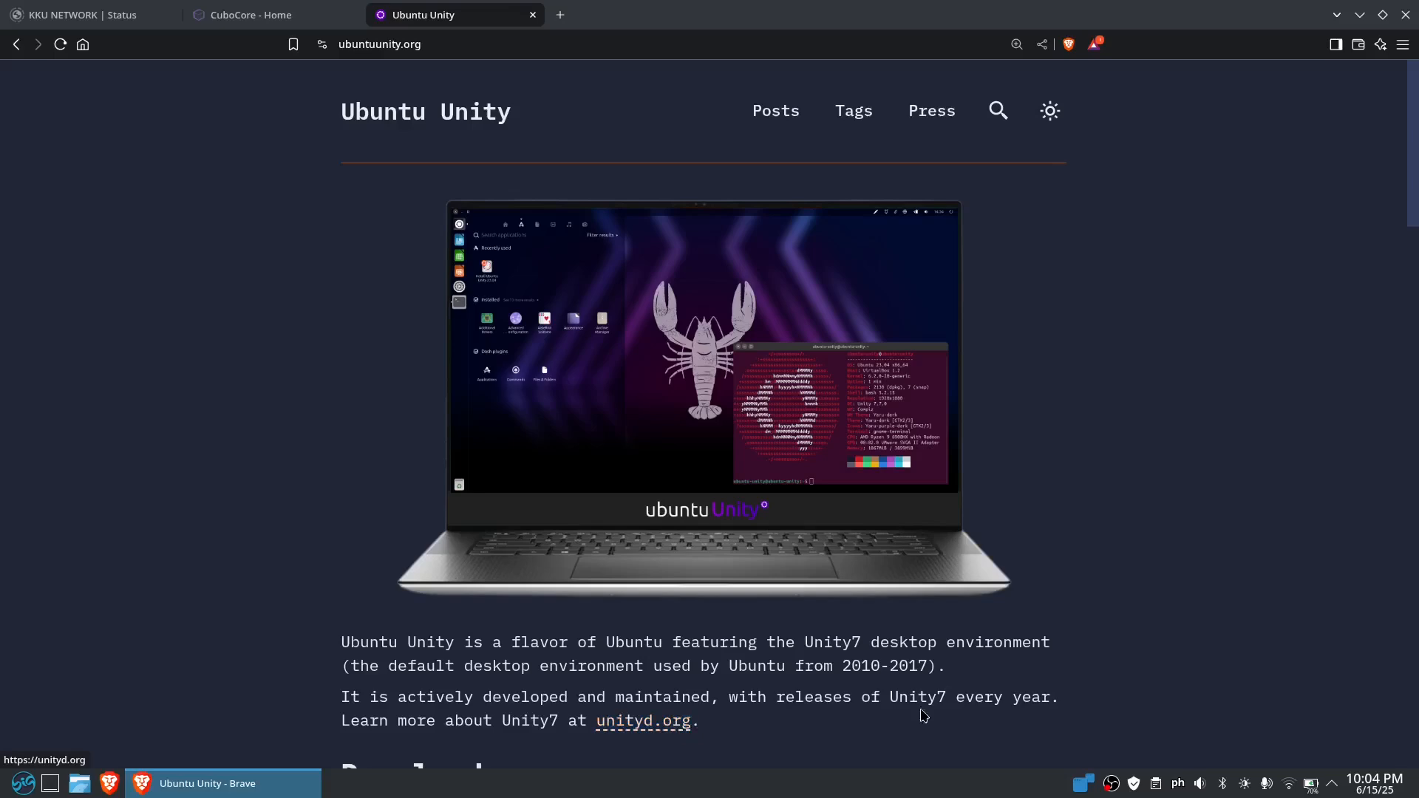
Review the Ubuntu release cycle page, checking the 25.04 maintenance period and the 24.04 LTS standard and Ubuntu Pro support end dates
scroll(1115, 596, "down", 5)
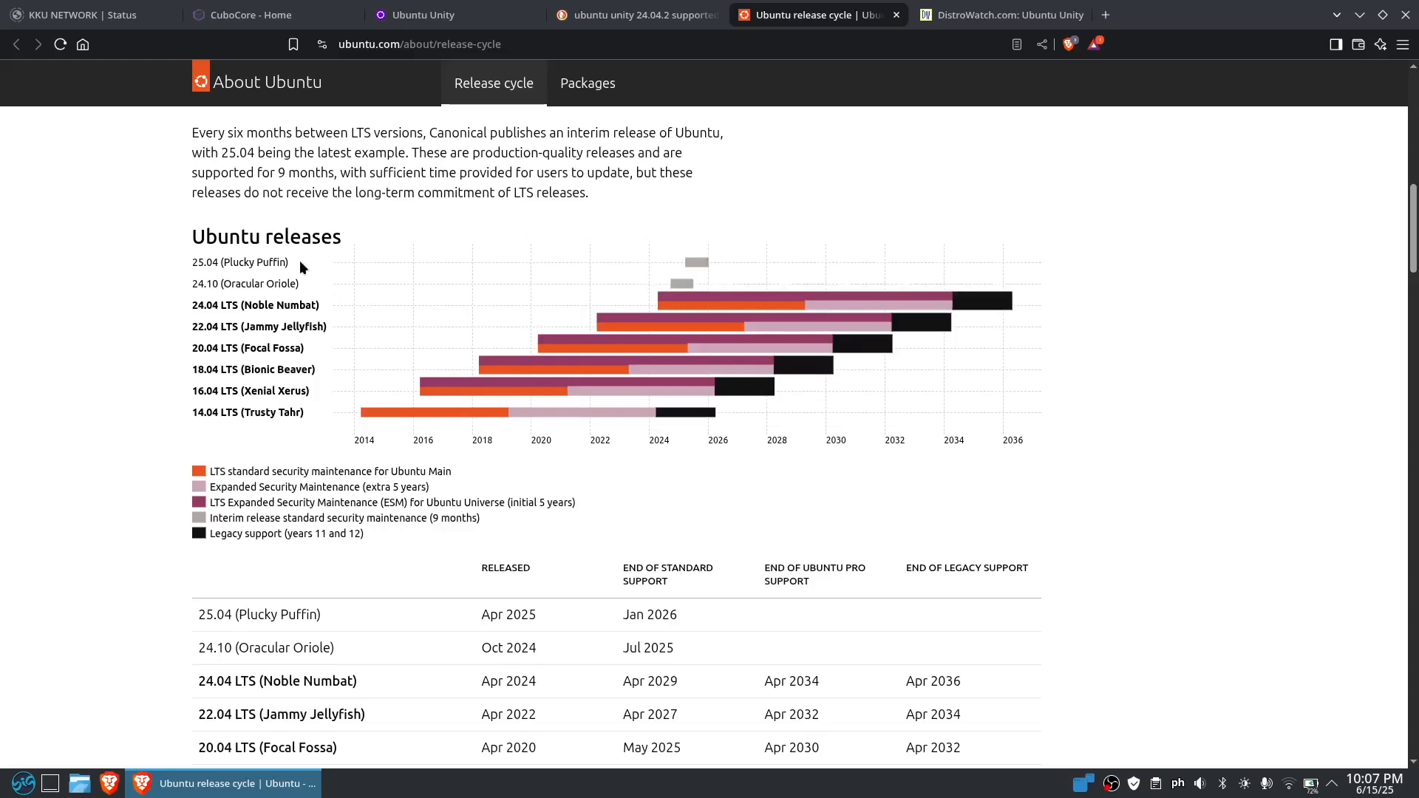
mouse_move(701, 264)
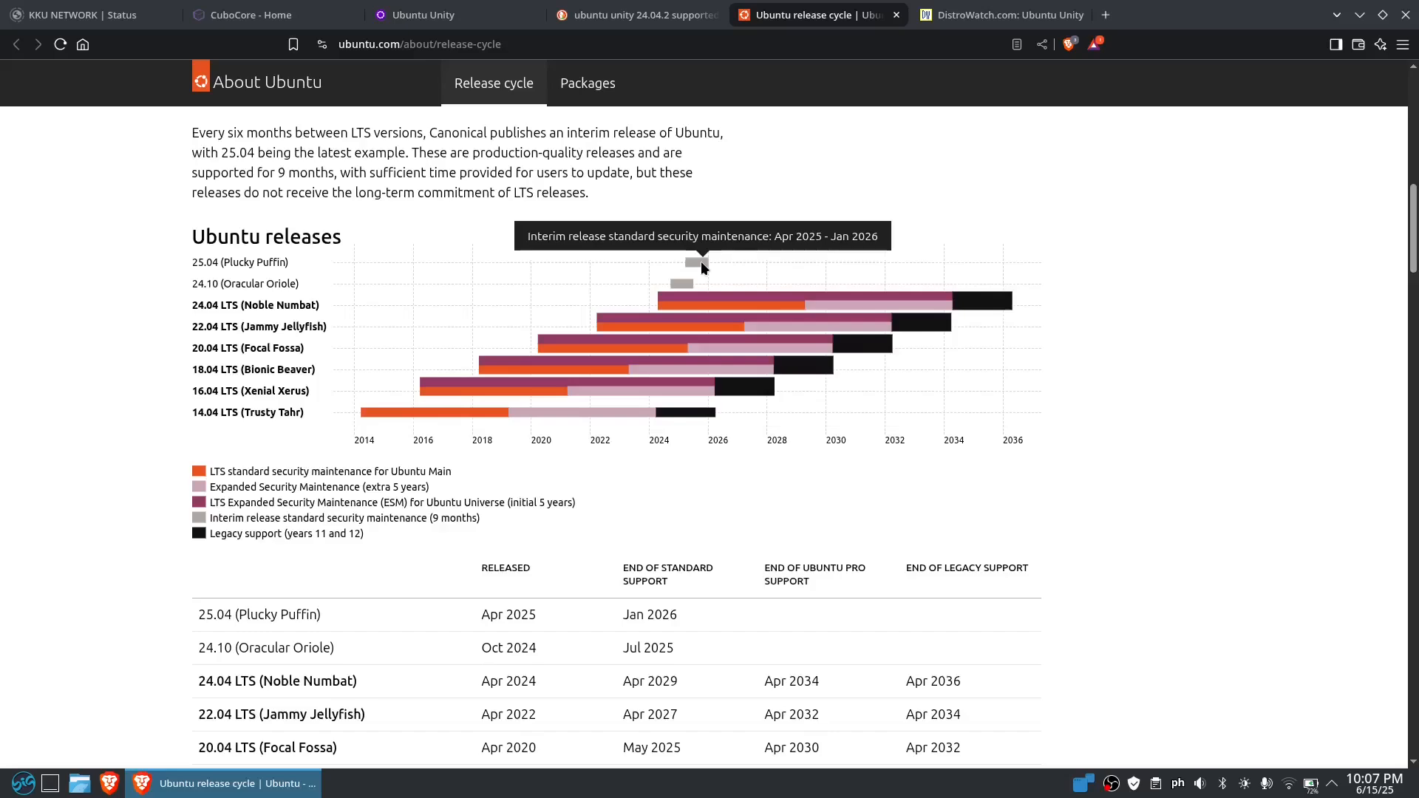
scroll(1149, 388, "down", 3)
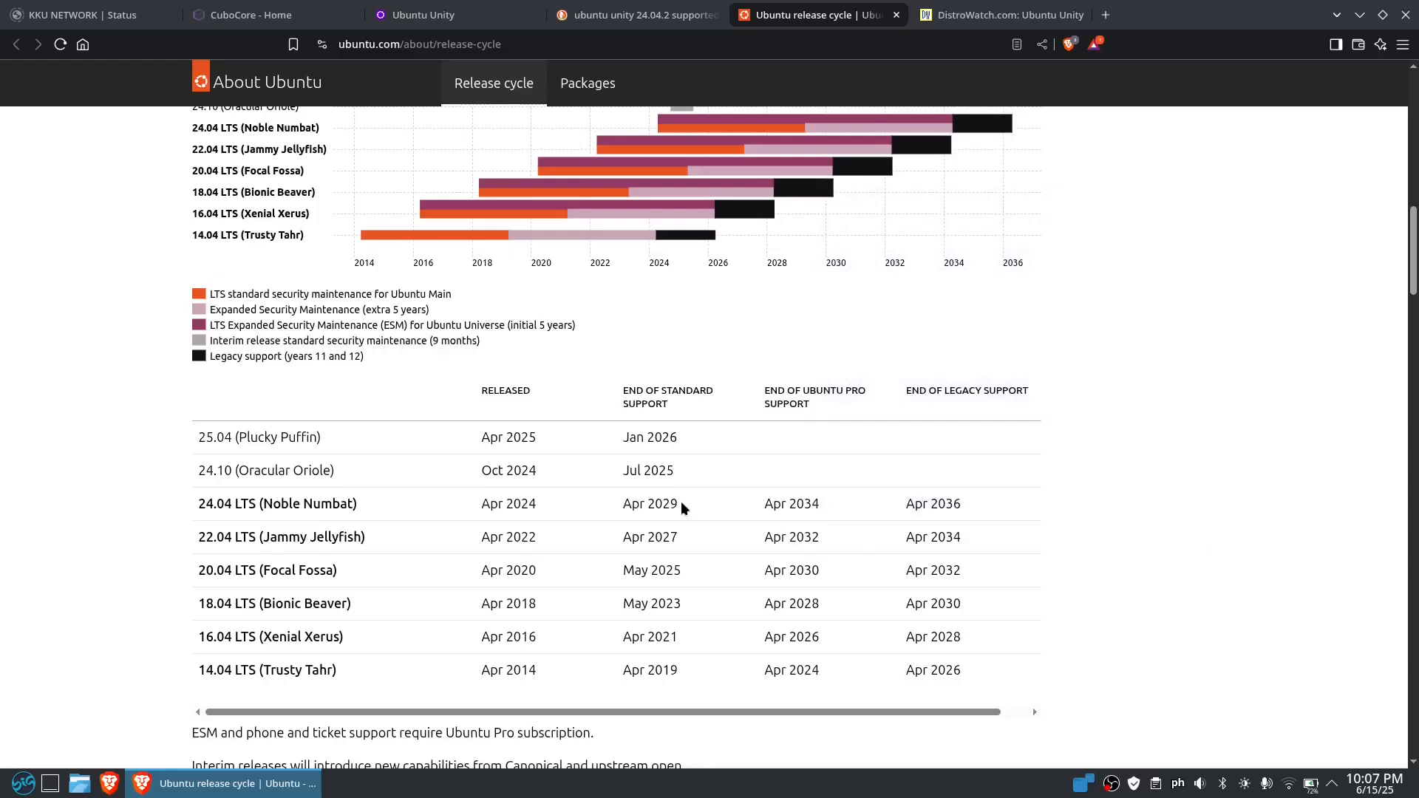
left_click_drag(684, 508, 609, 505)
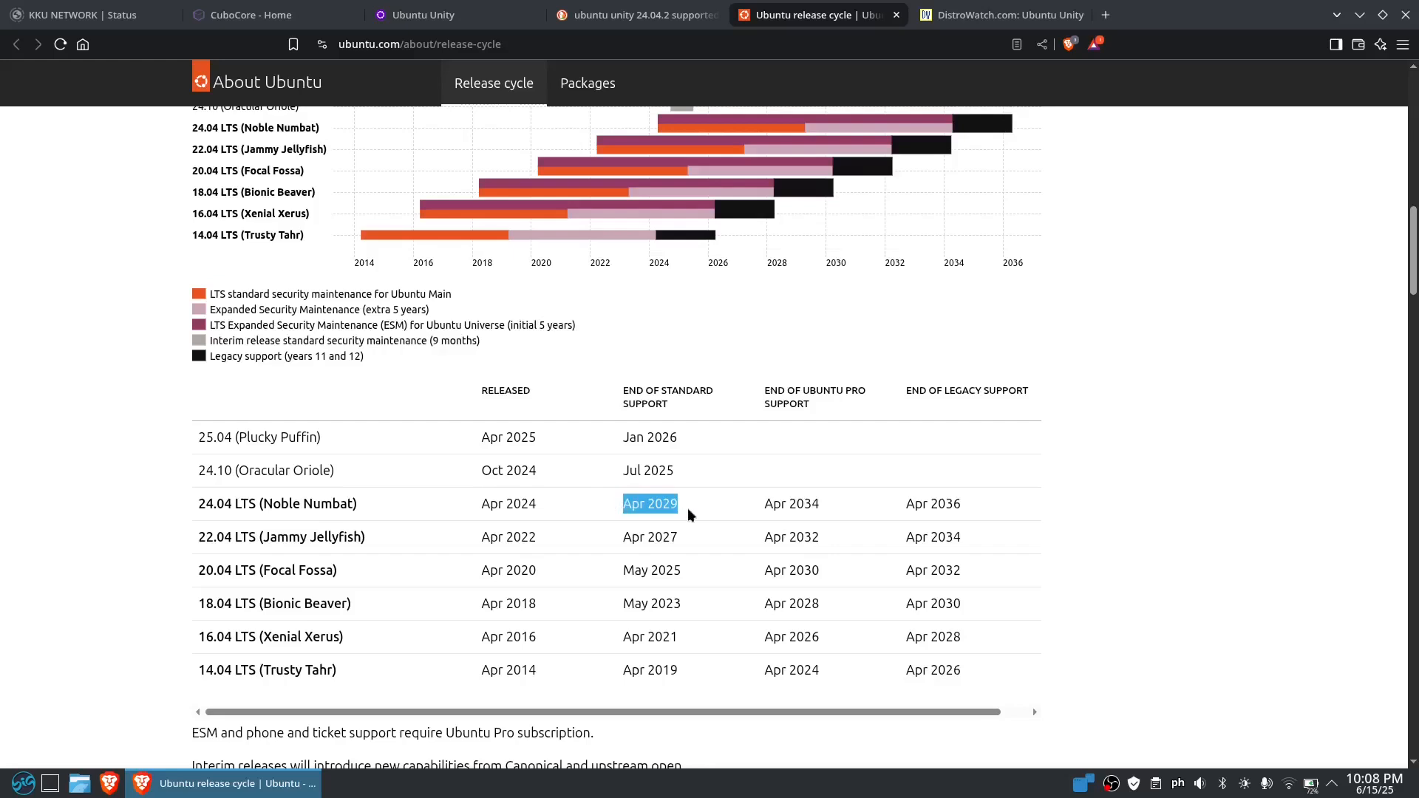
left_click_drag(766, 507, 828, 511)
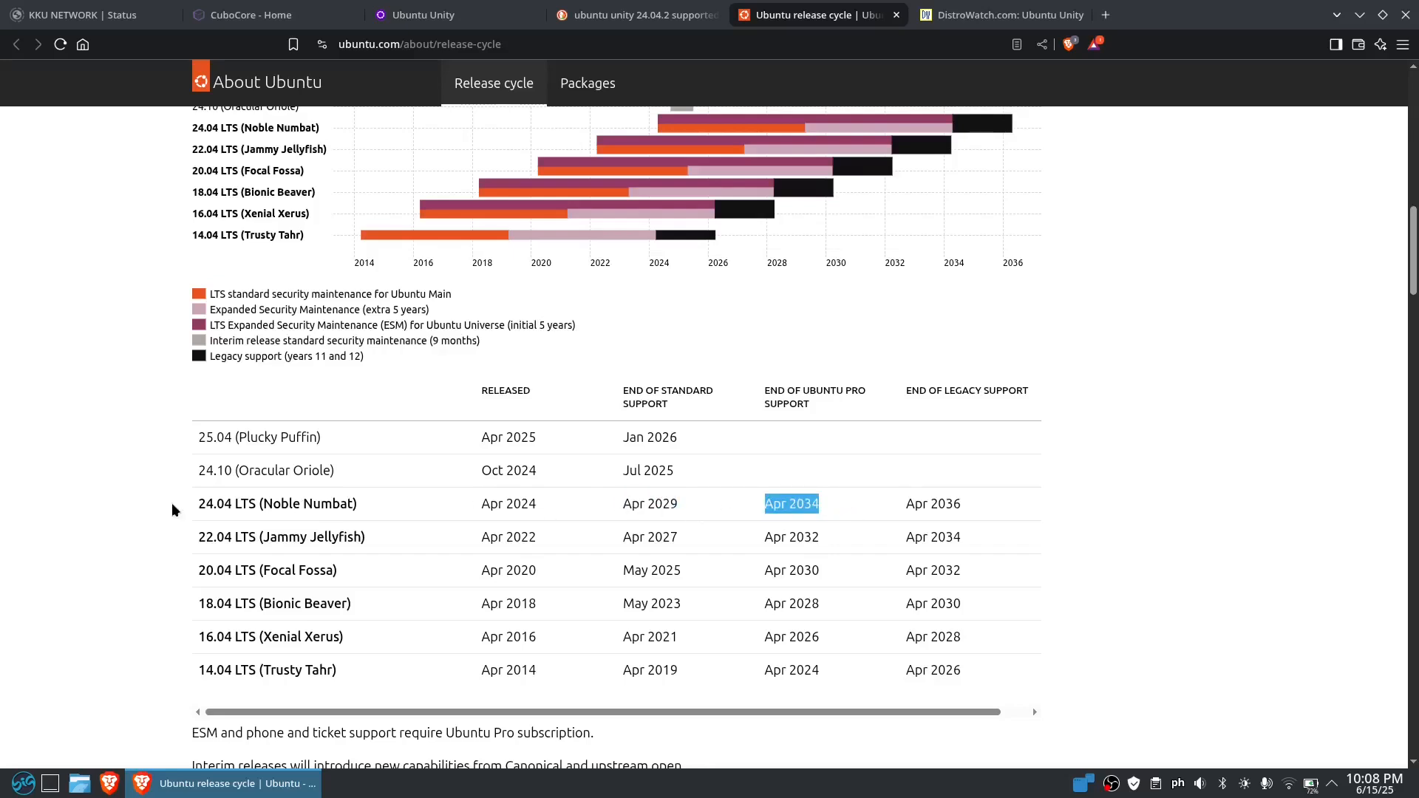
left_click(193, 507)
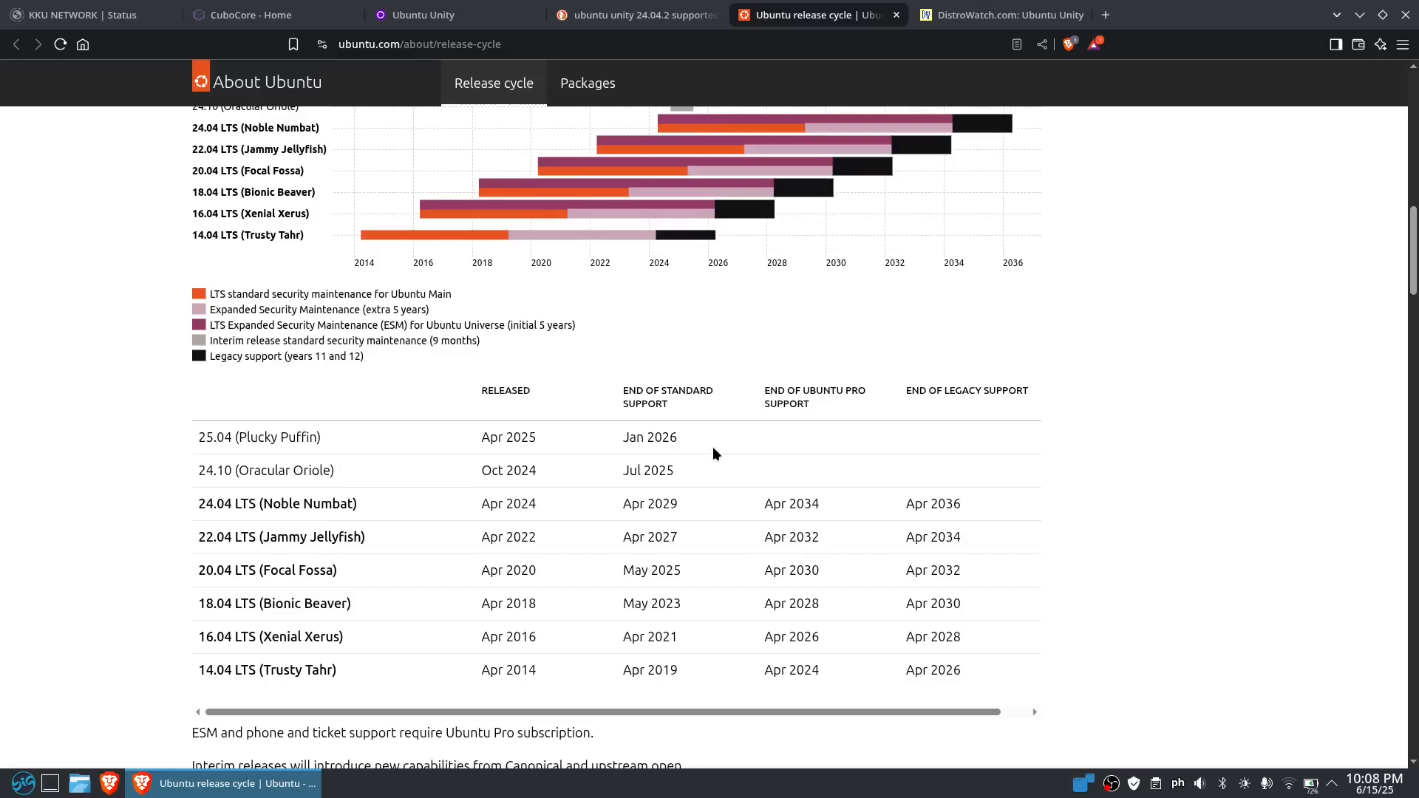
Return to the Ubuntu Unity website and start the direct ISO download for Ubuntu Unity 25.04
left_click(484, 15)
scroll(1094, 384, "up", 9)
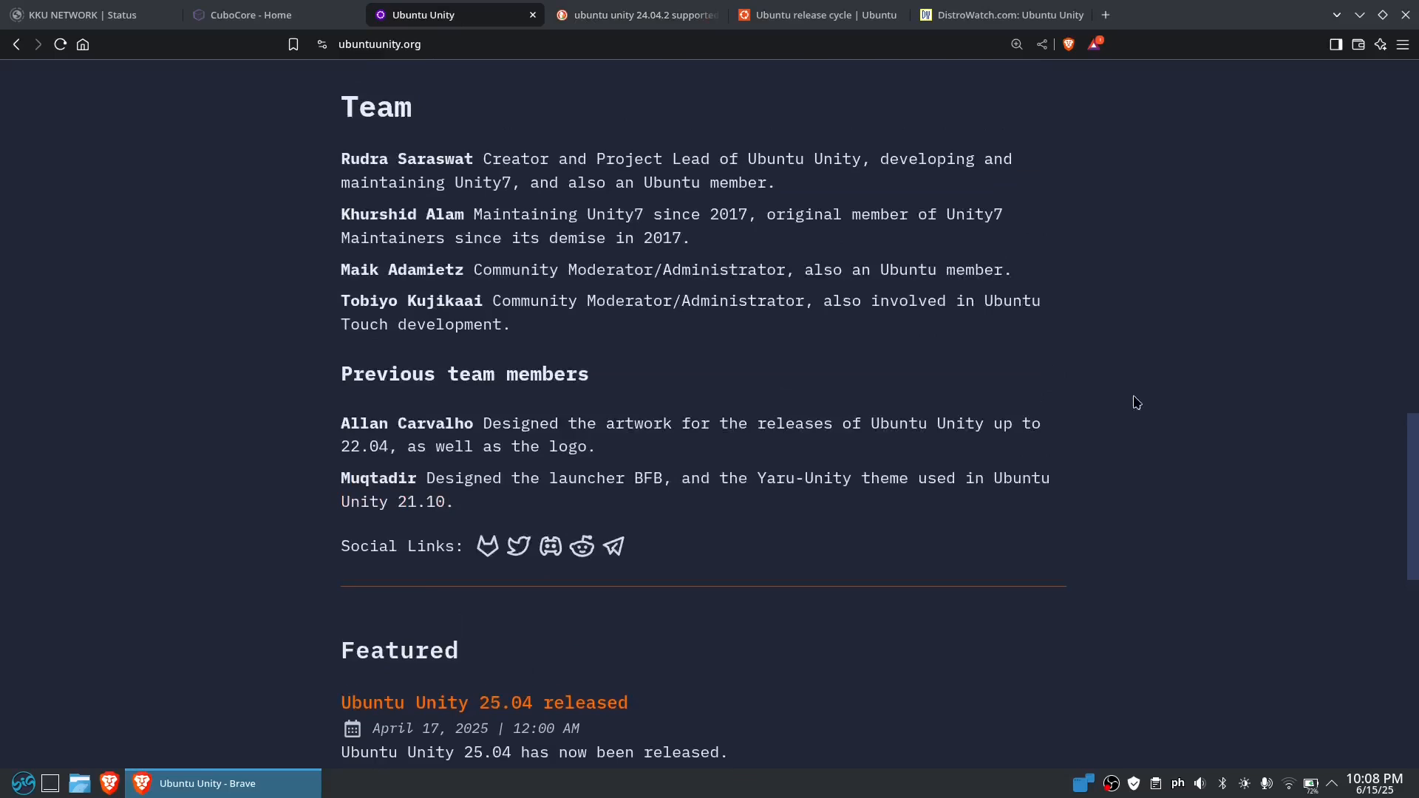
scroll(1149, 377, "up", 15)
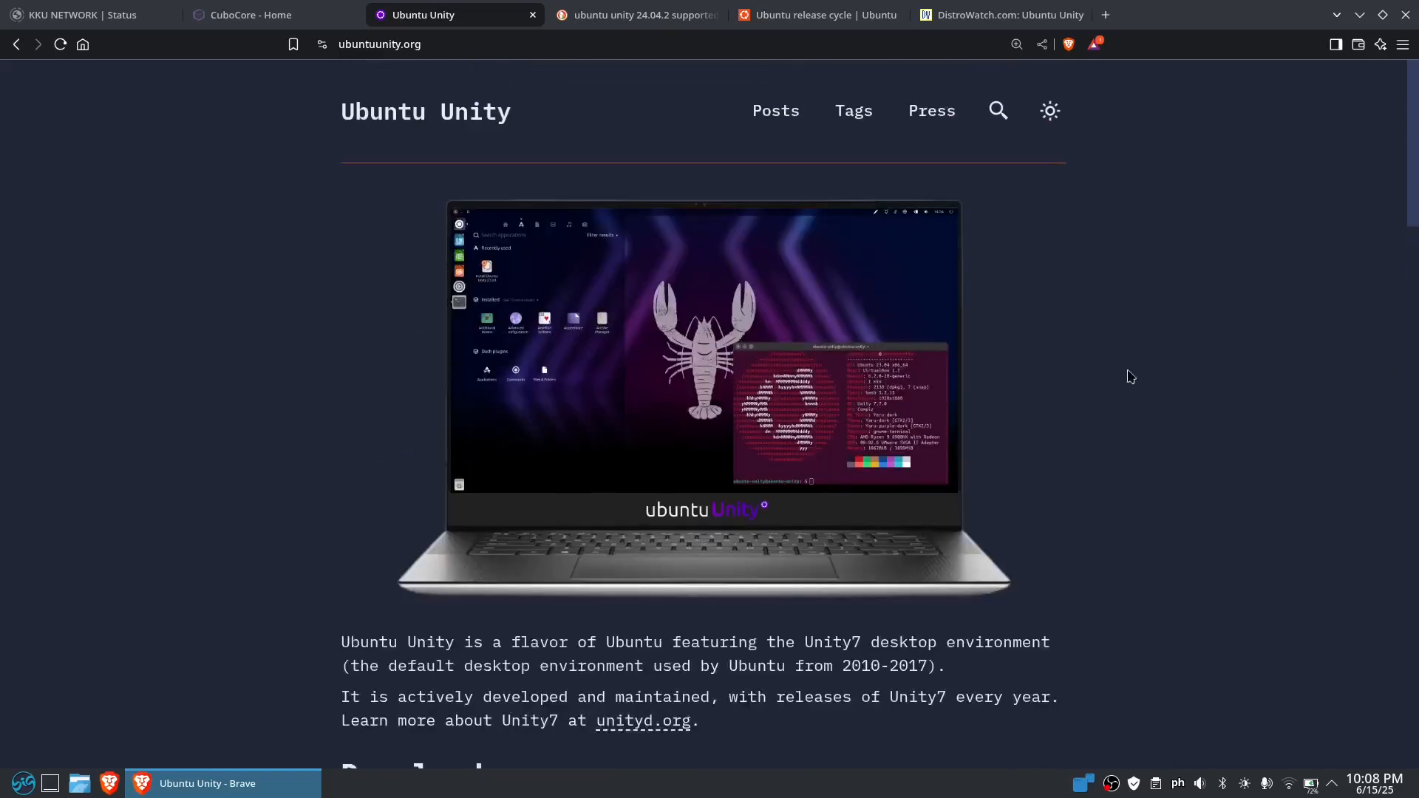
scroll(809, 419, "down", 5)
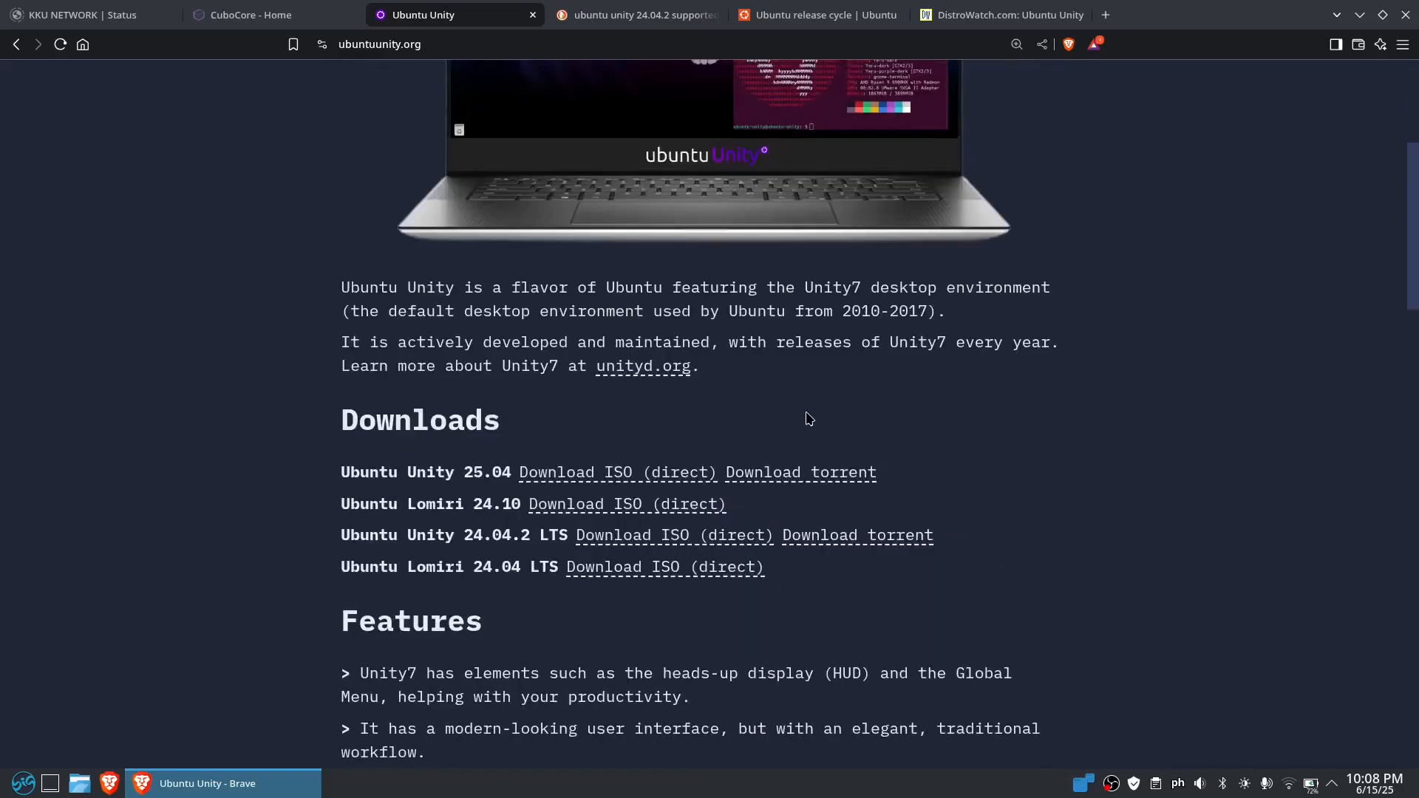
left_click(628, 477)
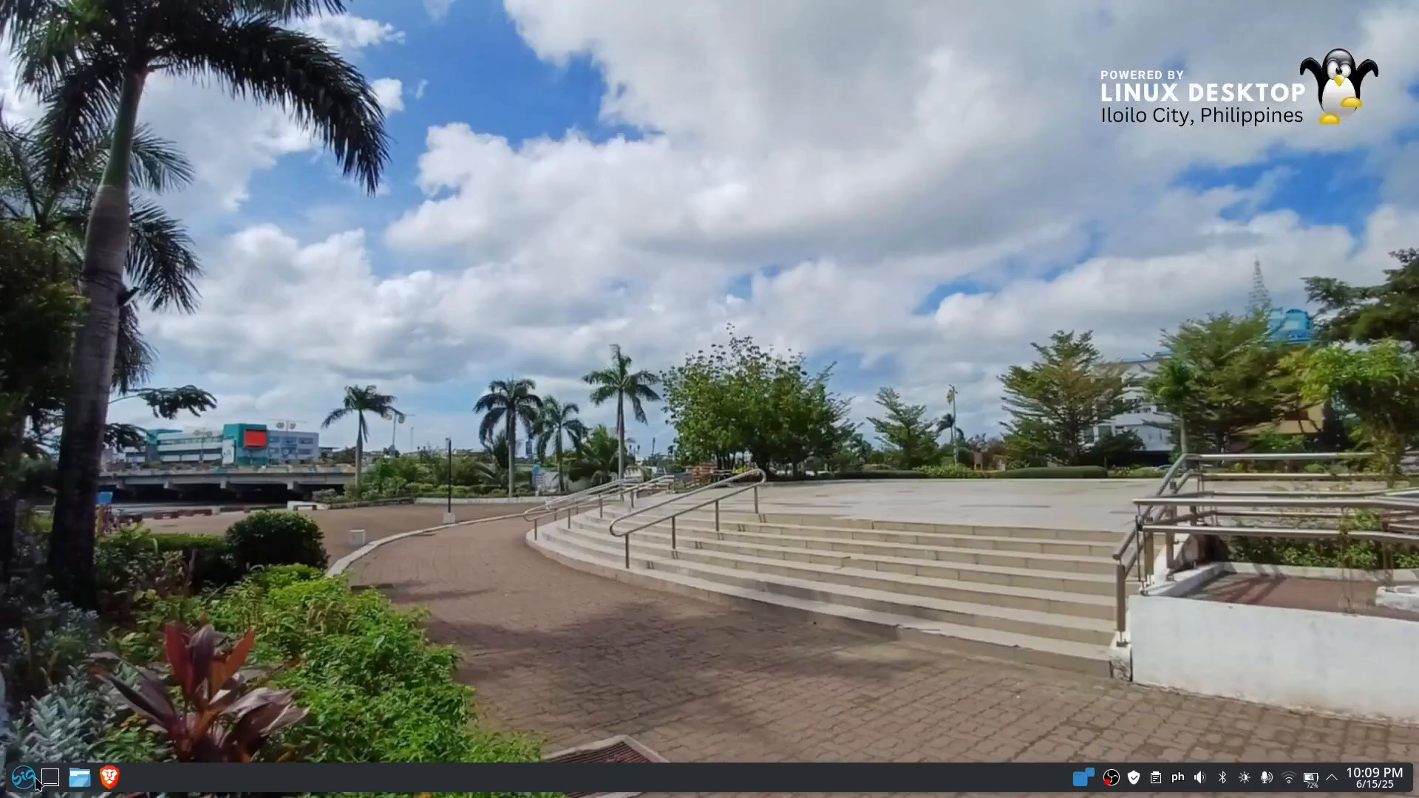
Switch to Boxes, delete the Zorin-OS-17 Ed virtual machine and dismiss the deletion notice
left_click(26, 782)
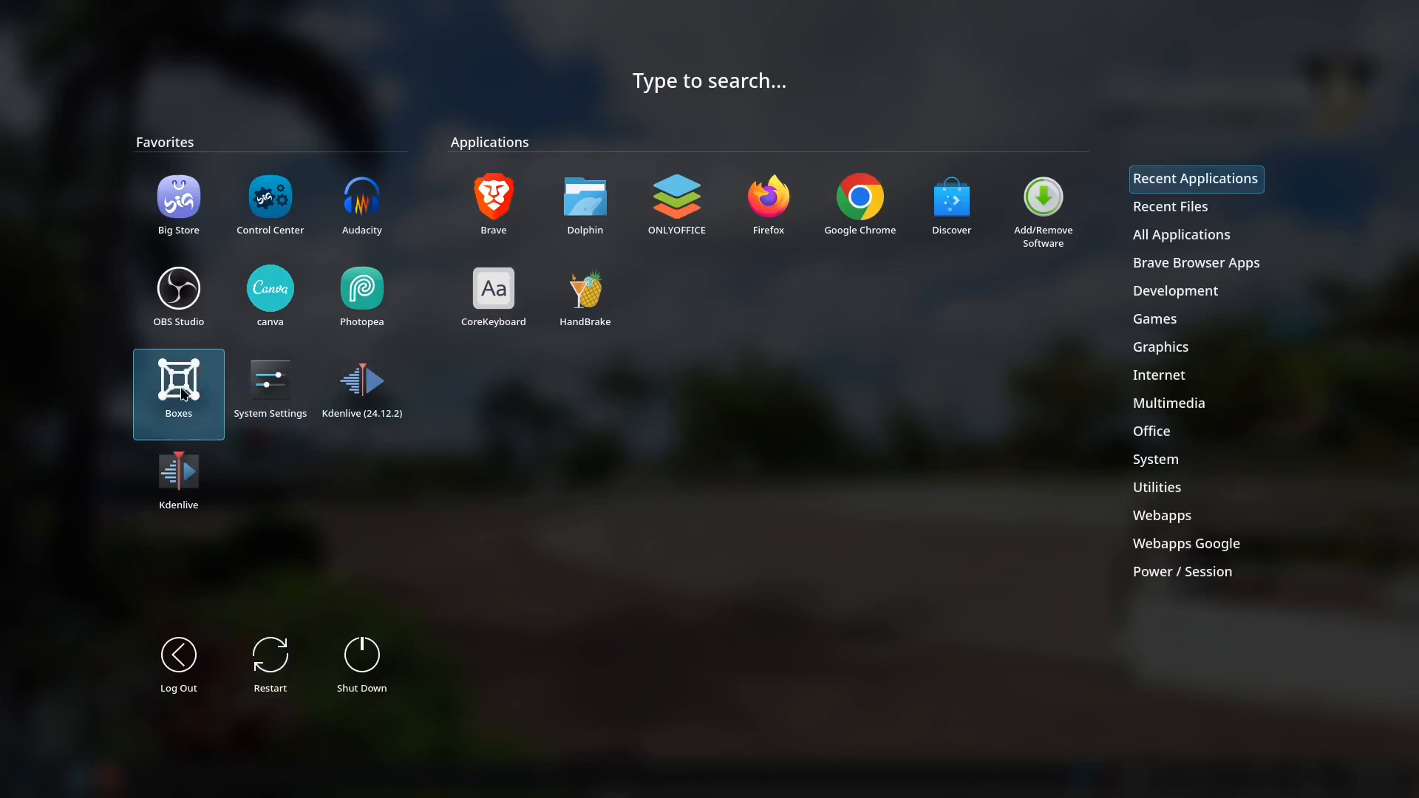
left_click(184, 394)
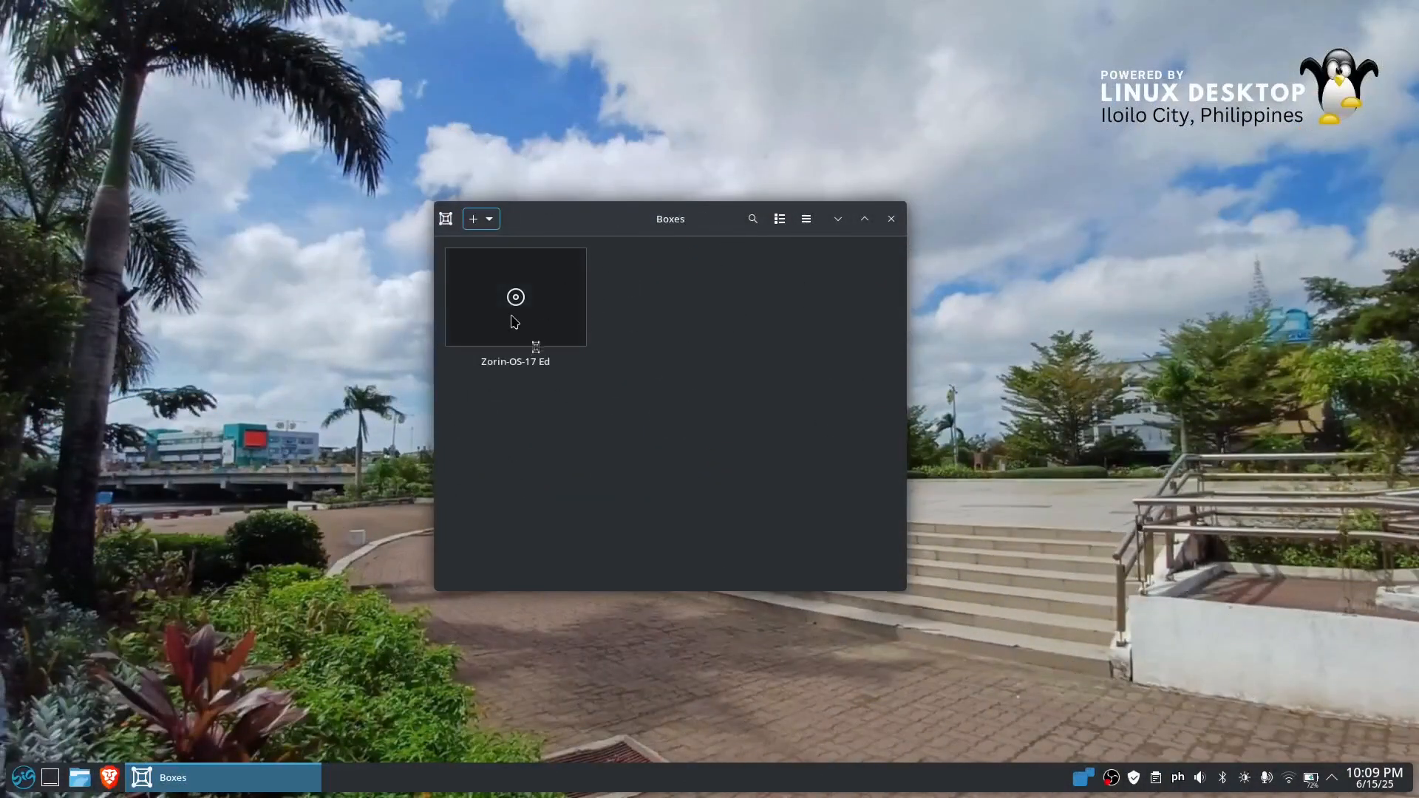
right_click(534, 340)
left_click(529, 495)
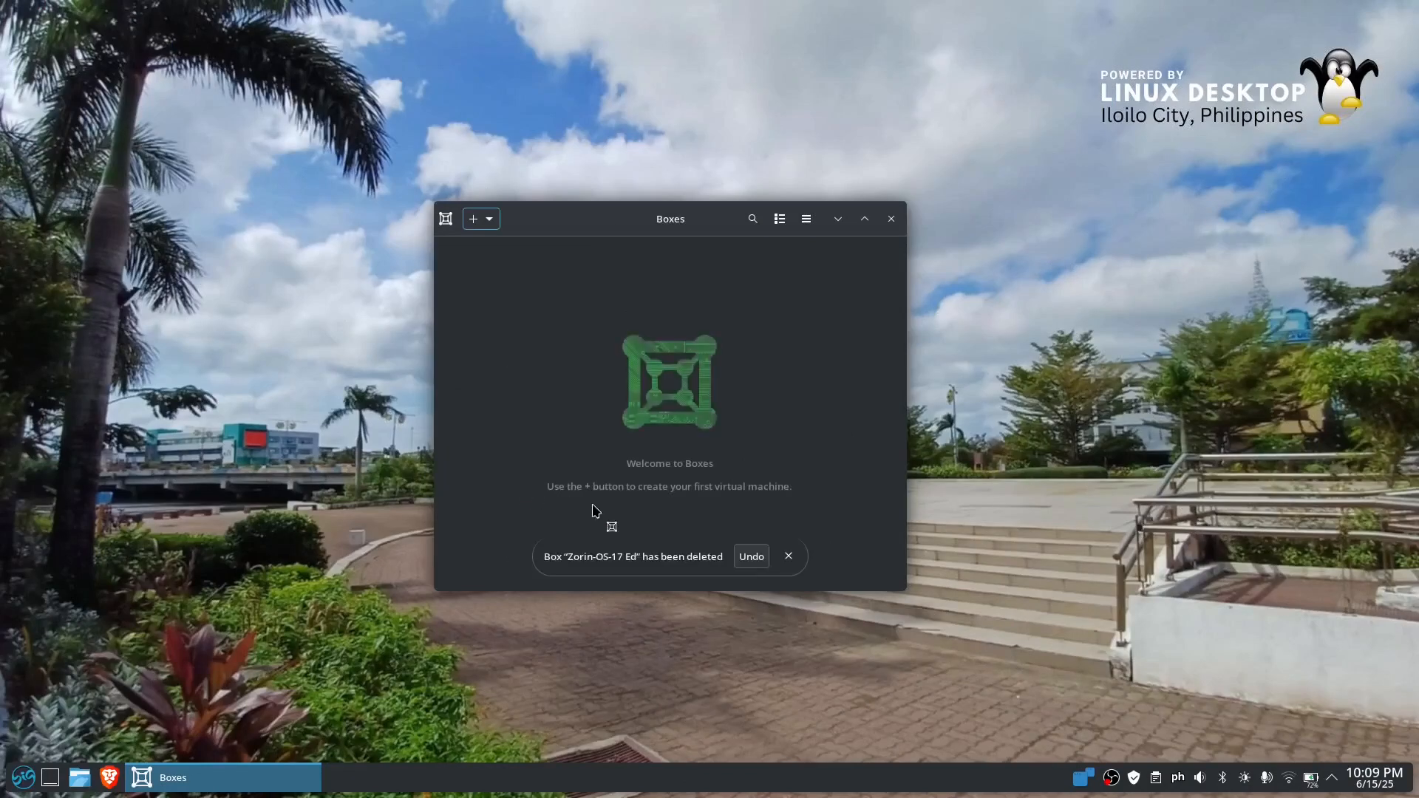
left_click(787, 557)
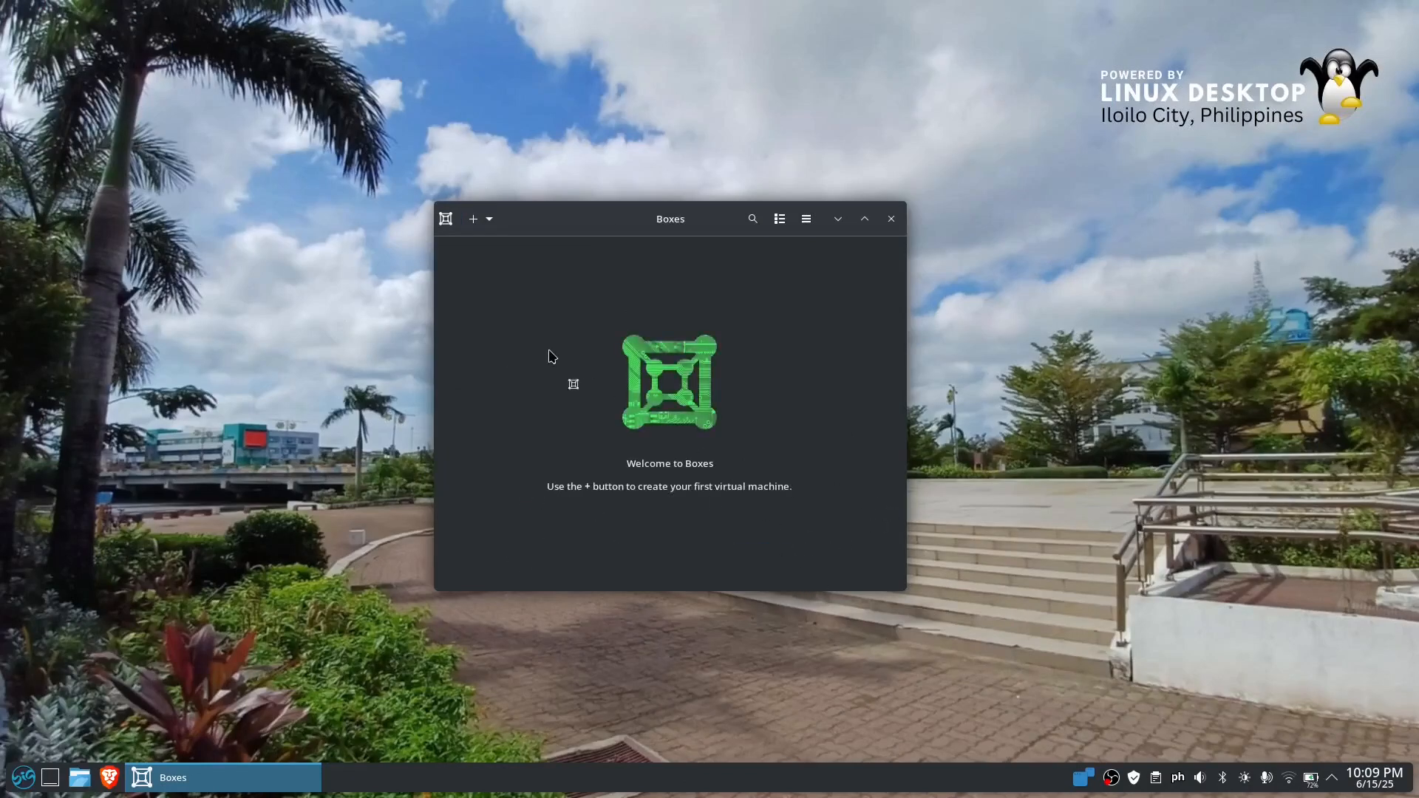
Start a new virtual machine from the ubuntu-unity-25.04-desktop-amd64.iso file in Downloads
left_click(474, 221)
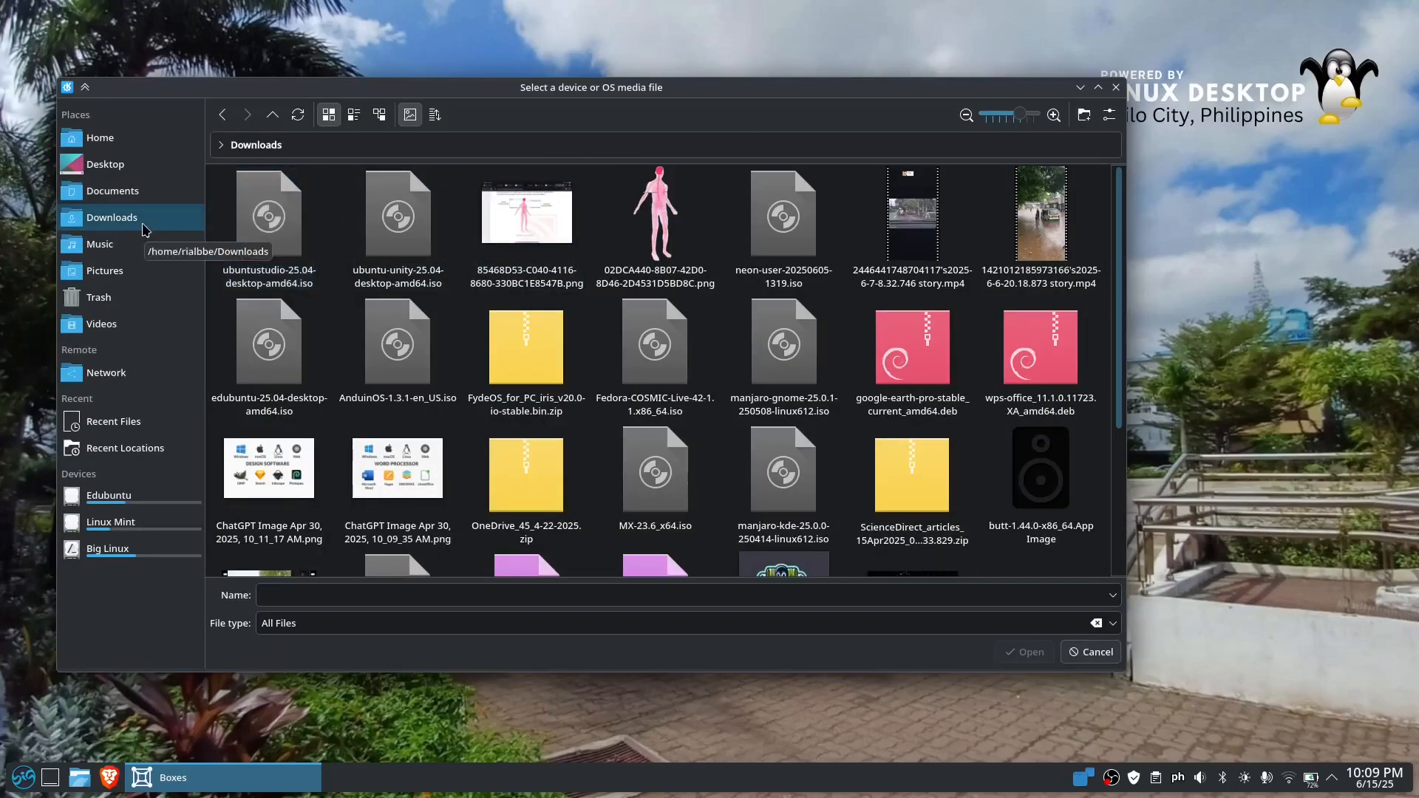
left_click(398, 222)
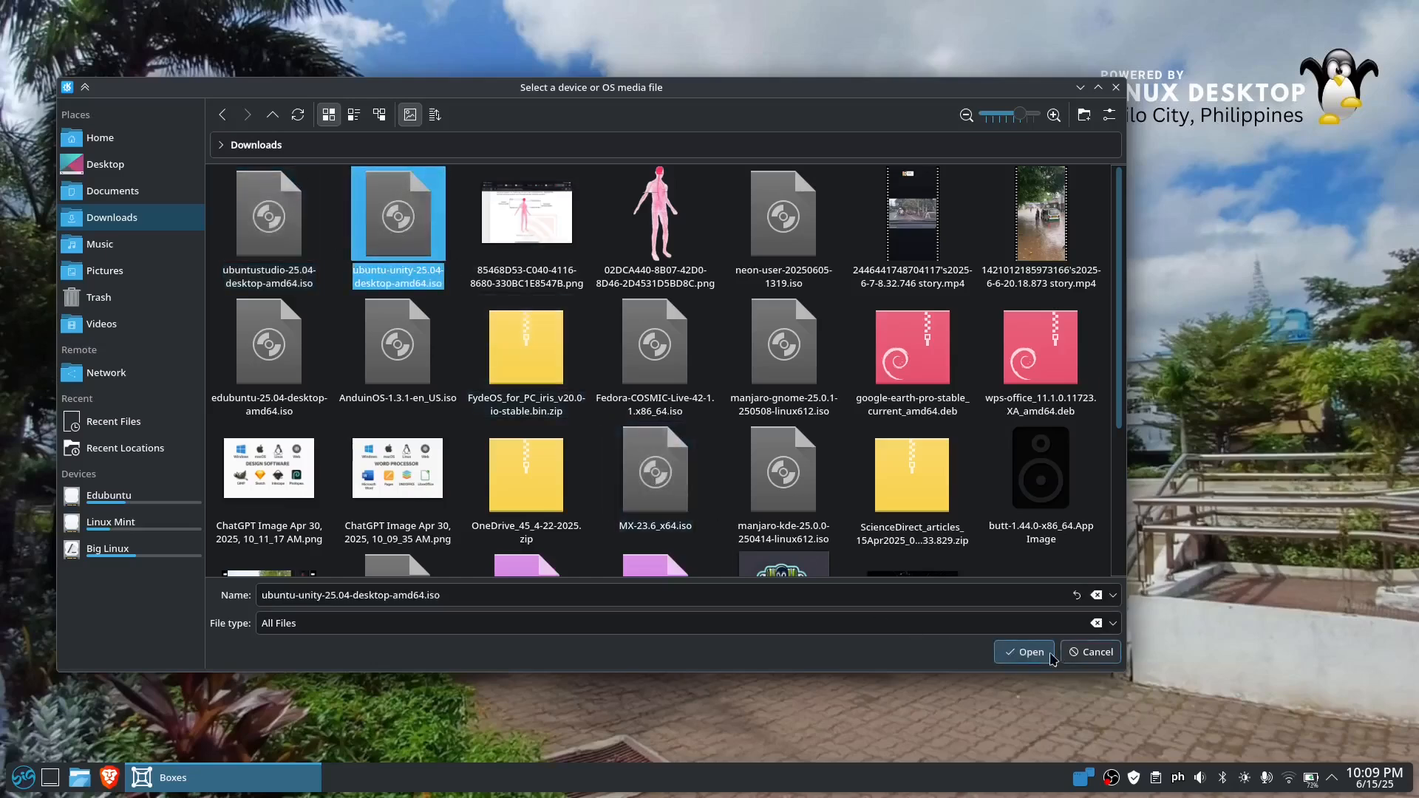
left_click(1026, 652)
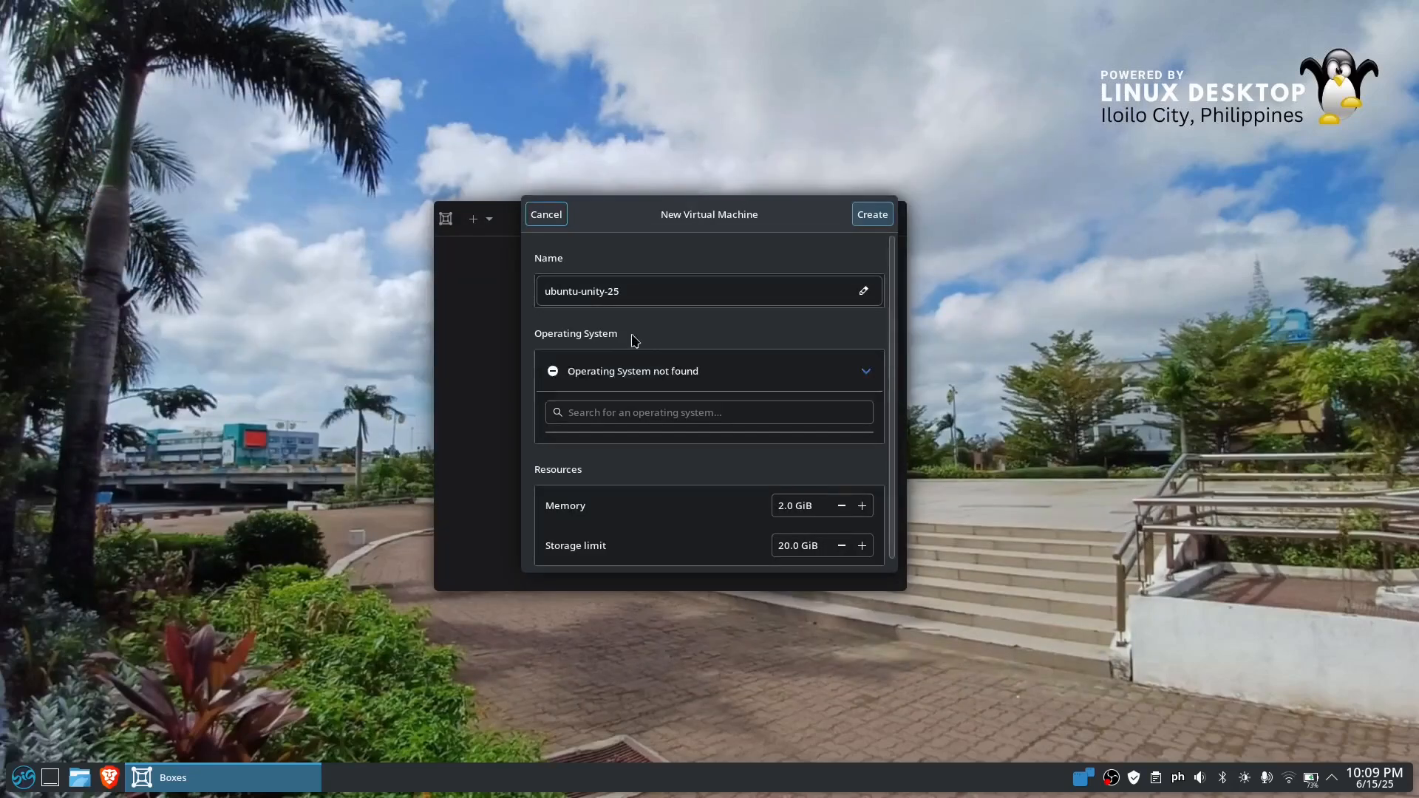
Set the virtual machine's memory to 8.0 GiB and storage limit to 50.0 GiB, and create it
left_click(782, 510)
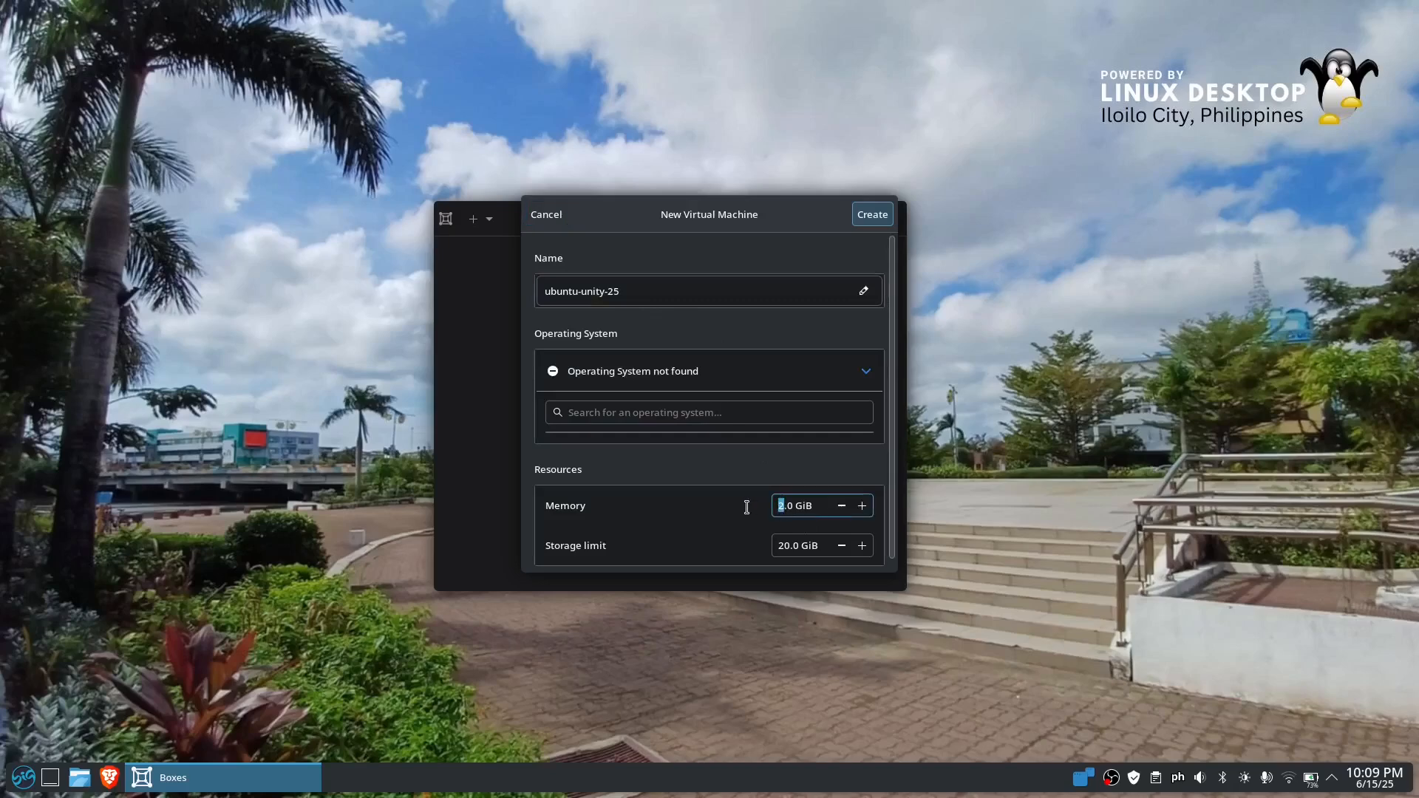
key("BackSpace")
type("8")
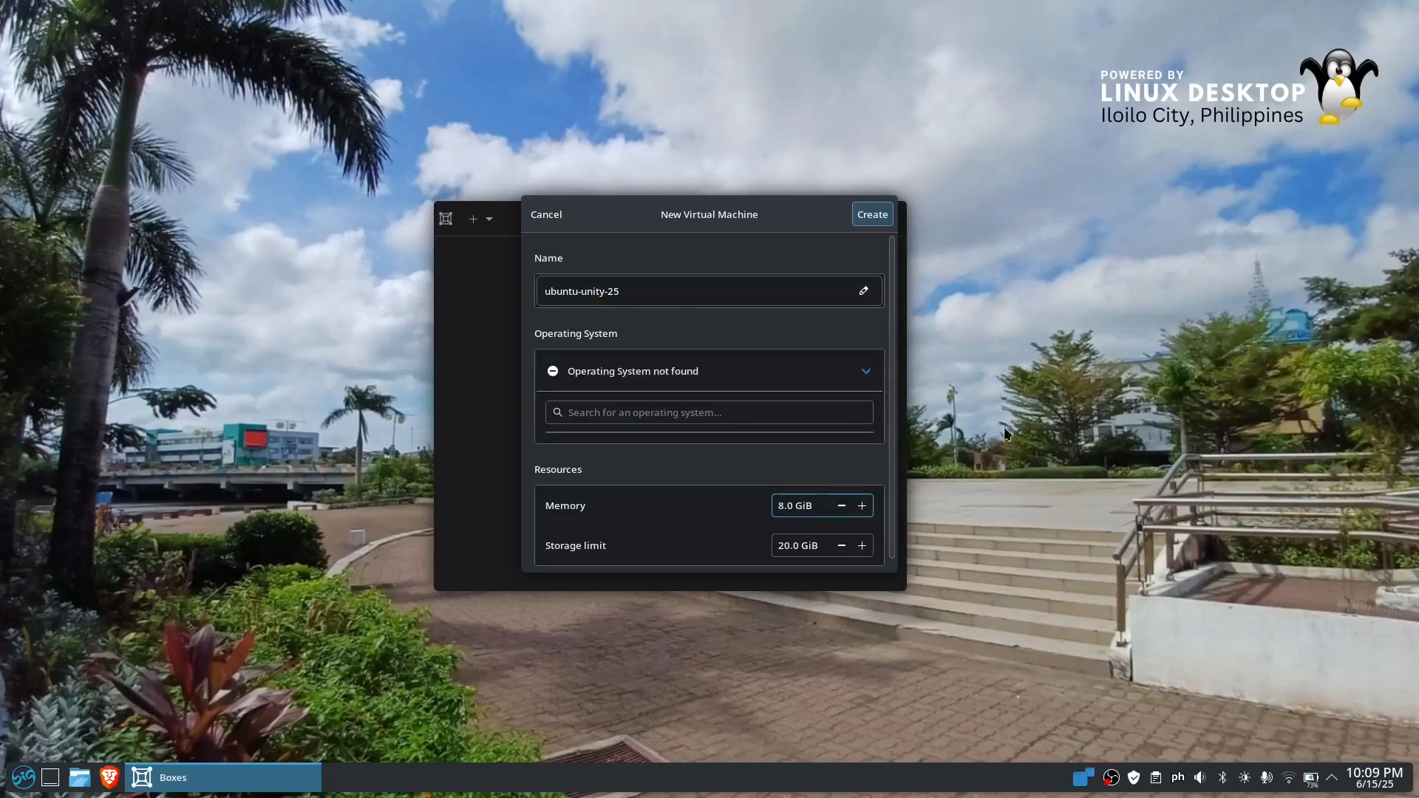
scroll(878, 534, "down", 1)
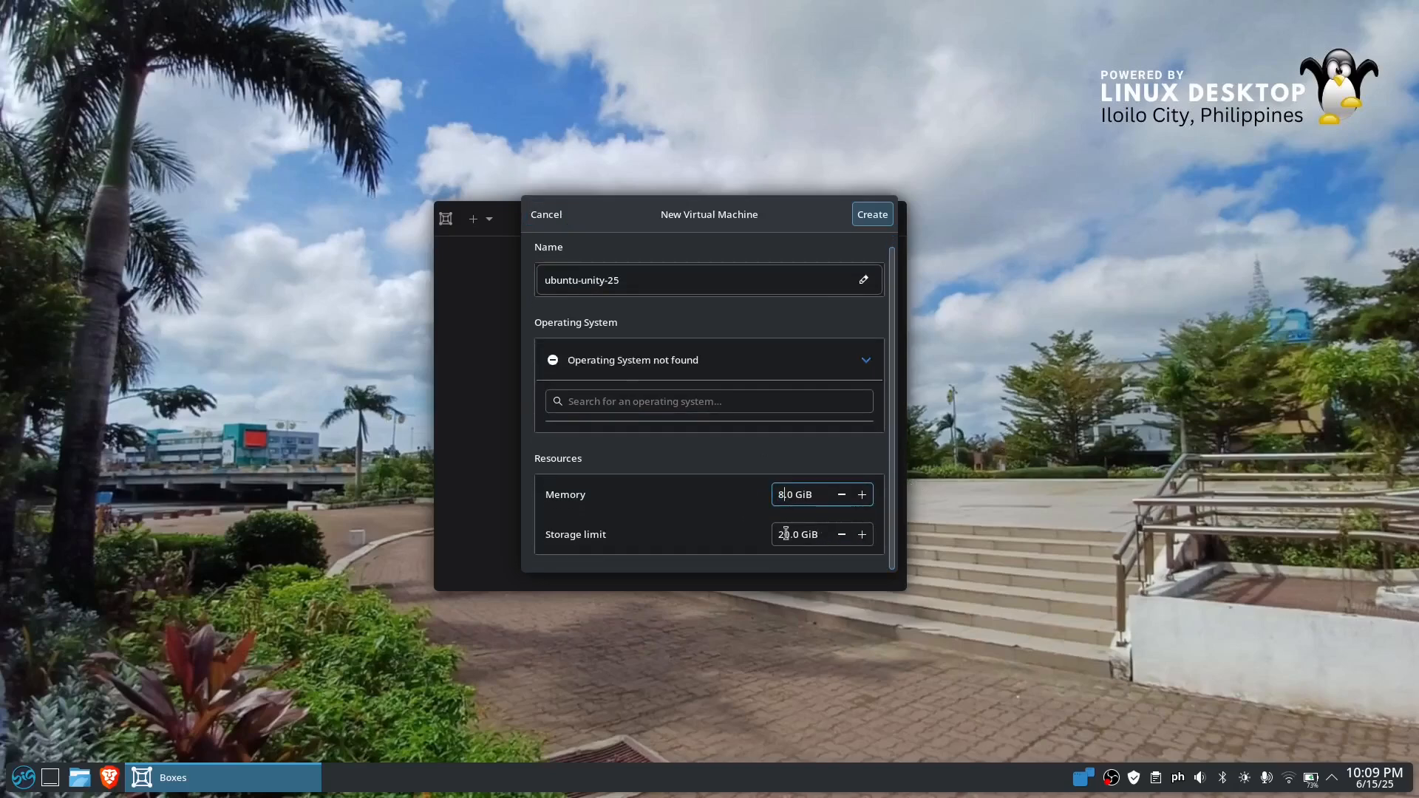
left_click_drag(786, 534, 779, 533)
type("5")
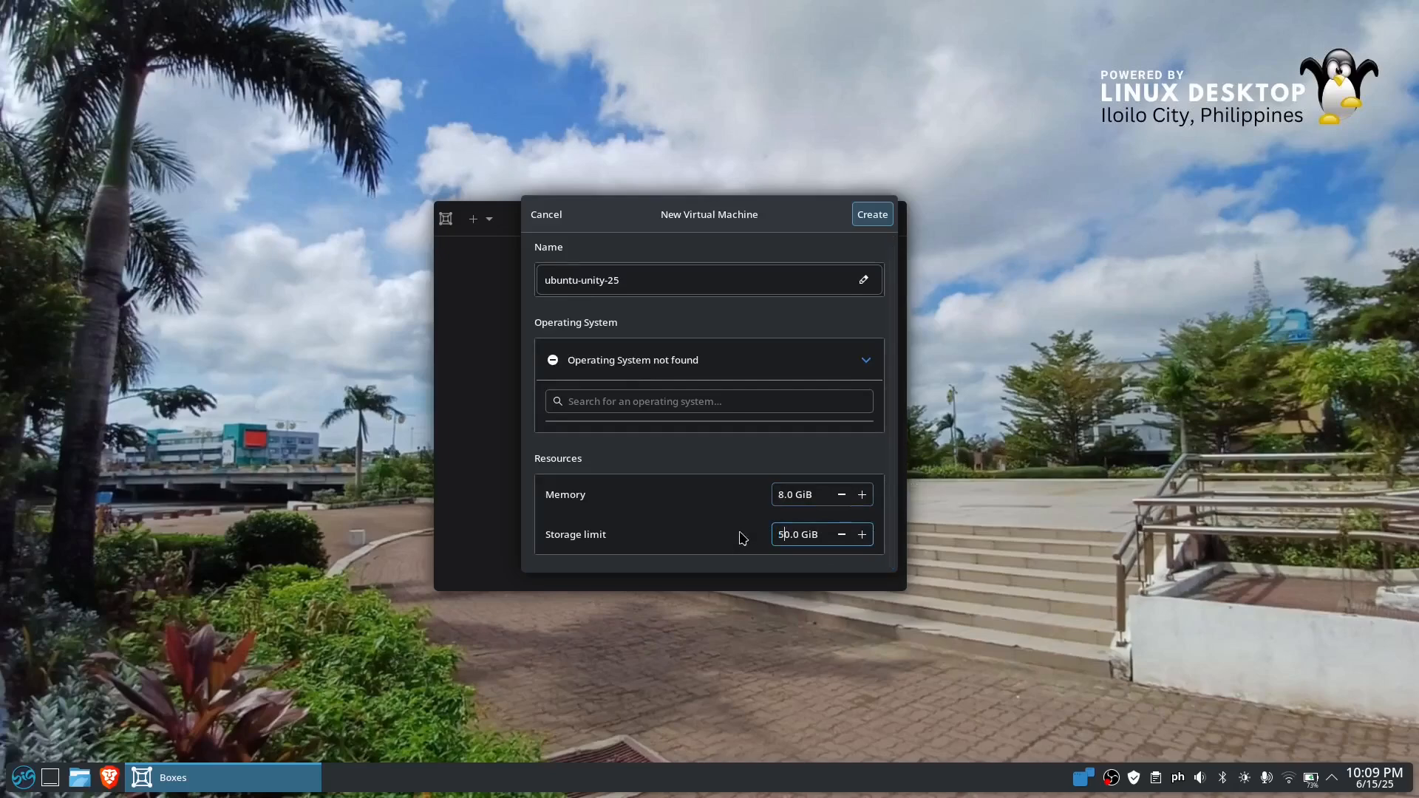
left_click(858, 220)
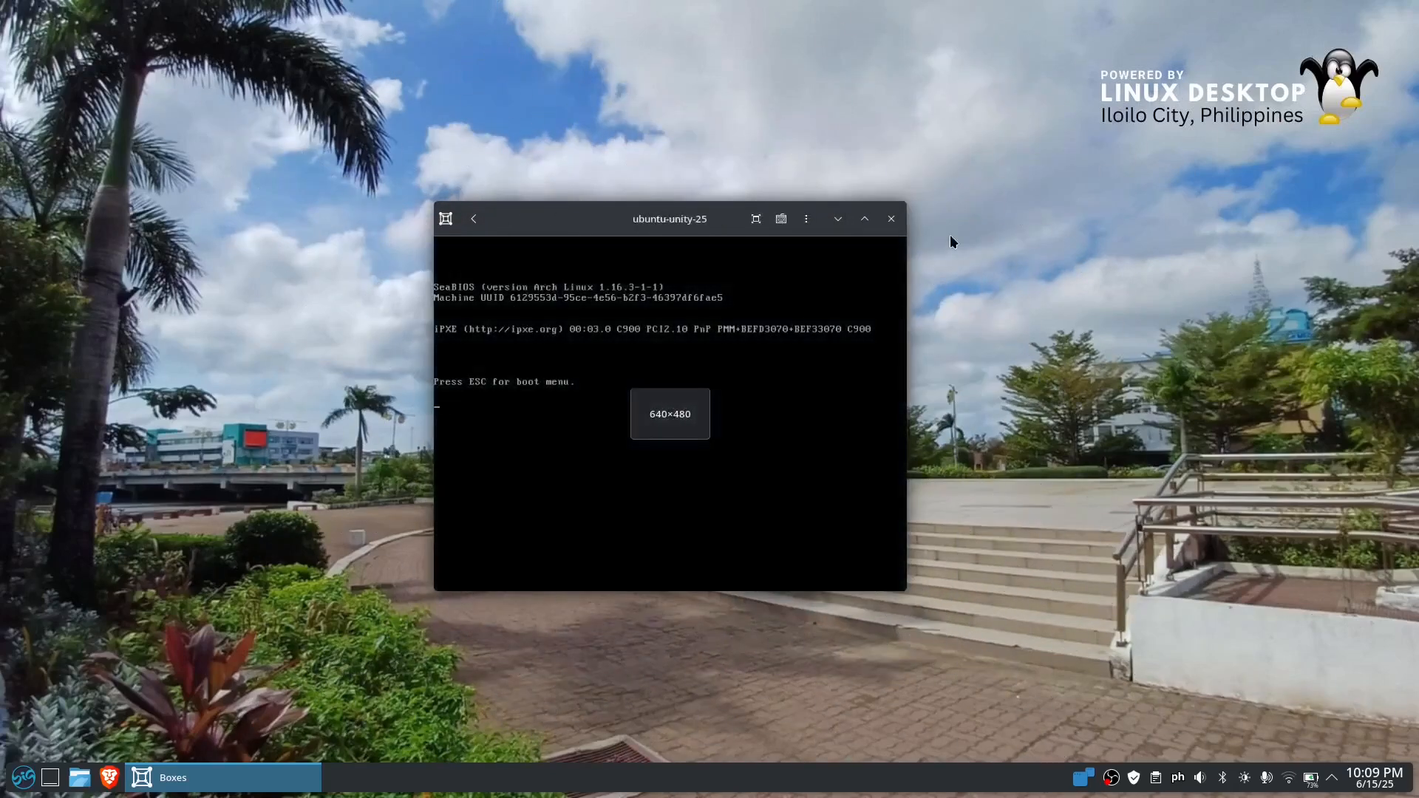
Show the virtual machine in fullscreen and boot the Try or Install Ubuntu Unity entry
left_click(755, 219)
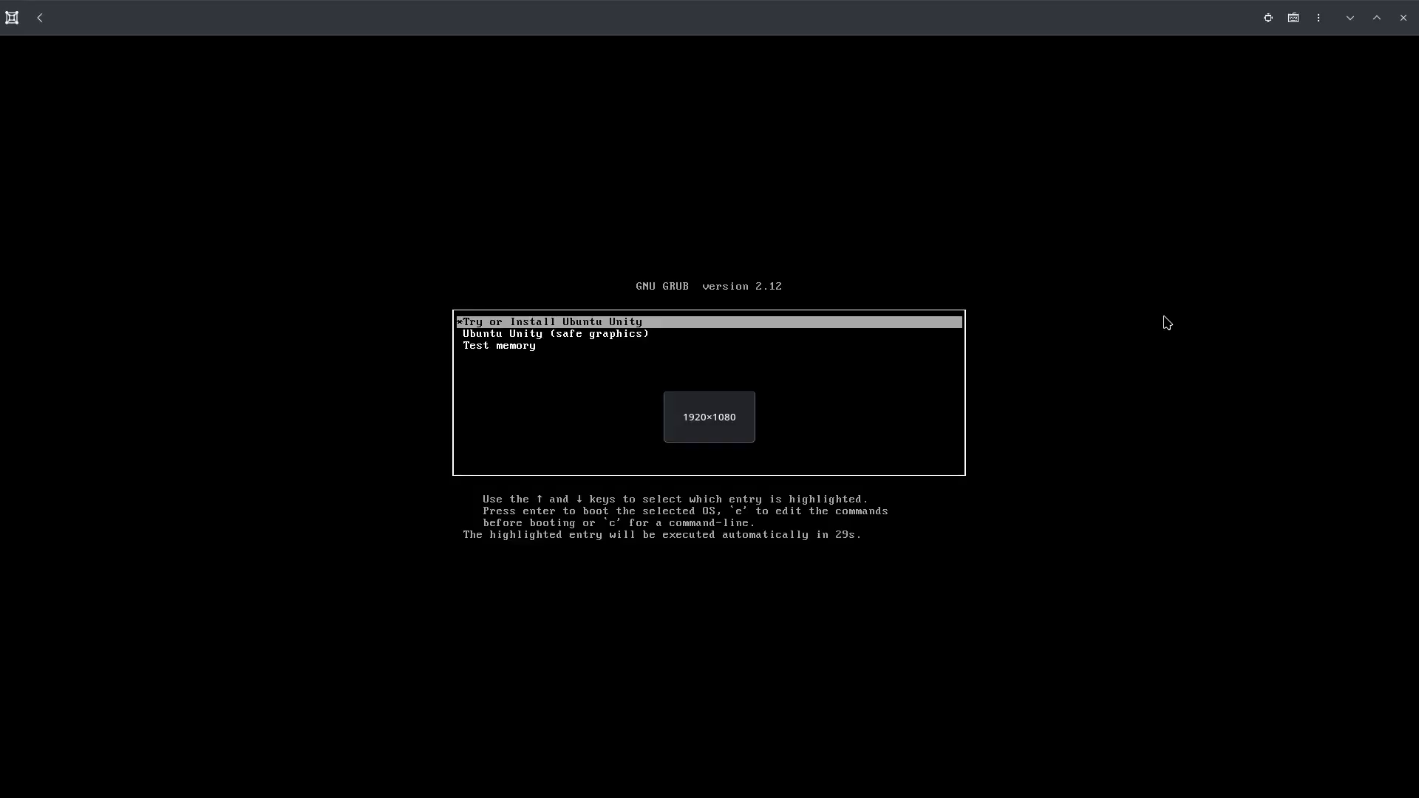
key("Down")
key("Up")
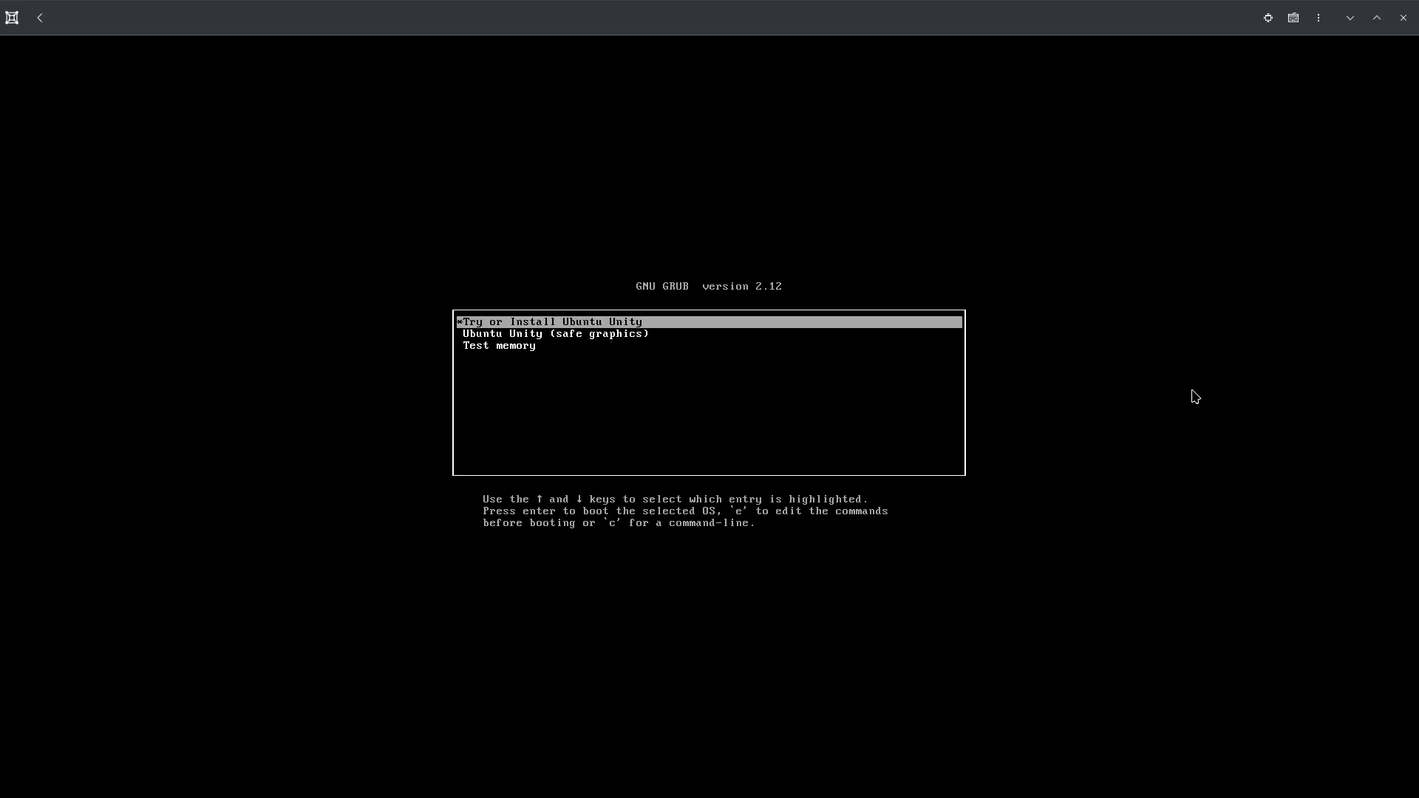
key("Return")
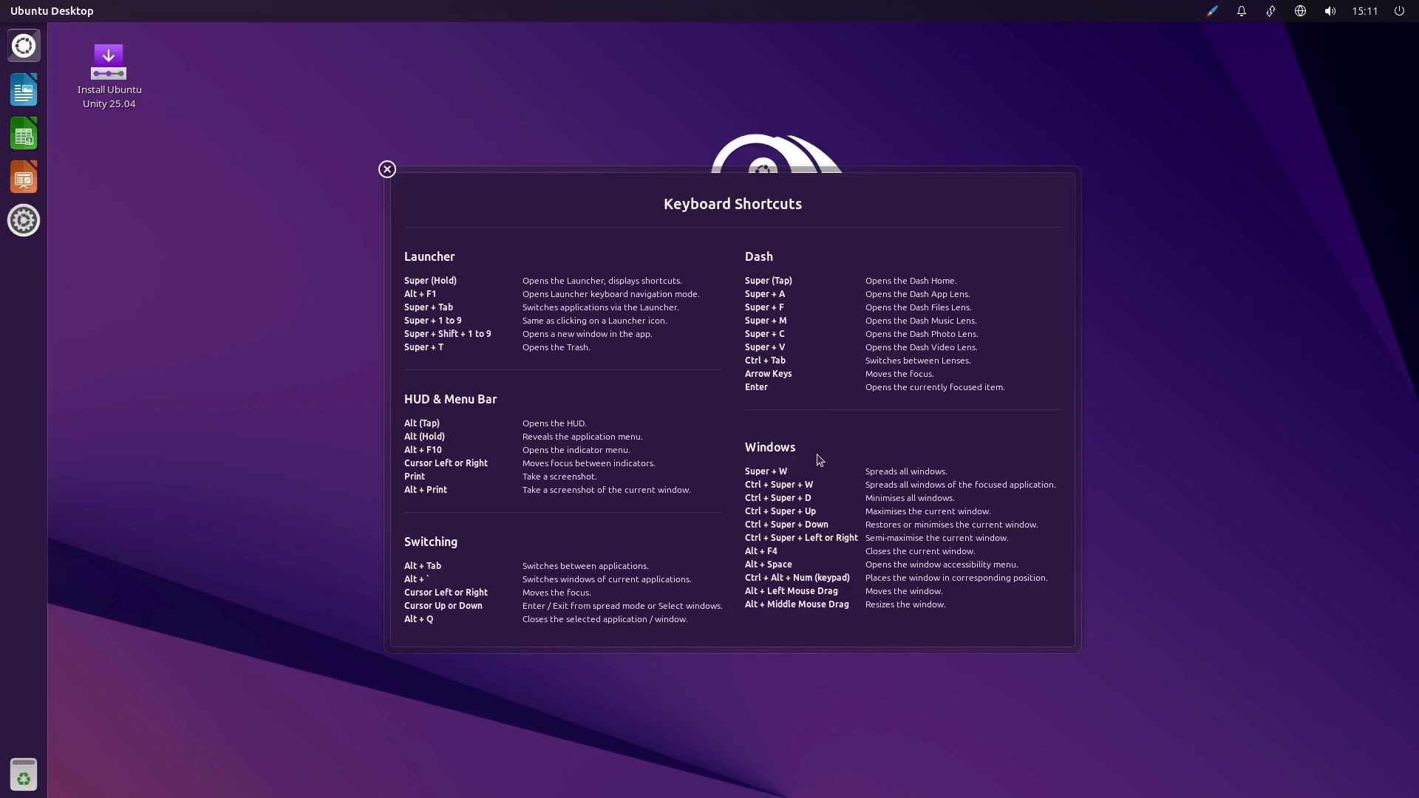
Launch the Ubuntu Unity 25.04 installer and continue to the location page with American English as the language
double_click(109, 77)
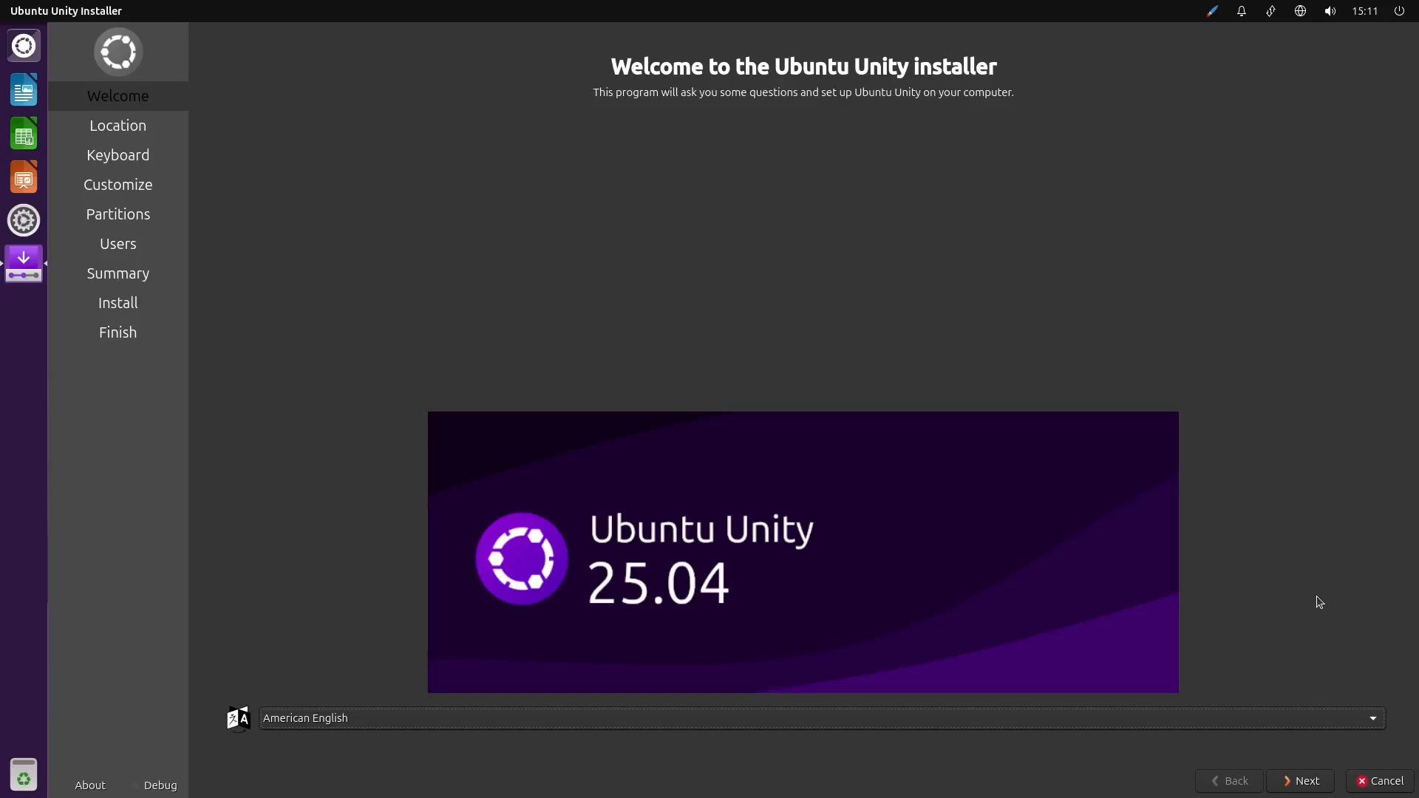
left_click(1298, 782)
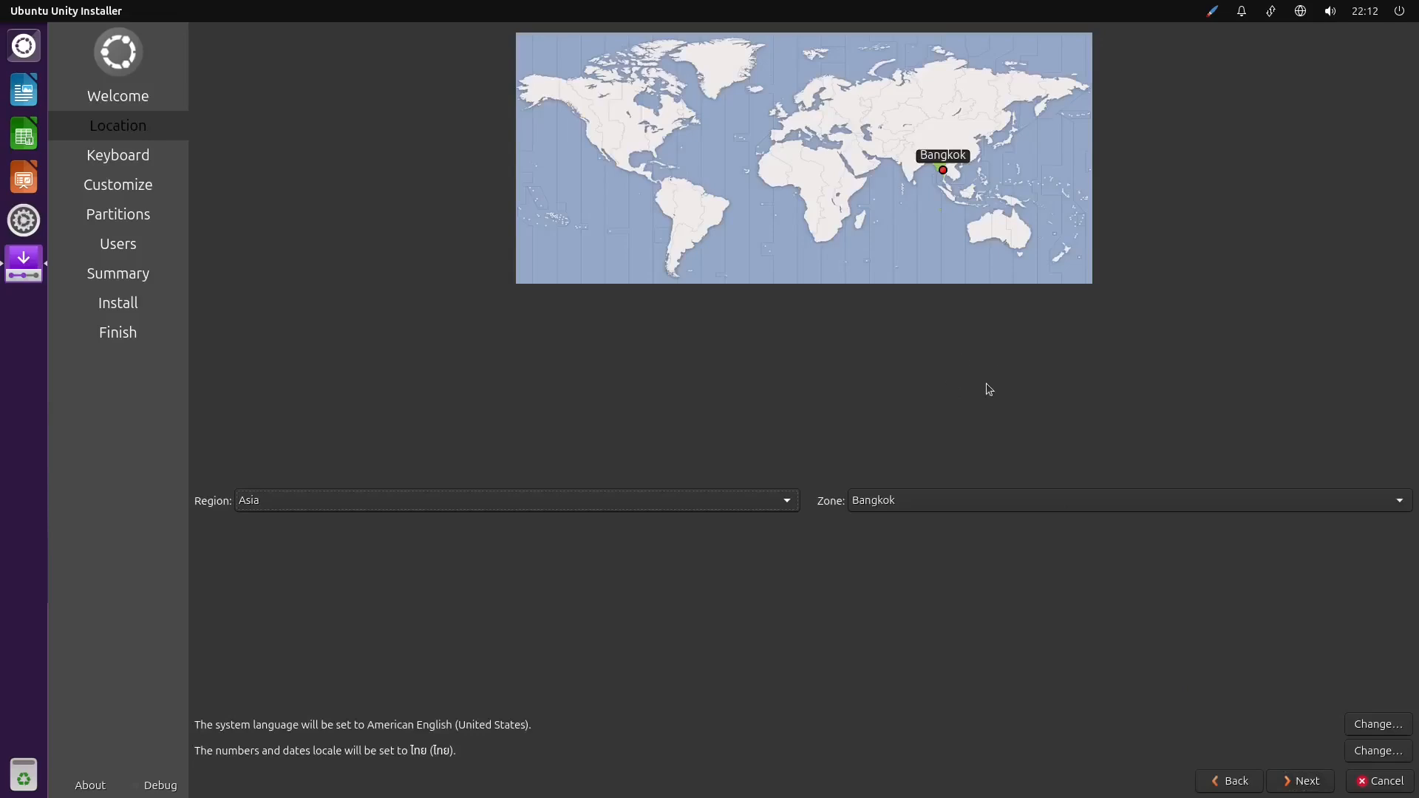
Choose the Matamoros zone in the America region on the map and browse the other American zones
left_click(634, 157)
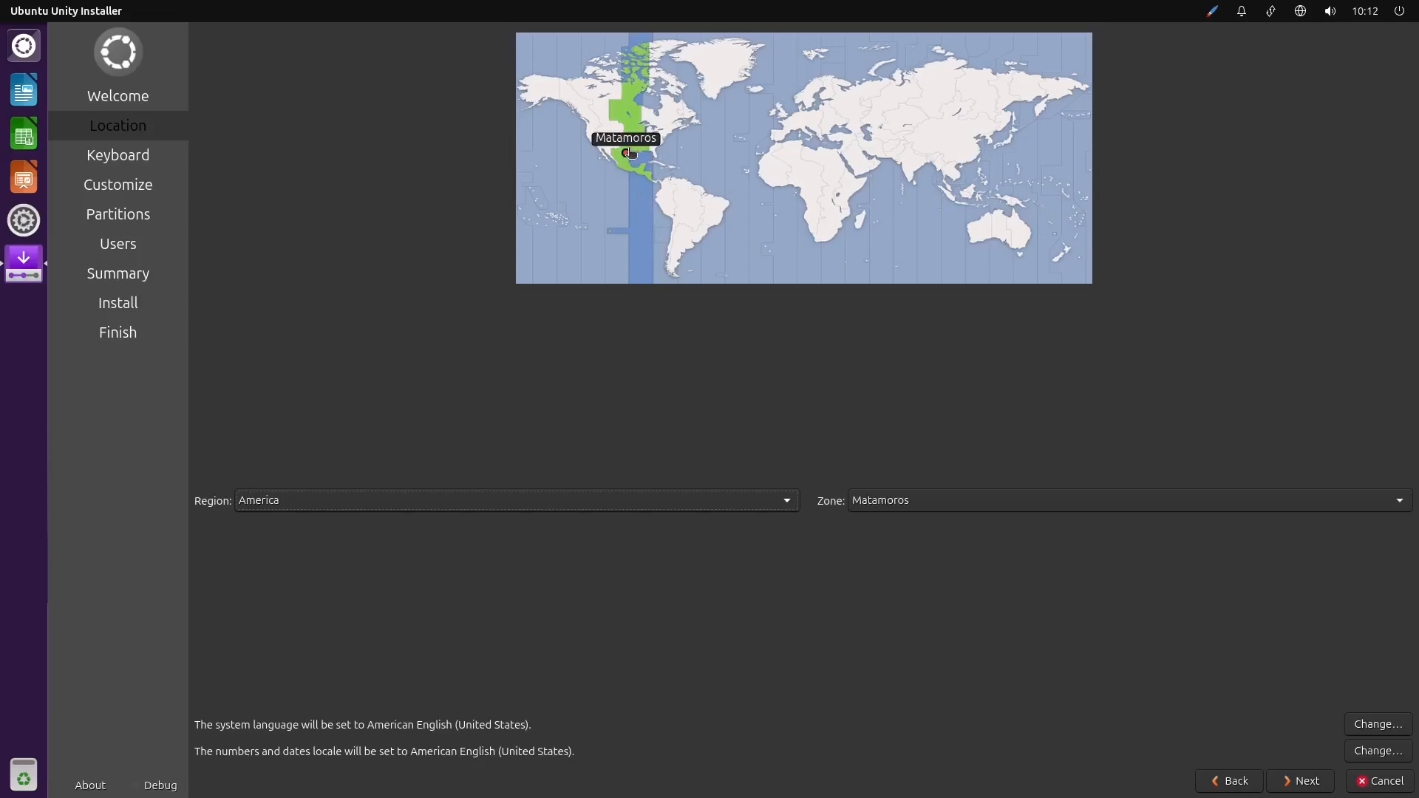
left_click(948, 505)
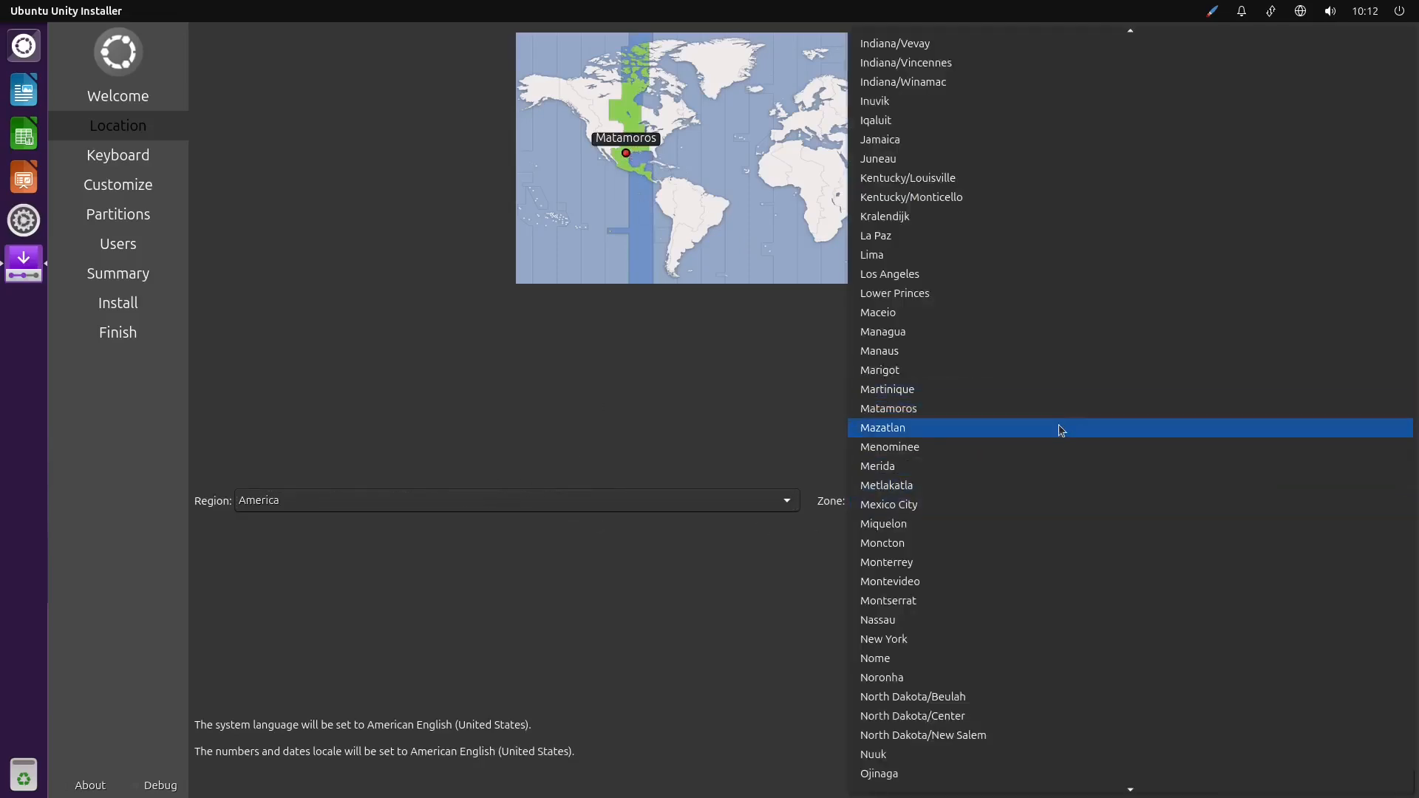
scroll(1065, 426, "down", 3)
left_click(963, 185)
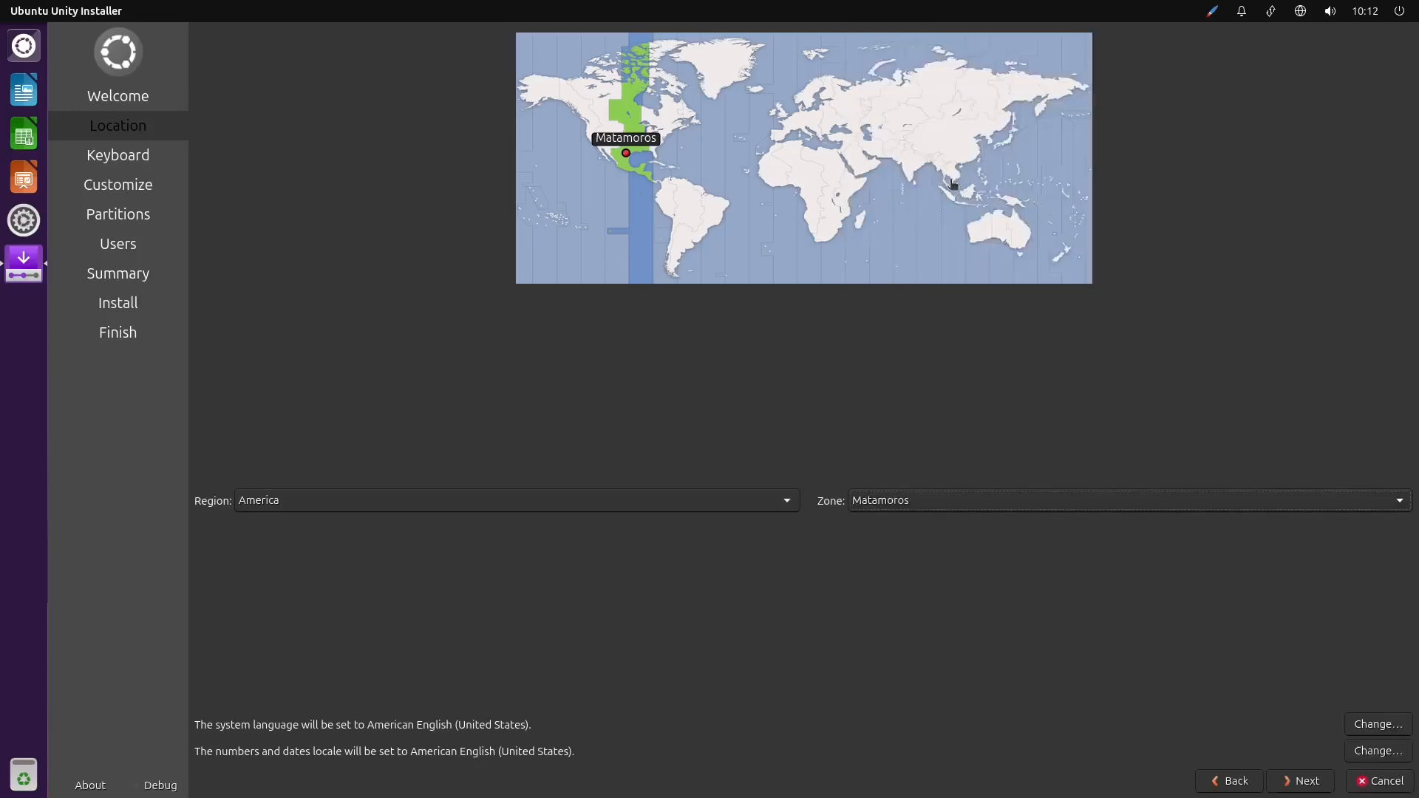
Set the location to the Manila zone in the Asia region and browse the available Asian zones without changing it
left_click(954, 189)
left_click(985, 186)
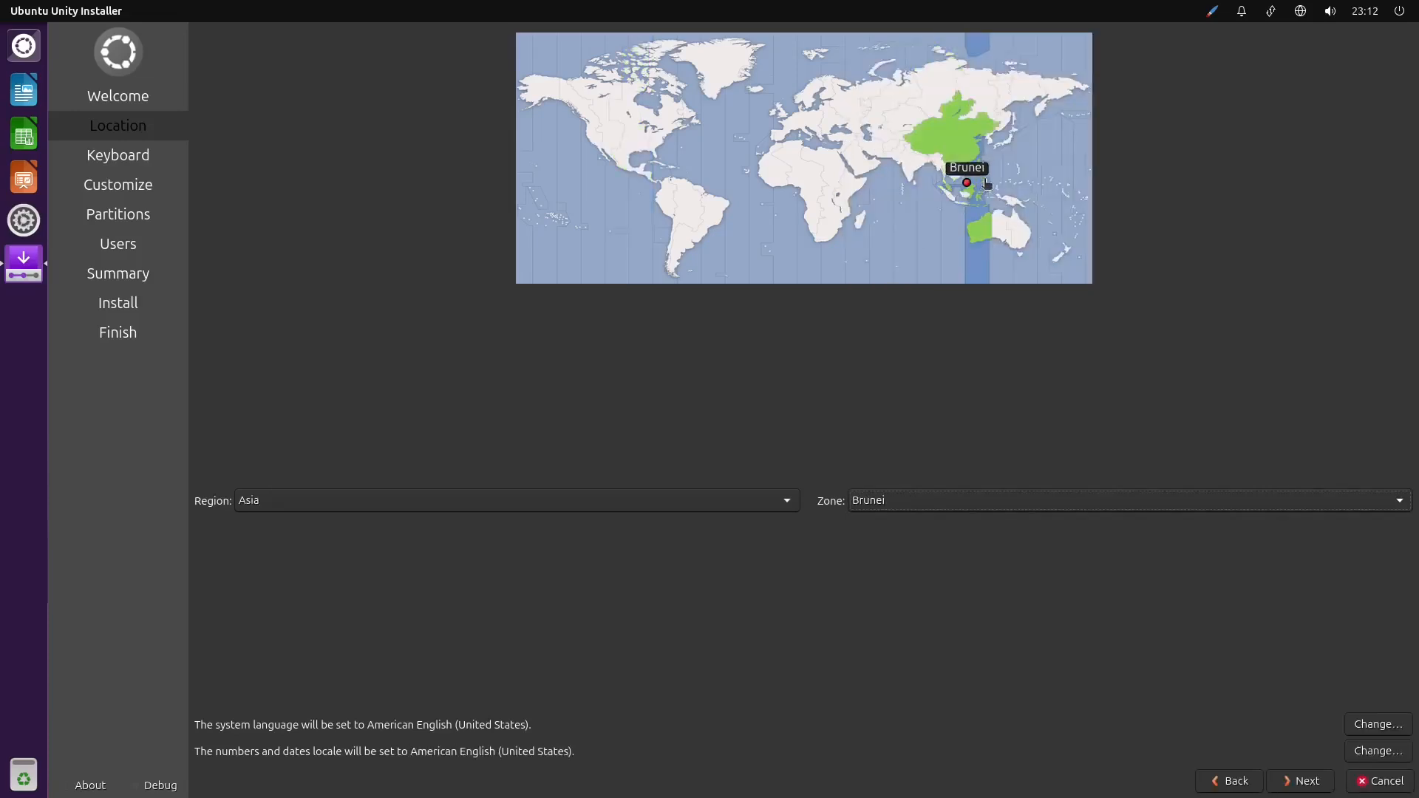
left_click(986, 184)
left_click(984, 183)
left_click(983, 180)
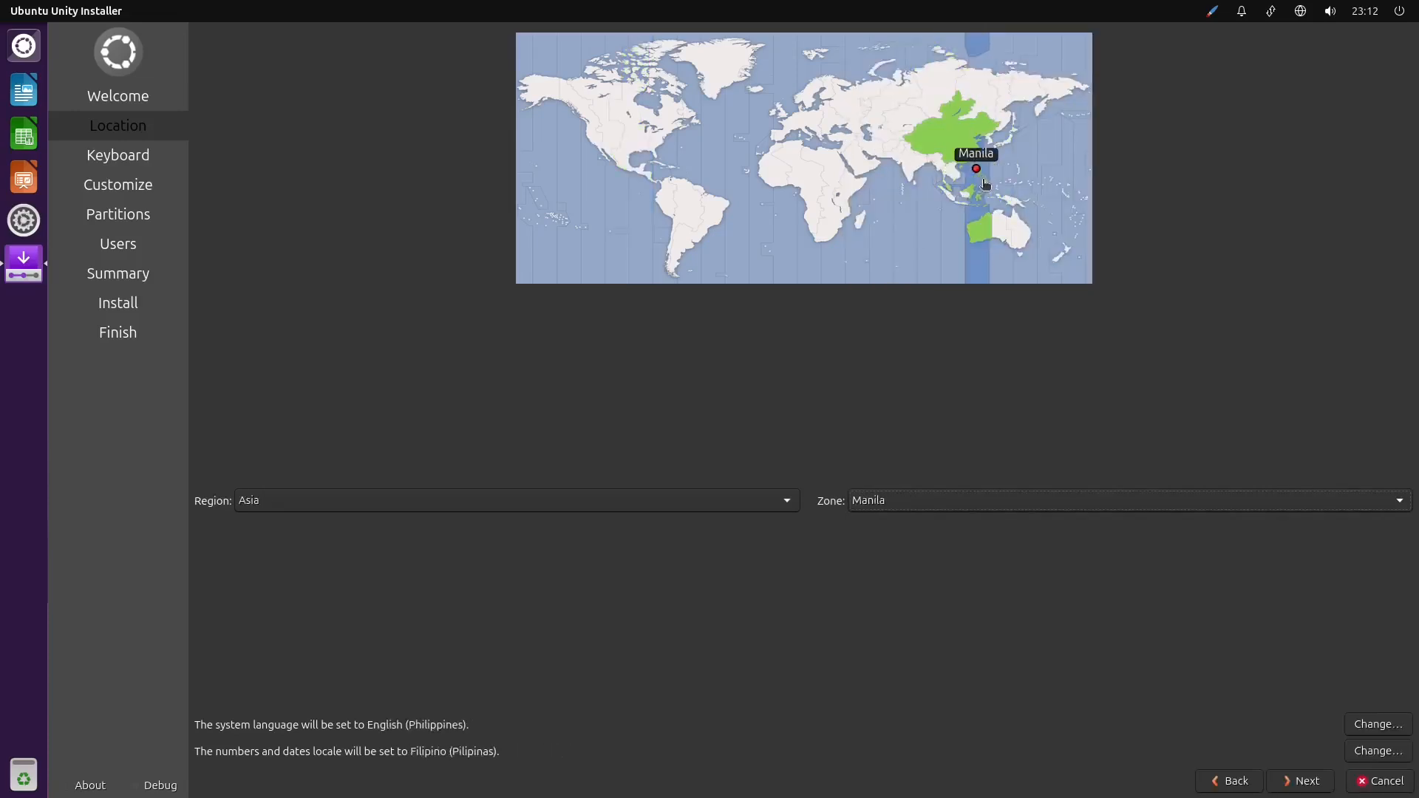
left_click(978, 501)
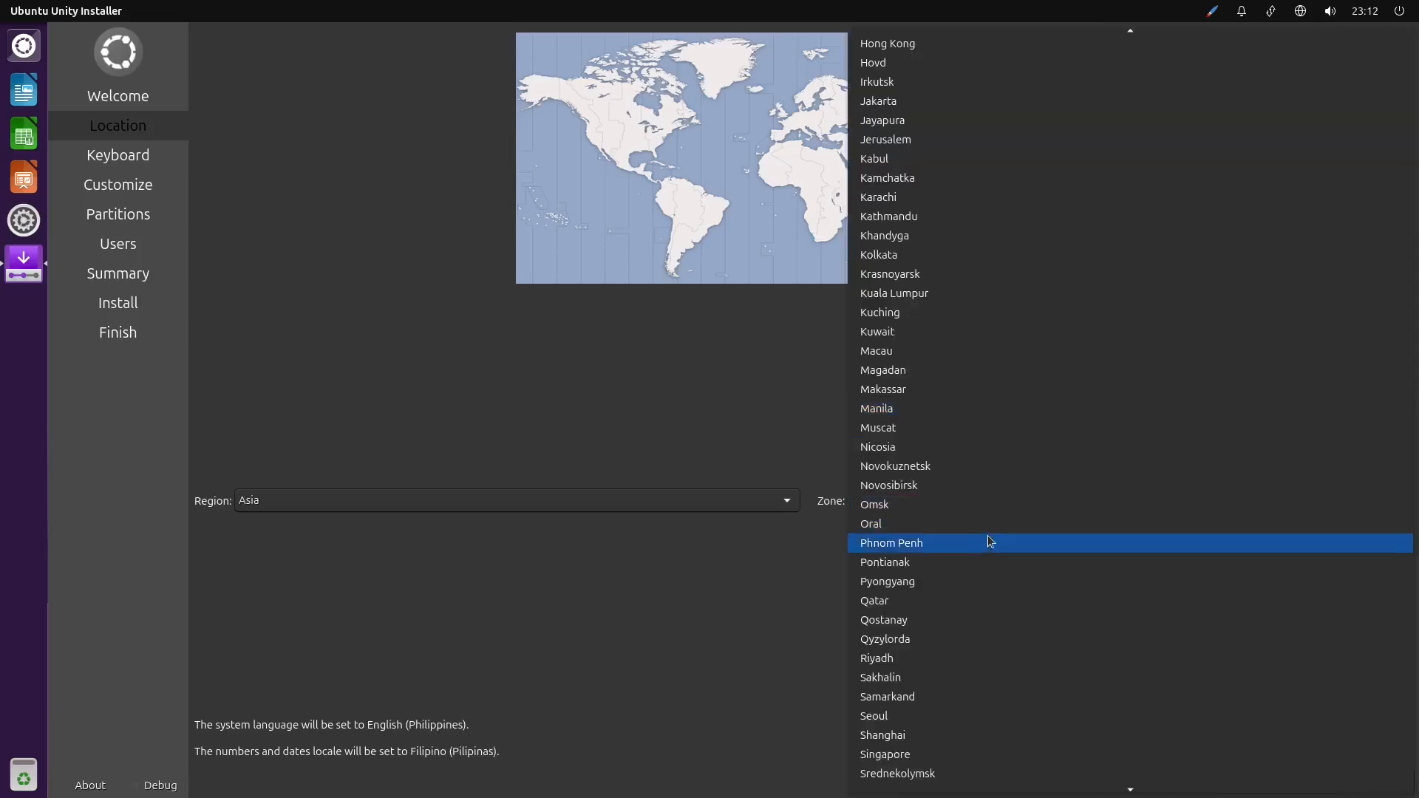
scroll(1024, 494, "up", 8)
scroll(1030, 489, "up", 2)
scroll(1030, 489, "down", 4)
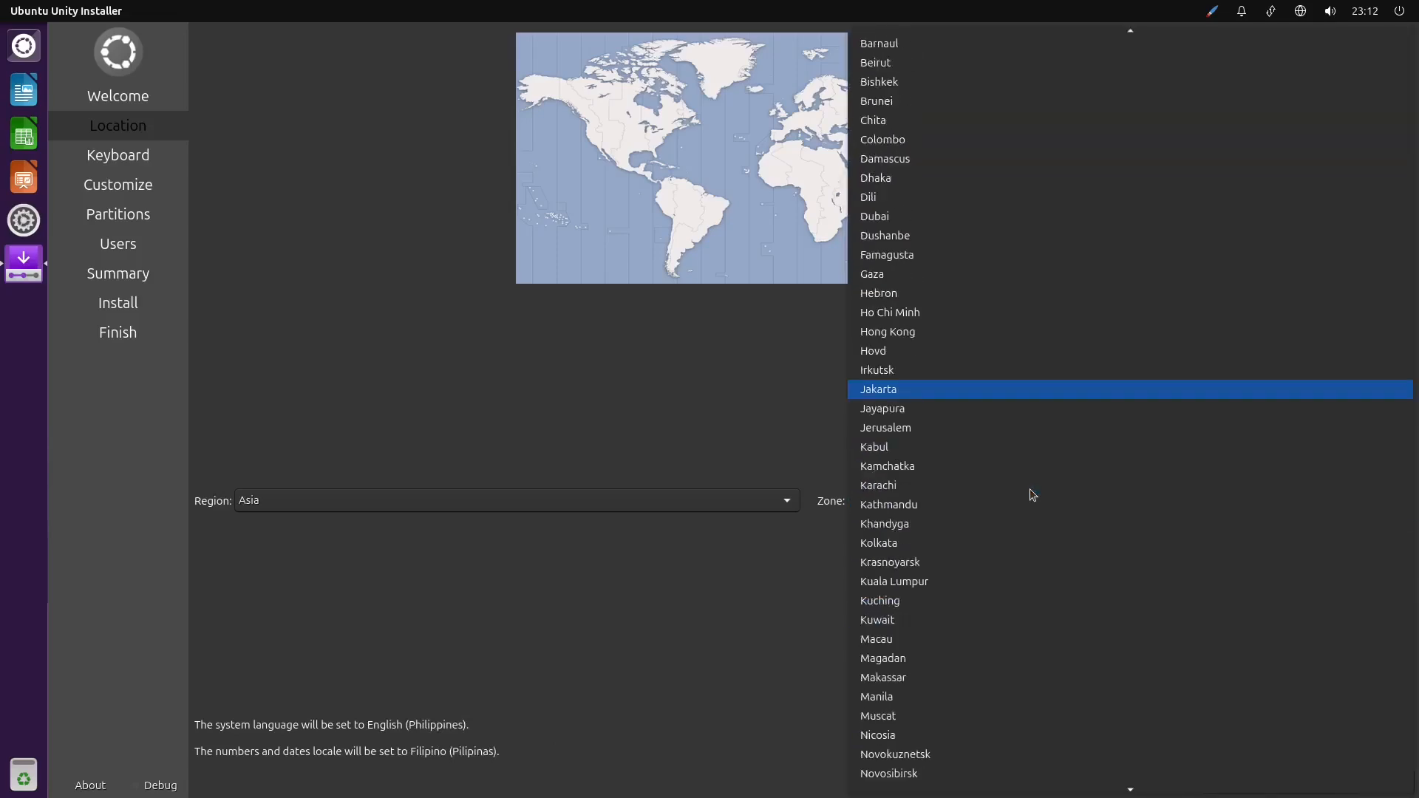
left_click(816, 450)
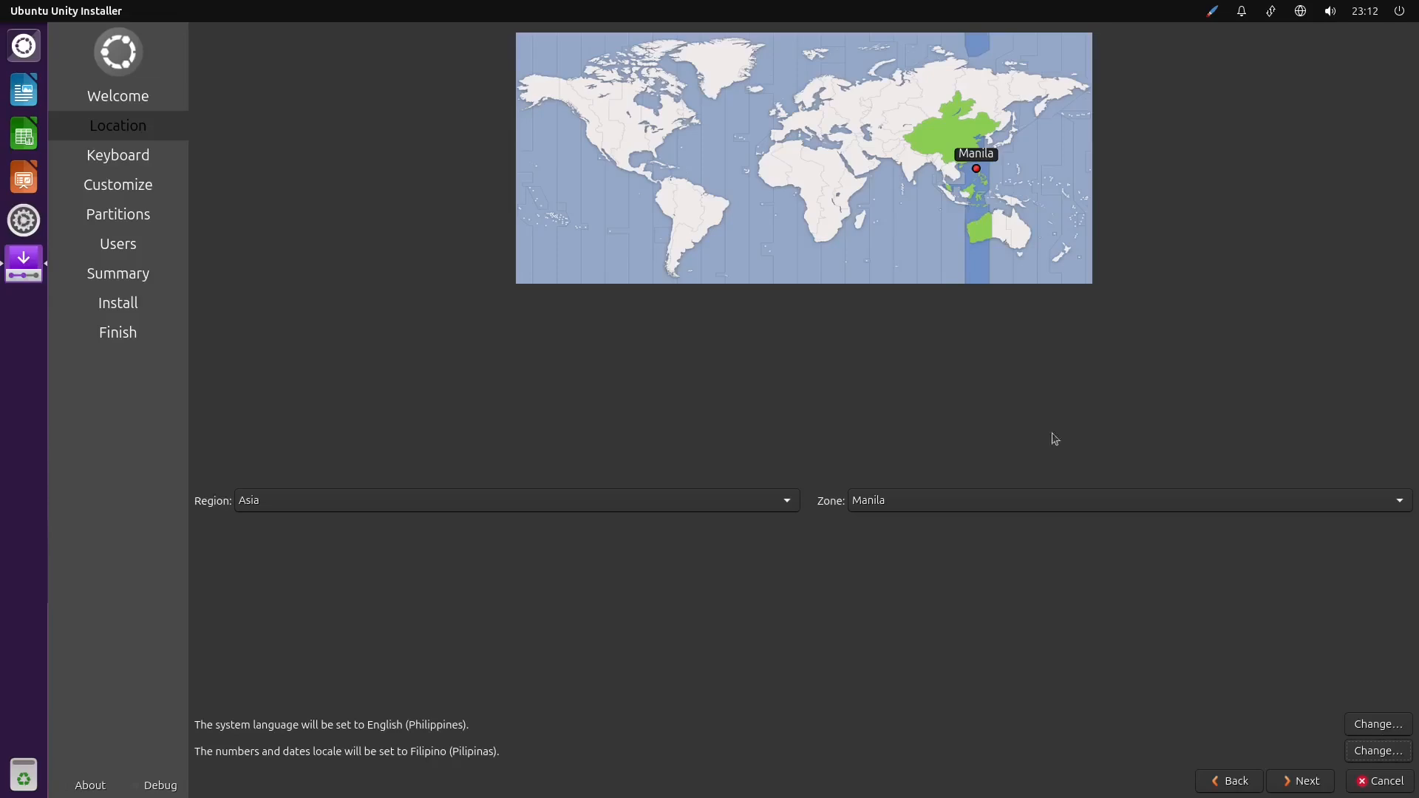
Accept the Manila location, the default Filipino keyboard layout and the Normal Installation mode, continuing to the partitions page
left_click(1306, 782)
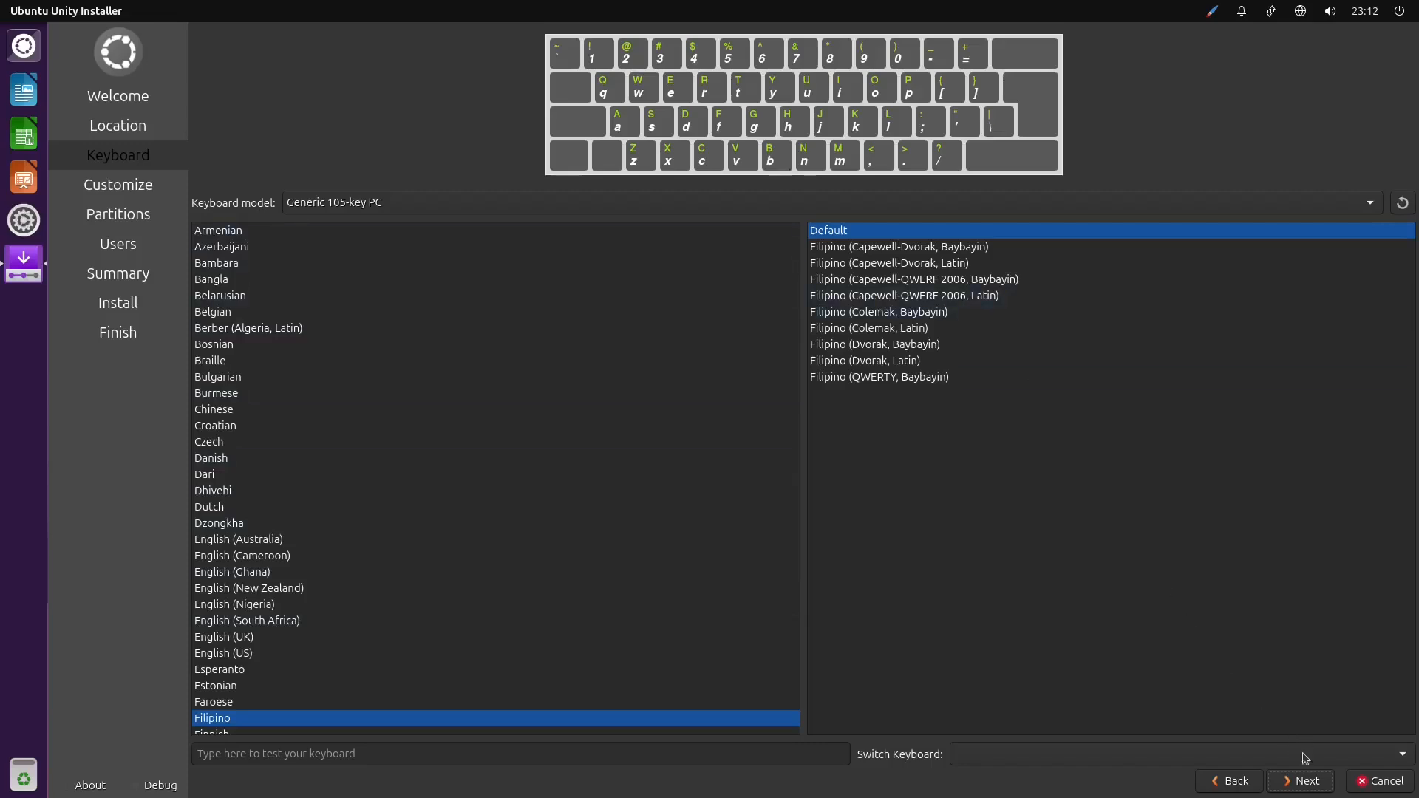
left_click(1304, 781)
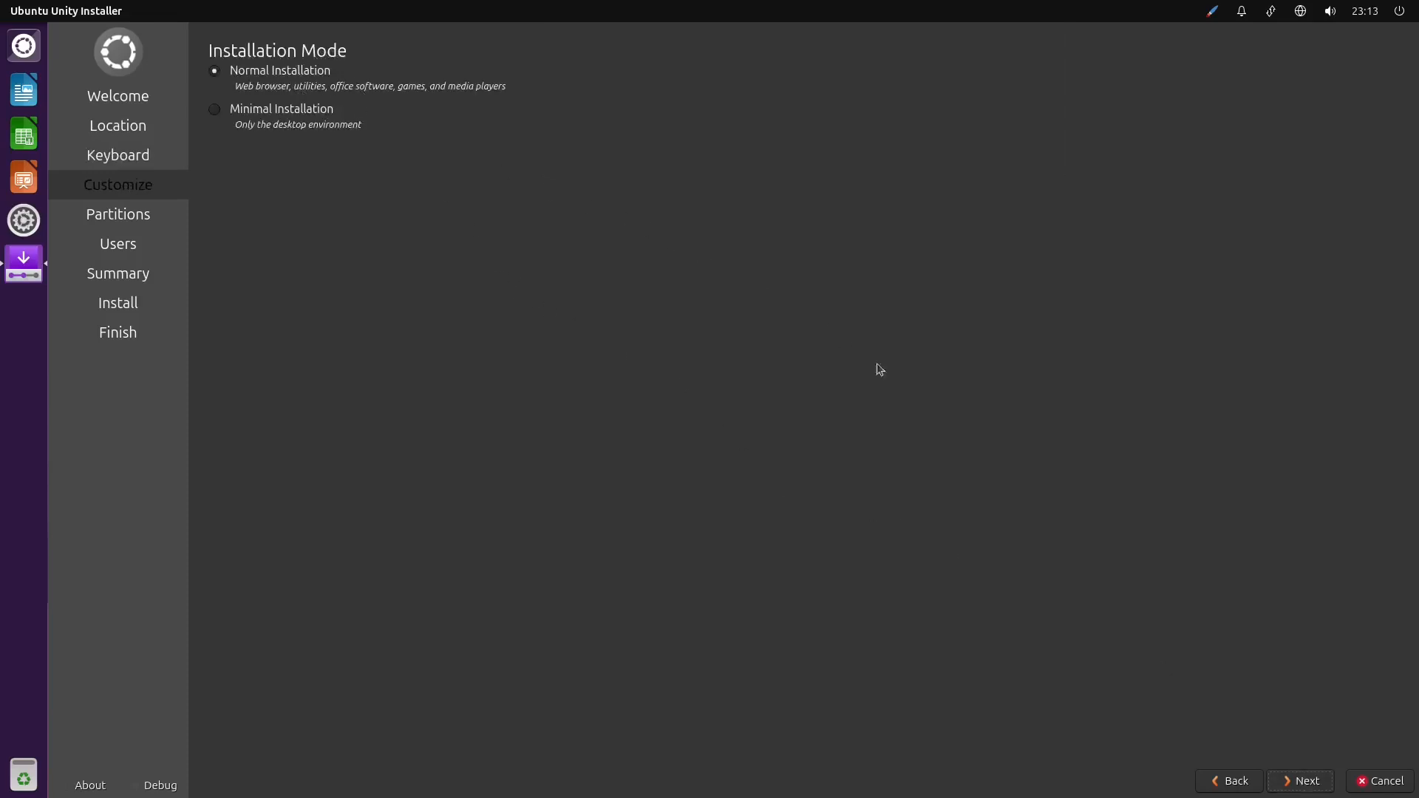
left_click(1308, 783)
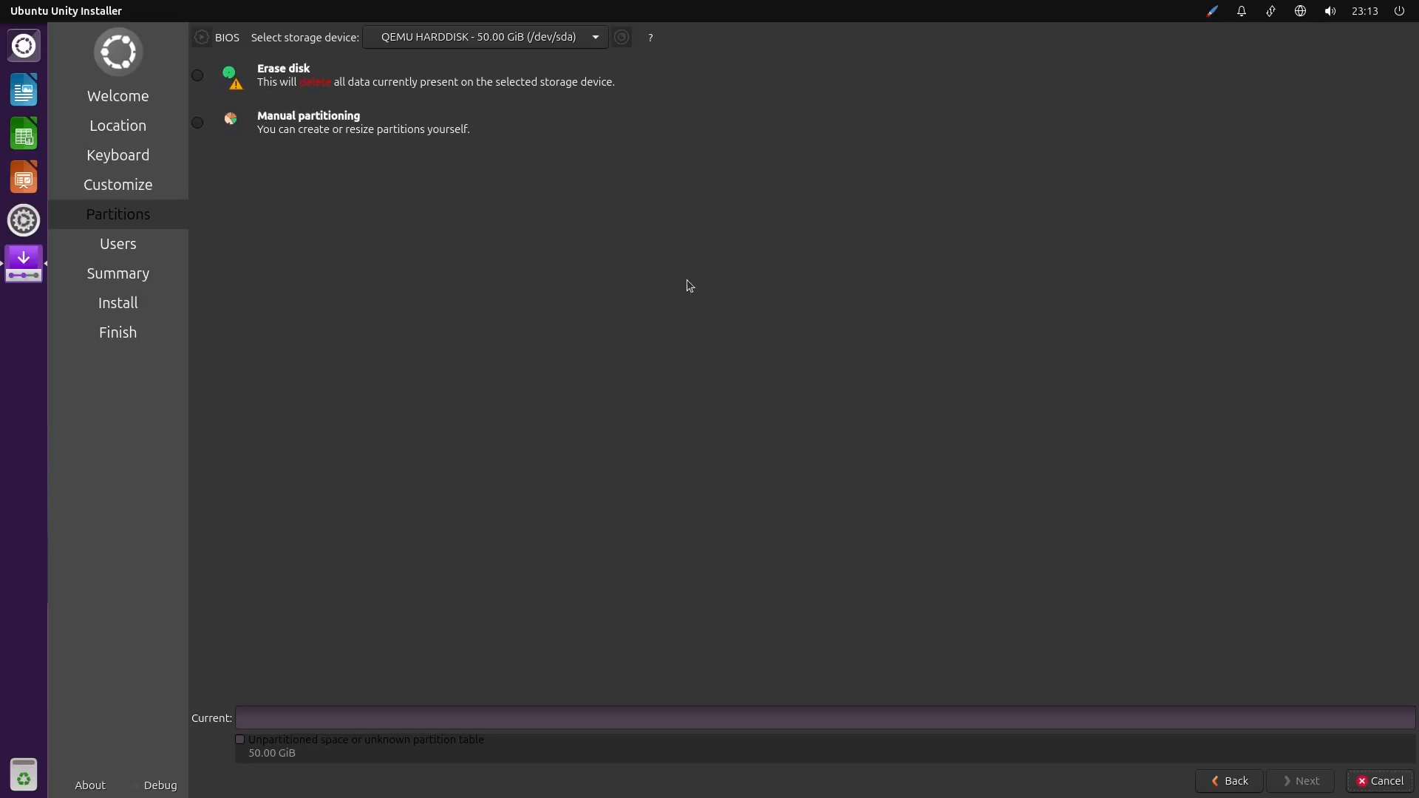
Choose to erase the QEMU hard disk with swap to file and the ext4 file system, and continue to the users page
left_click(215, 86)
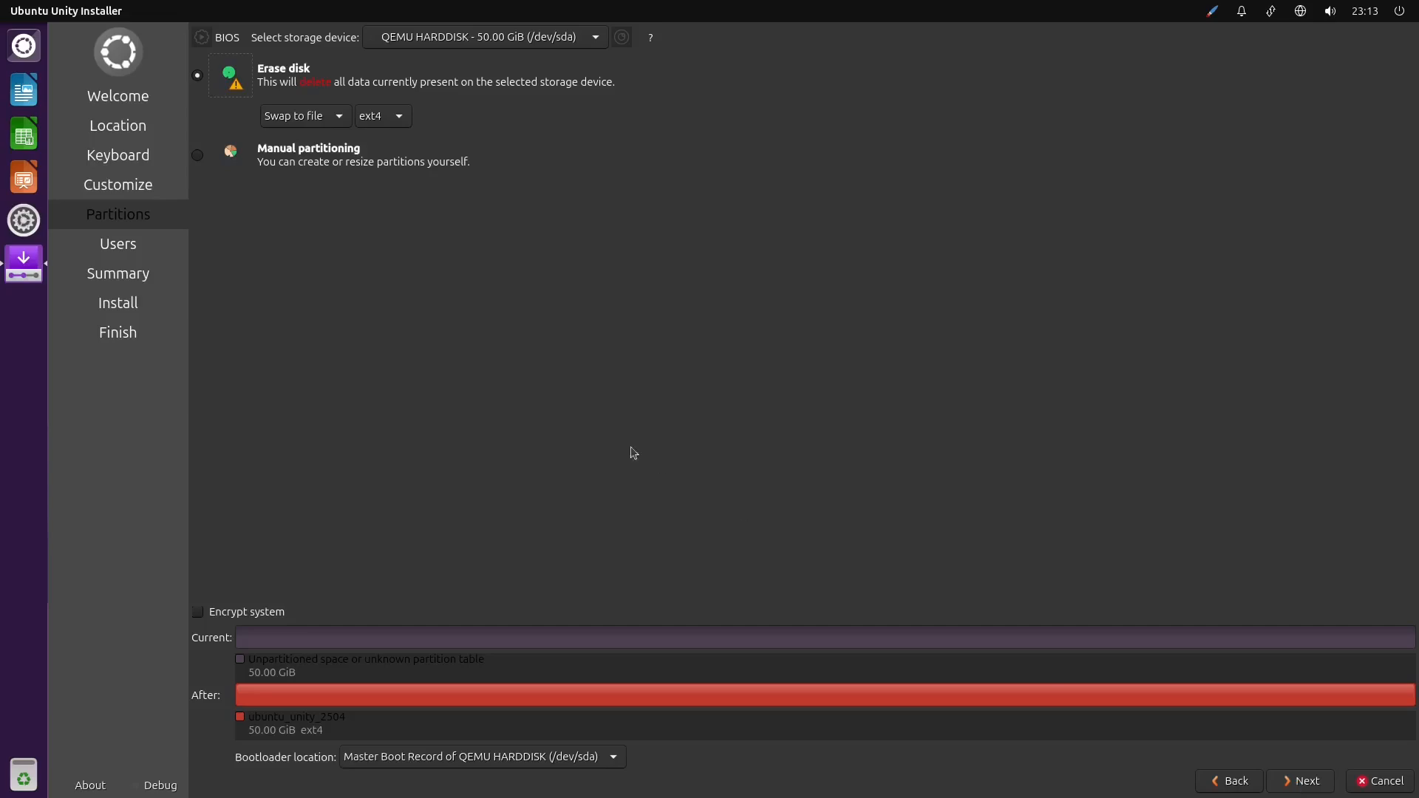
left_click(381, 128)
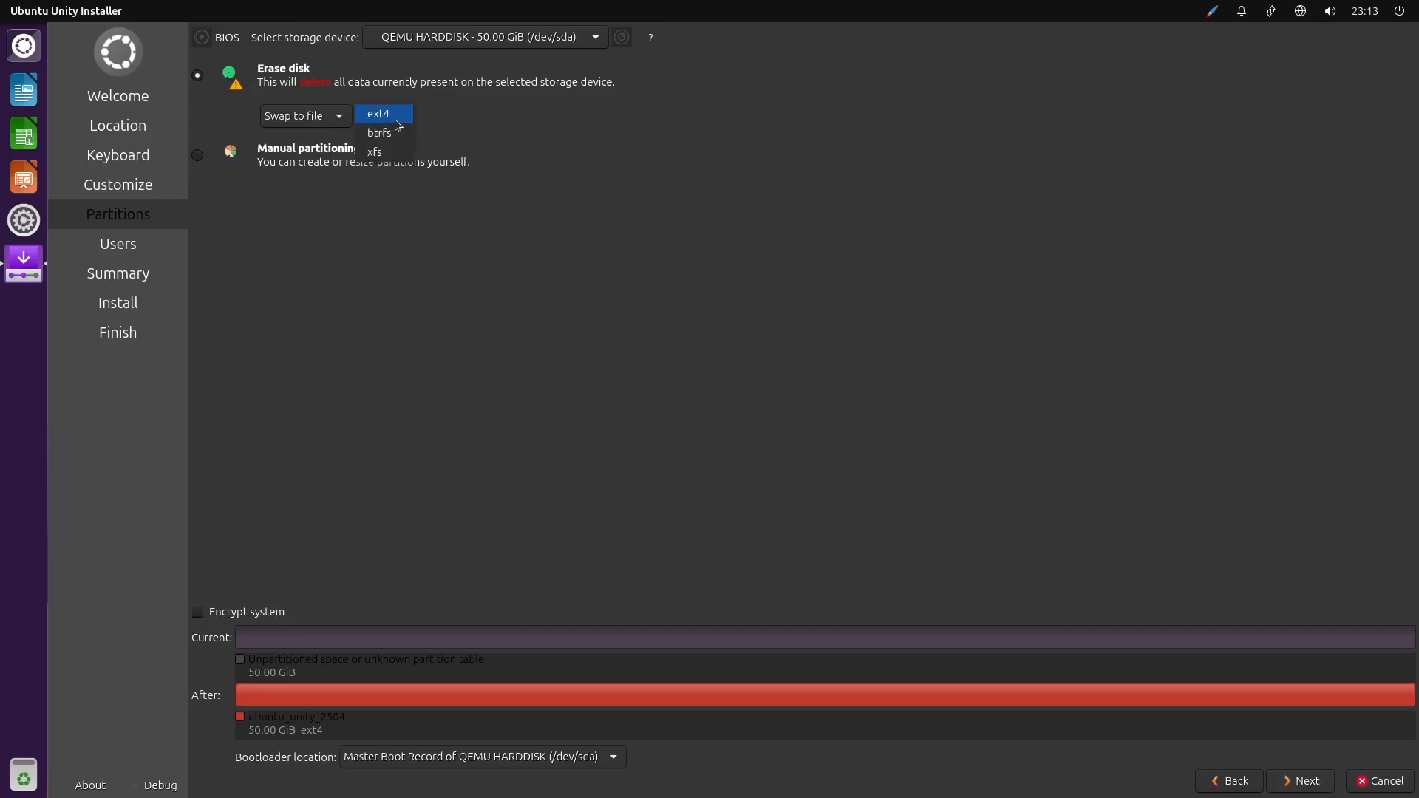
left_click(605, 188)
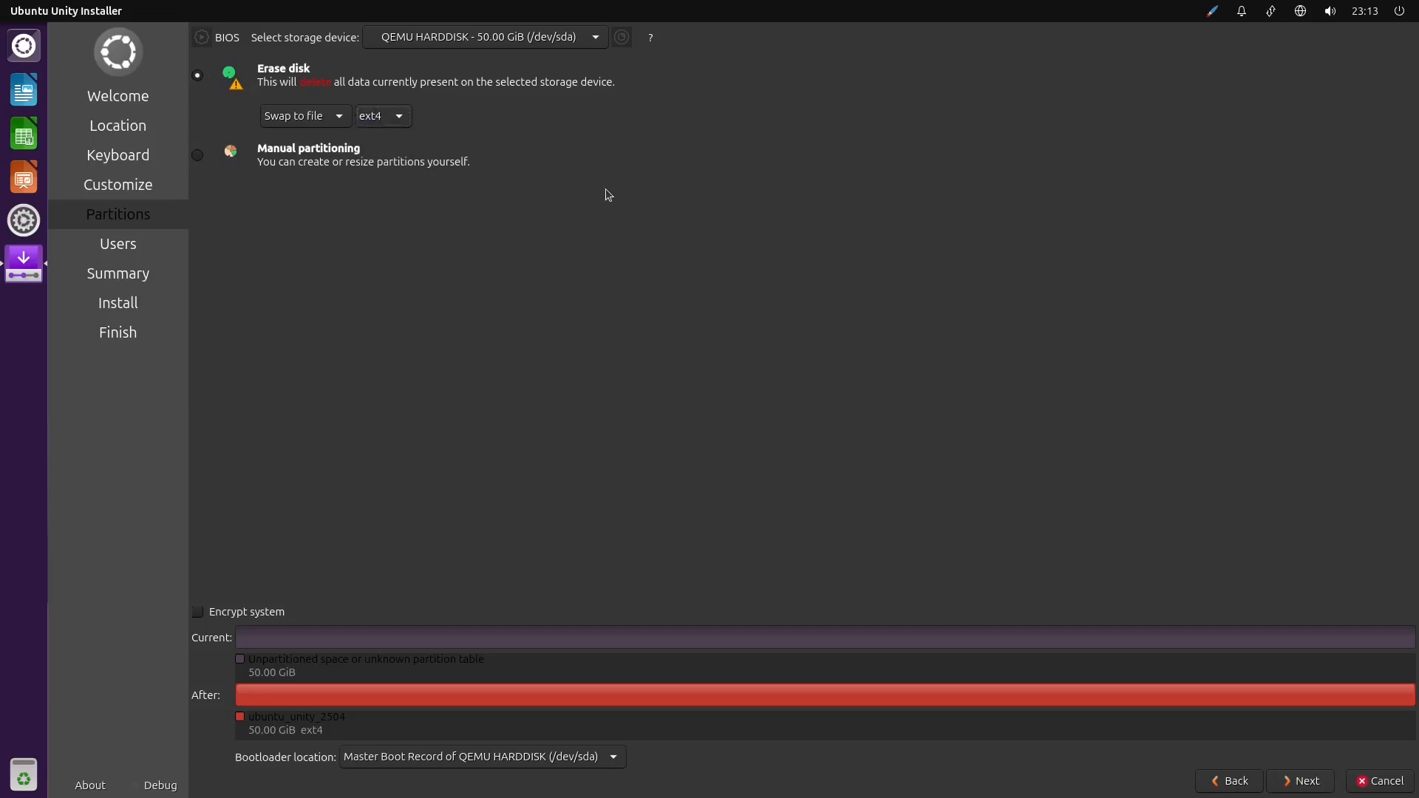
left_click(410, 120)
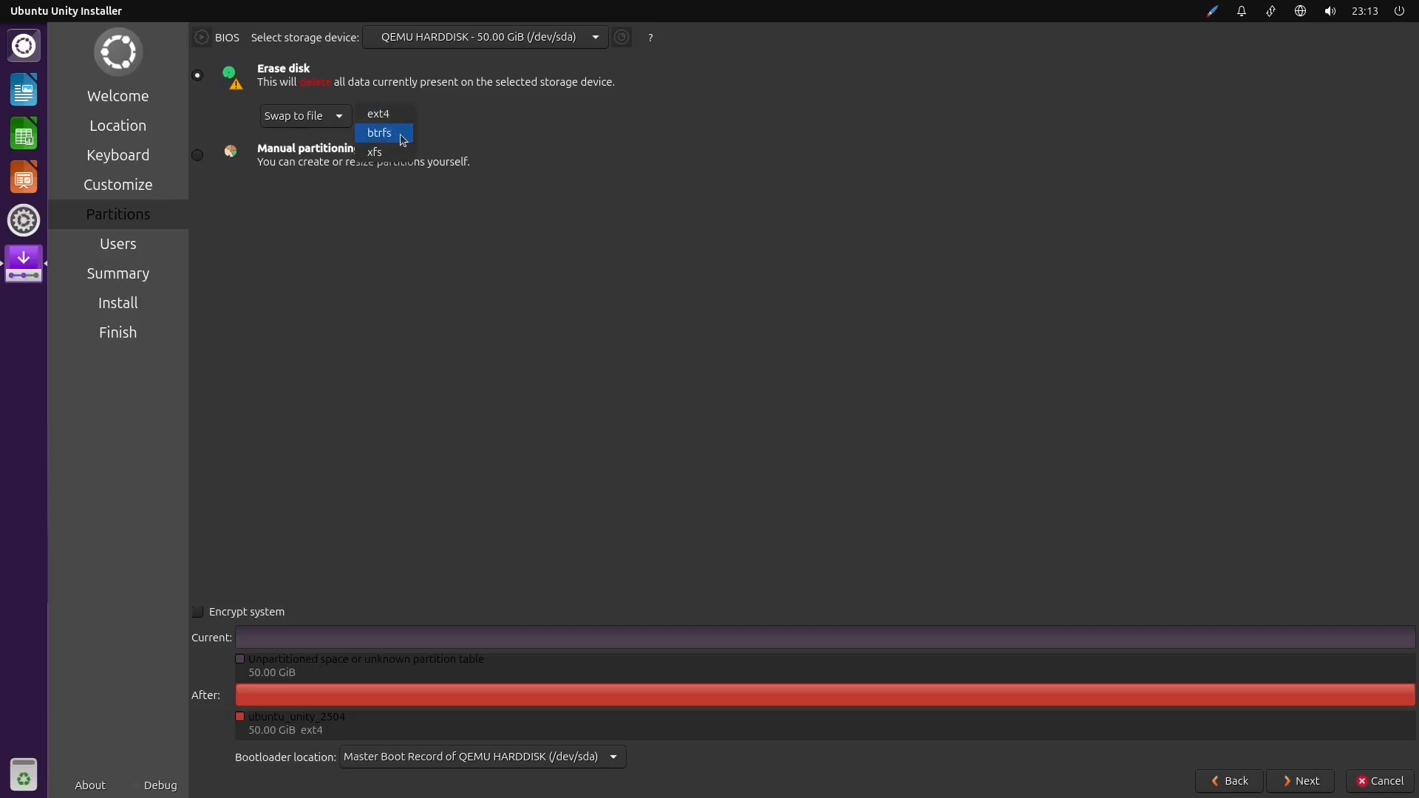
left_click(419, 117)
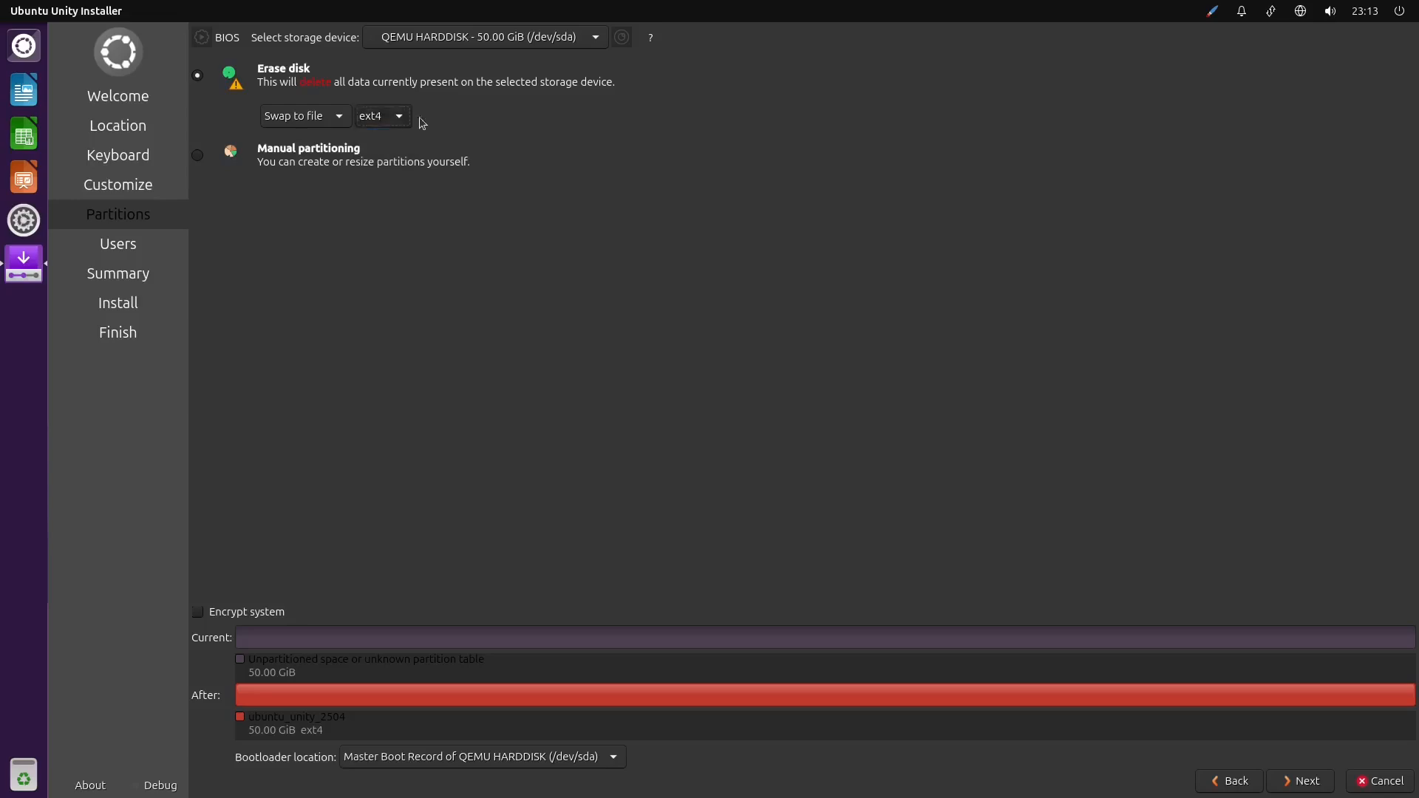
left_click(1302, 780)
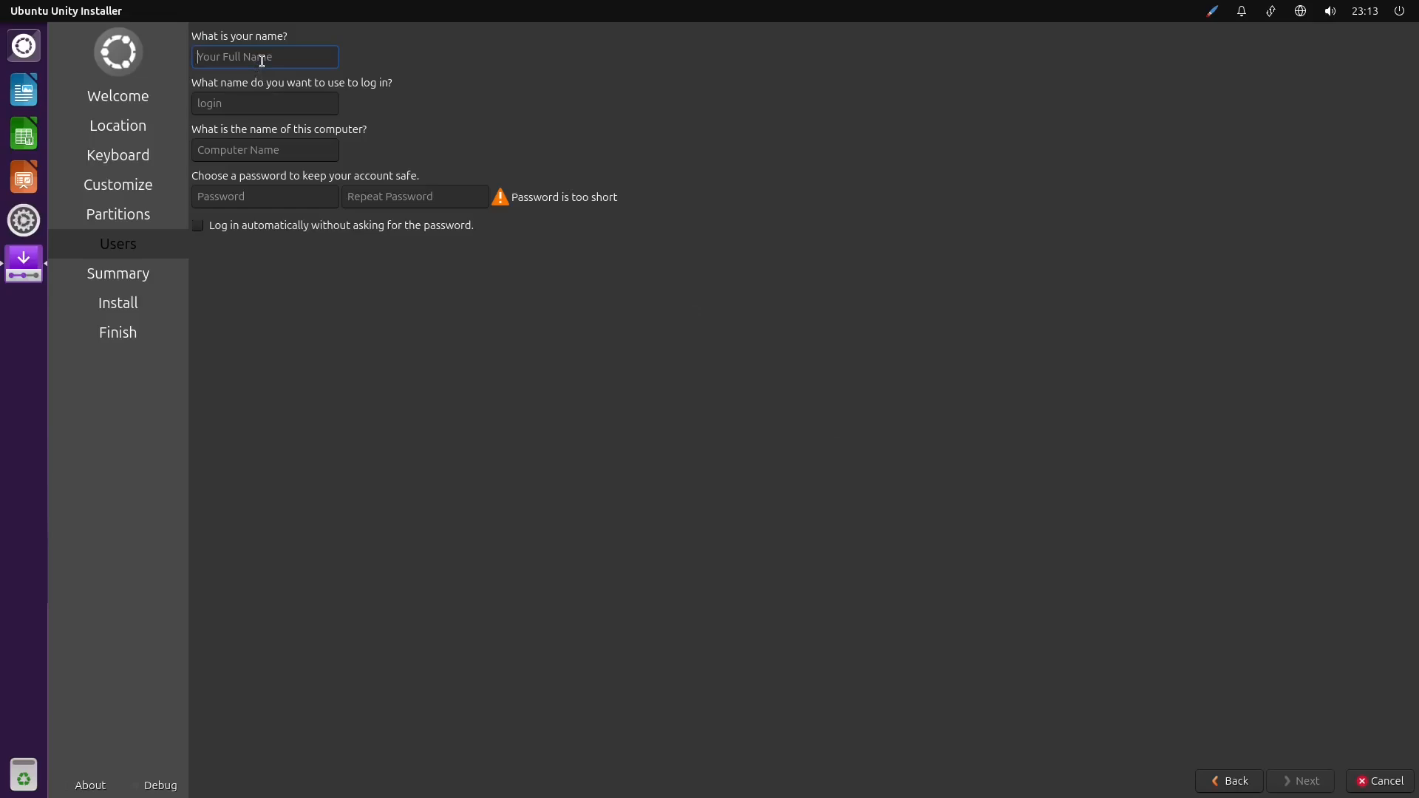
Fill in the user's name and enter and repeat the account password, keeping automatic login off, and continue to the summary
type("rialbbe")
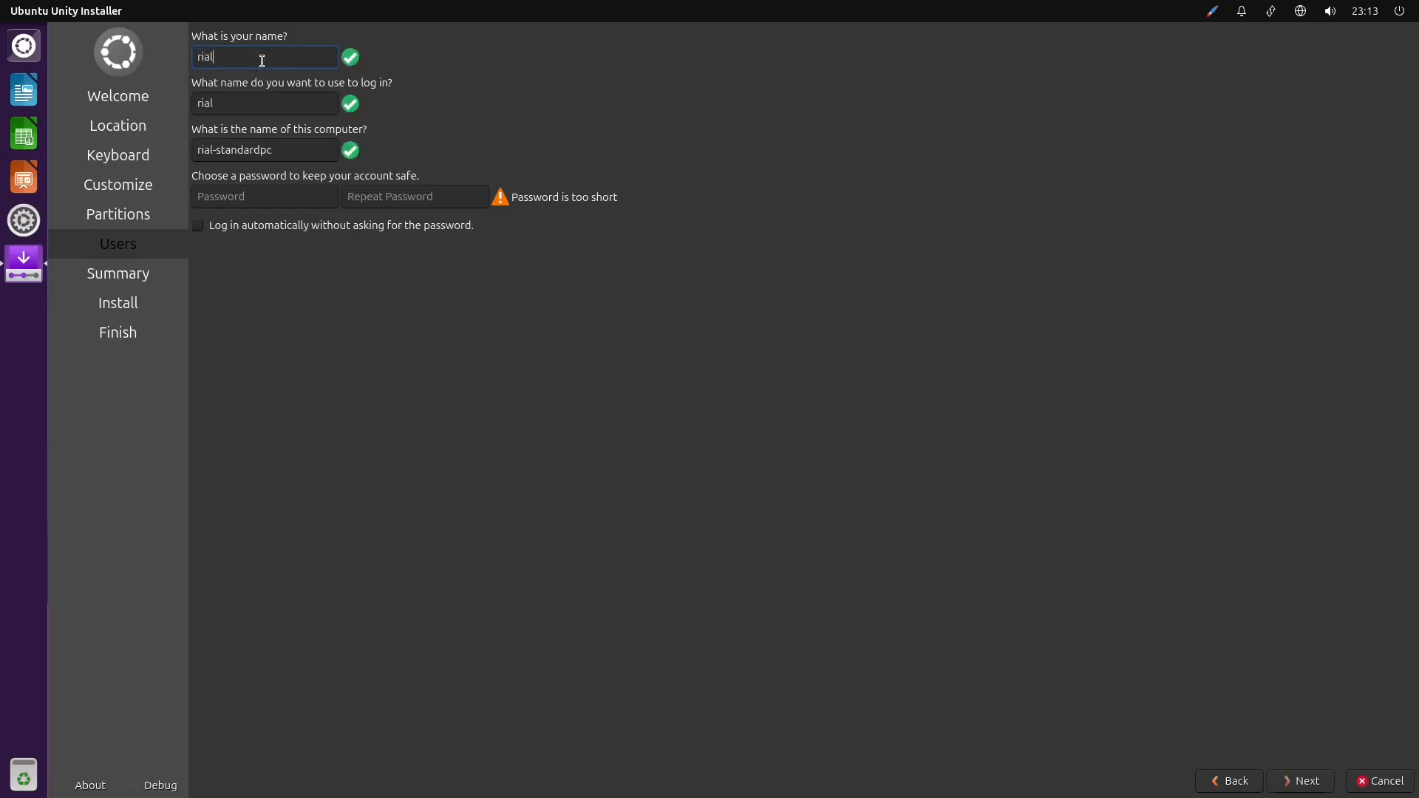
left_click(250, 204)
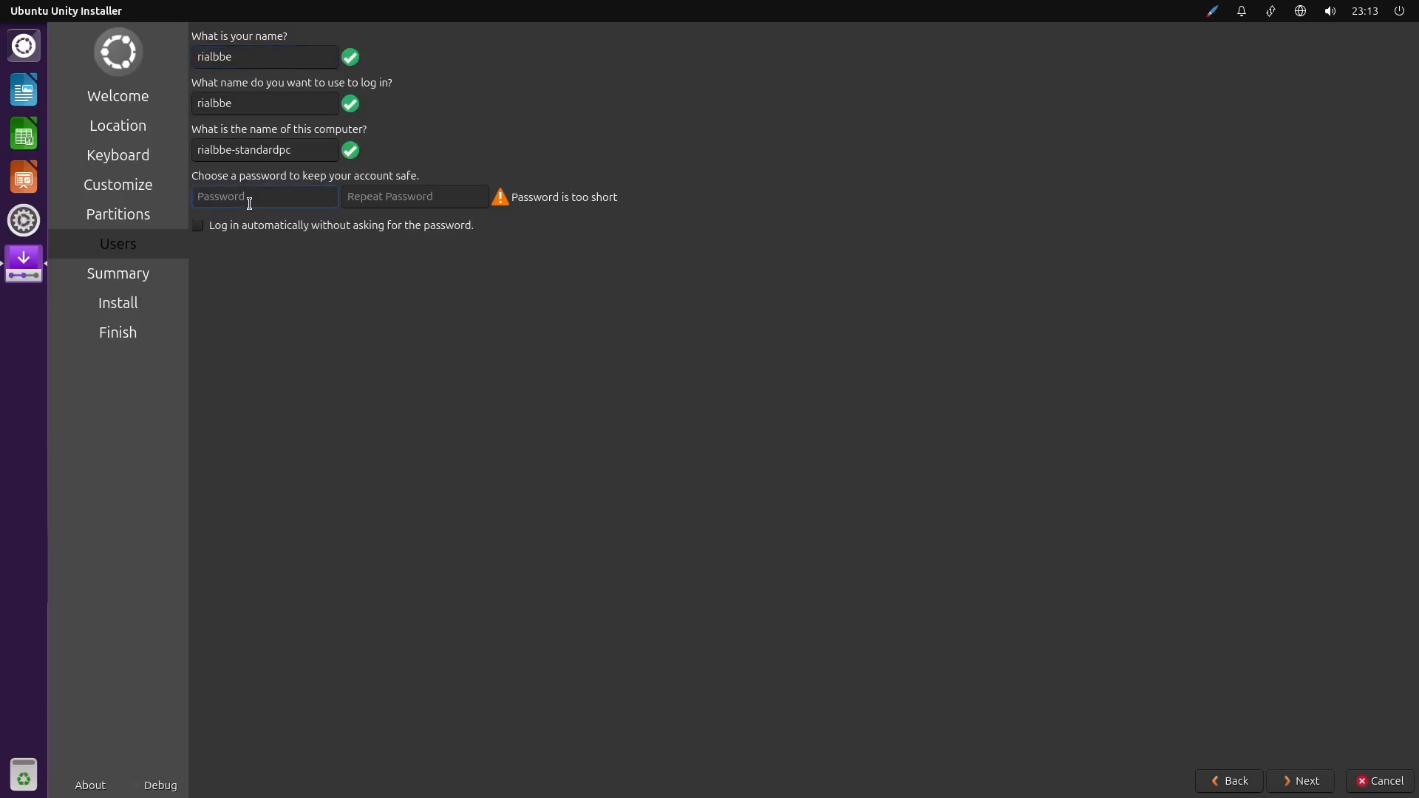
type("••")
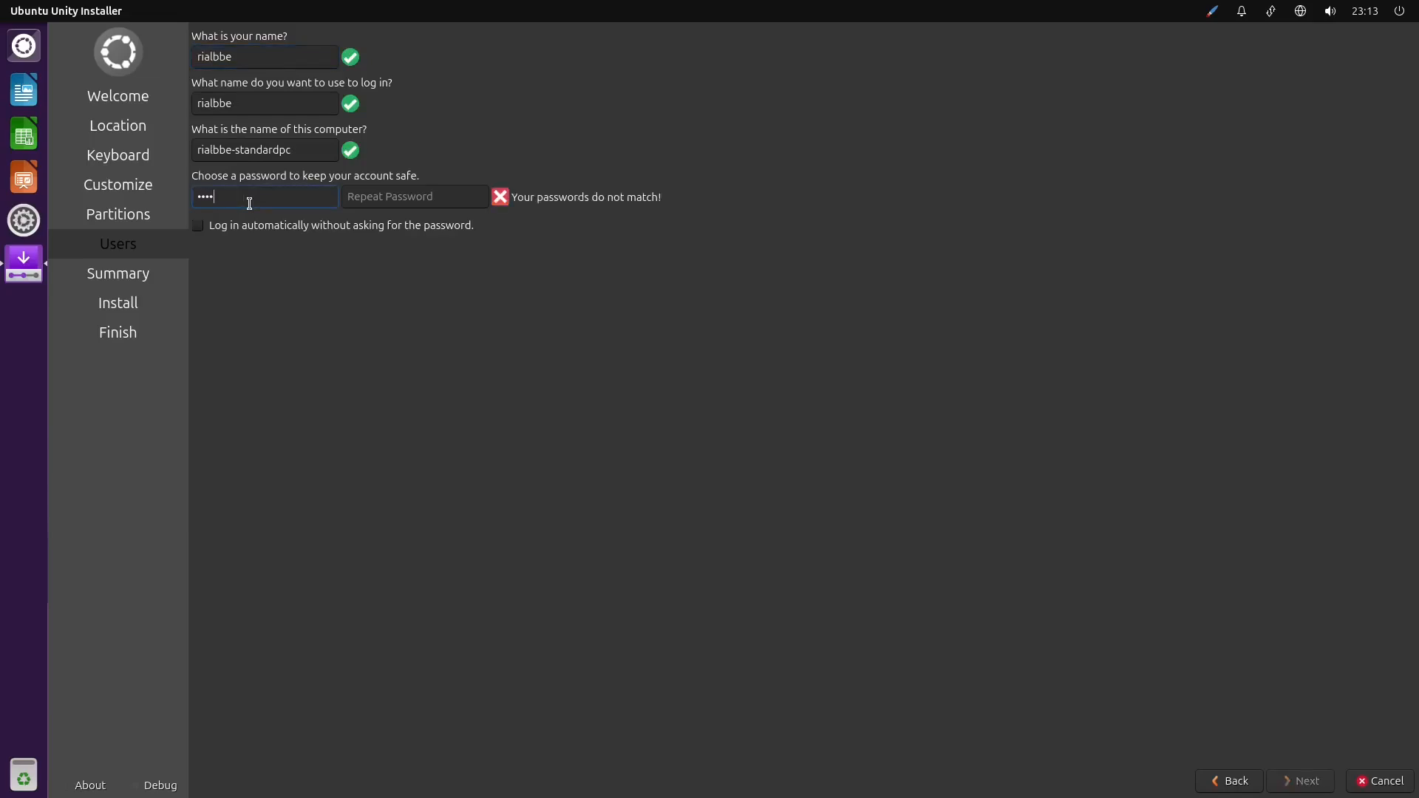
left_click(376, 196)
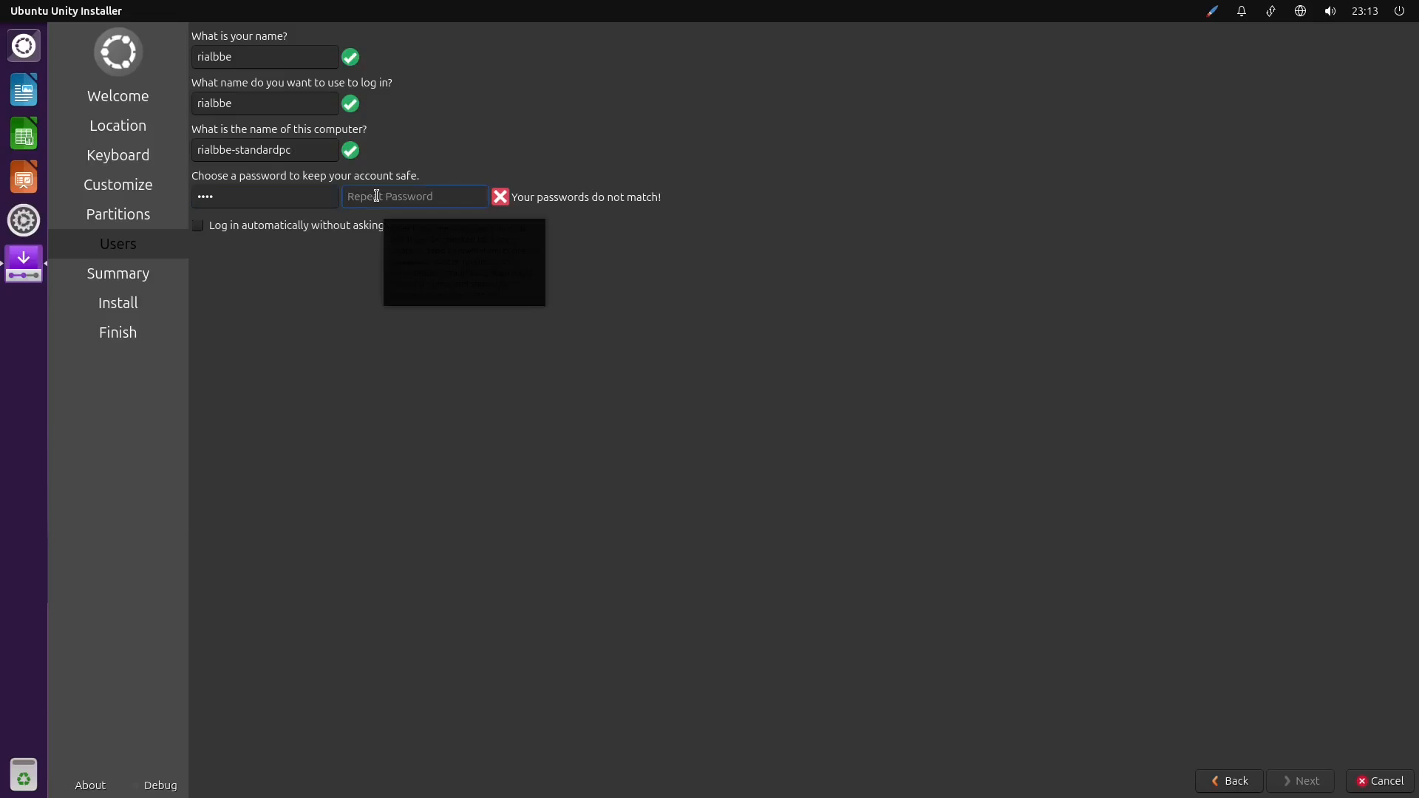
type("••••")
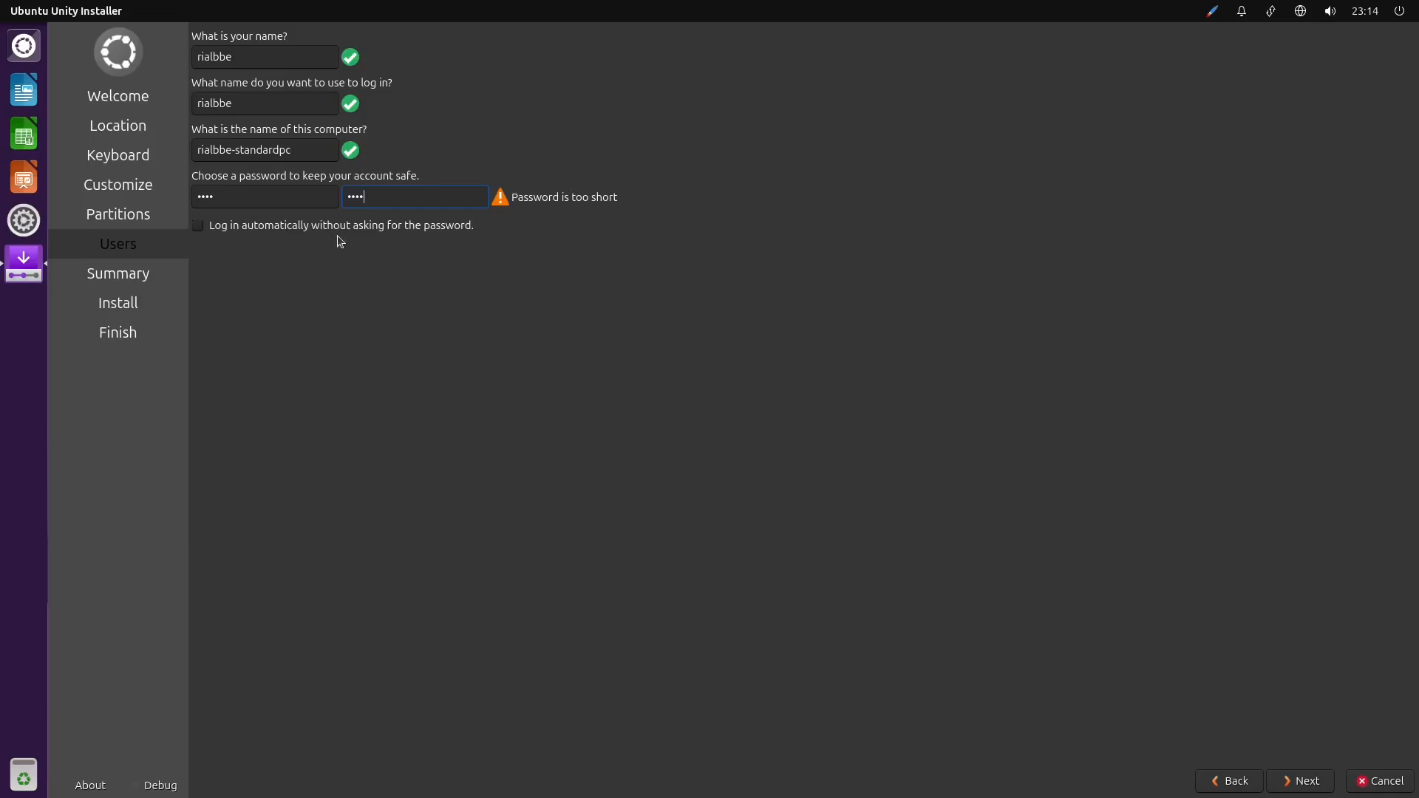
left_click(212, 228)
left_click(207, 229)
left_click(1299, 782)
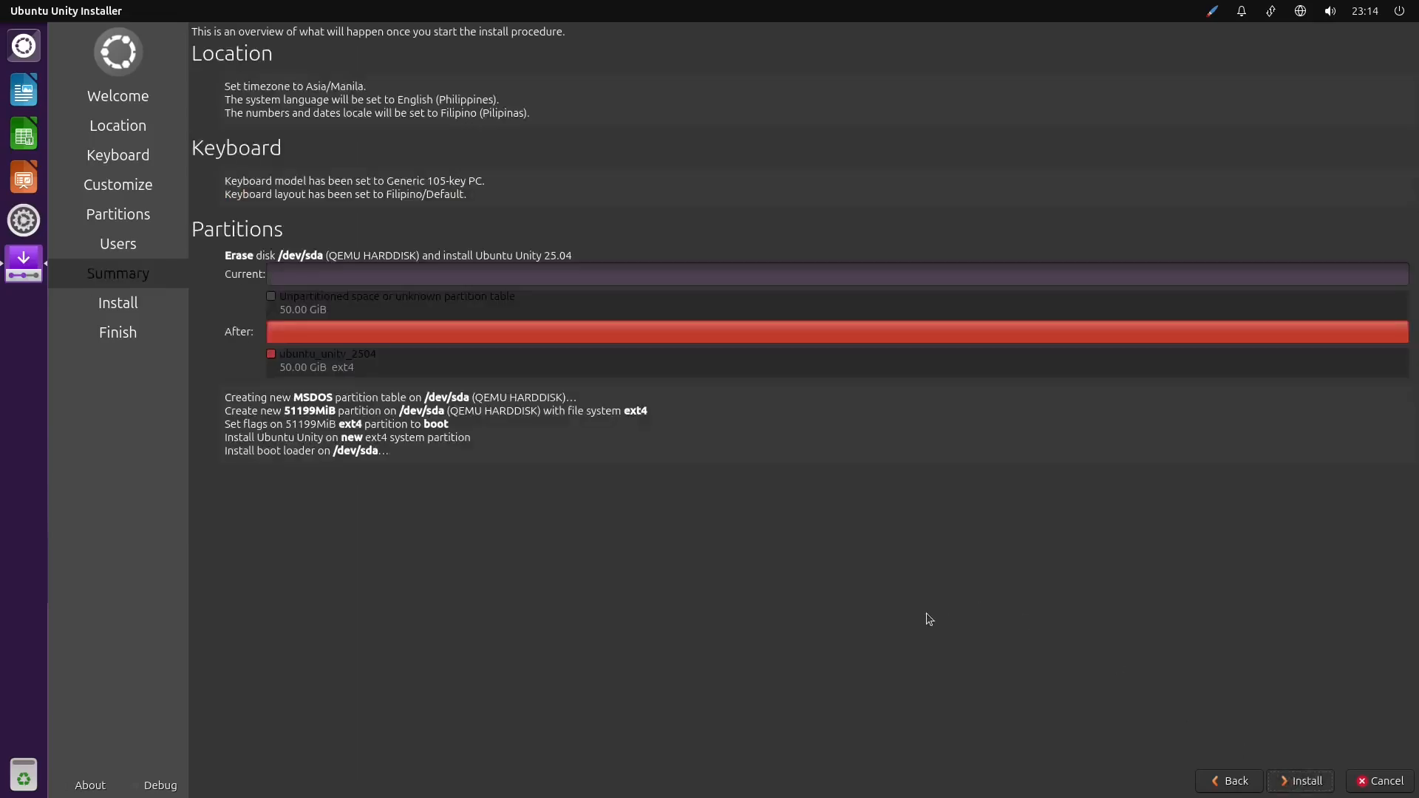
Start and confirm the Ubuntu Unity 25.04 installation, and finish it by restarting the machine with the installation medium removed
left_click(1302, 784)
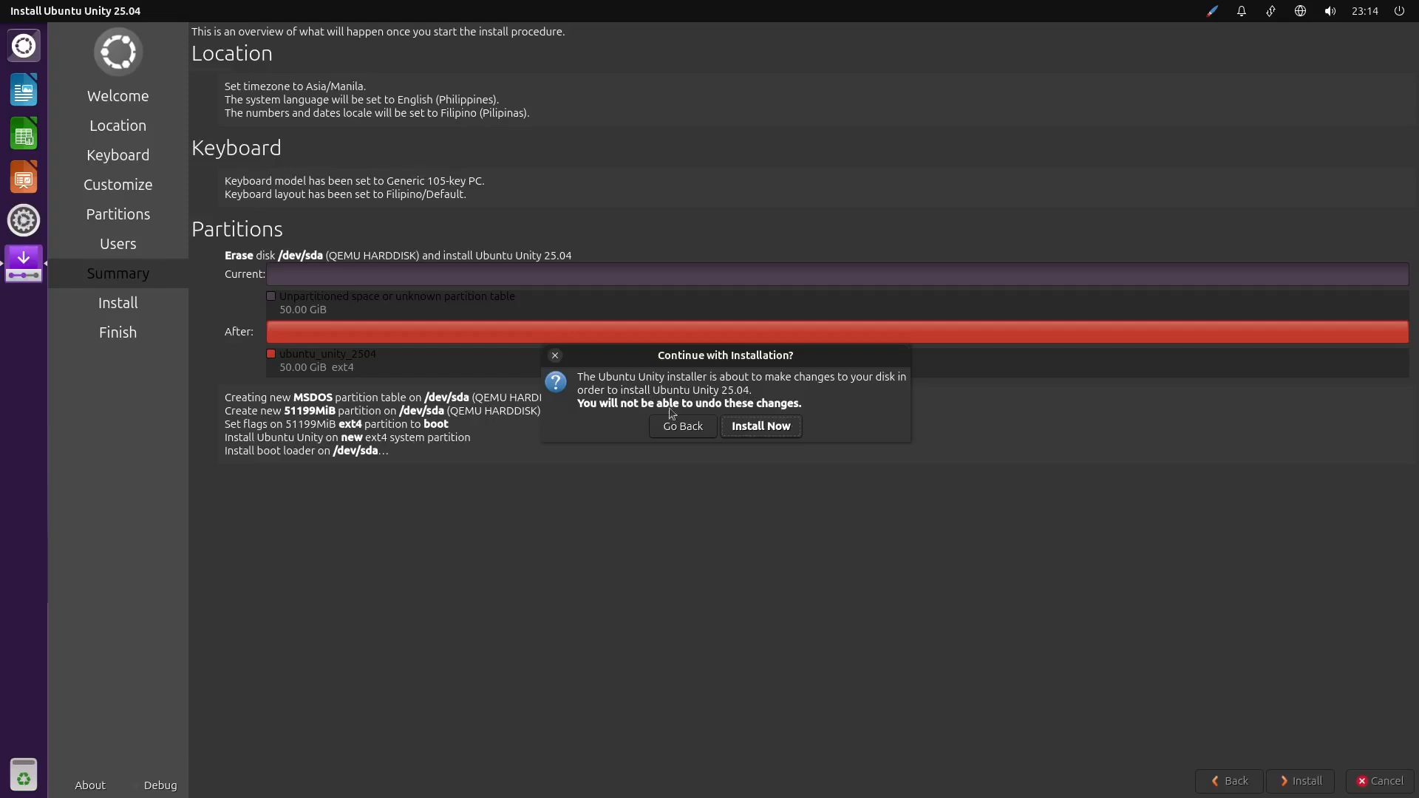
left_click(776, 428)
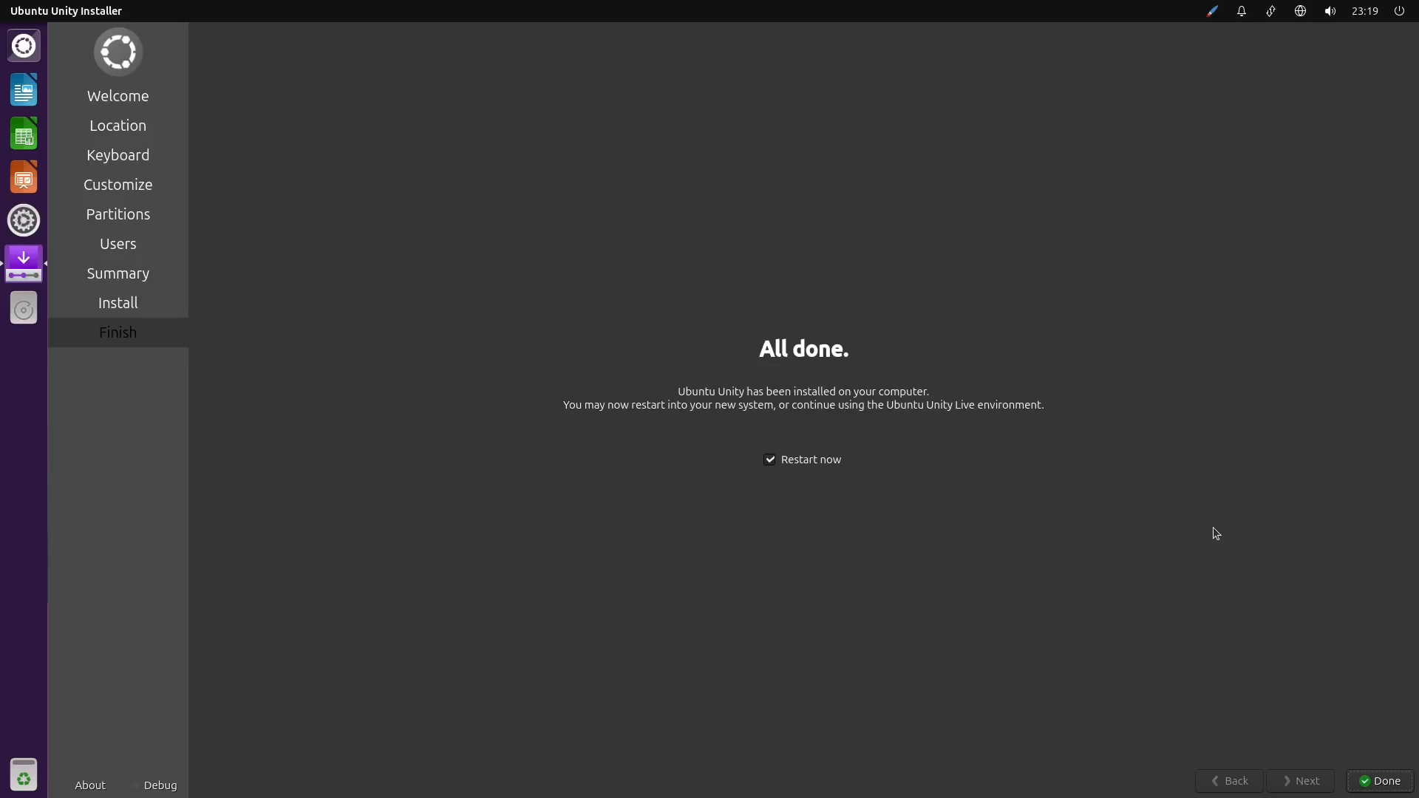
left_click(1382, 785)
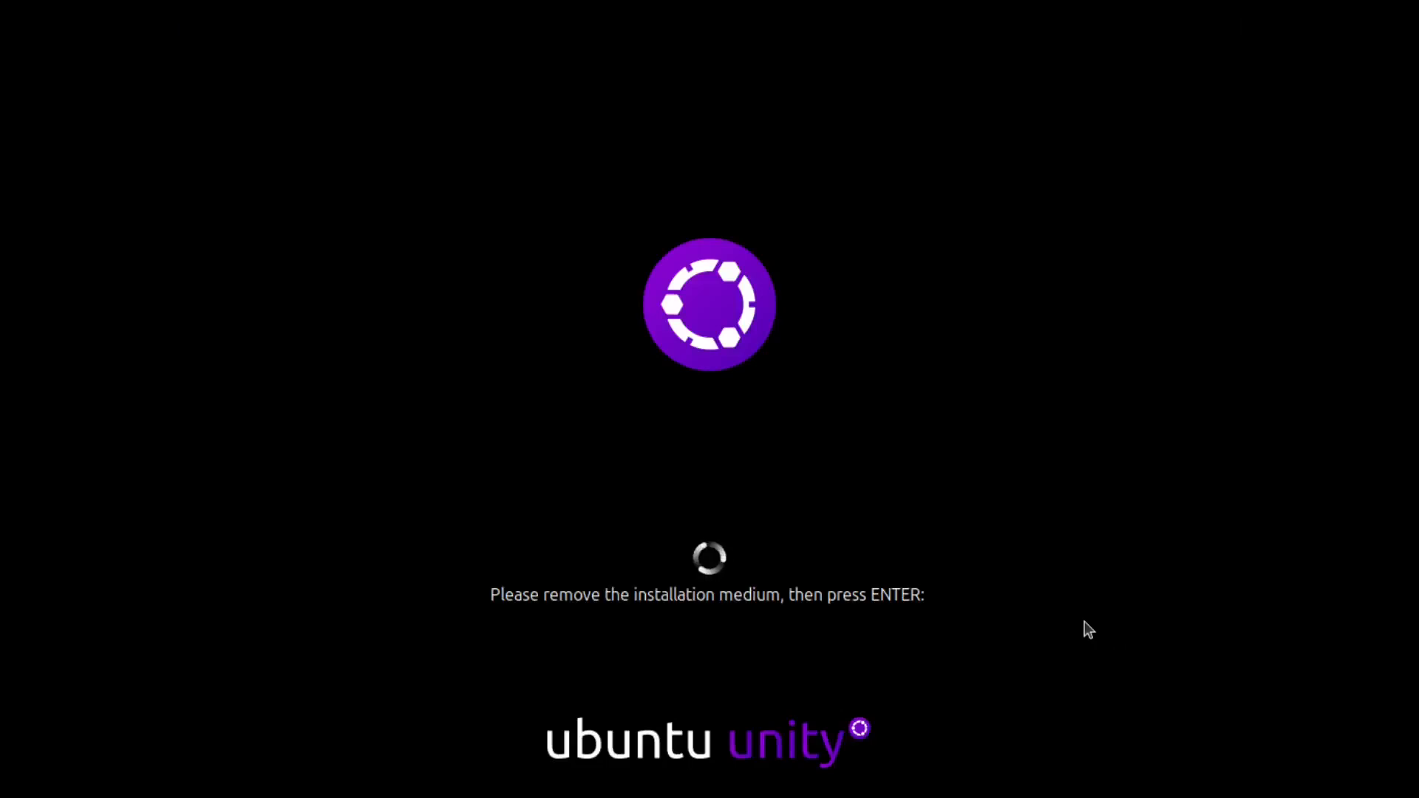
key("Return")
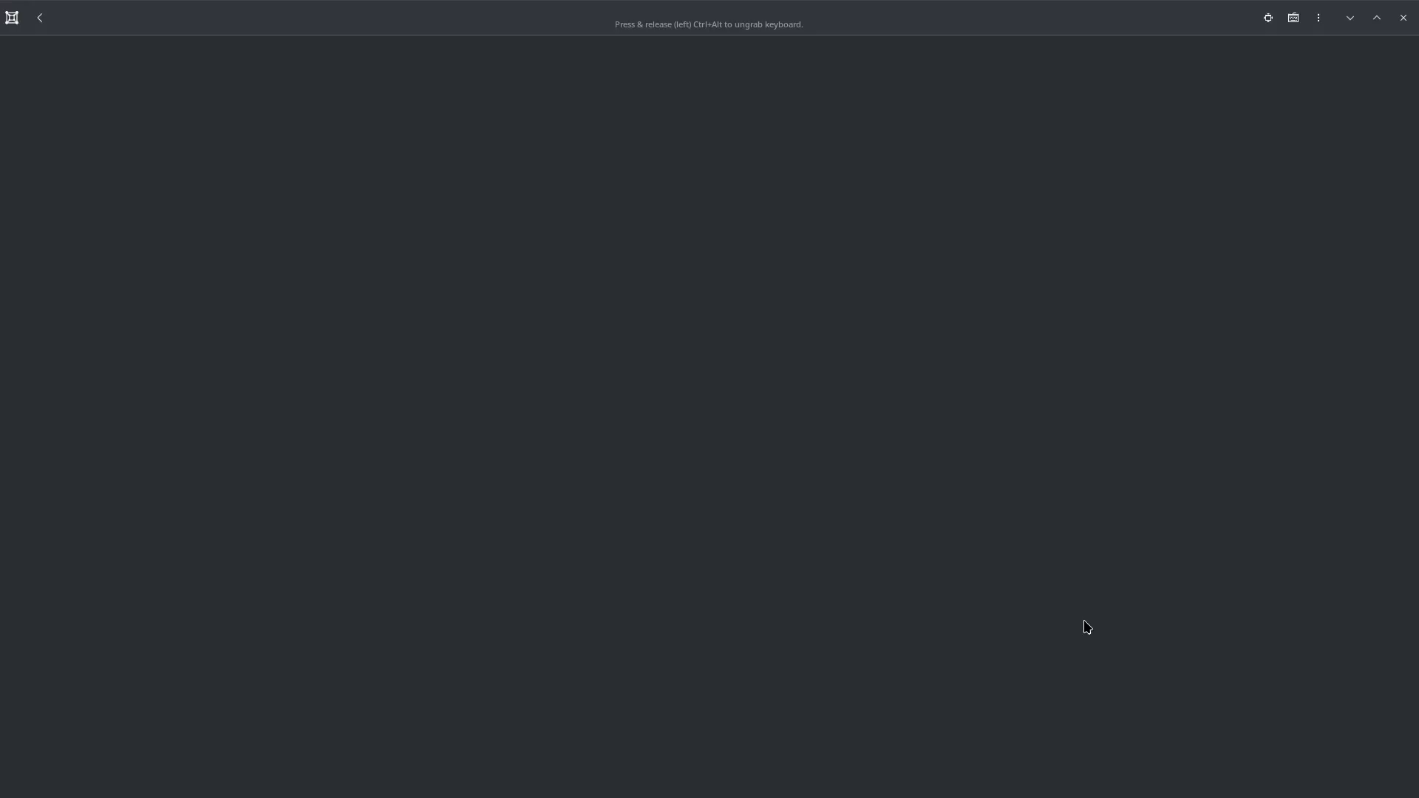
Reopen the virtual machine in Boxes, show it in fullscreen and log in with the account password
left_click(530, 326)
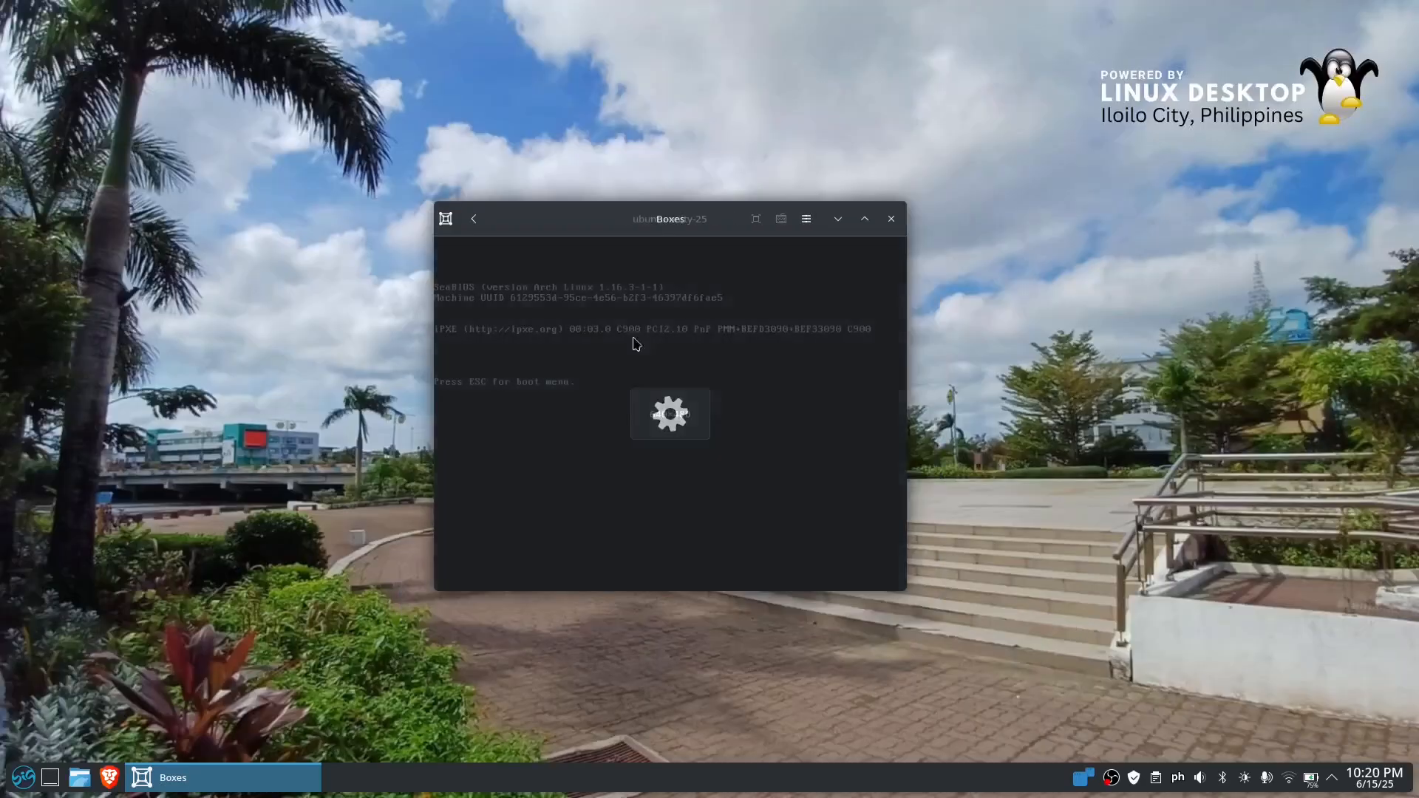
left_click(755, 218)
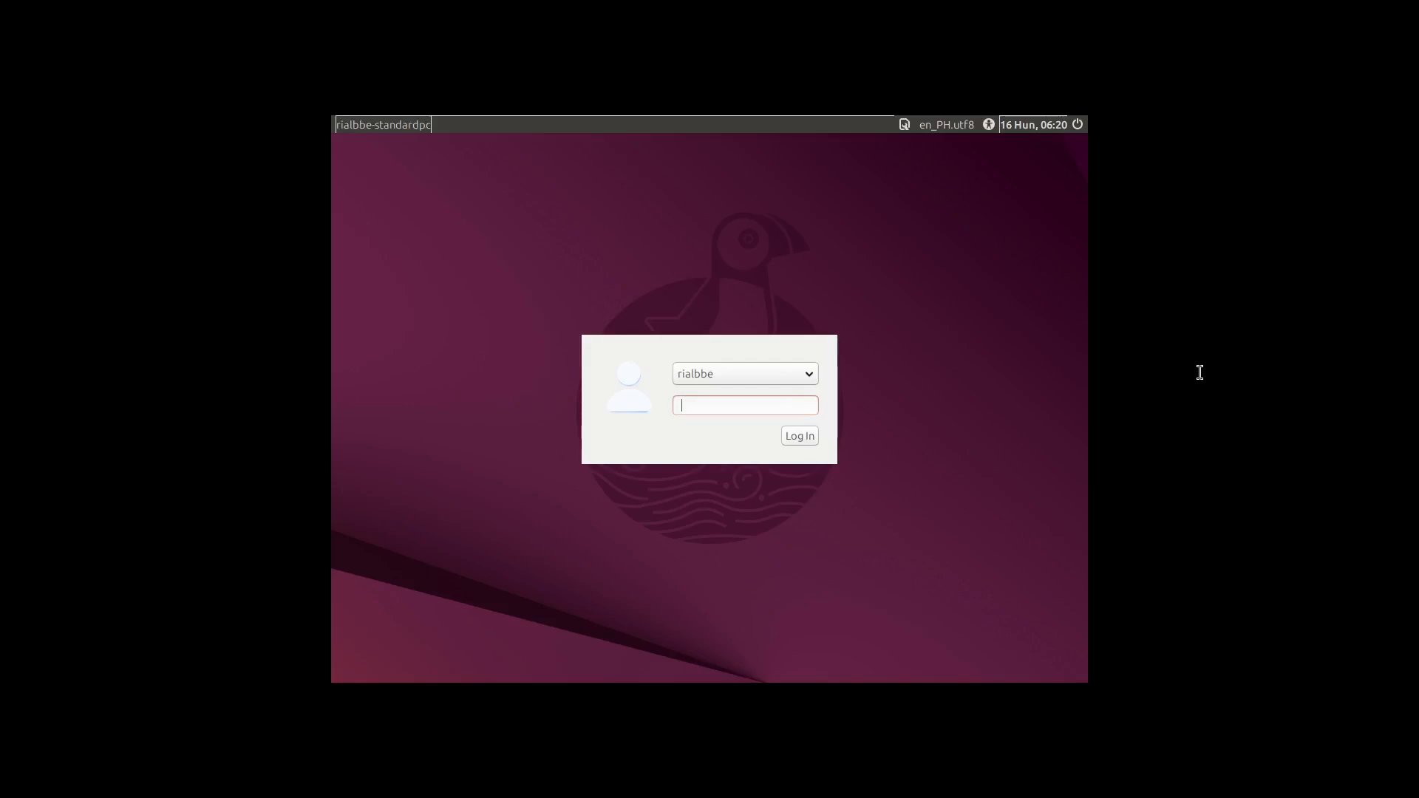
type("••••")
key("Return")
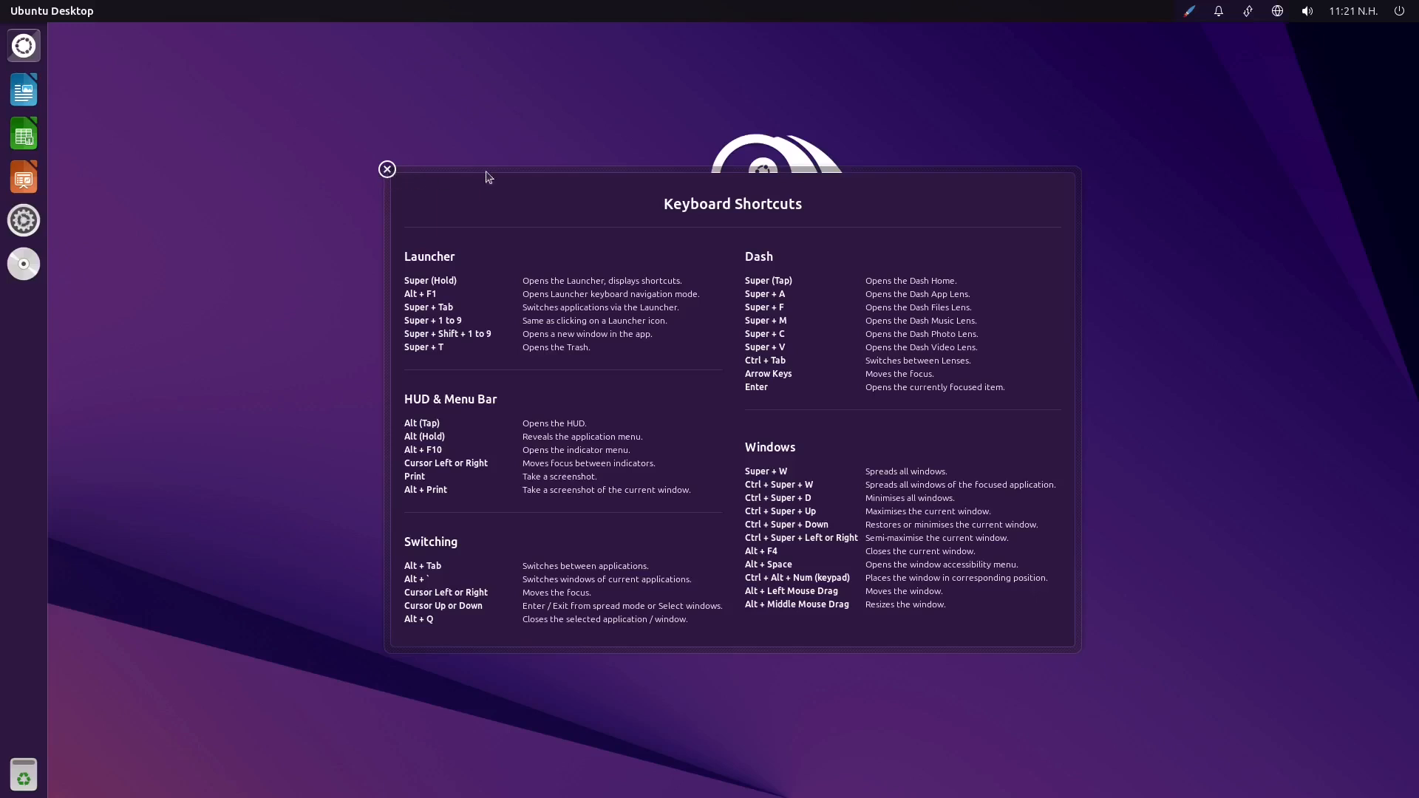
Dismiss the Keyboard Shortcuts overlay and open the Dash
left_click(23, 47)
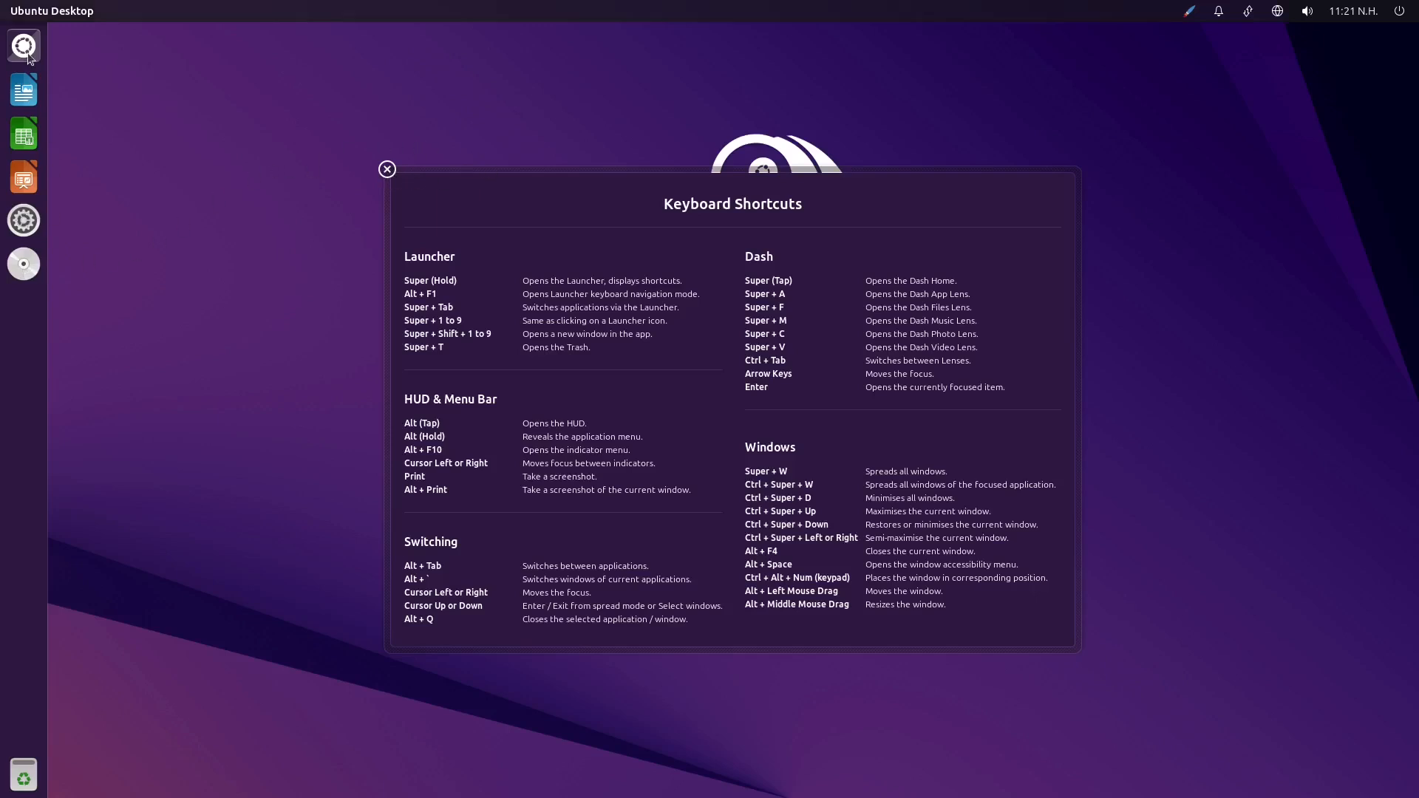
left_click(28, 51)
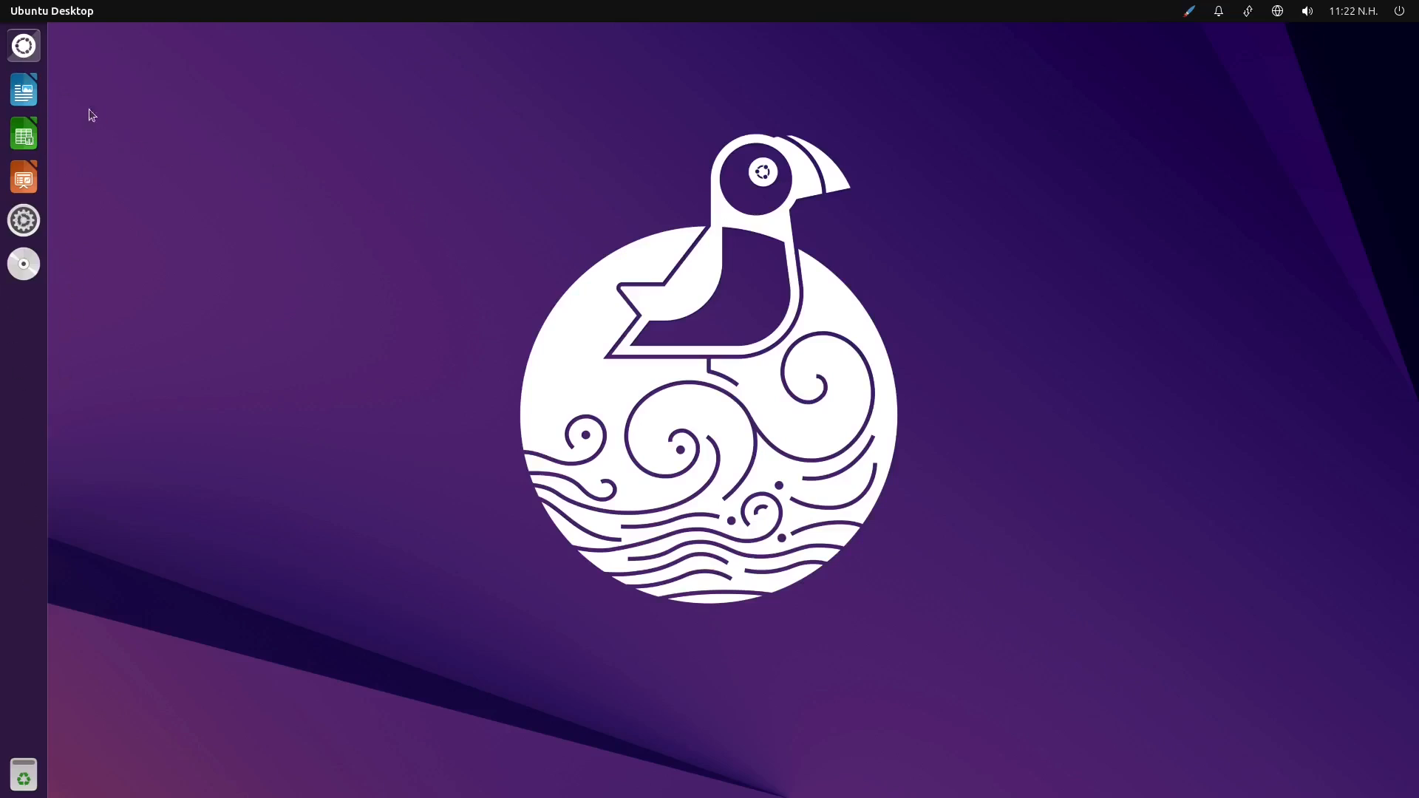
left_click(26, 51)
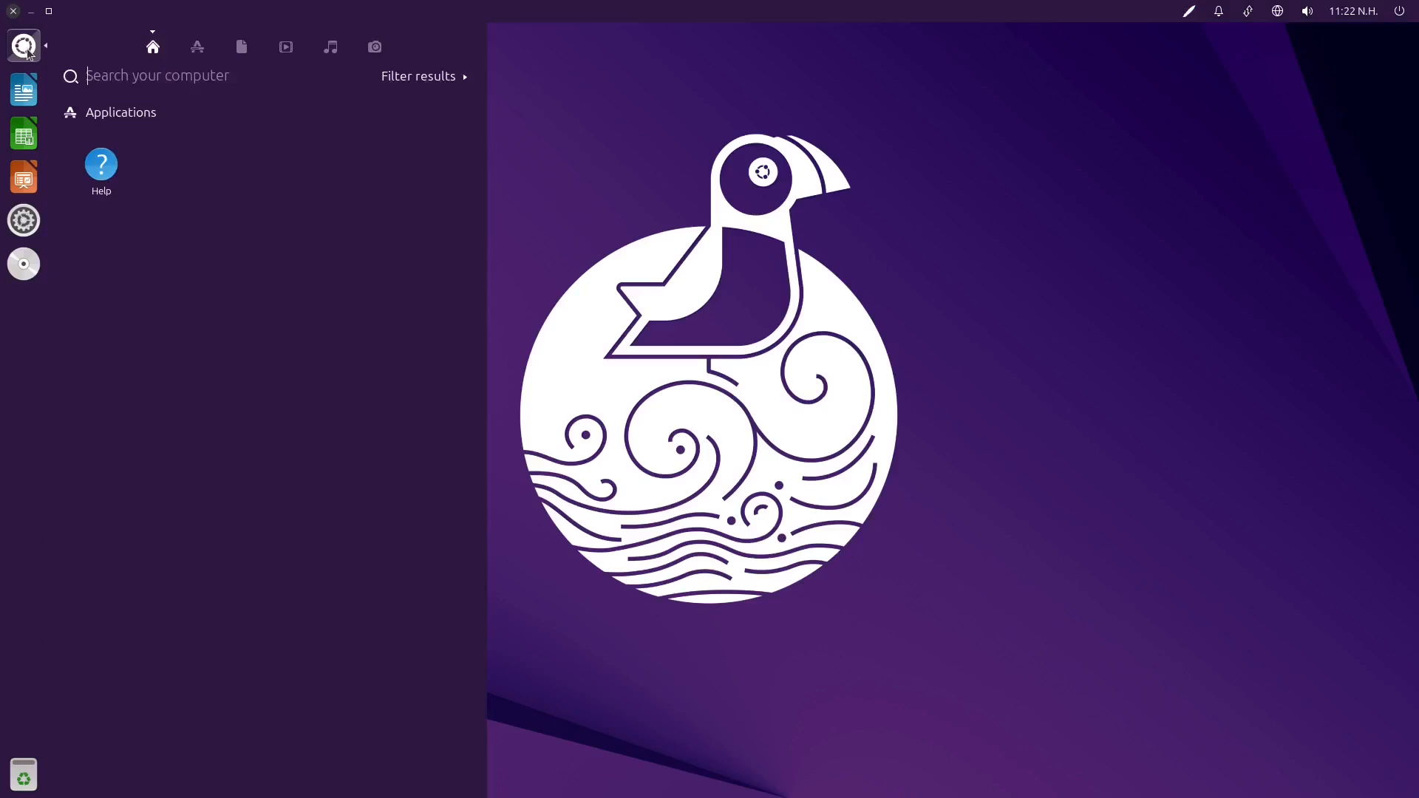
left_click(26, 51)
left_click(26, 50)
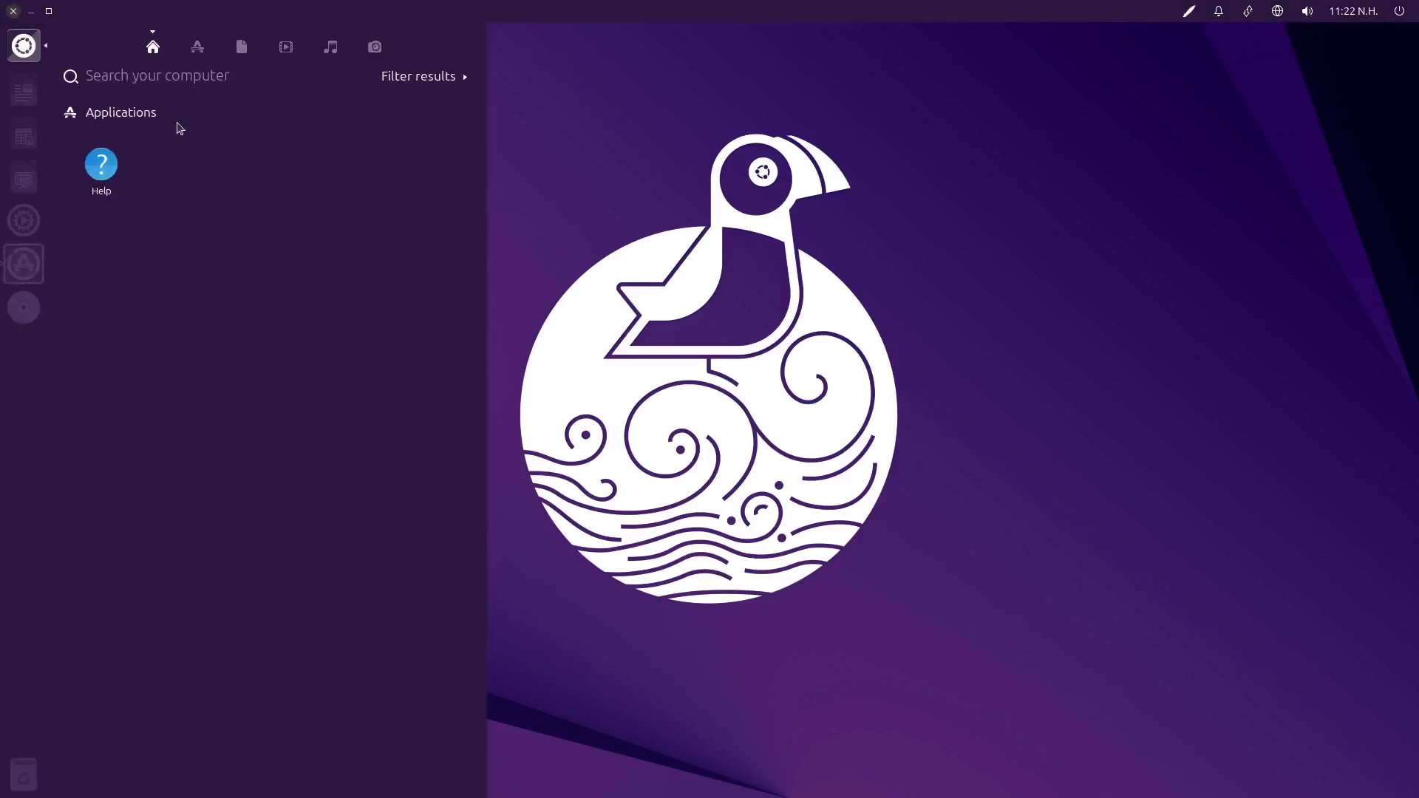
Look through the applications, files, videos, music and photos lenses of the Dash and return to its home lens
left_click(198, 49)
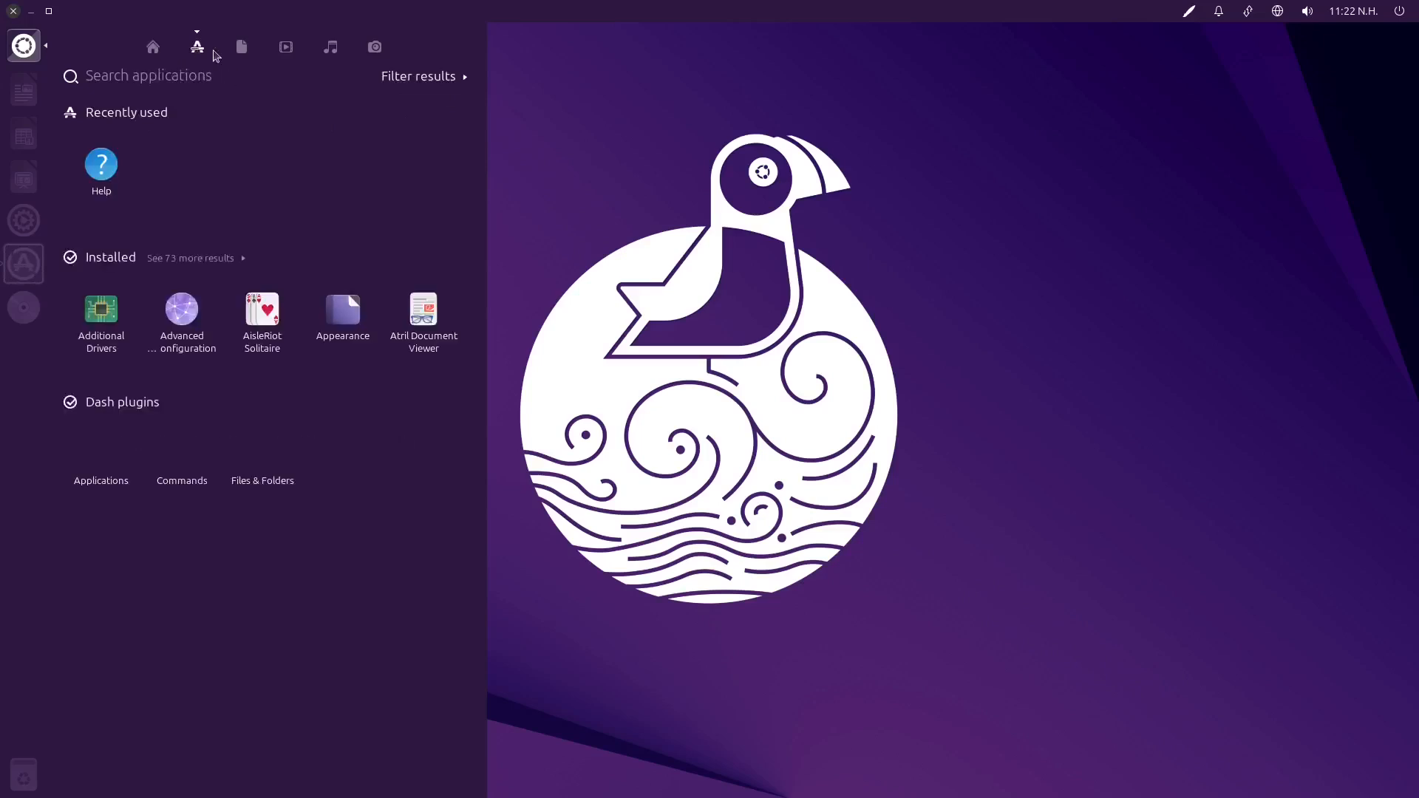
left_click(238, 51)
left_click(286, 49)
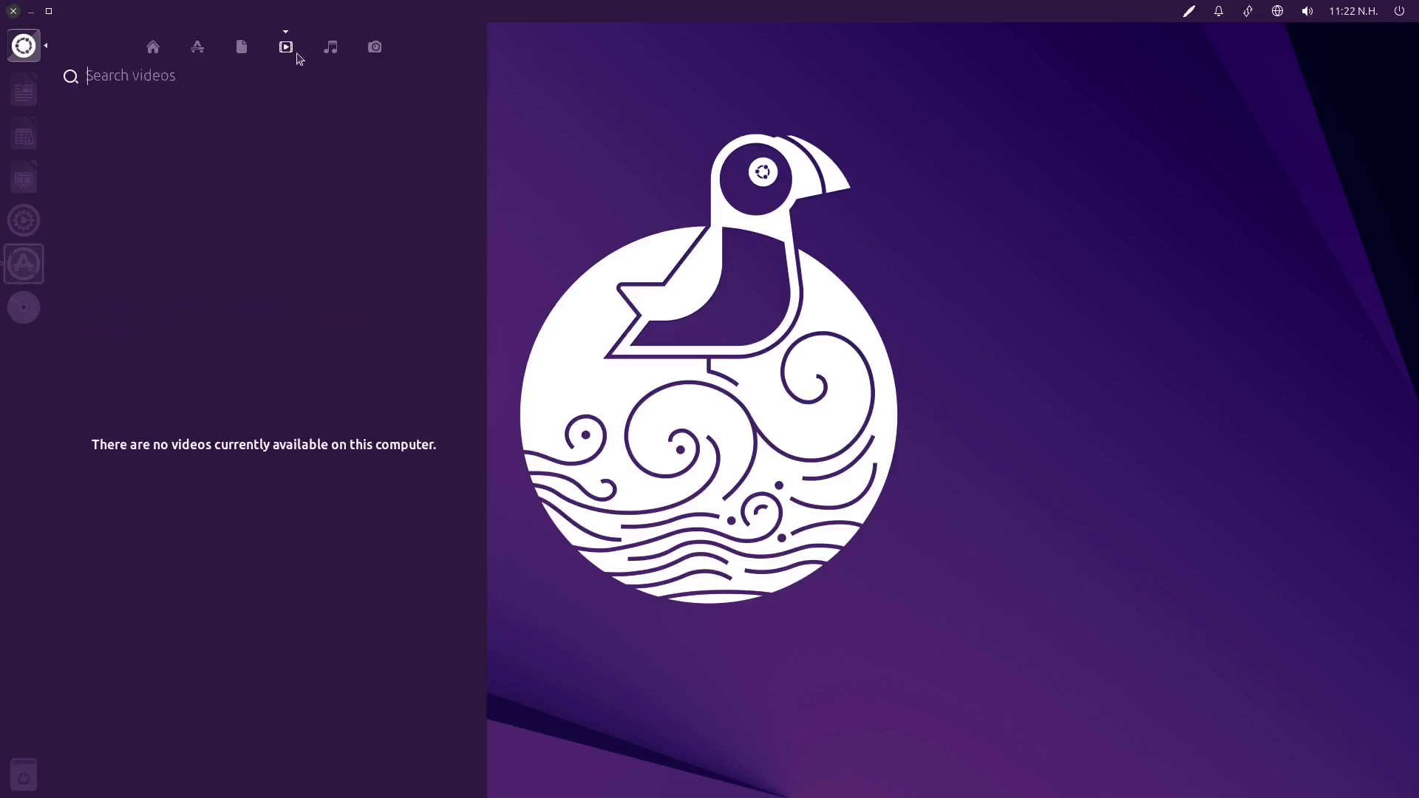
left_click(330, 49)
left_click(374, 49)
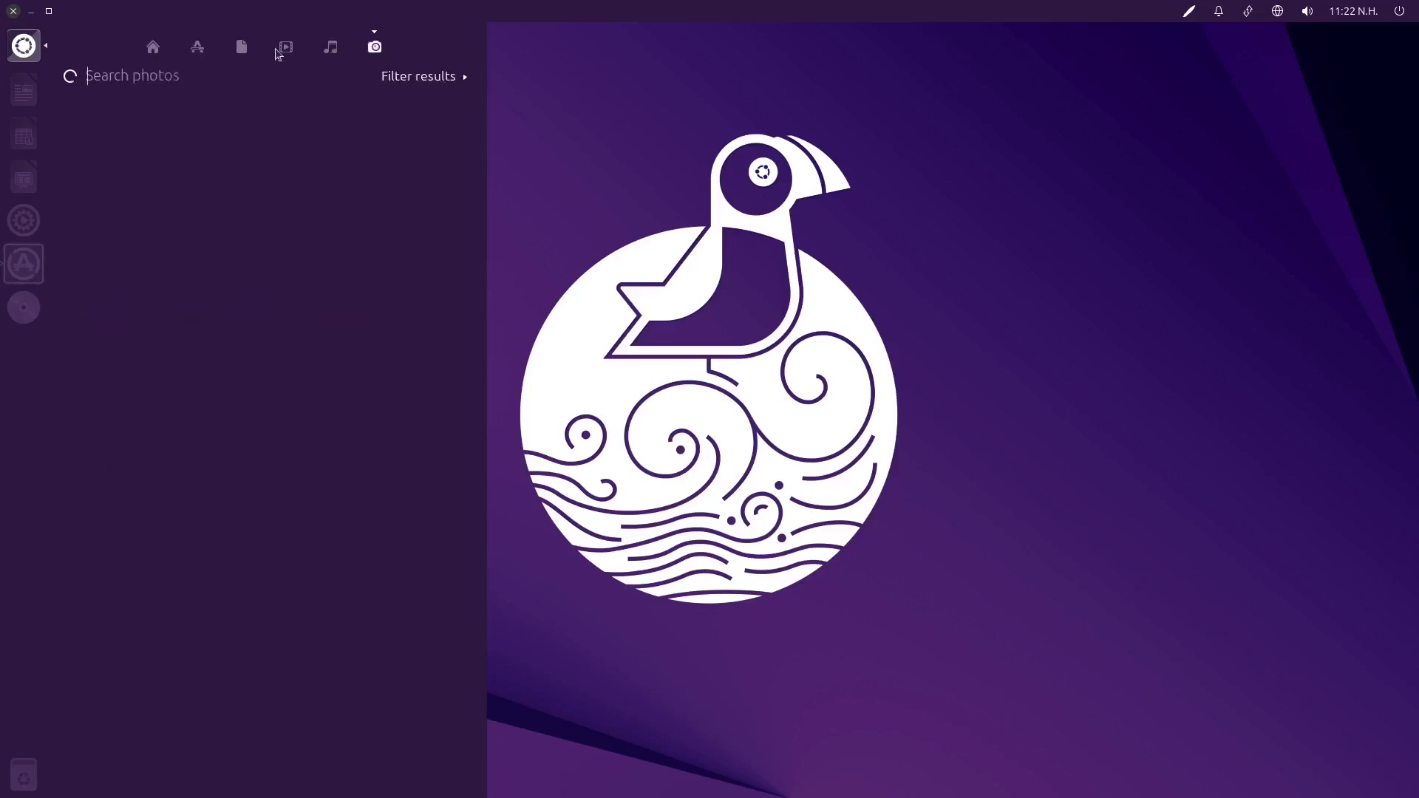
left_click(153, 48)
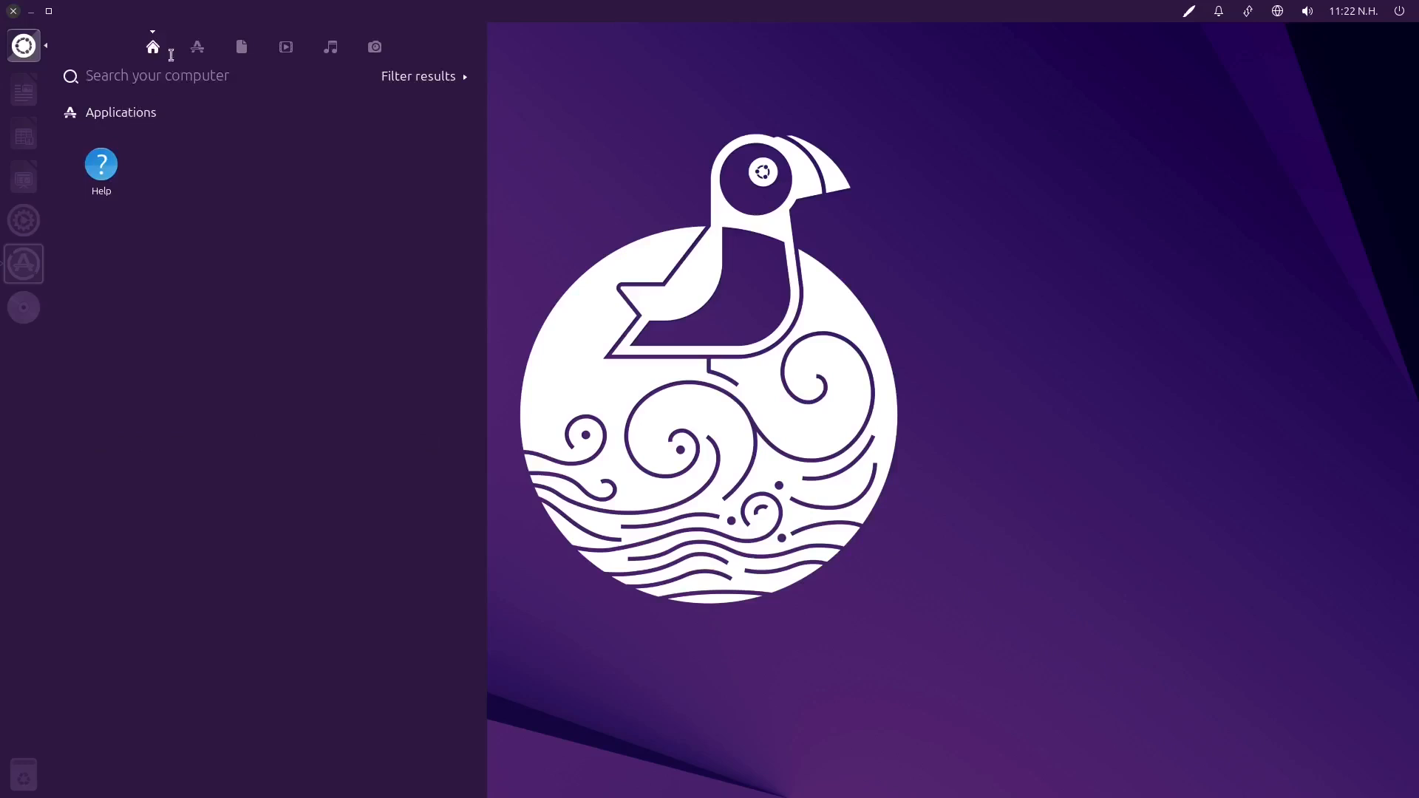
Expand the full list of installed applications in the Dash and examine it to the end
left_click(197, 49)
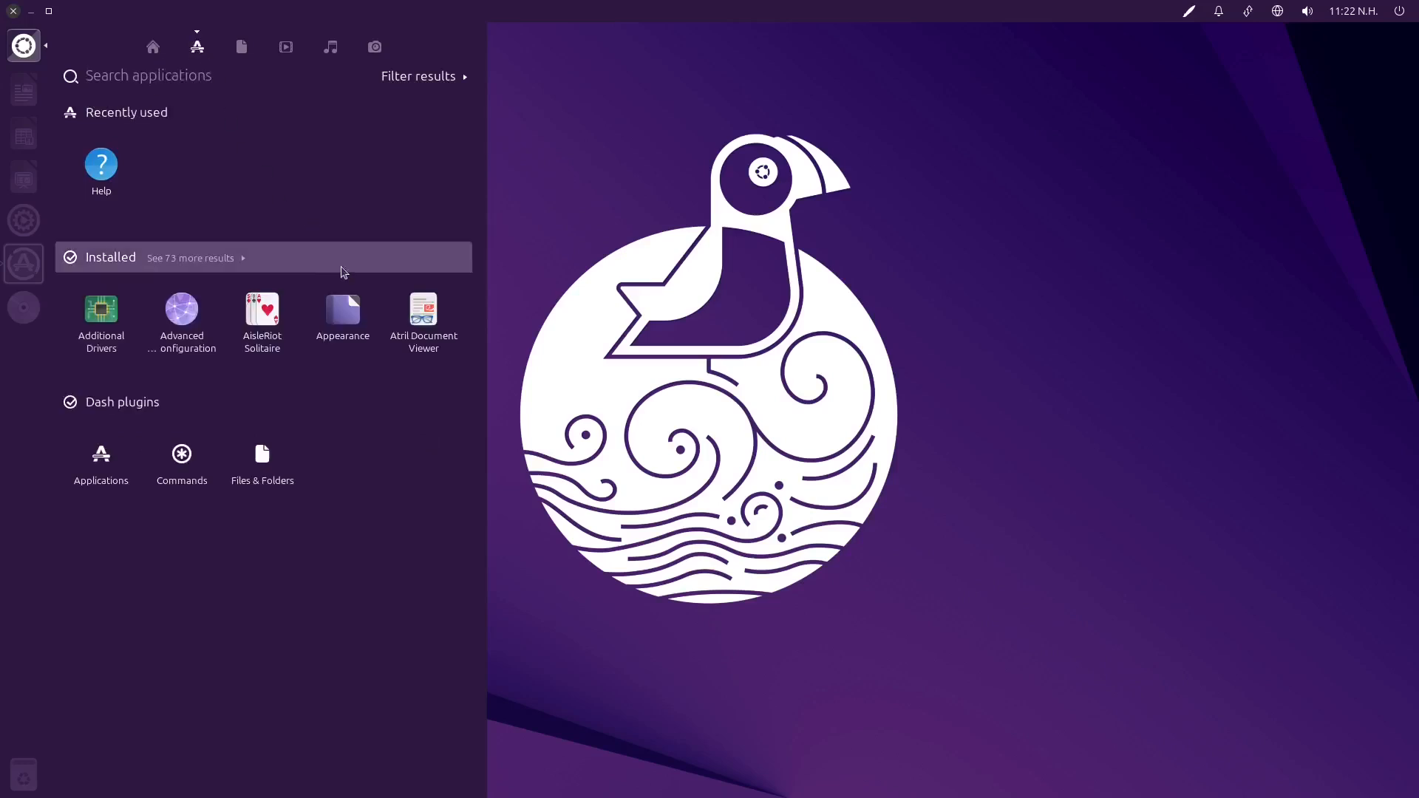
left_click(241, 263)
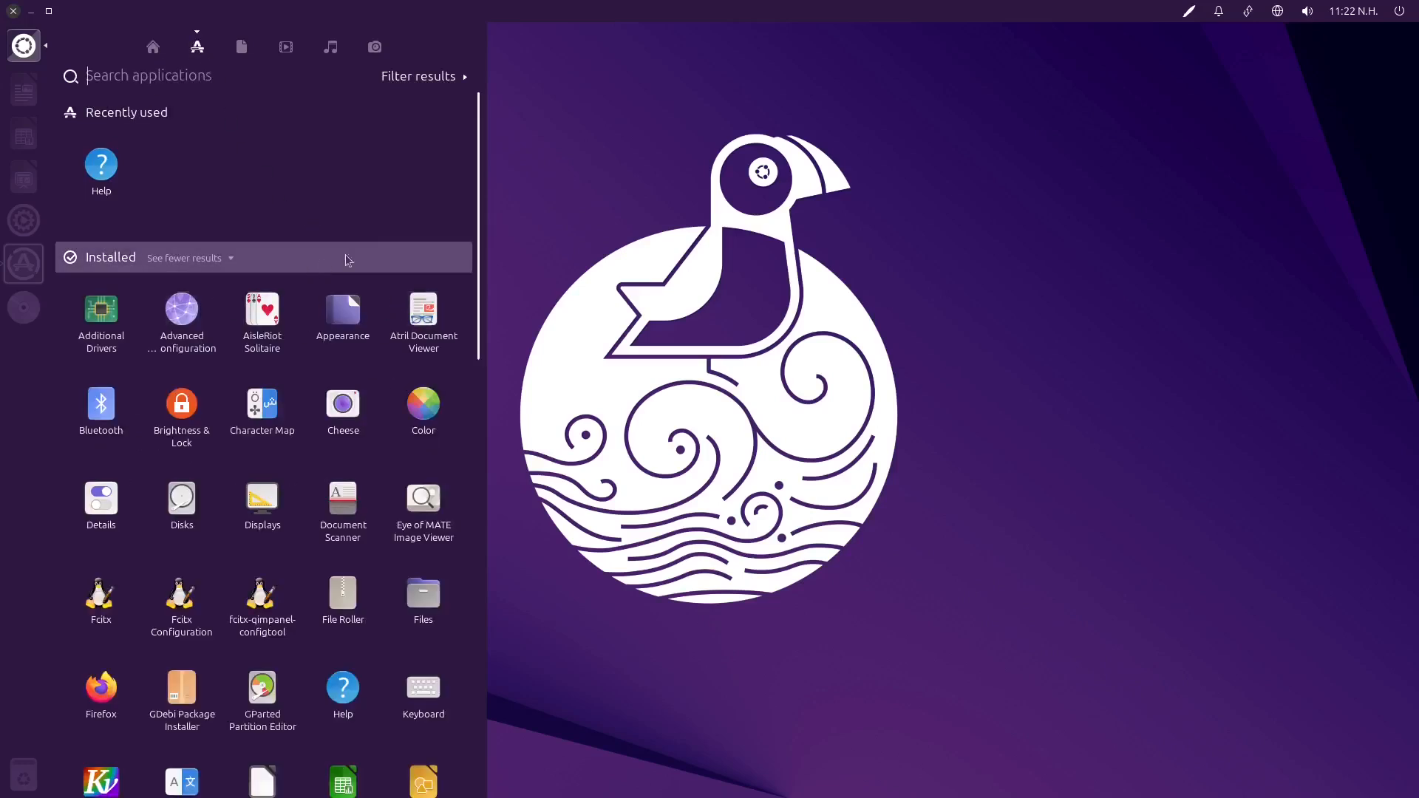
scroll(399, 243, "down", 2)
scroll(464, 465, "down", 5)
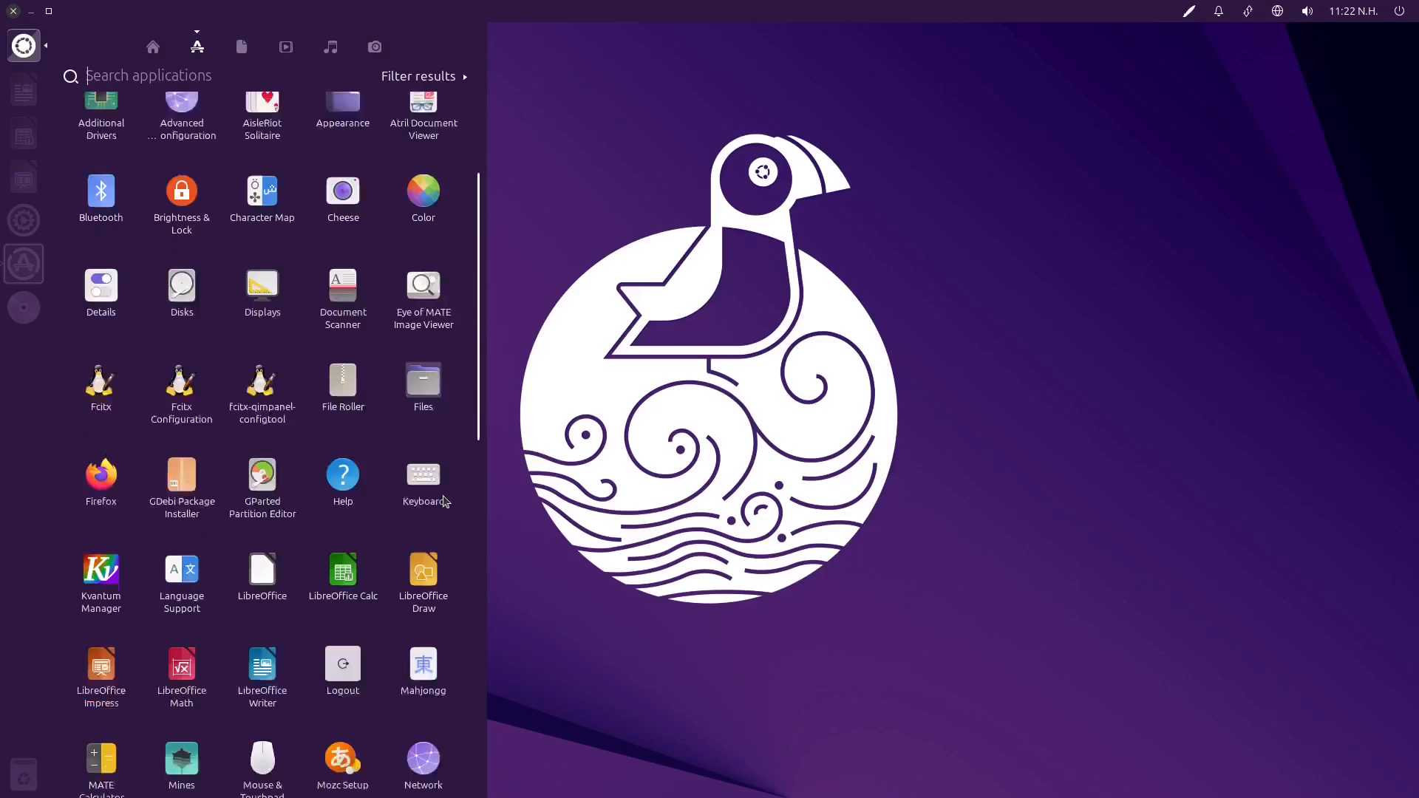
scroll(454, 505, "down", 10)
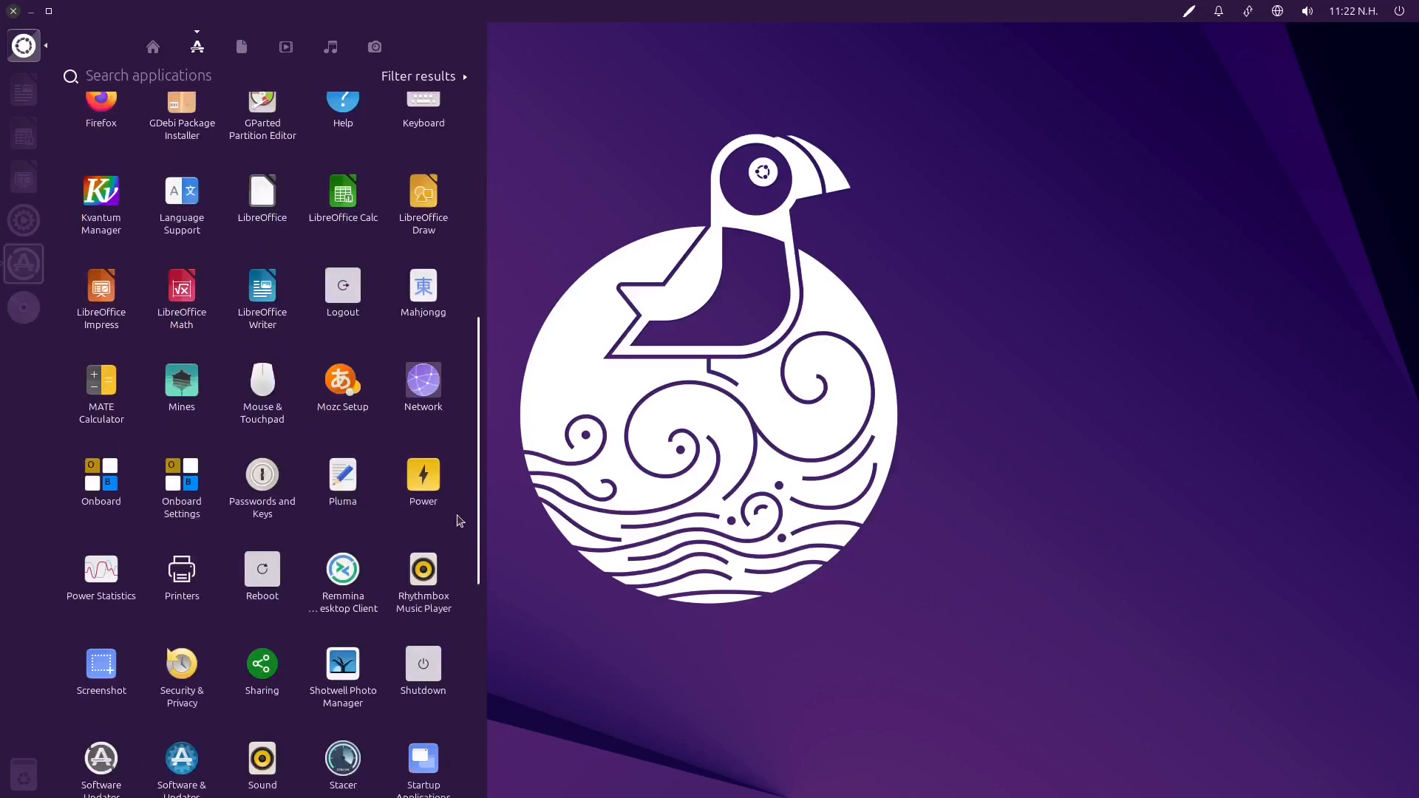
scroll(458, 532, "down", 3)
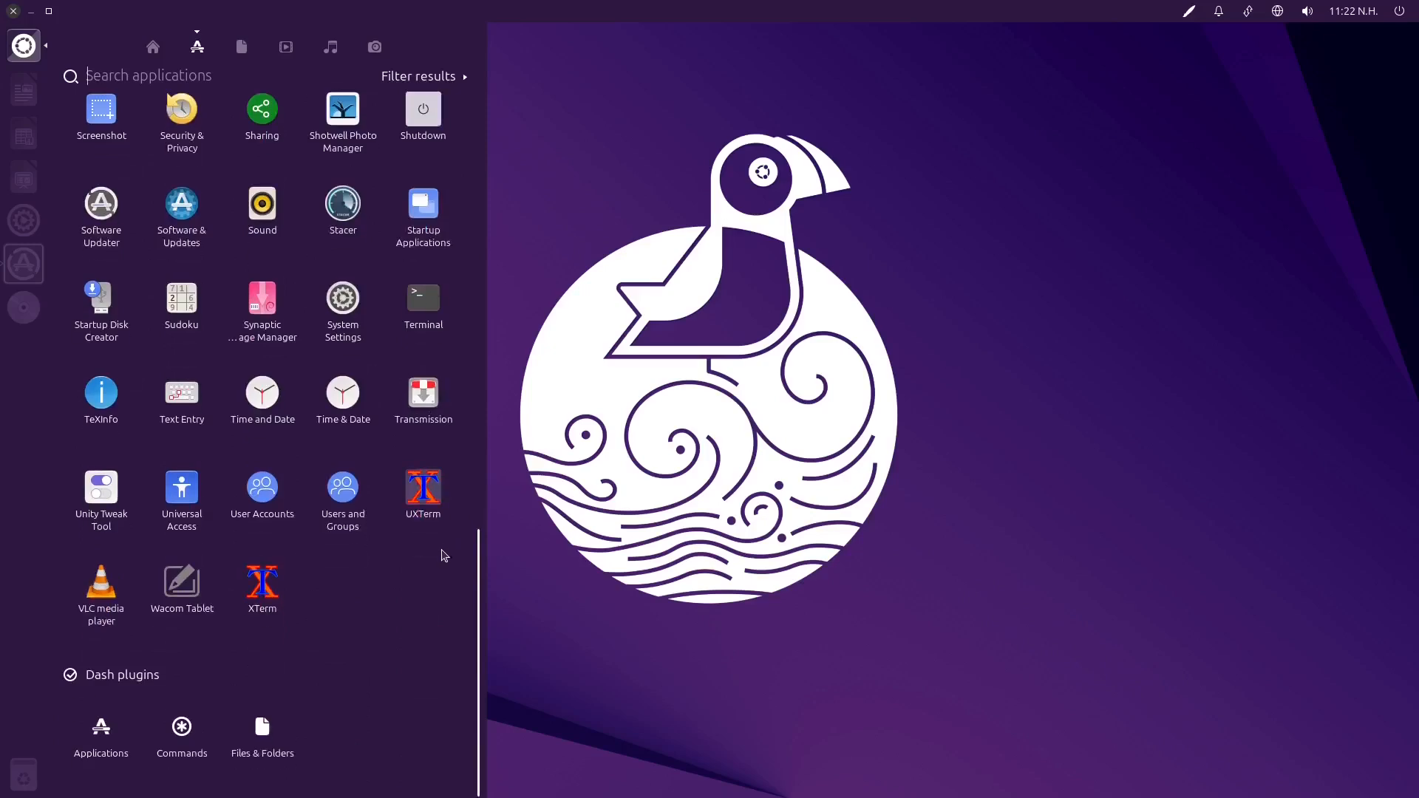
Search the installed applications for "setting", open Onboard Settings to view its general preferences, and close them
scroll(384, 608, "up", 10)
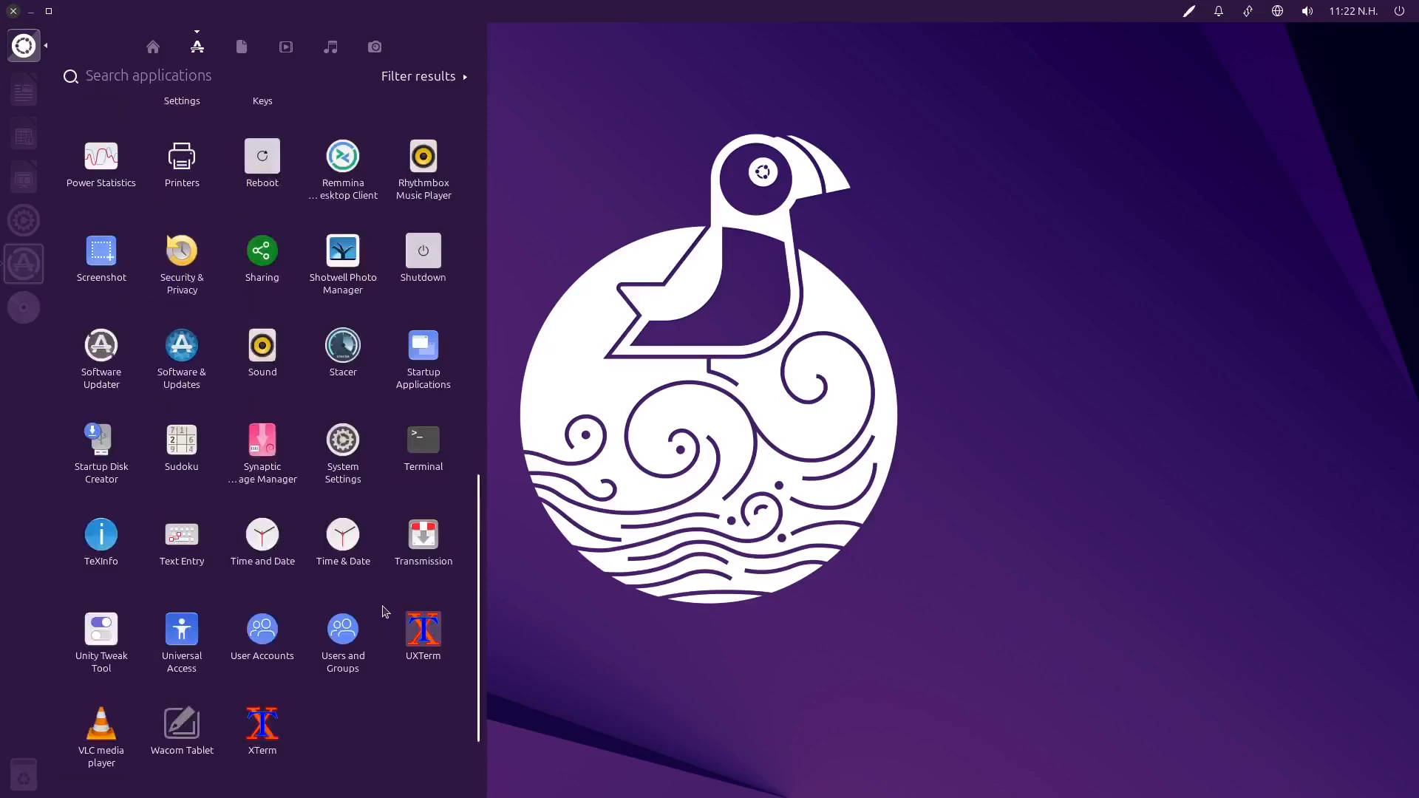
scroll(357, 560, "up", 8)
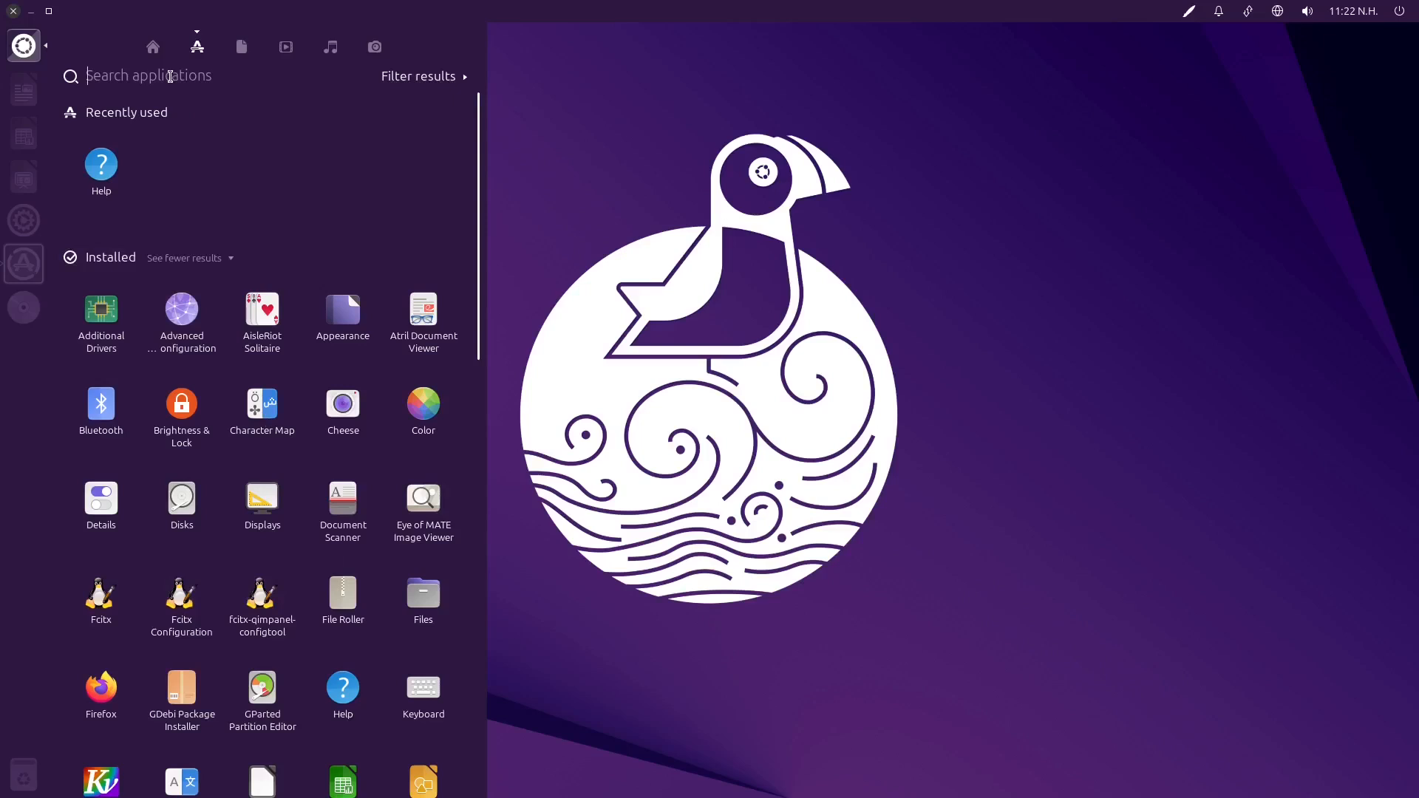
left_click(170, 79)
type("setting")
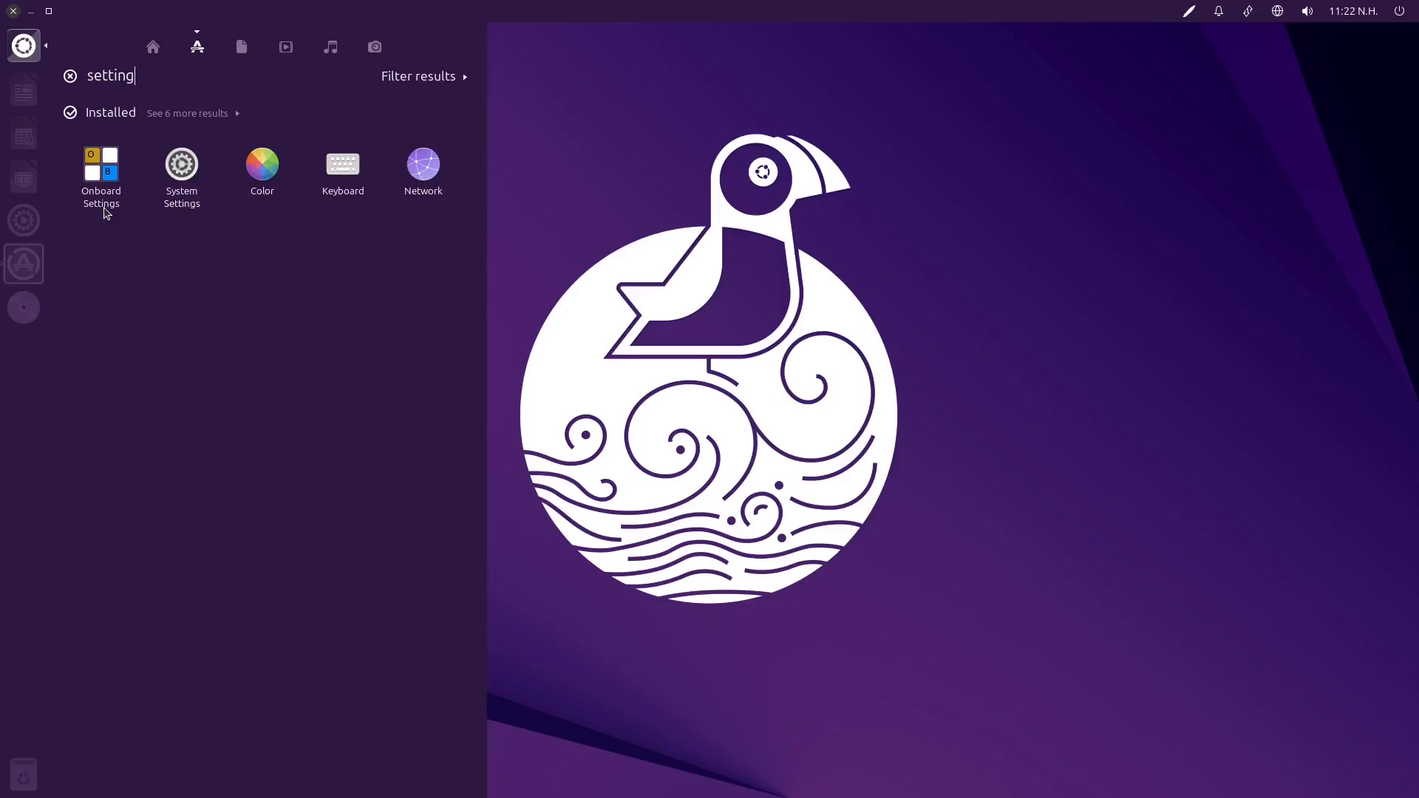
left_click(96, 177)
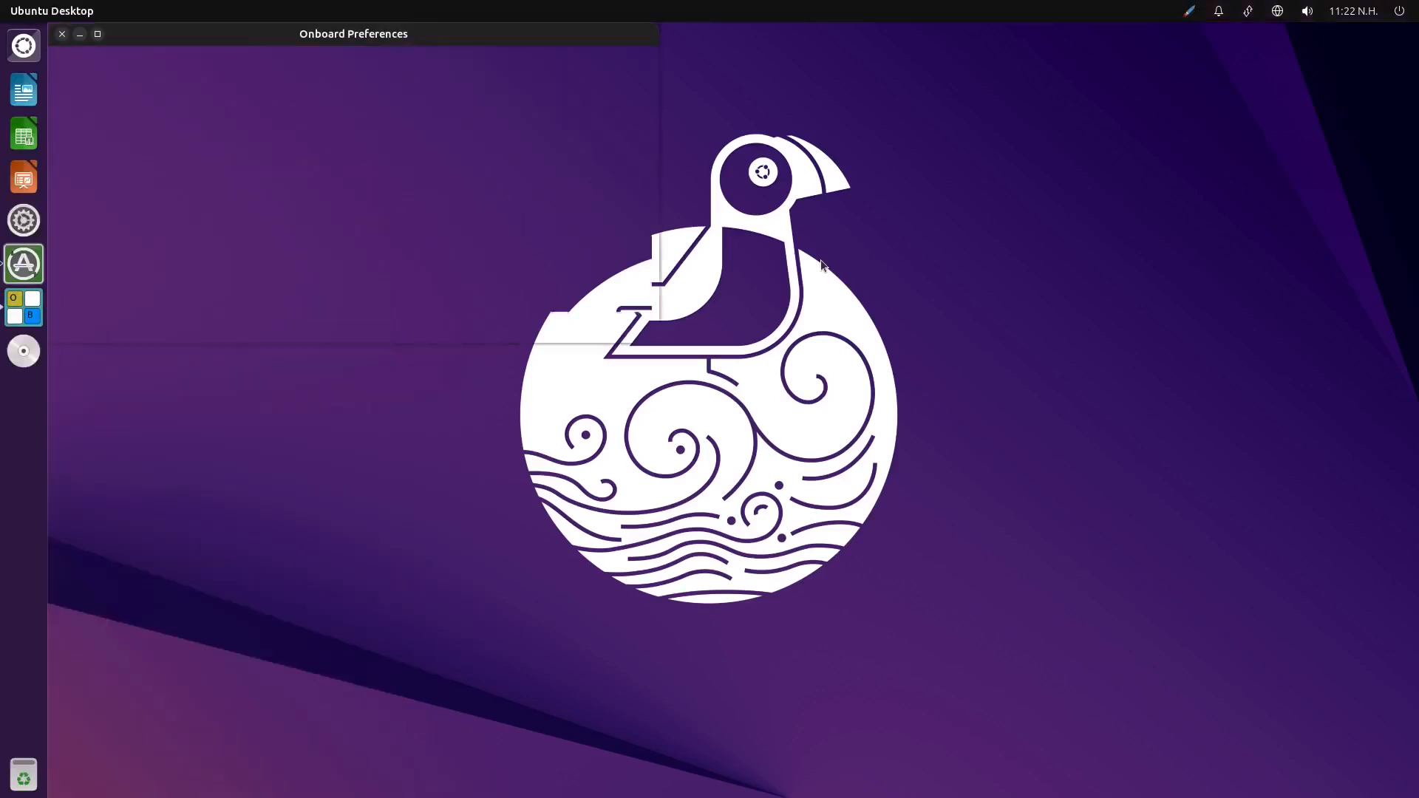
left_click_drag(482, 40, 655, 122)
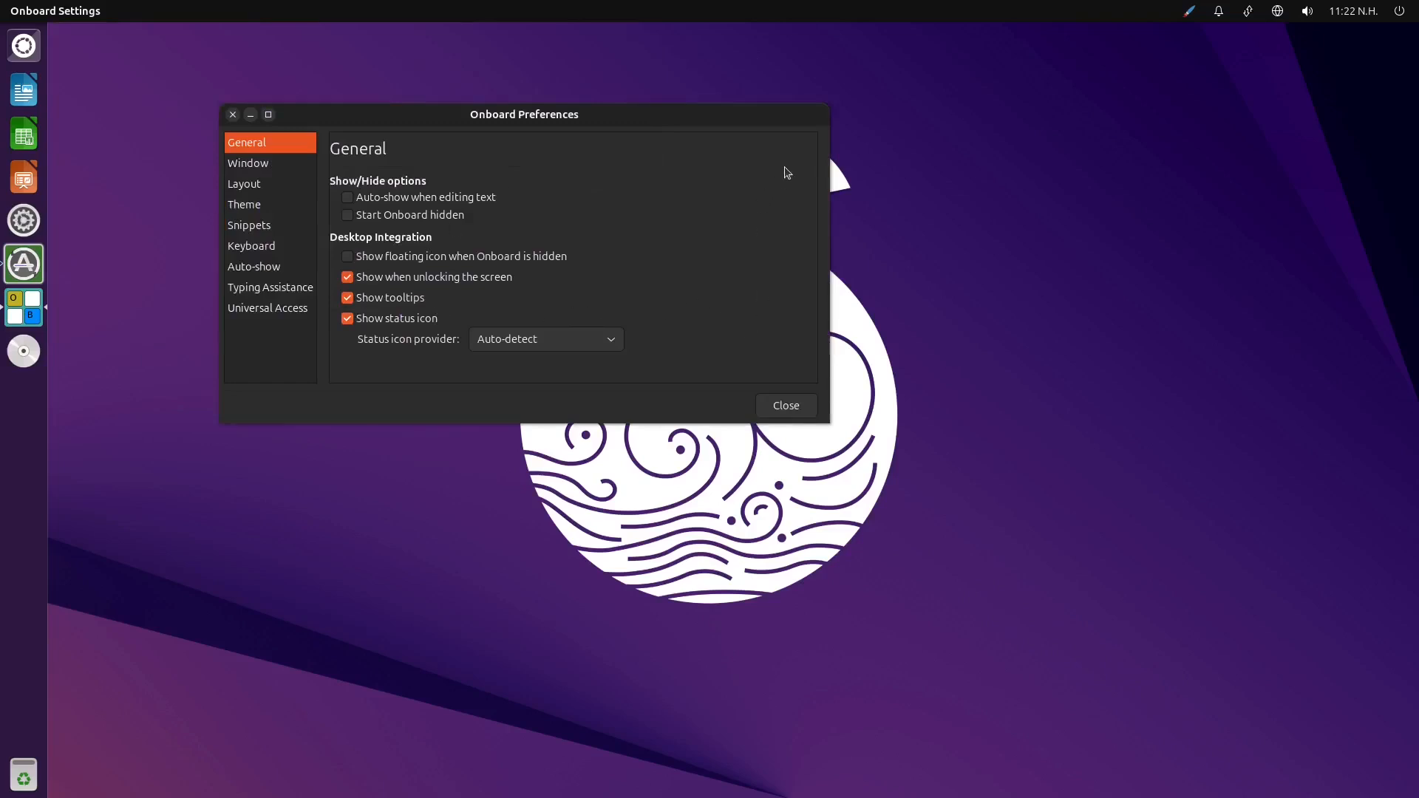
left_click(785, 406)
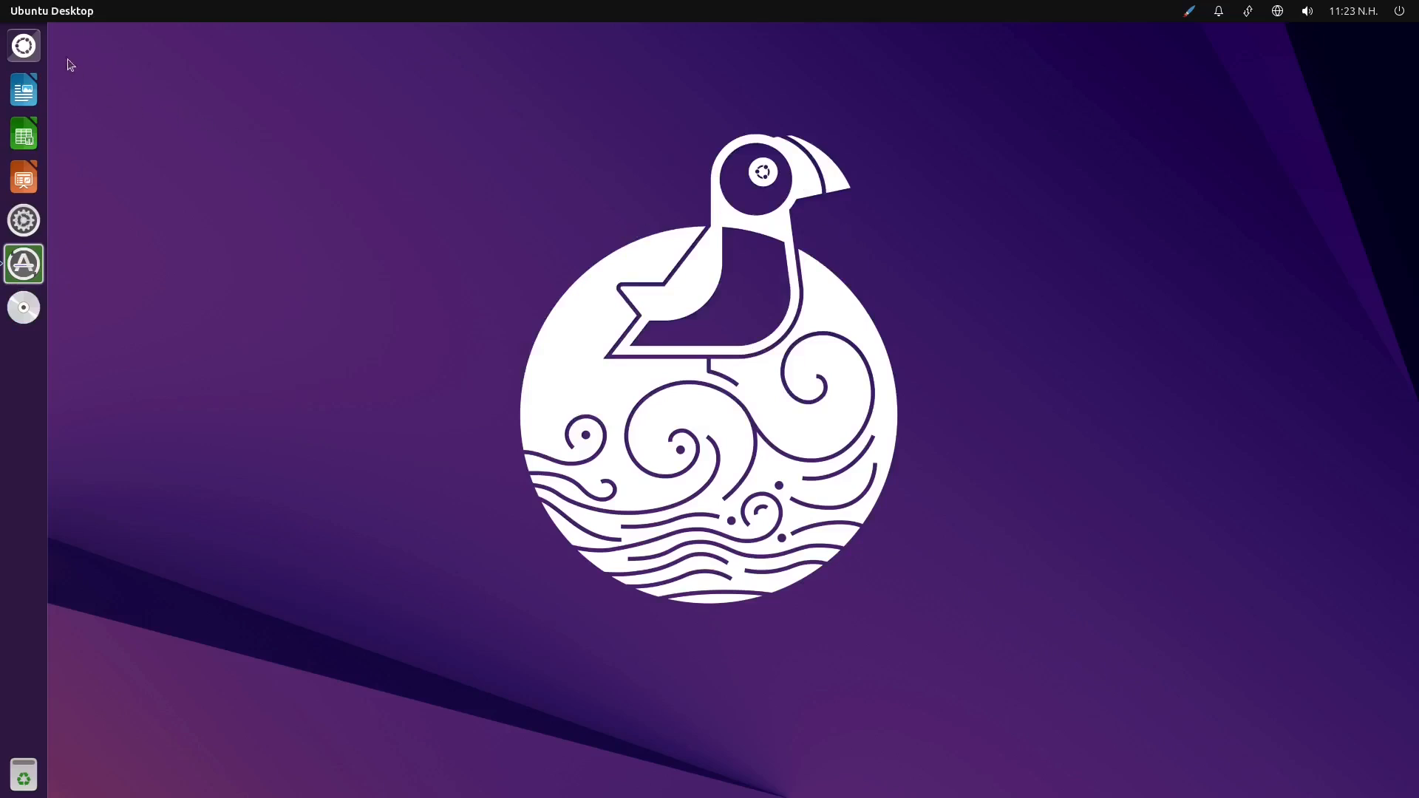
Unlock the Ubuntu-Unity 25.04 amd64 disc from the Launcher
left_click(33, 52)
left_click(35, 53)
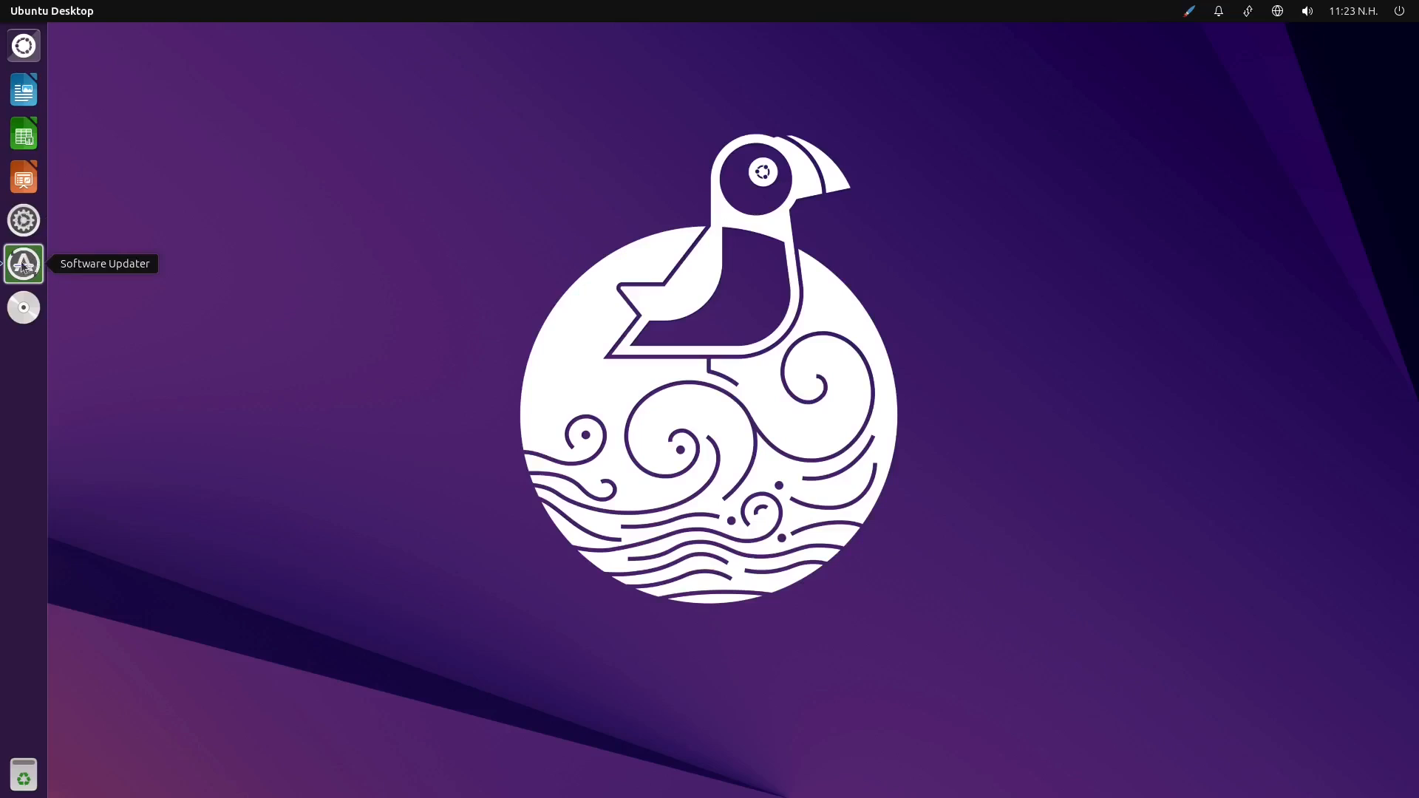
right_click(19, 308)
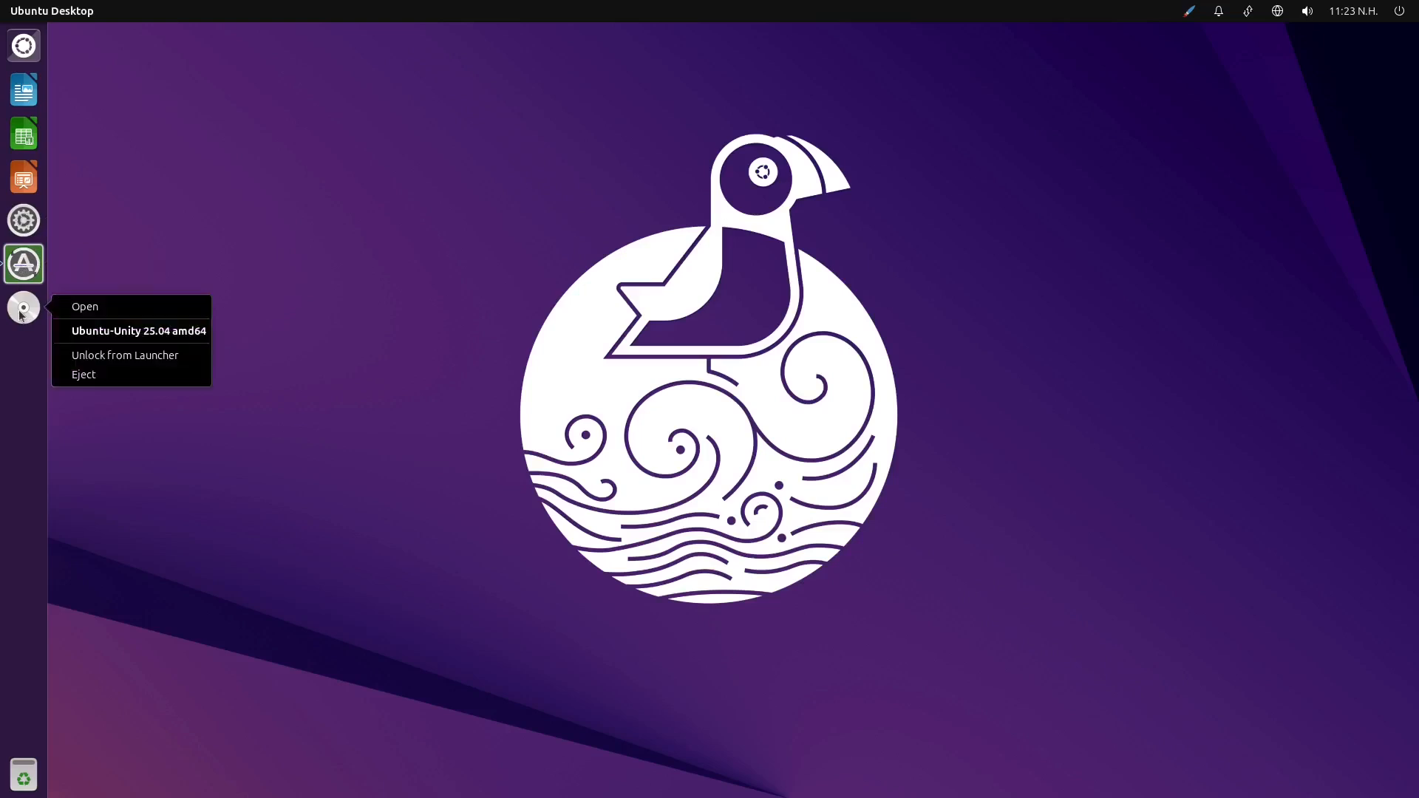
left_click(139, 359)
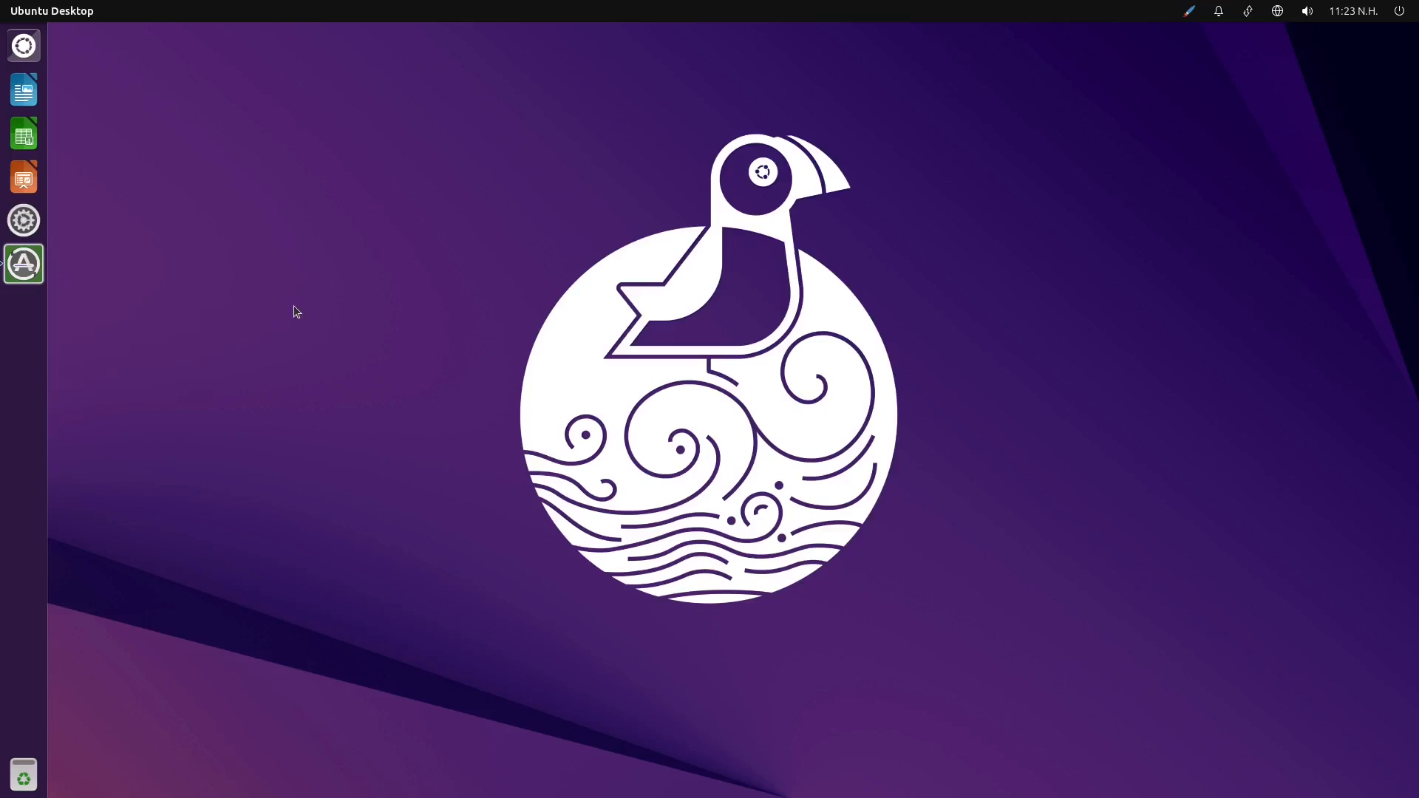
Start installing the available updates with Software Updater and minimize its window
right_click(23, 268)
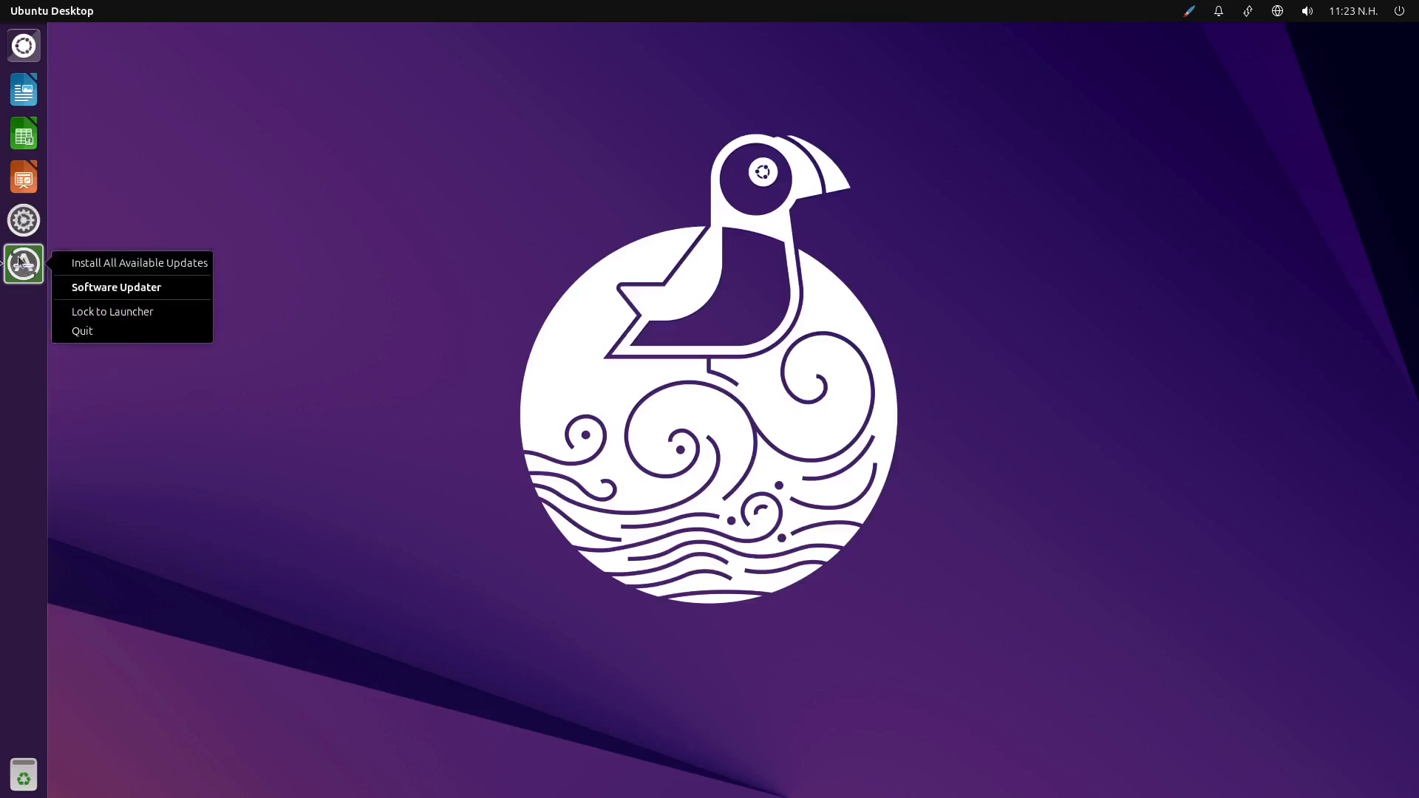
left_click(18, 260)
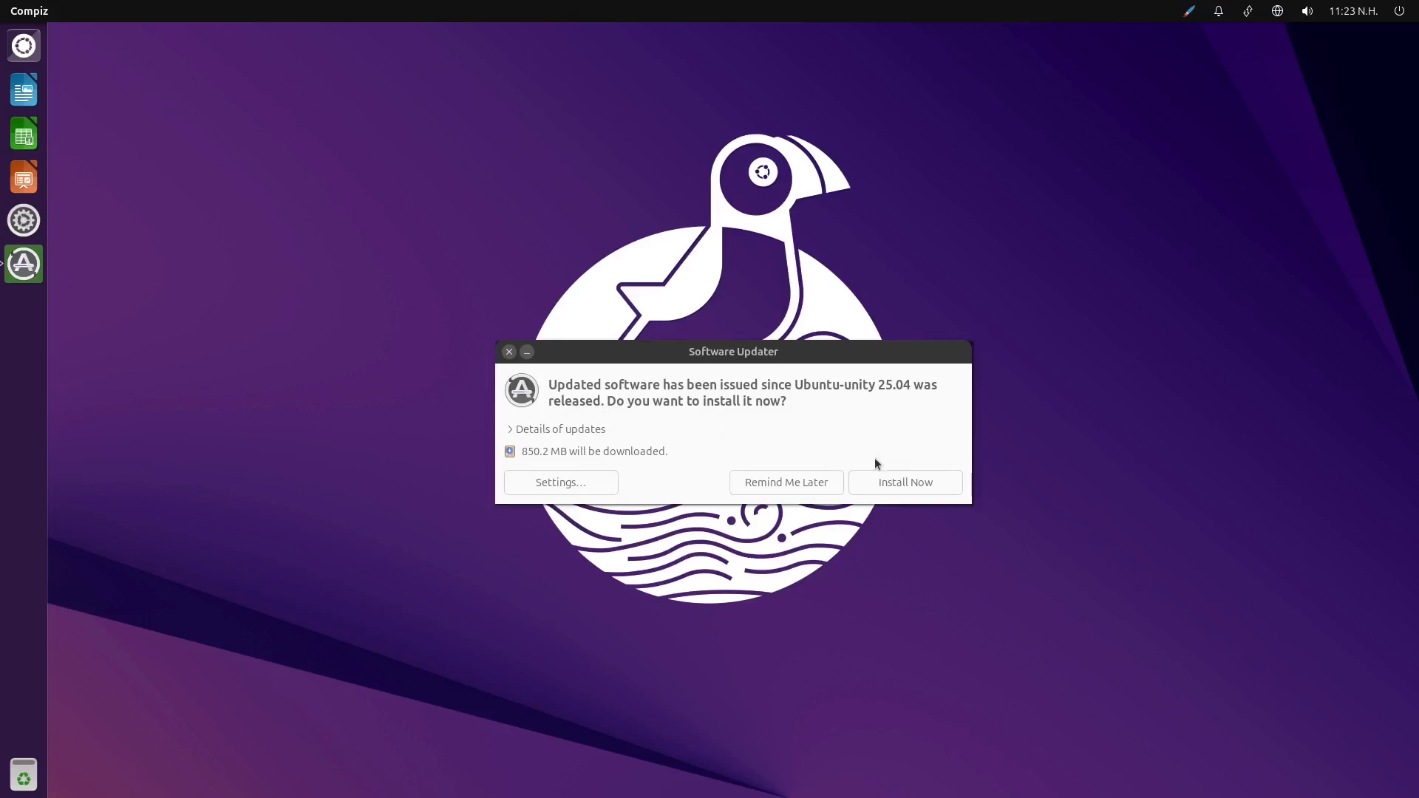
left_click(901, 483)
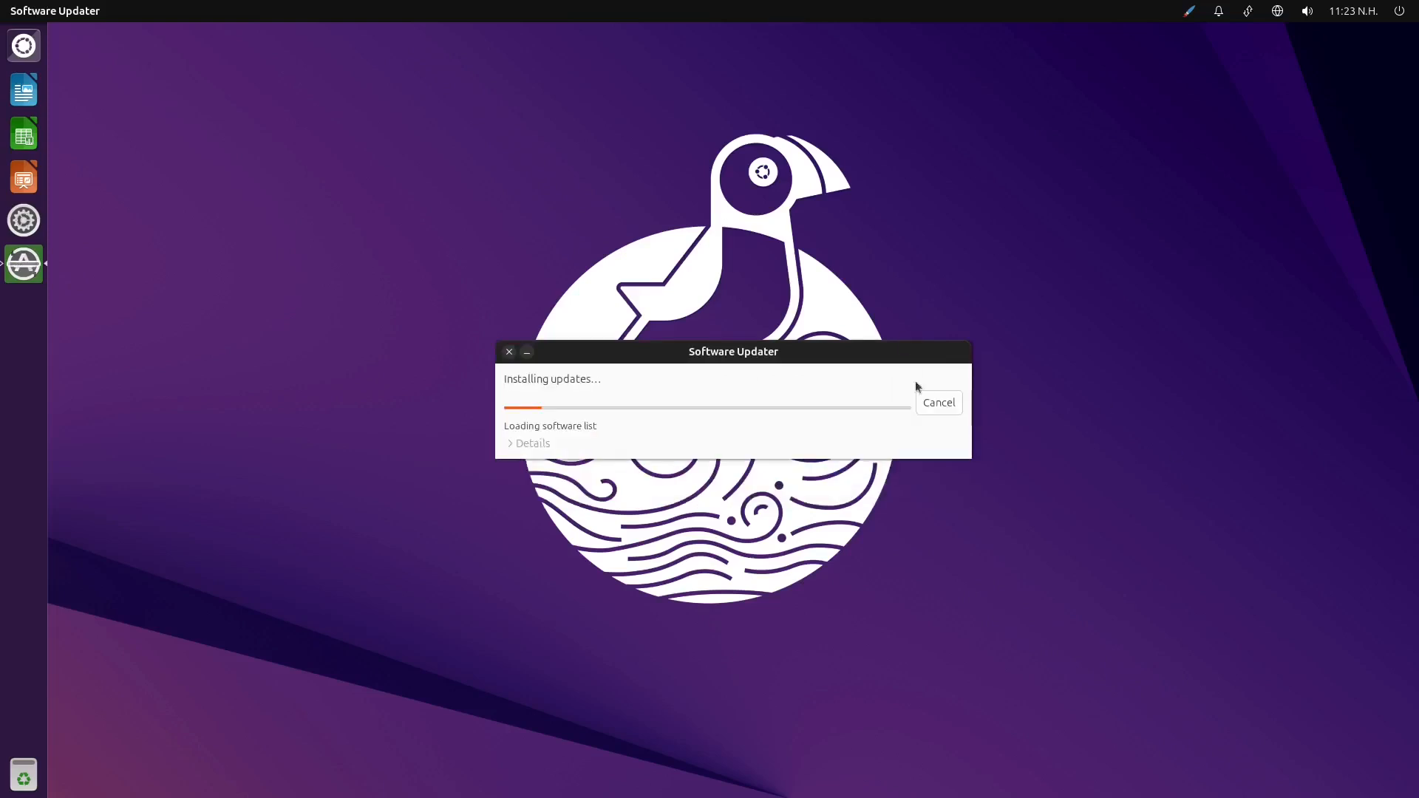
left_click(527, 353)
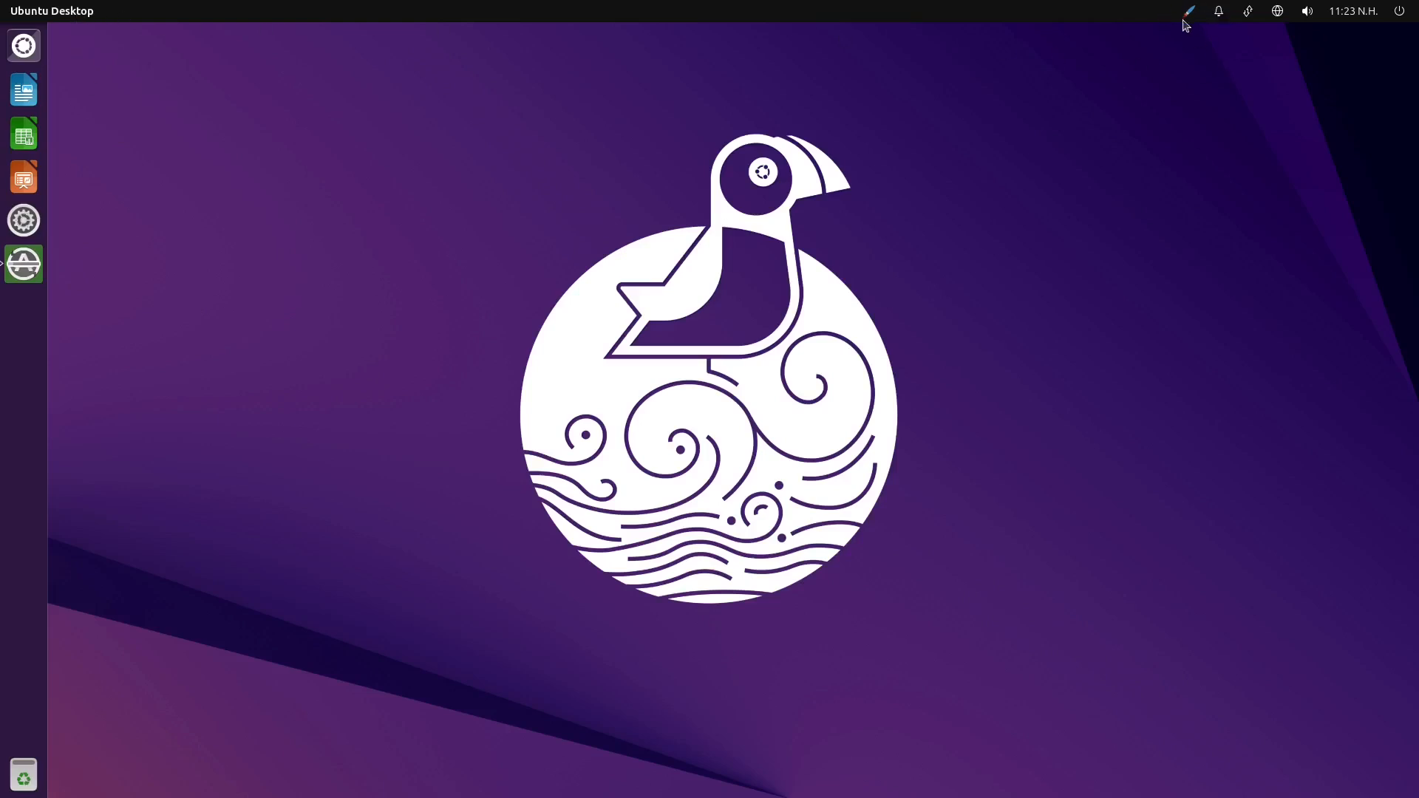
Examine the options offered by the notifications and network indicators
left_click(1223, 19)
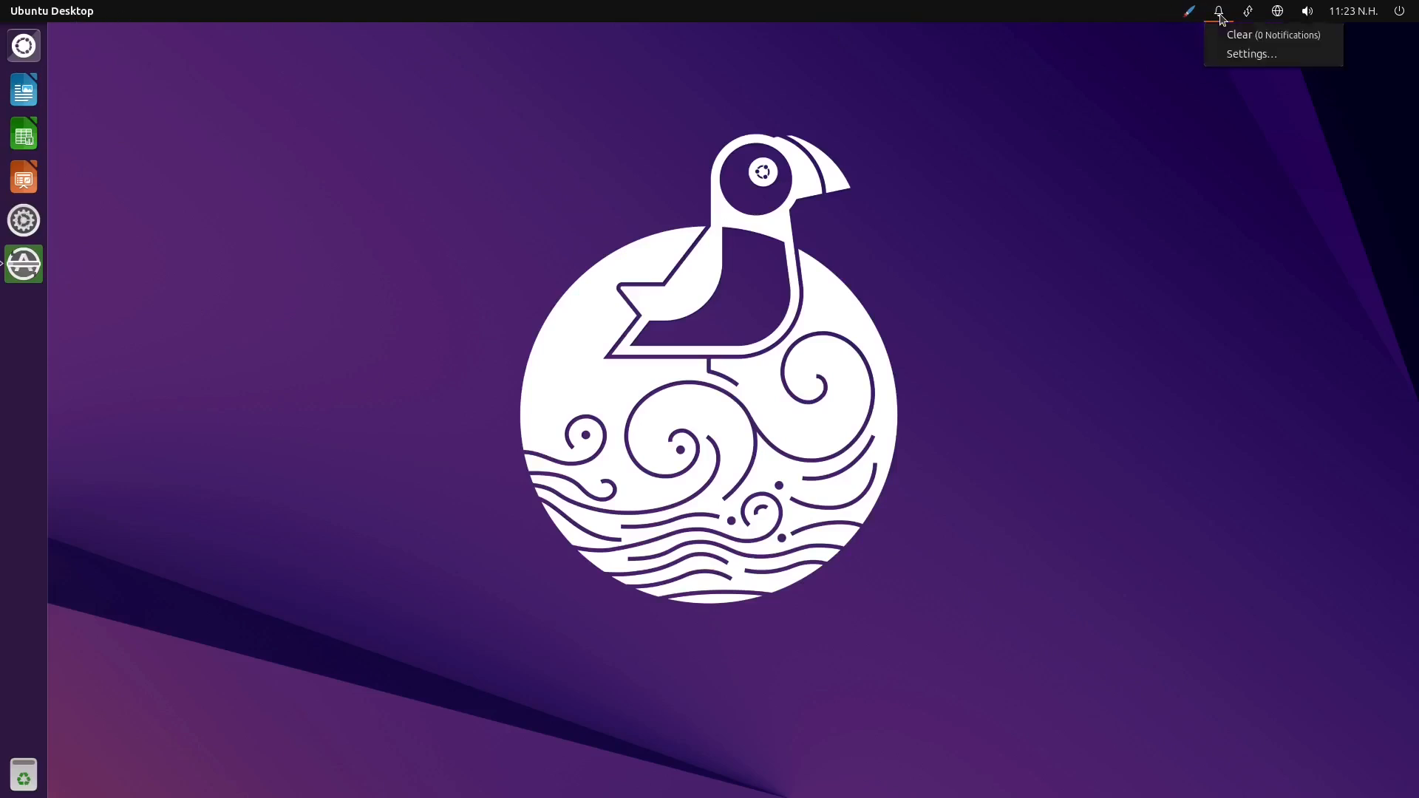
left_click(1219, 20)
left_click(1219, 19)
left_click(1248, 18)
left_click(1249, 18)
left_click(1249, 19)
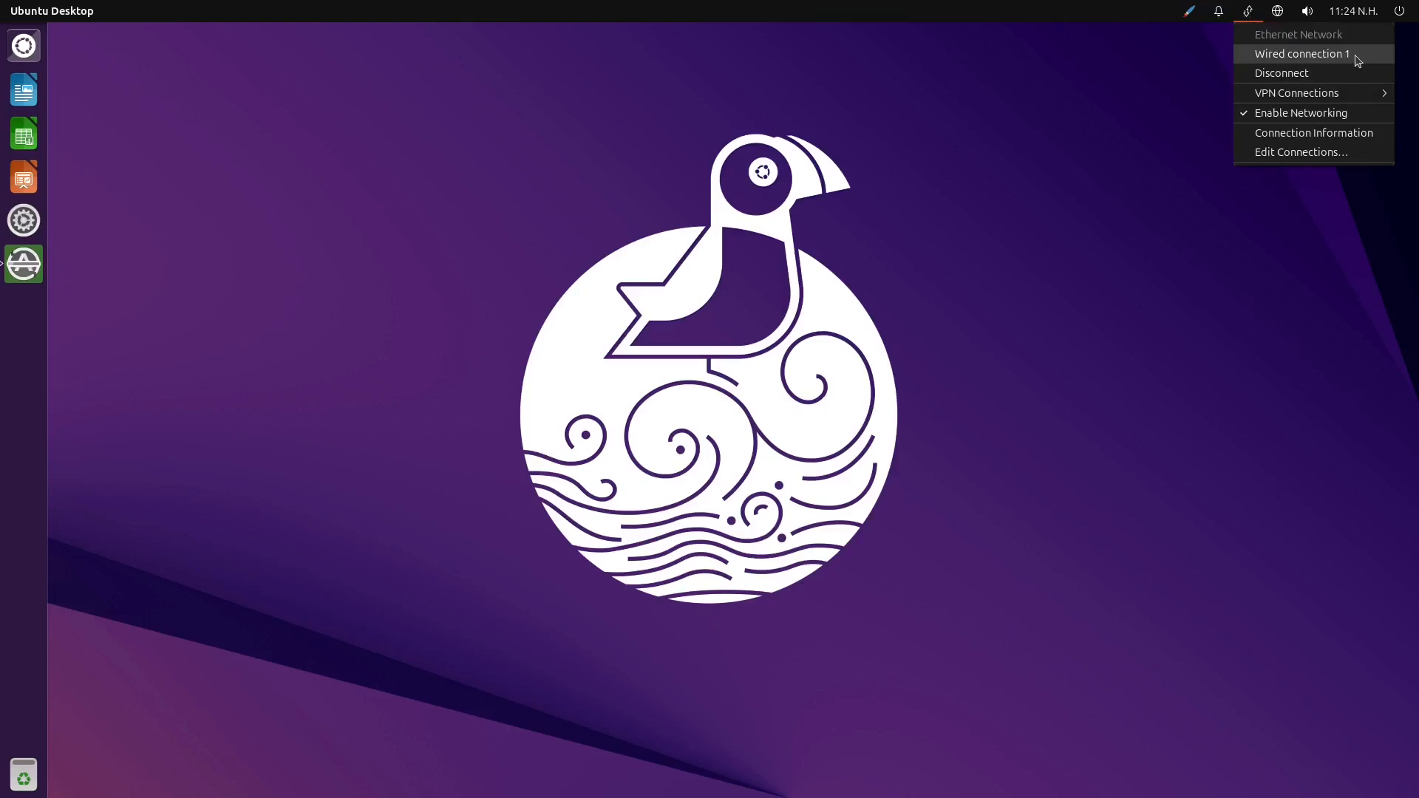
mouse_move(1313, 100)
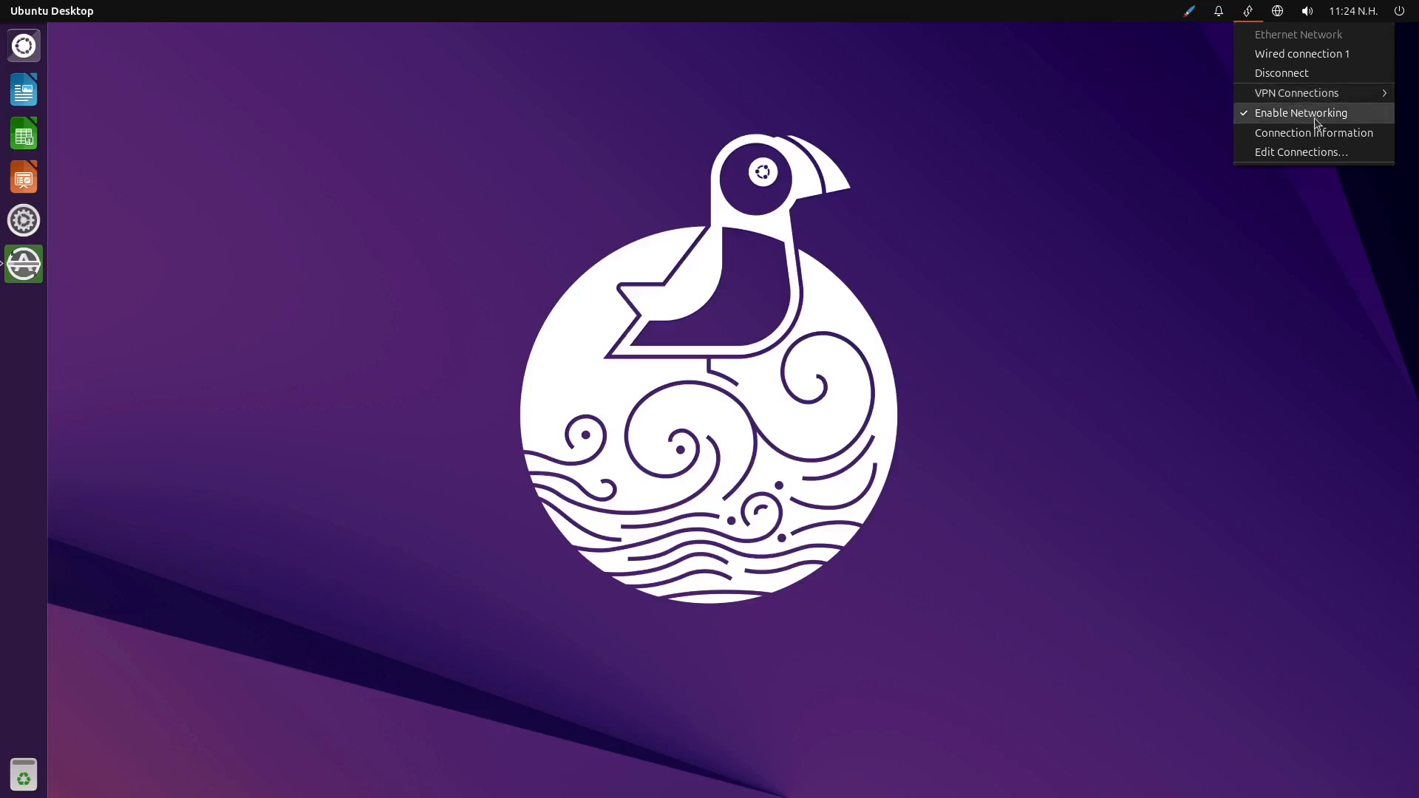
View the Filipino keyboard layout chart from the text entry indicator, close it and look over the remaining text entry options
left_click(1277, 17)
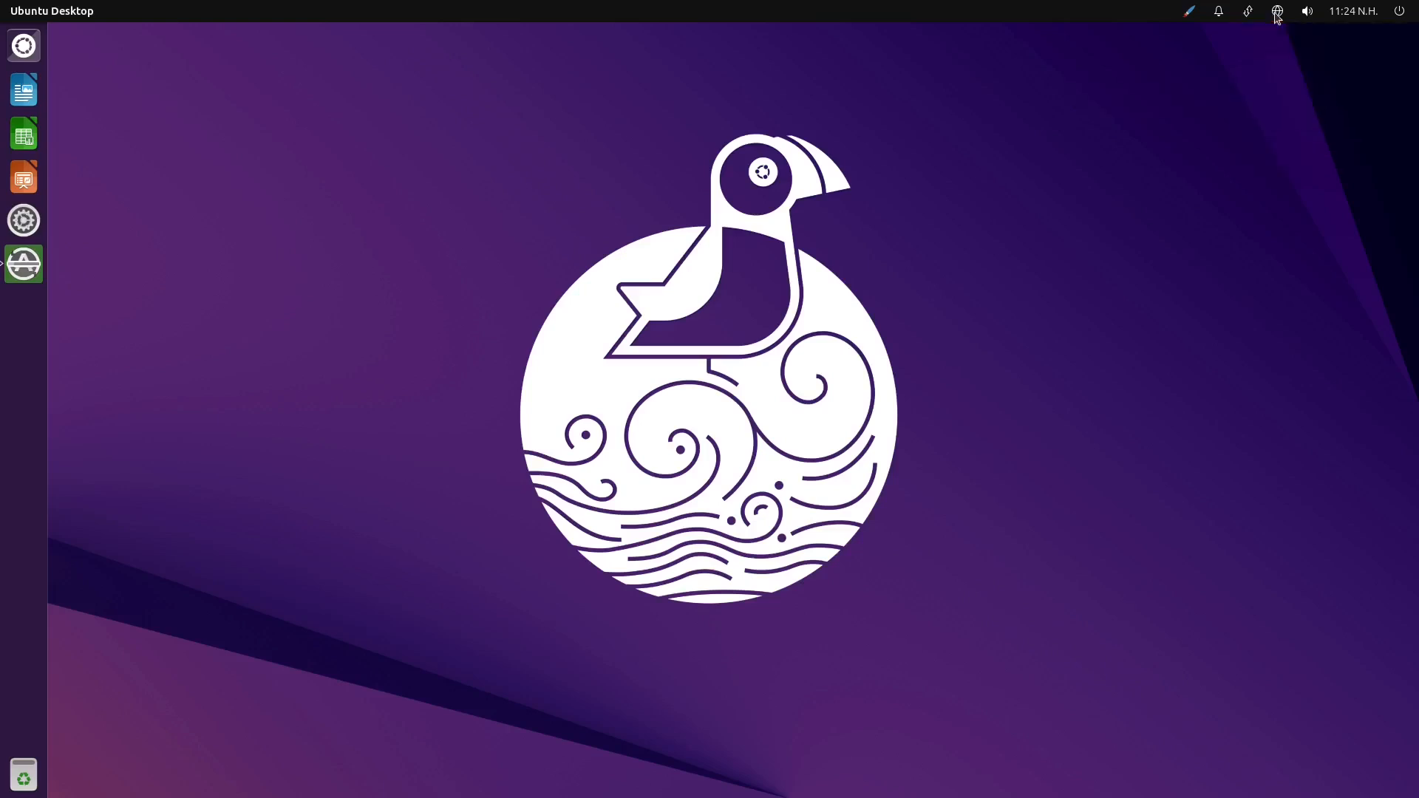
left_click(1276, 17)
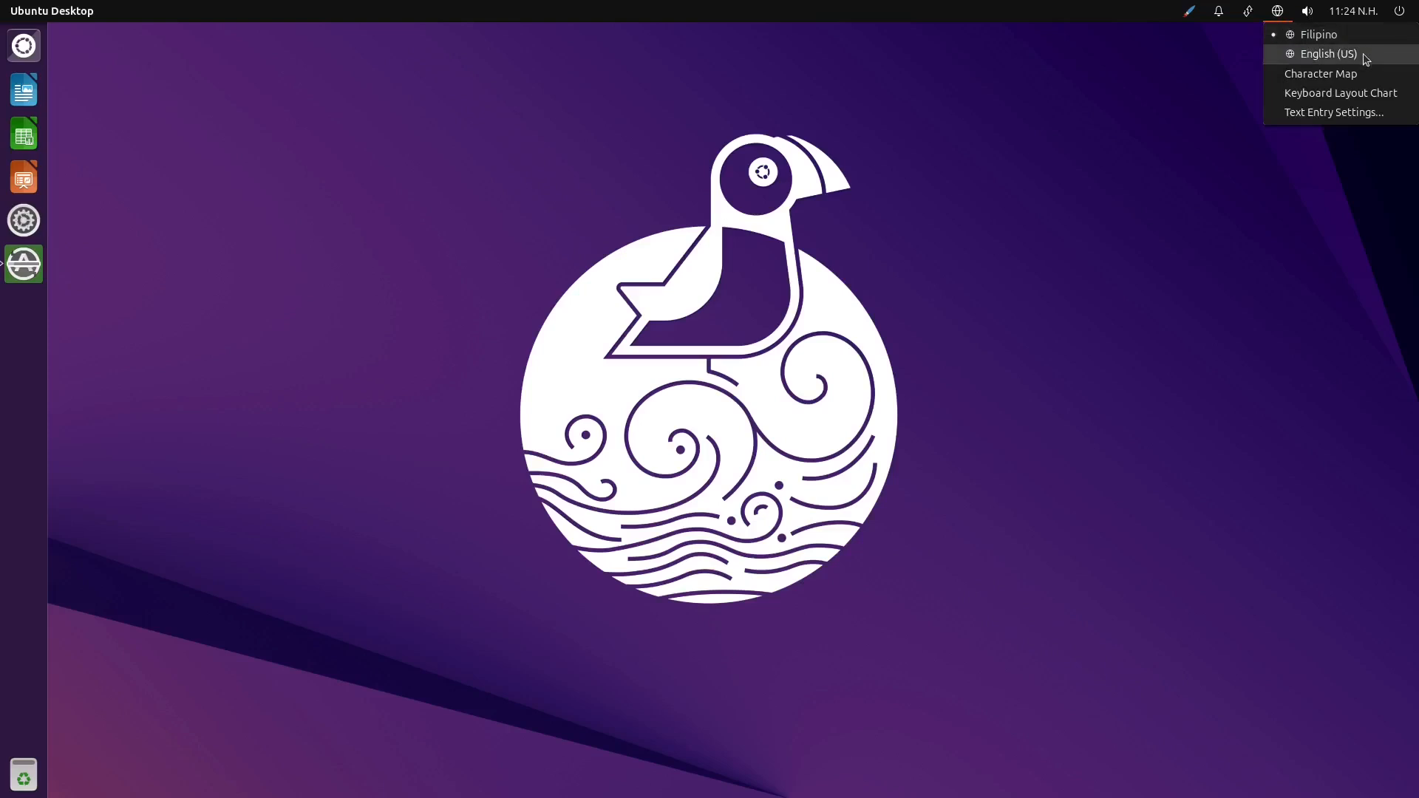
left_click(1386, 98)
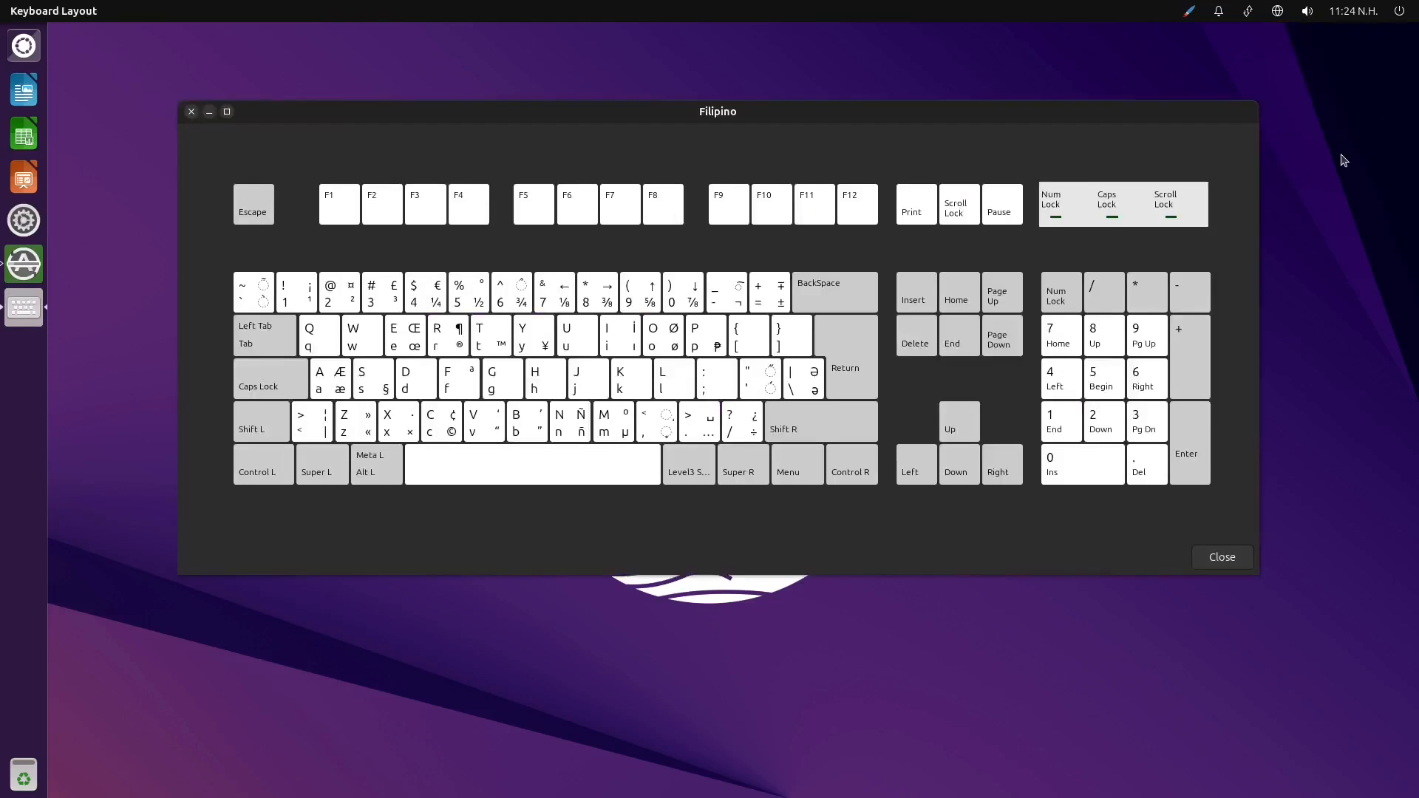
left_click_drag(877, 120, 903, 219)
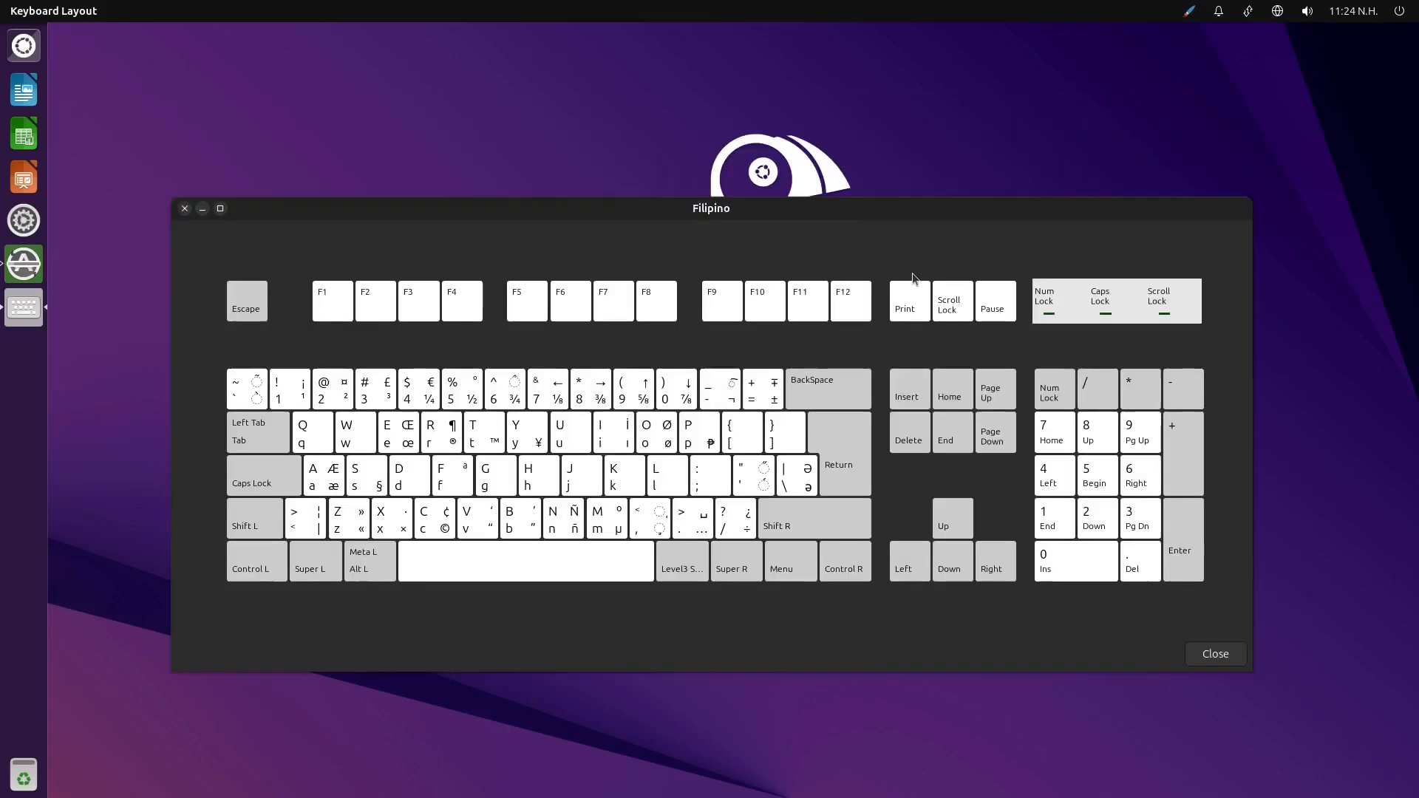
left_click(185, 209)
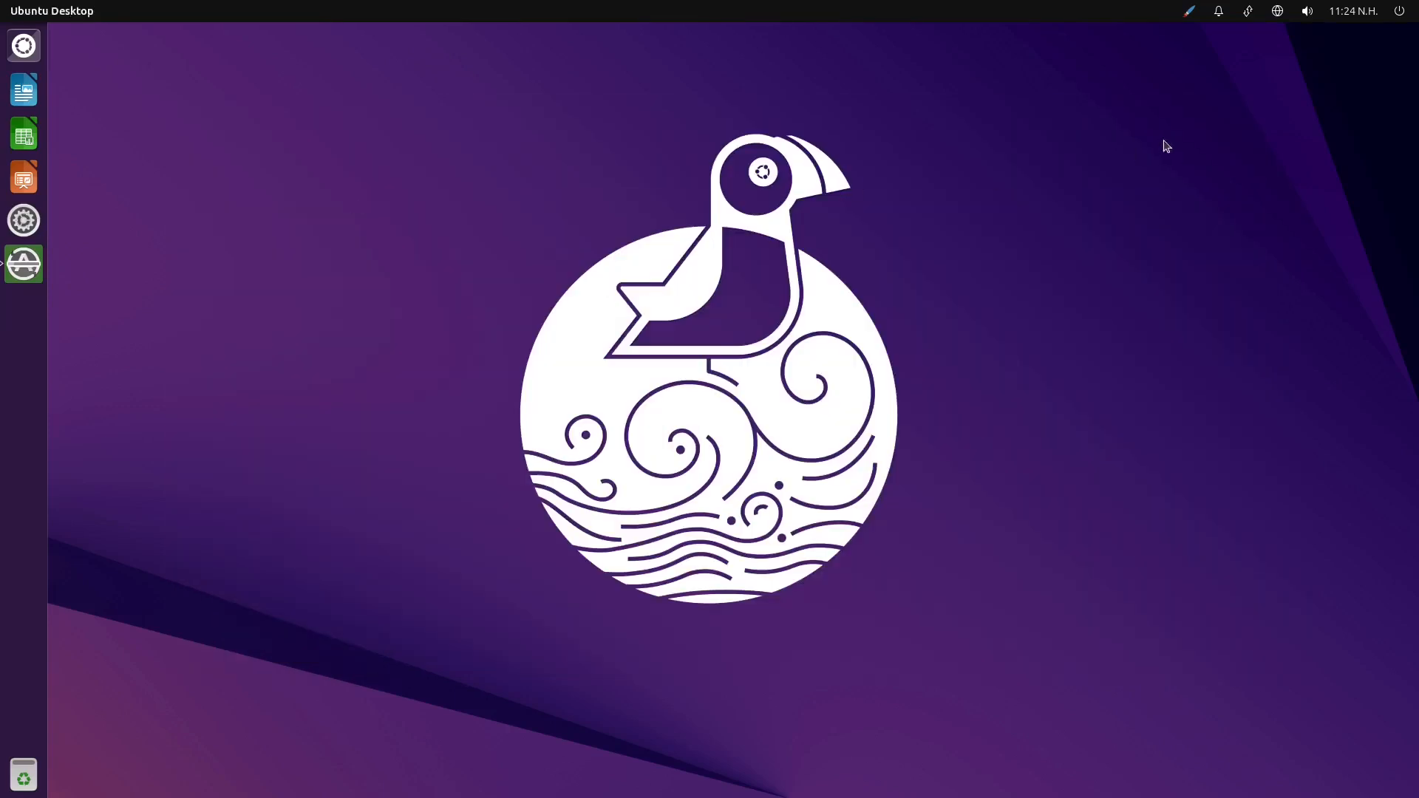
left_click(1278, 11)
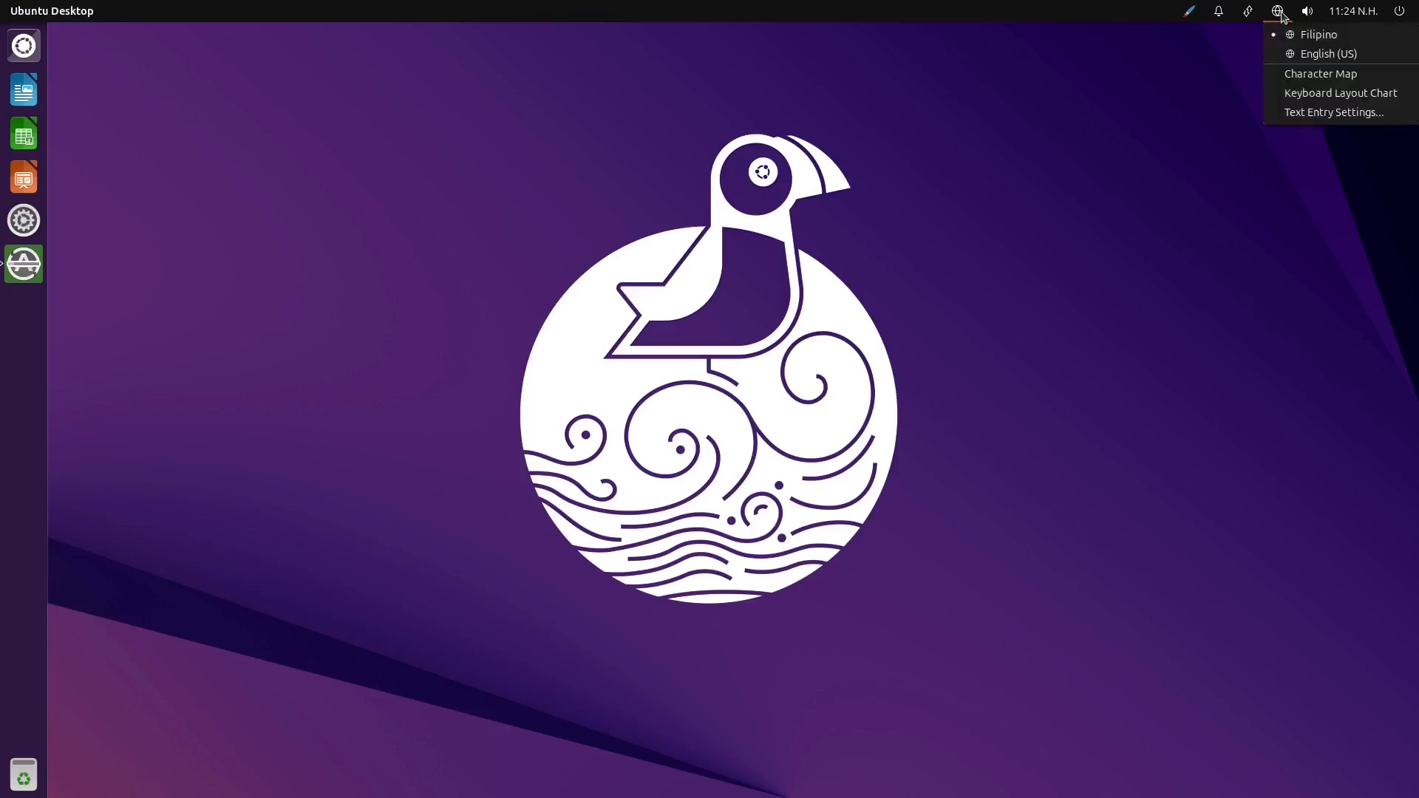
left_click(1307, 114)
Allow the output volume to go louder than 100% in the Sound settings and close them
left_click(1307, 12)
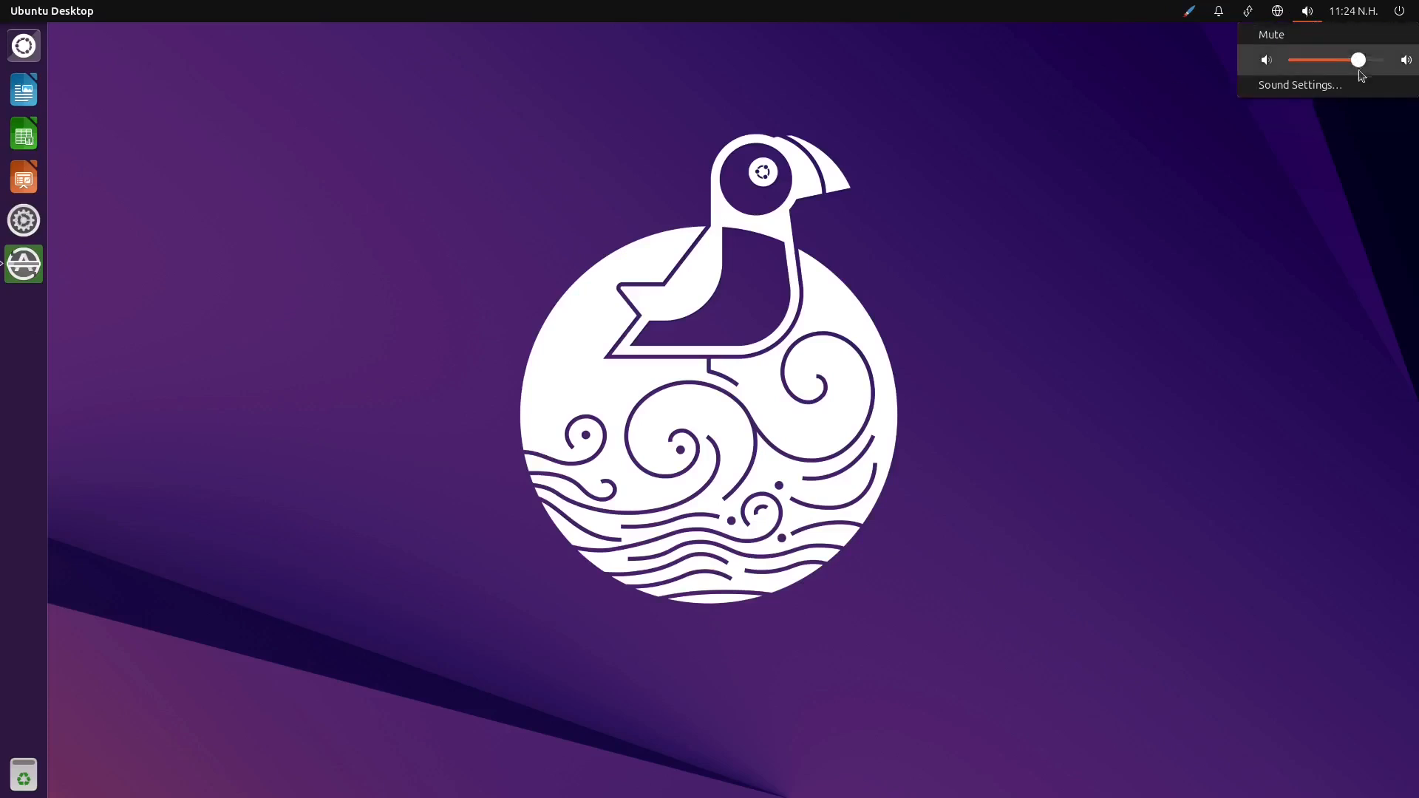
left_click(1328, 87)
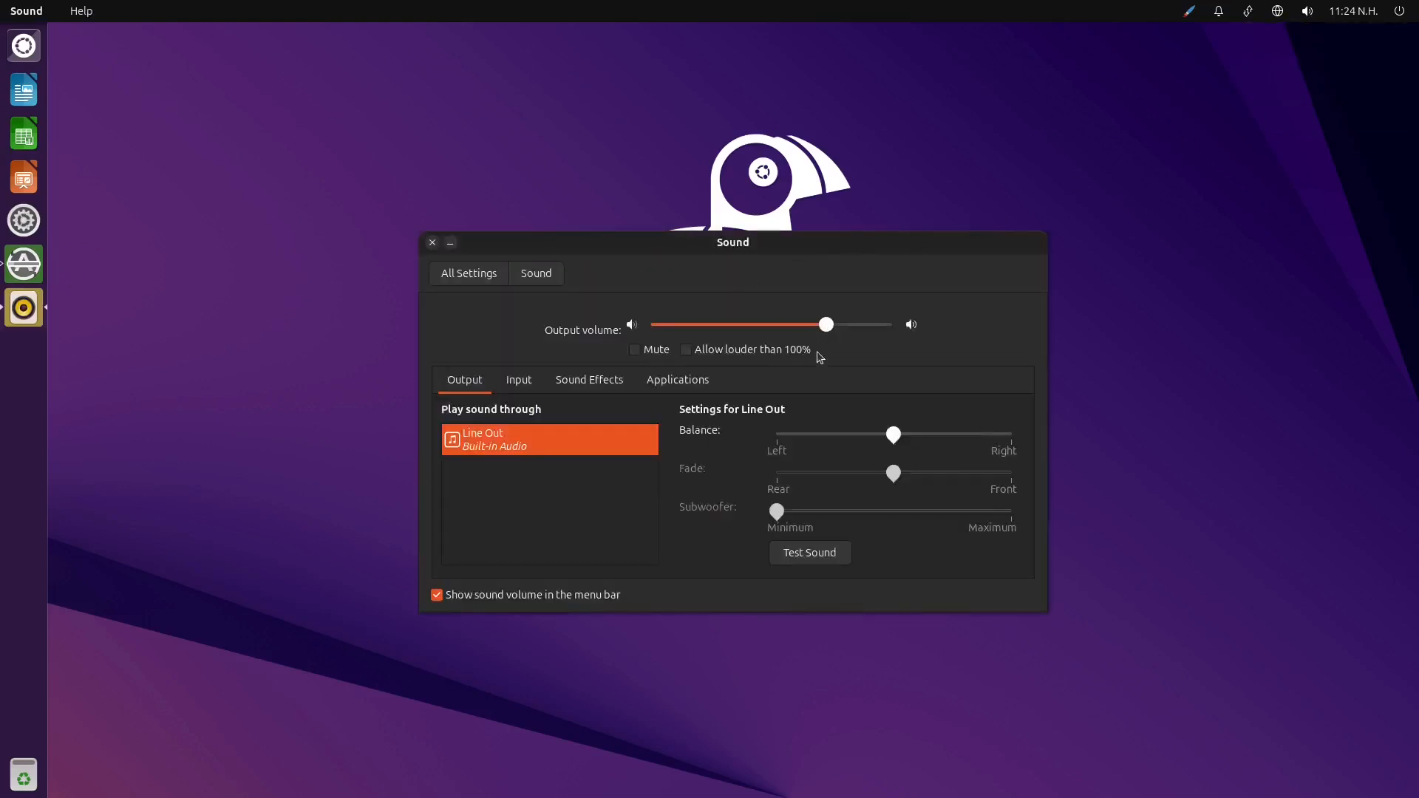
left_click(718, 352)
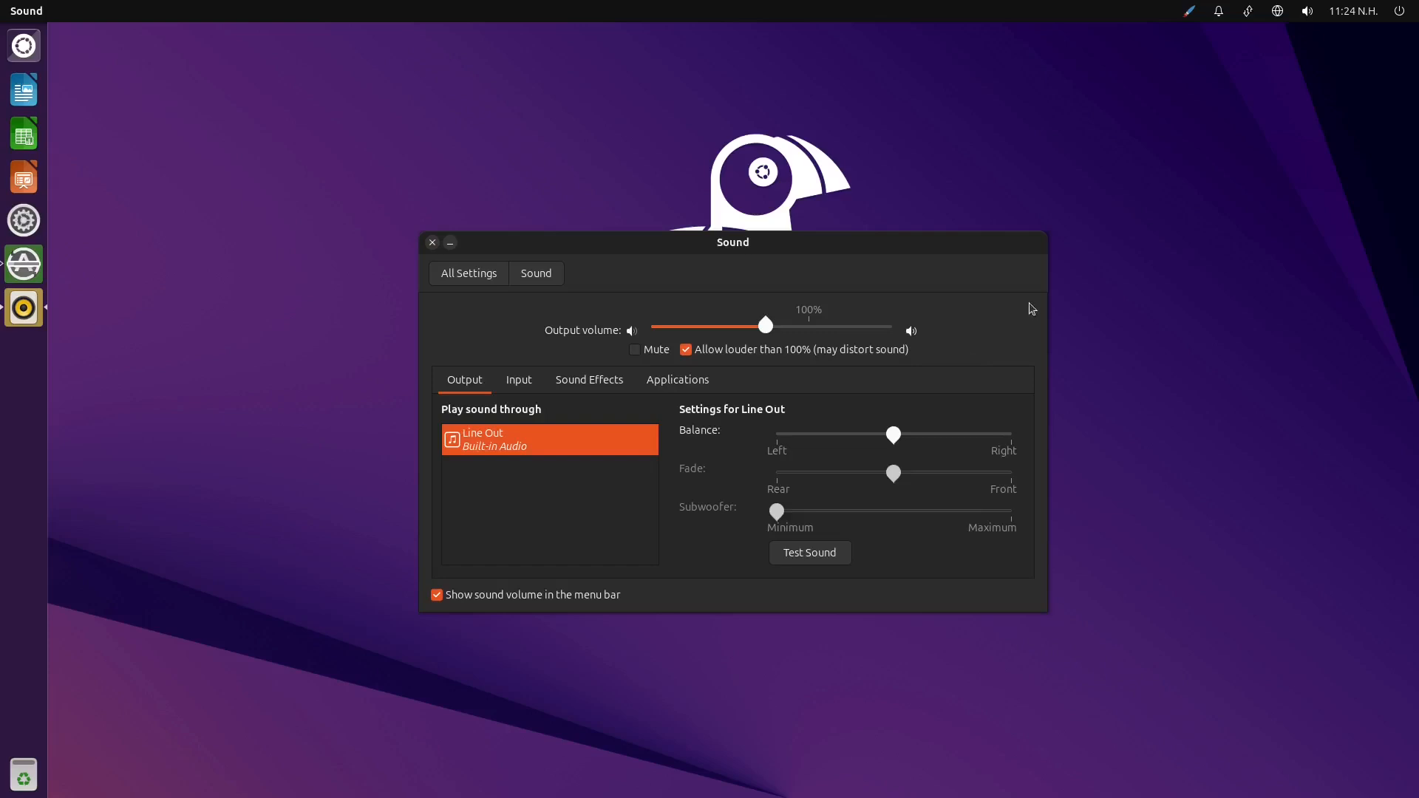
left_click(432, 243)
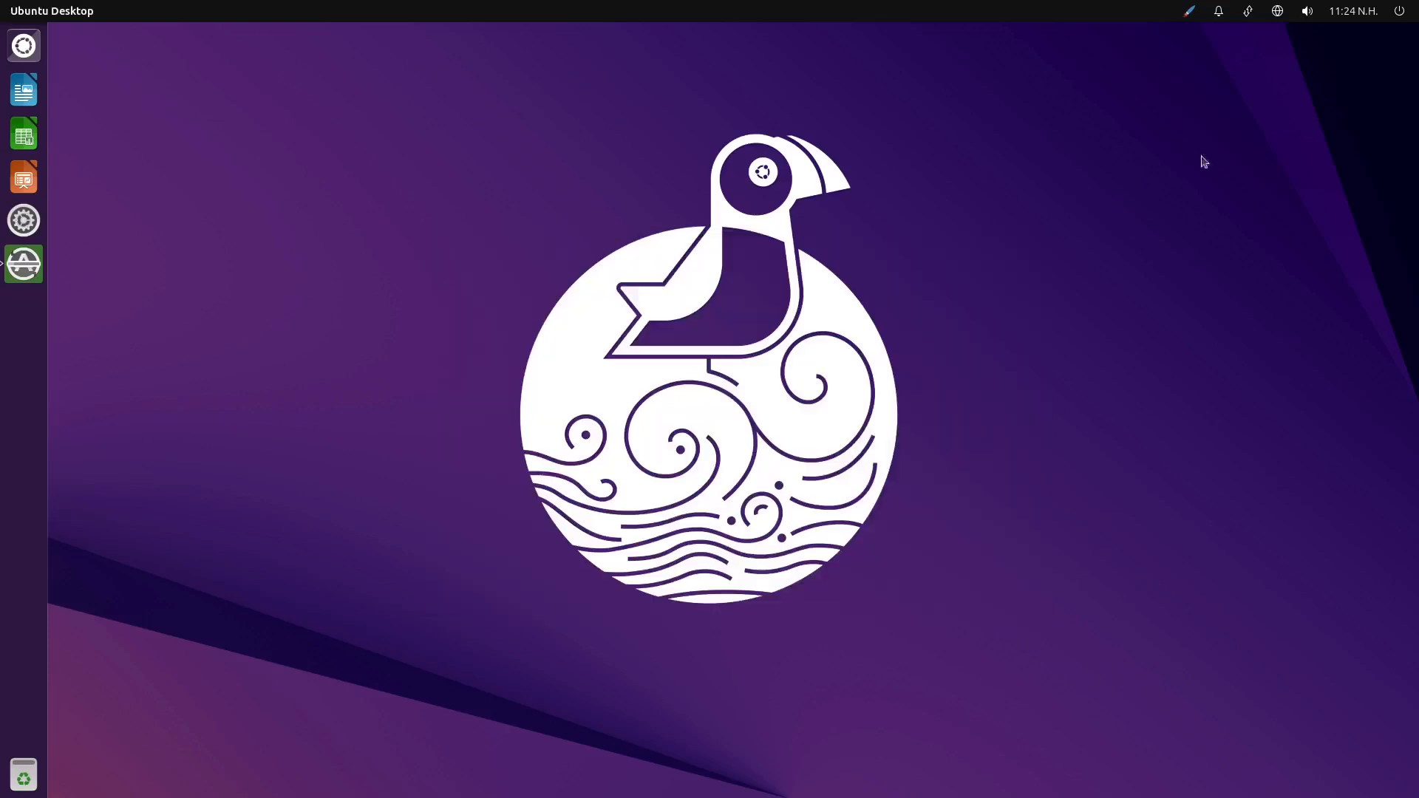
Switch the system time to be set manually, review the Clock options, and close the Time & Date settings
left_click(1359, 14)
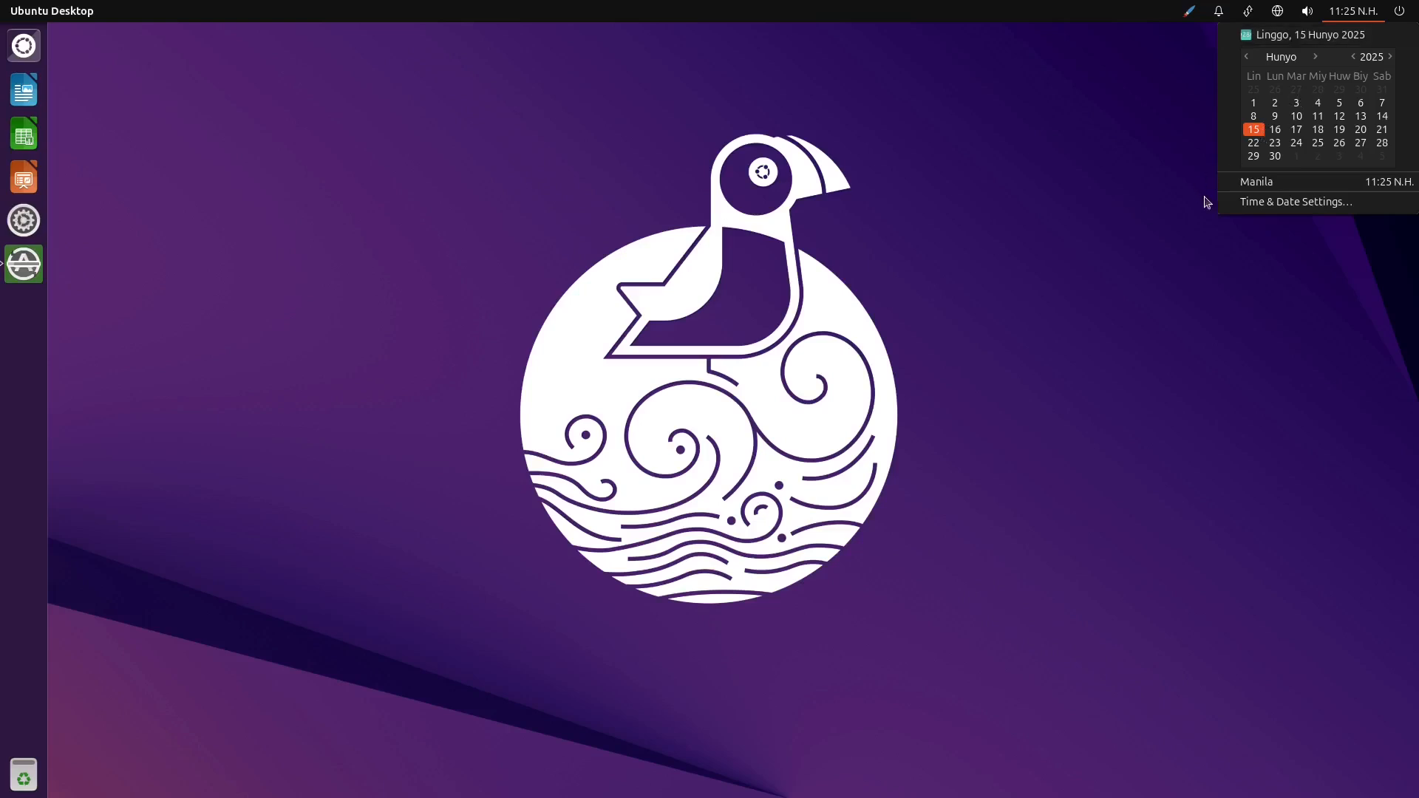
left_click(1347, 201)
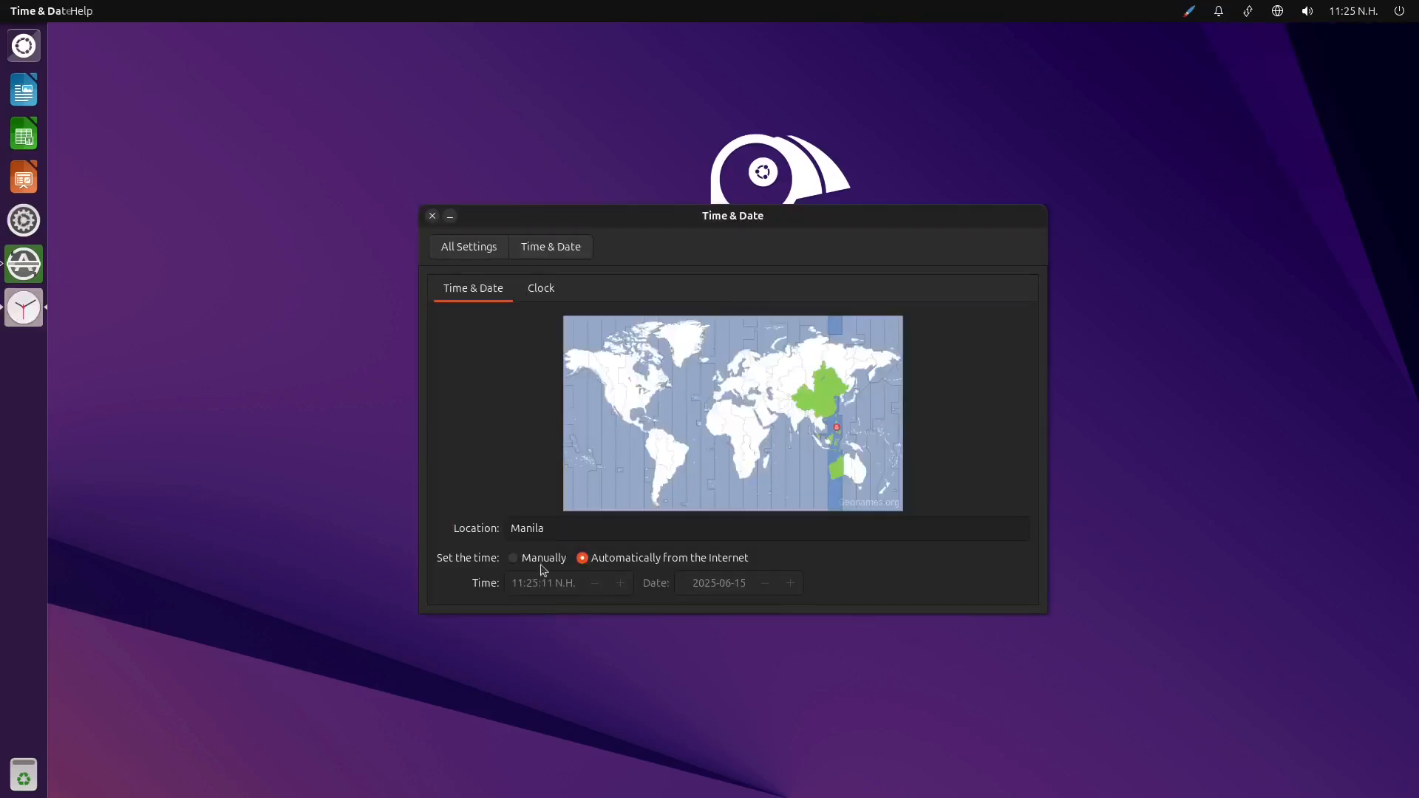
left_click(544, 560)
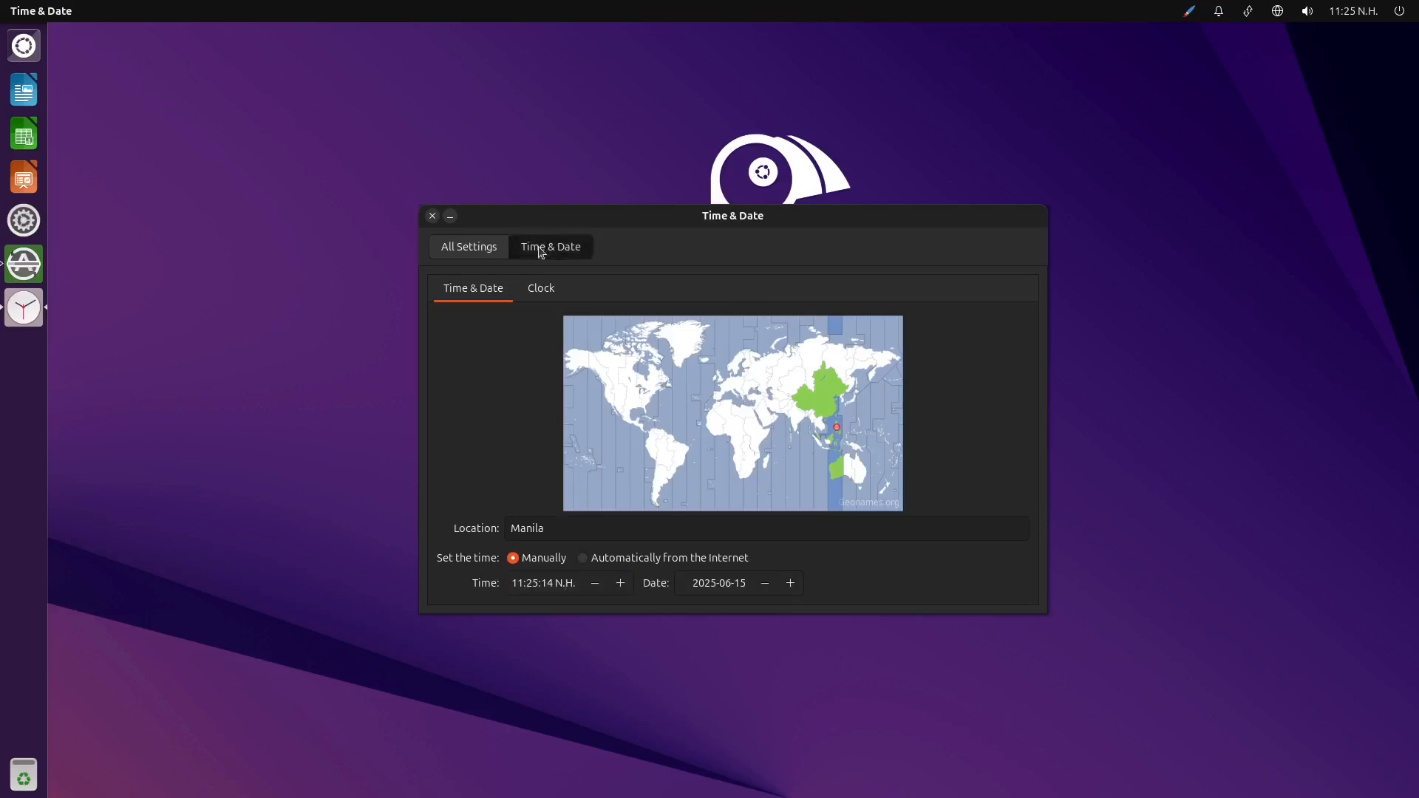
left_click(539, 288)
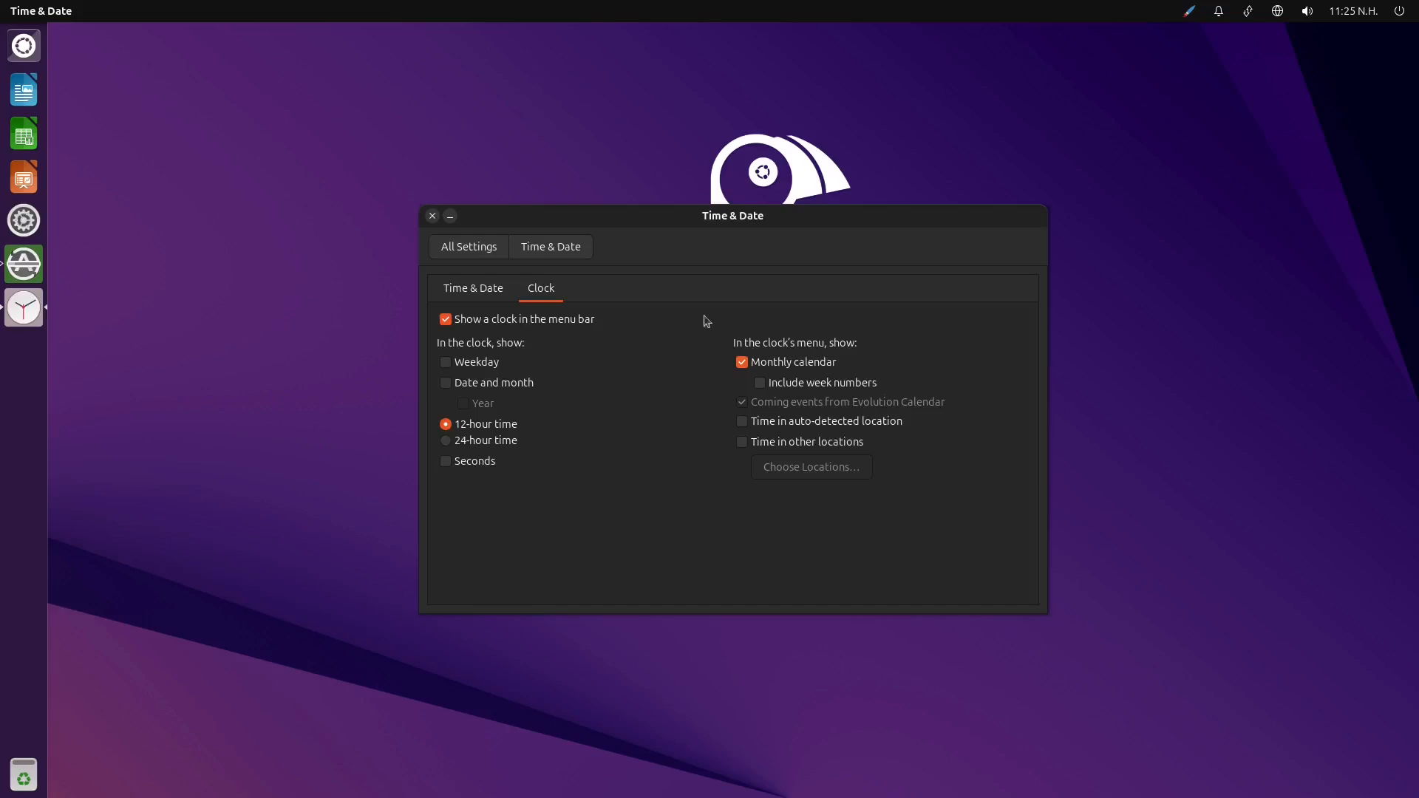
left_click(479, 250)
left_click(433, 216)
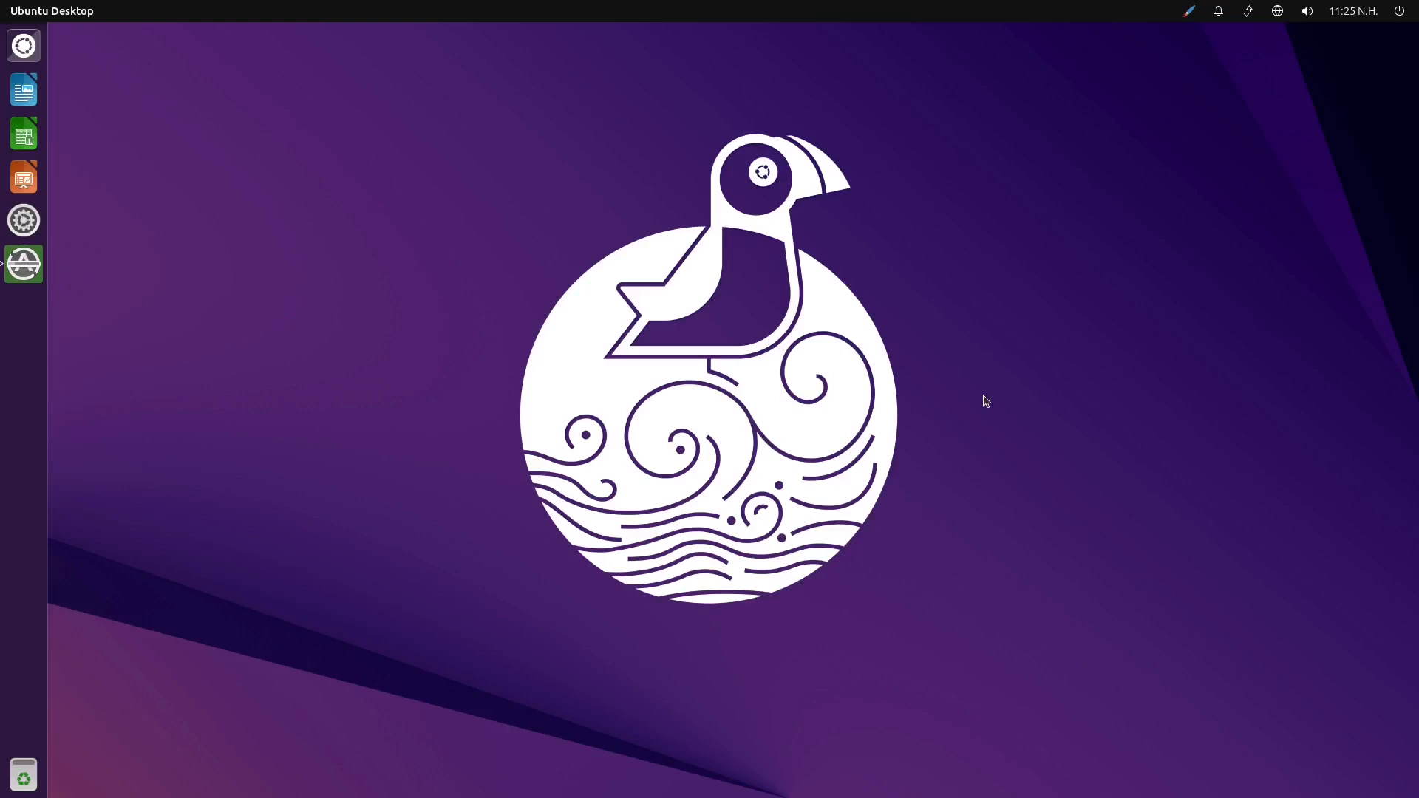
Open the desktop background settings and move the Appearance window aside so the wallpaper can be seen
right_click(400, 247)
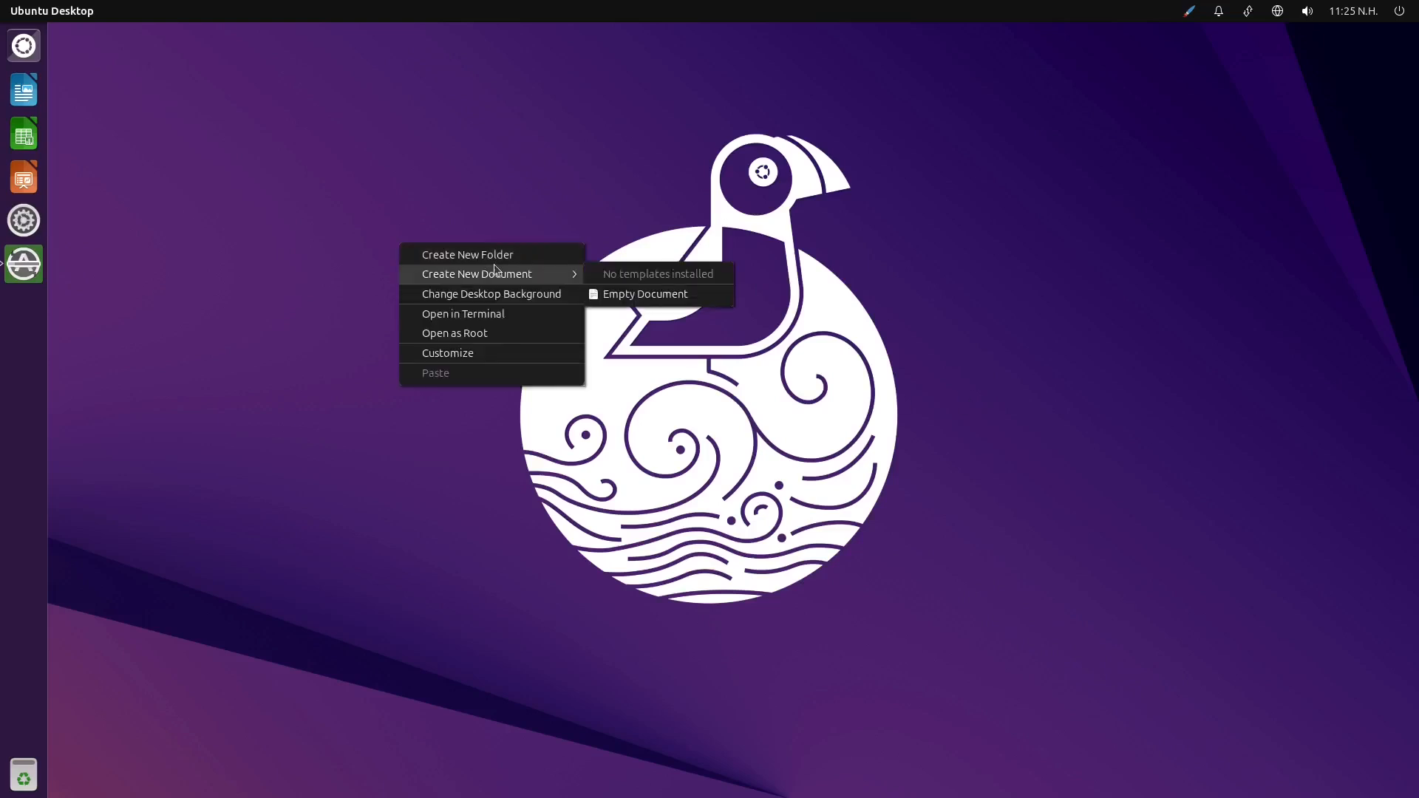
left_click(559, 298)
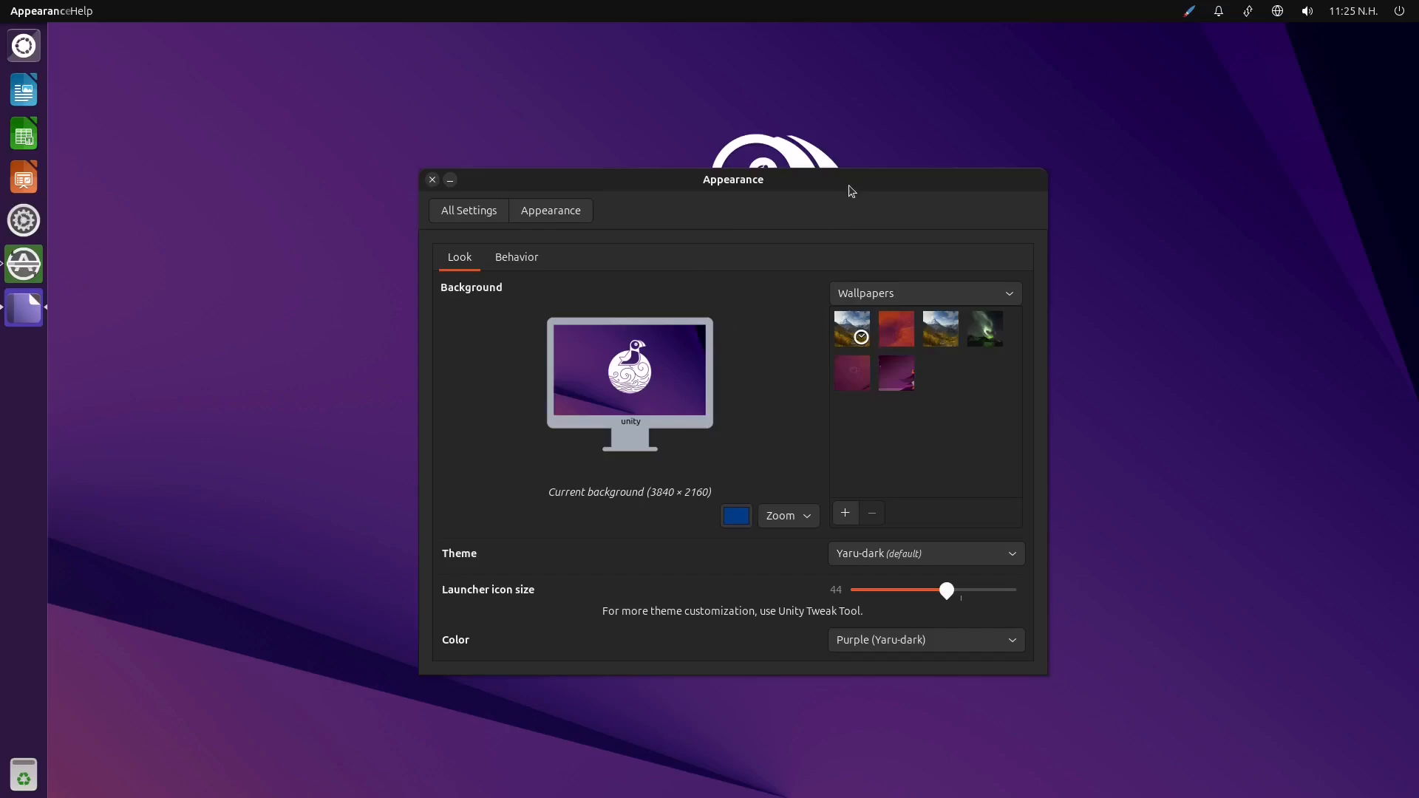
left_click_drag(850, 189, 564, 231)
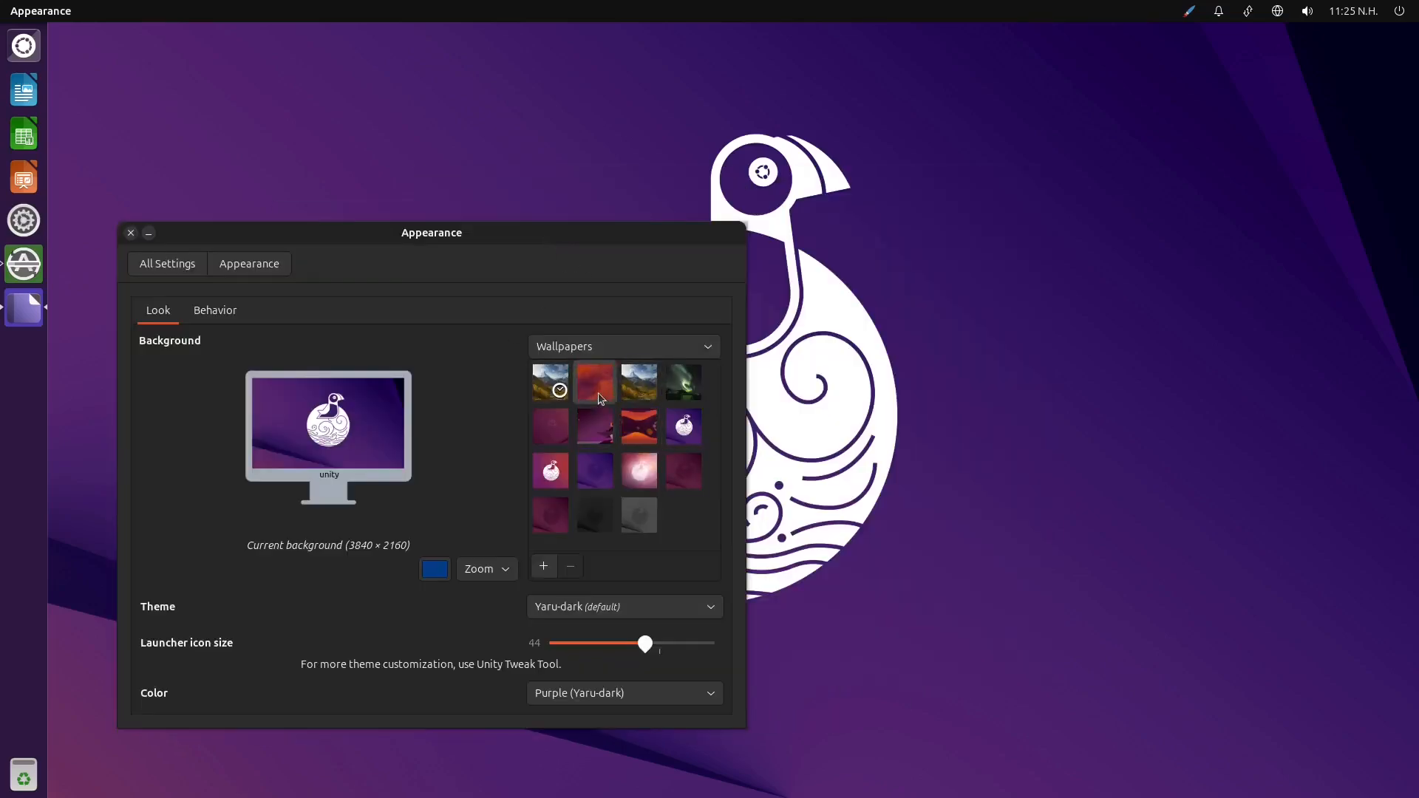
Try out several wallpapers, including Northern lights, Starry plucky and Ubuntu Light, and go back to Plucky Puffin - Default Wallpaper
left_click(596, 383)
left_click(637, 390)
left_click(681, 390)
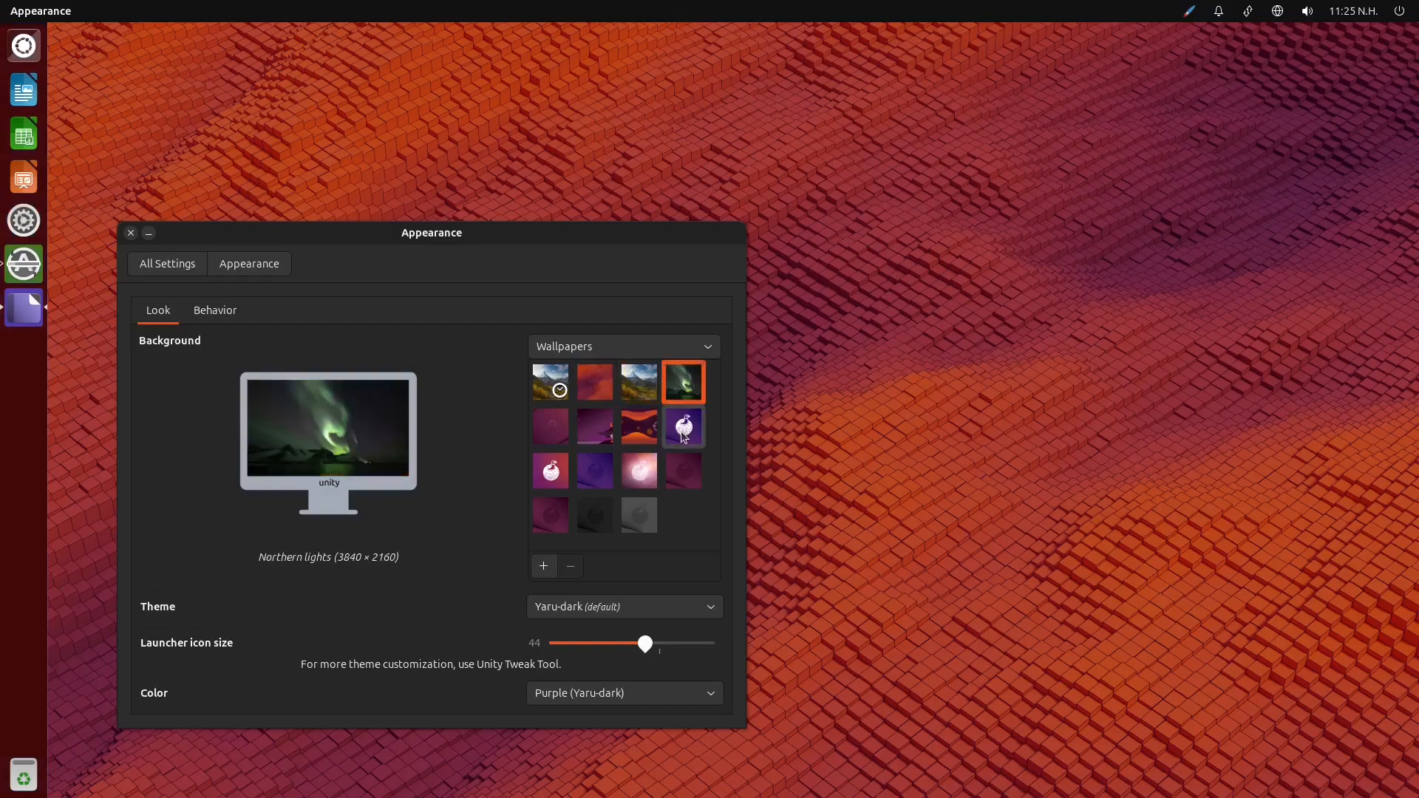
left_click(640, 427)
left_click(592, 428)
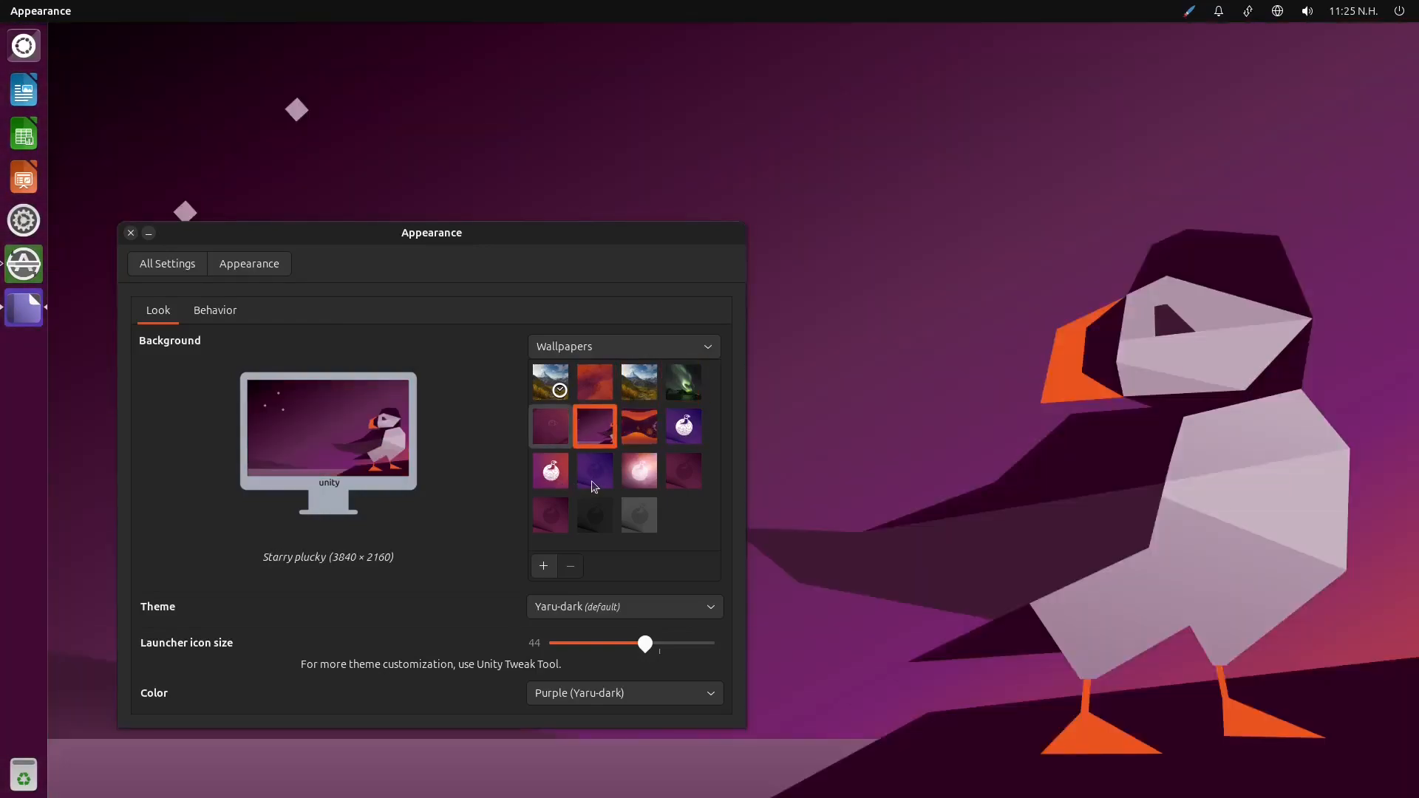
left_click(595, 486)
left_click(636, 477)
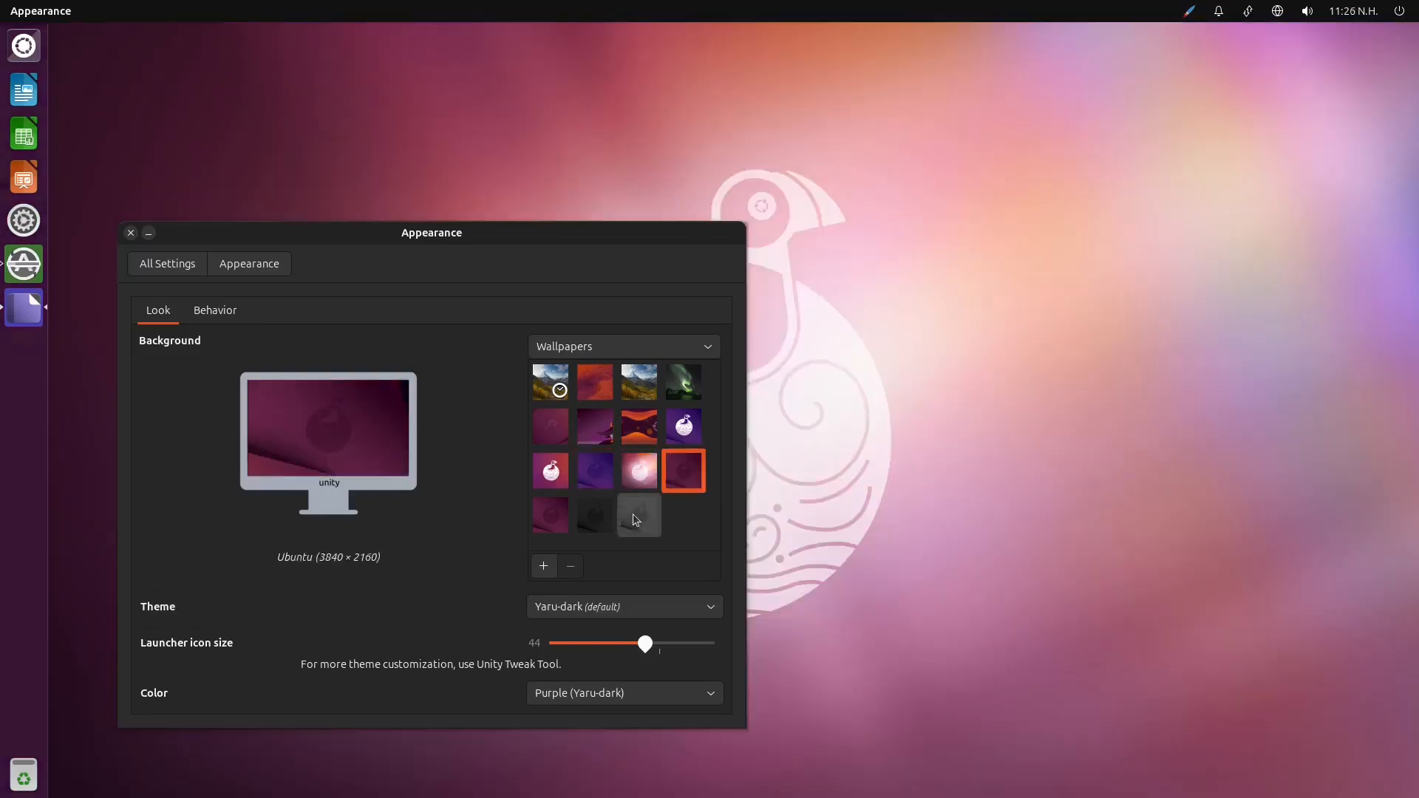
left_click(634, 510)
left_click(547, 516)
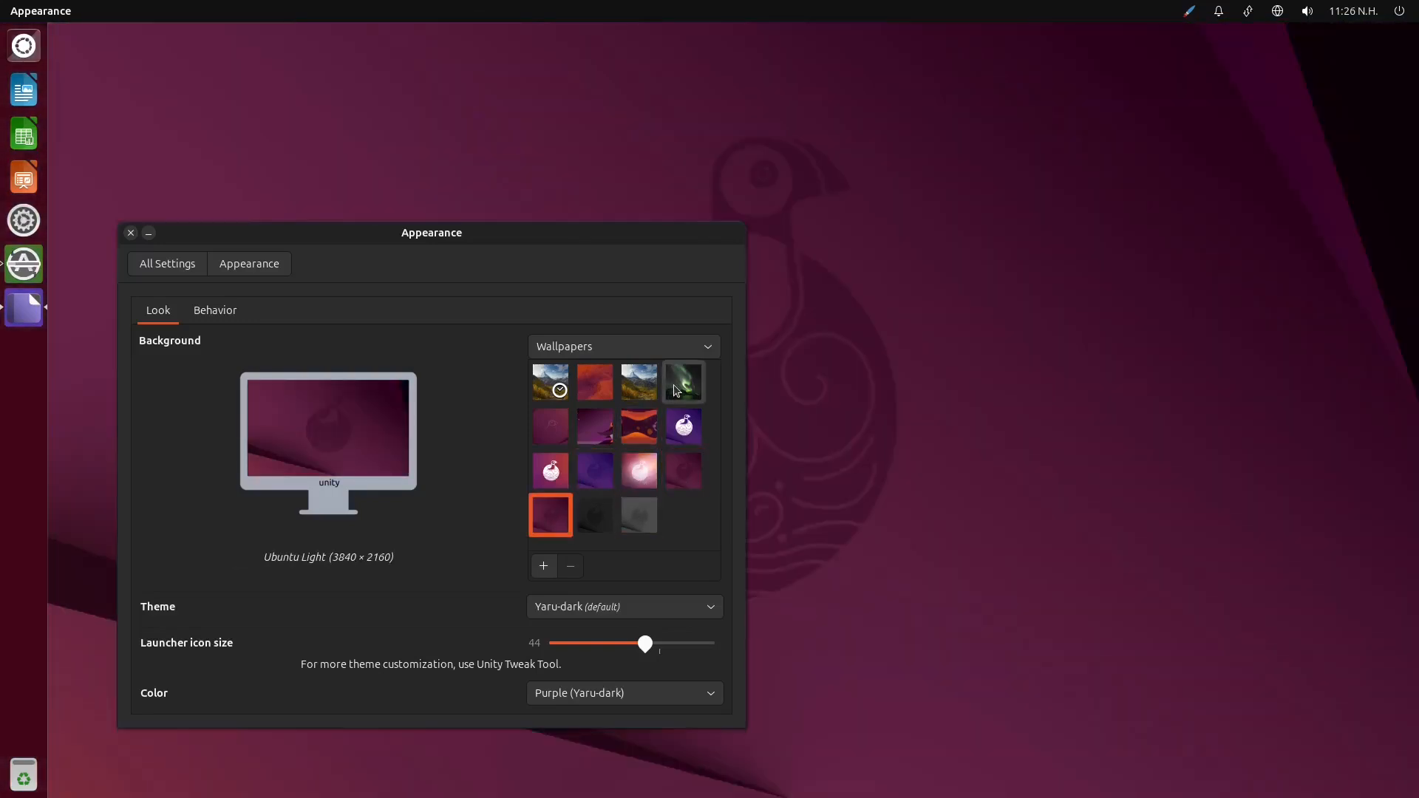
left_click(674, 392)
left_click(684, 442)
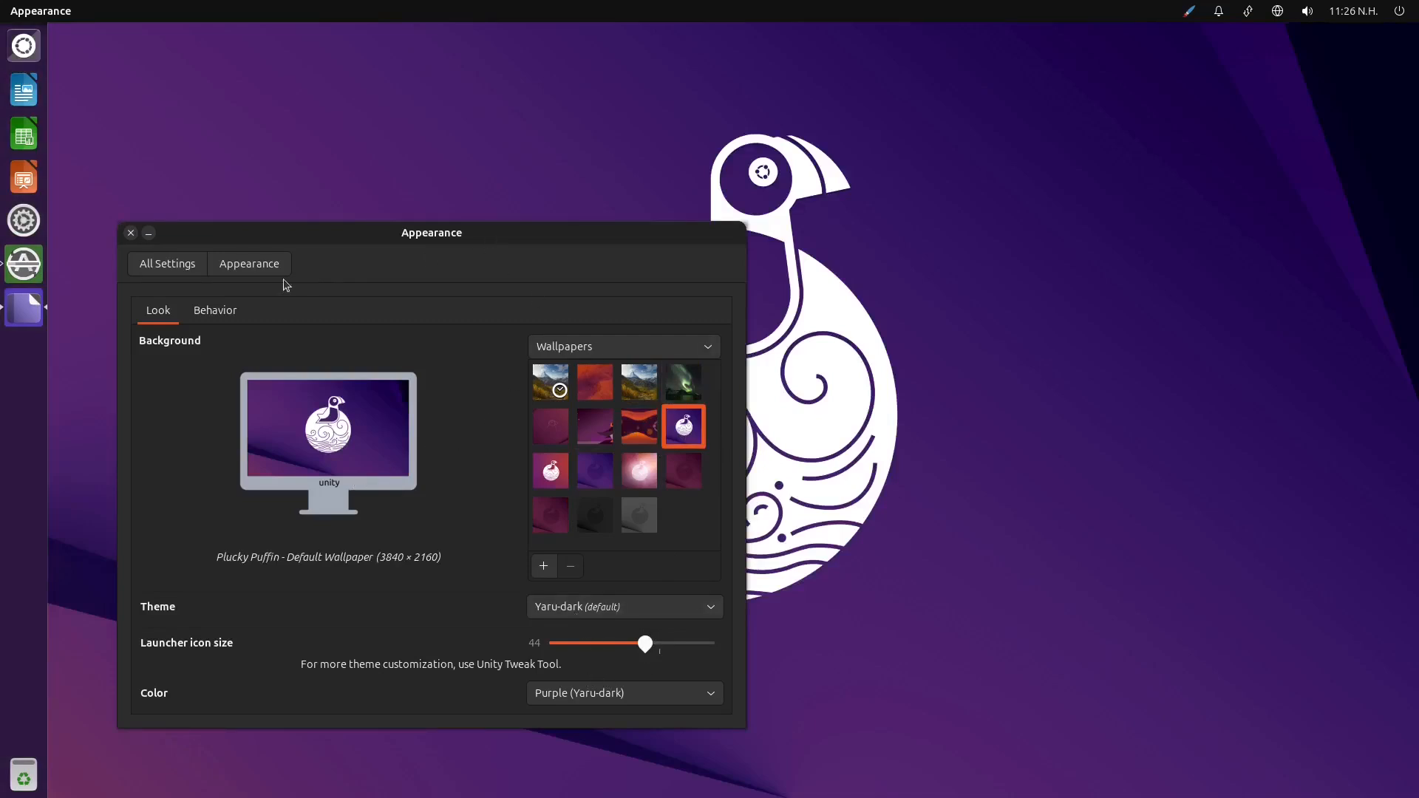
Try auto-hiding the Launcher and the top left corner reveal location, restoring the left side location and leaving auto-hide off
left_click(221, 309)
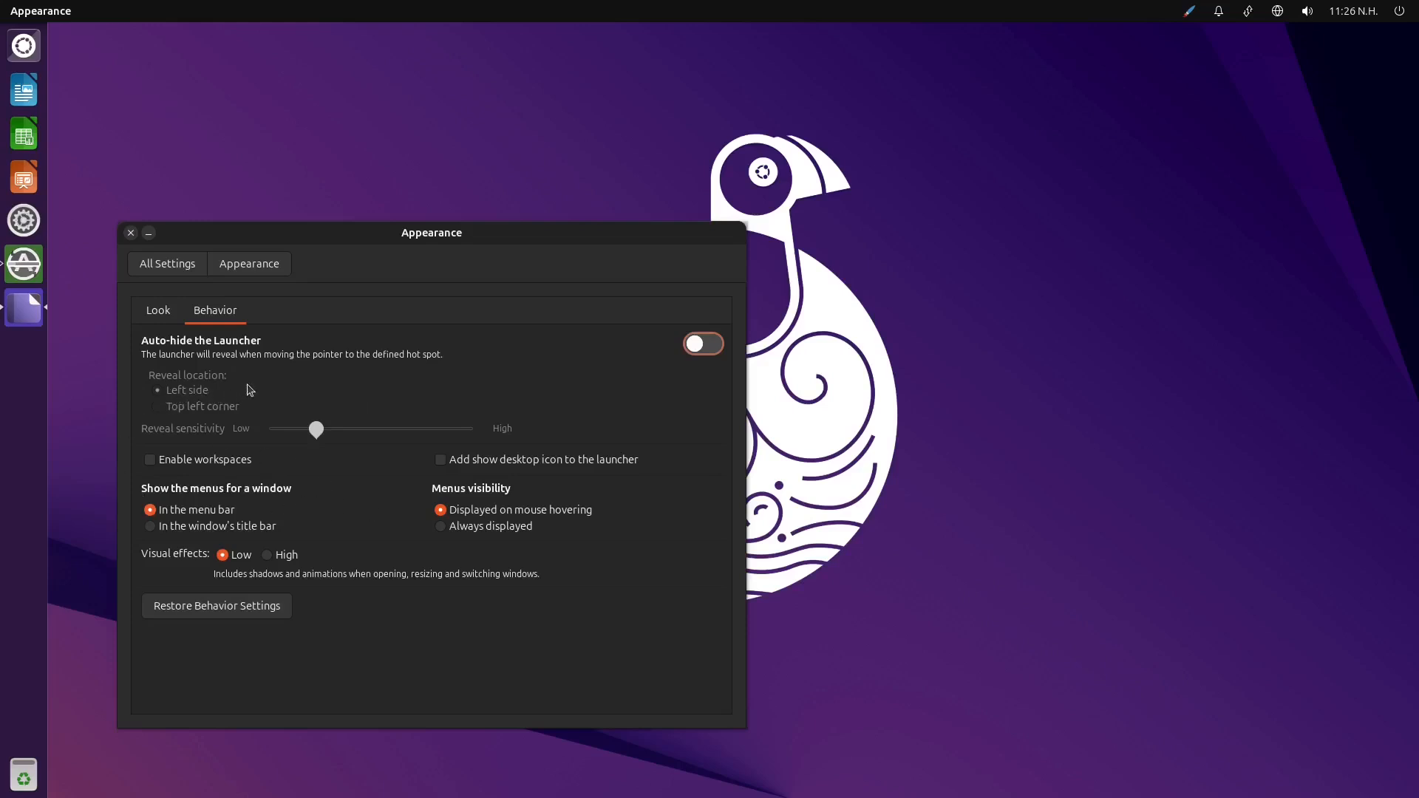
left_click(710, 346)
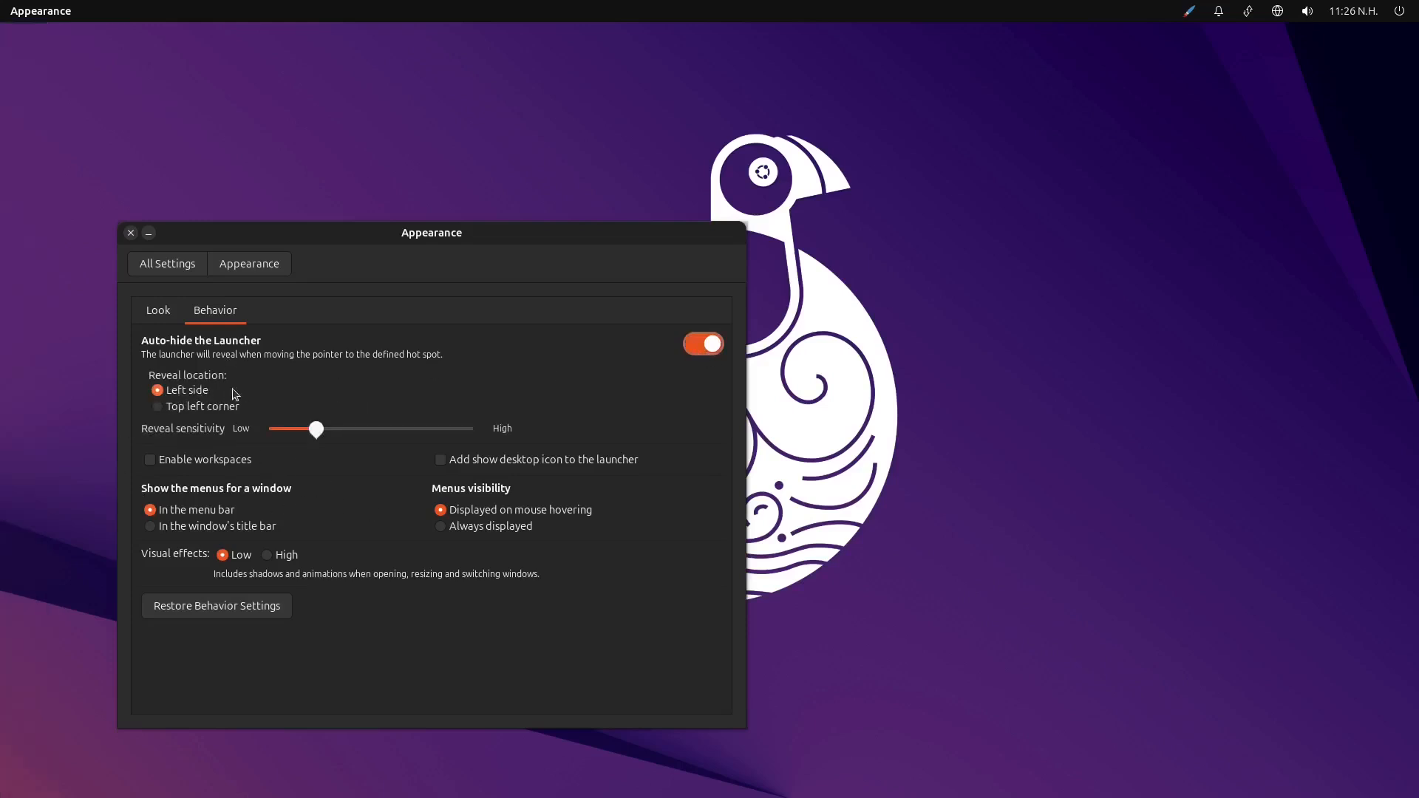
left_click(694, 351)
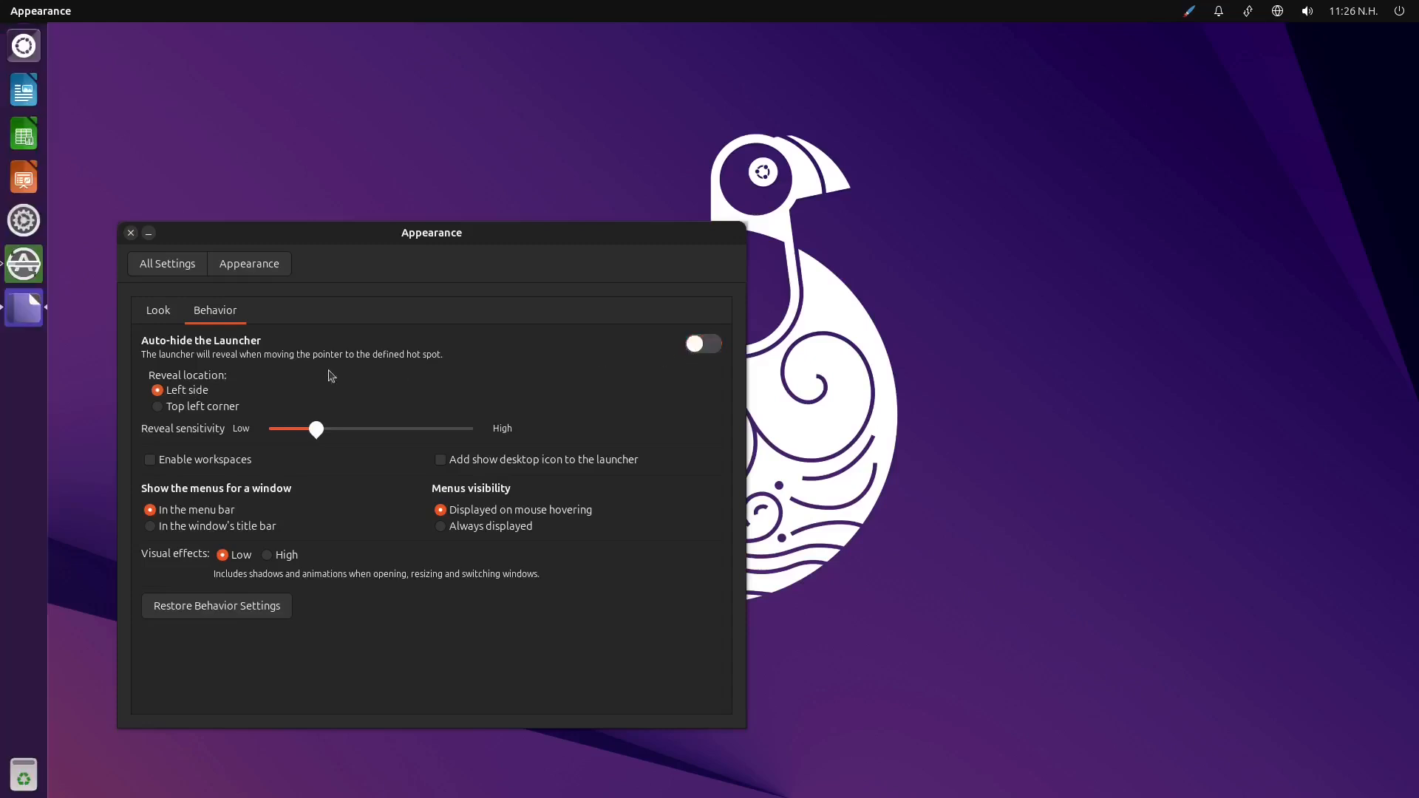
left_click(200, 410)
left_click(714, 351)
left_click(716, 352)
left_click(189, 391)
Enable workspaces and view the overview of all workspaces from the Launcher before returning to the Appearance settings
left_click(167, 464)
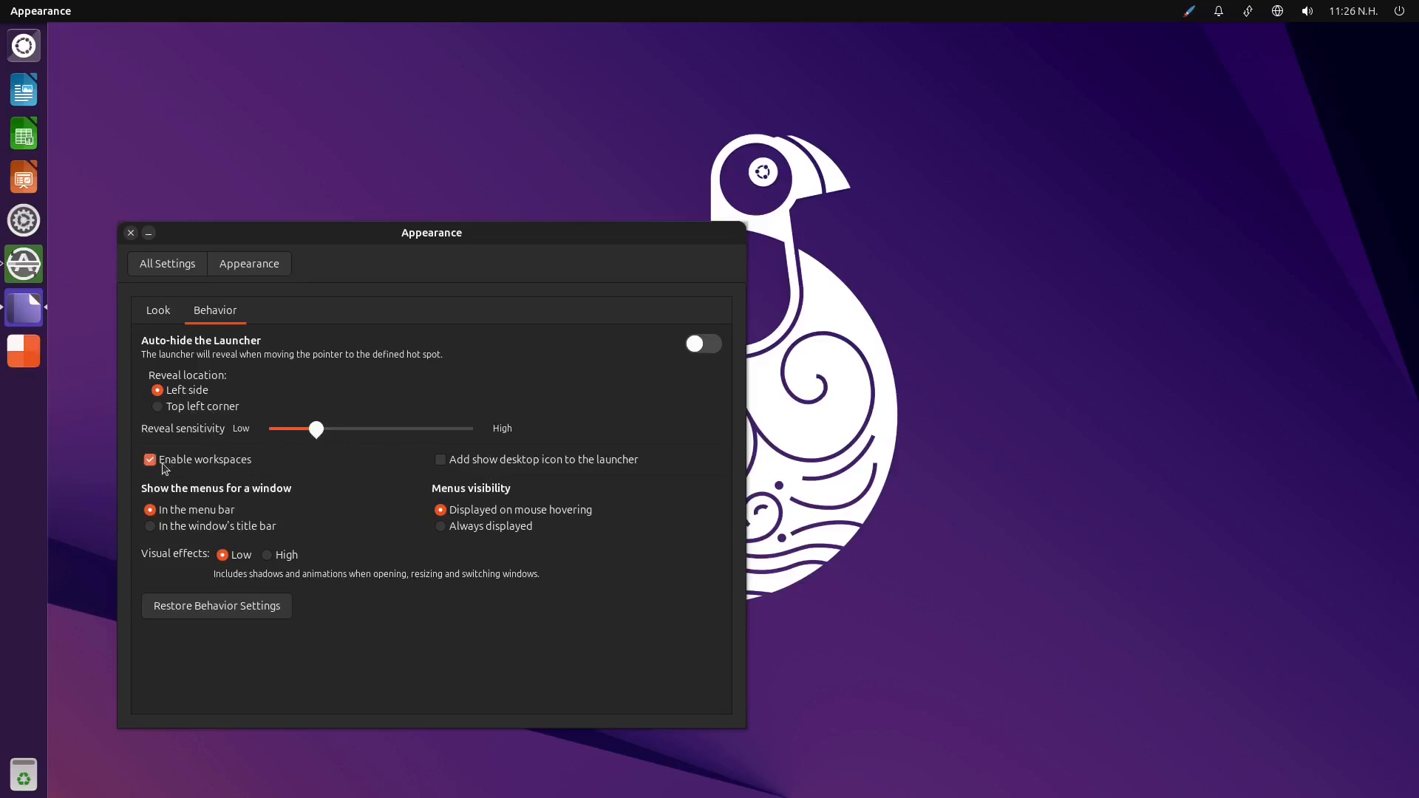
left_click(13, 362)
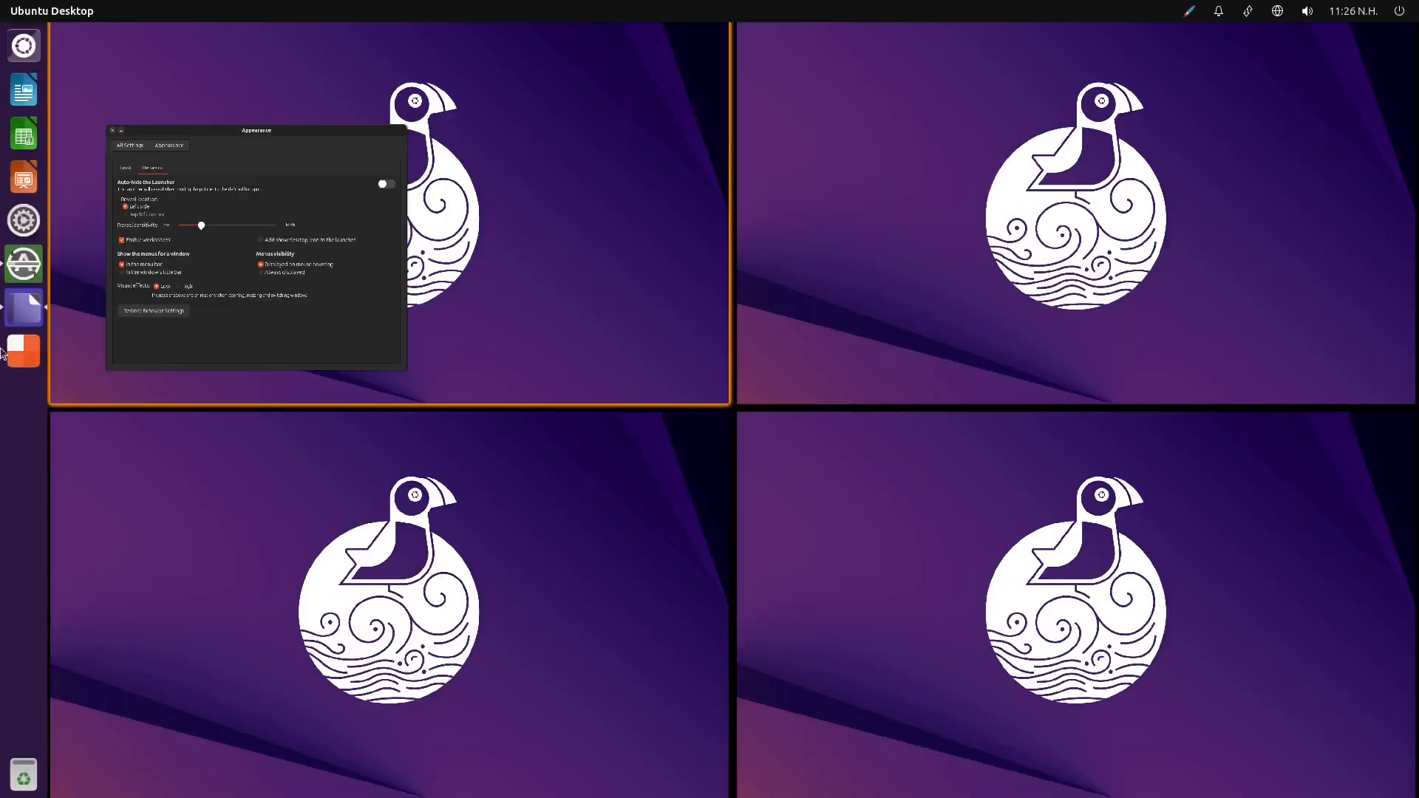
left_click(33, 342)
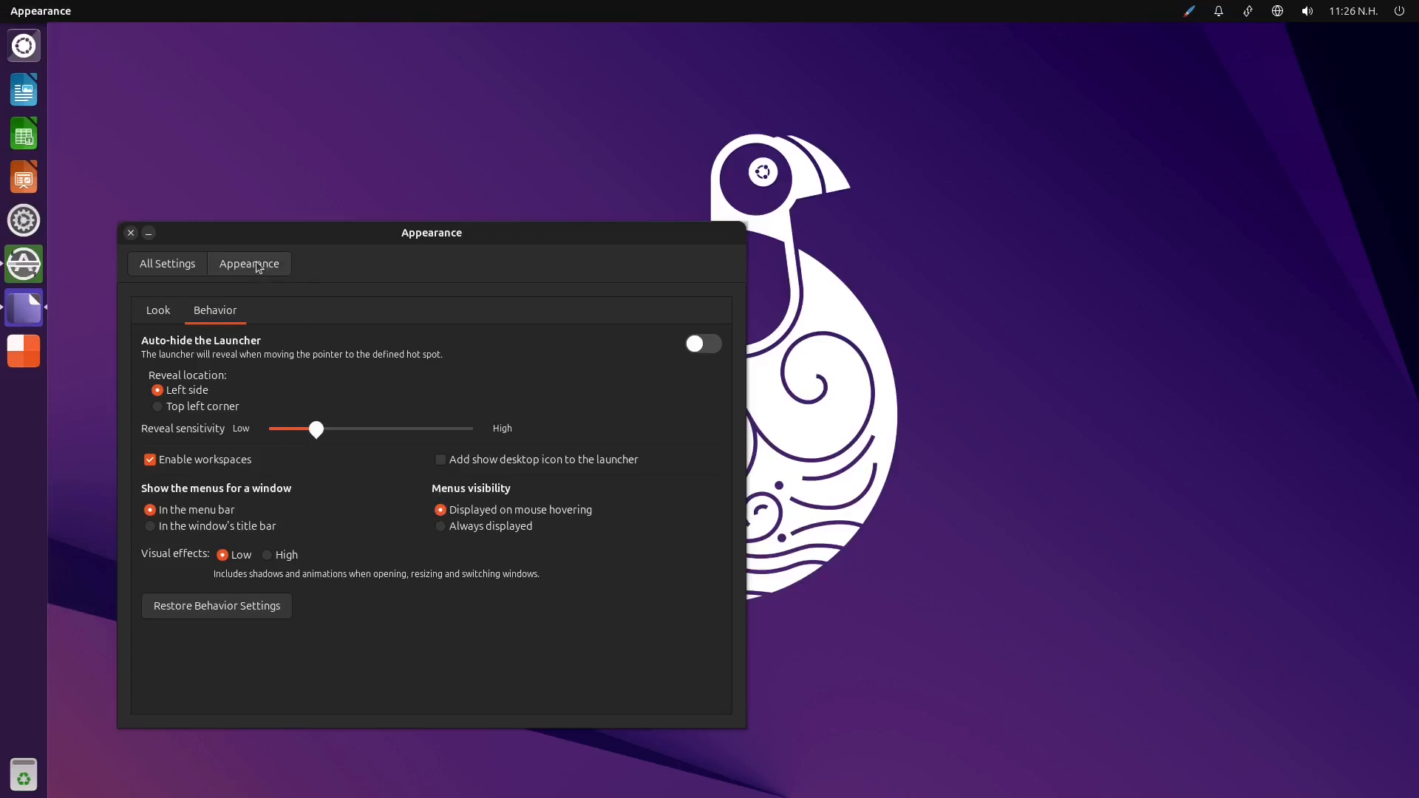
Look over the available theme colors, set the Launcher icon size to 44, and close the system settings
left_click(160, 312)
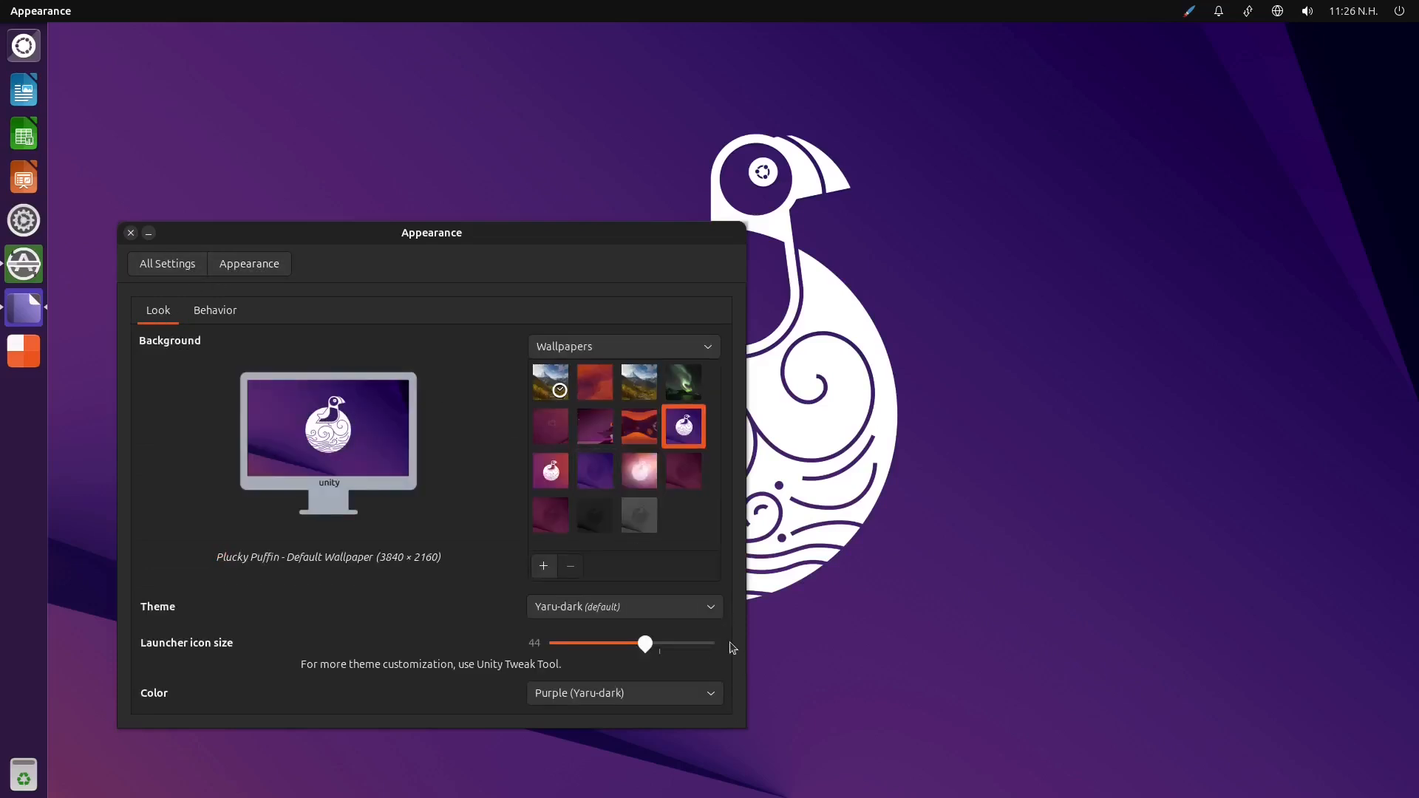
left_click(706, 698)
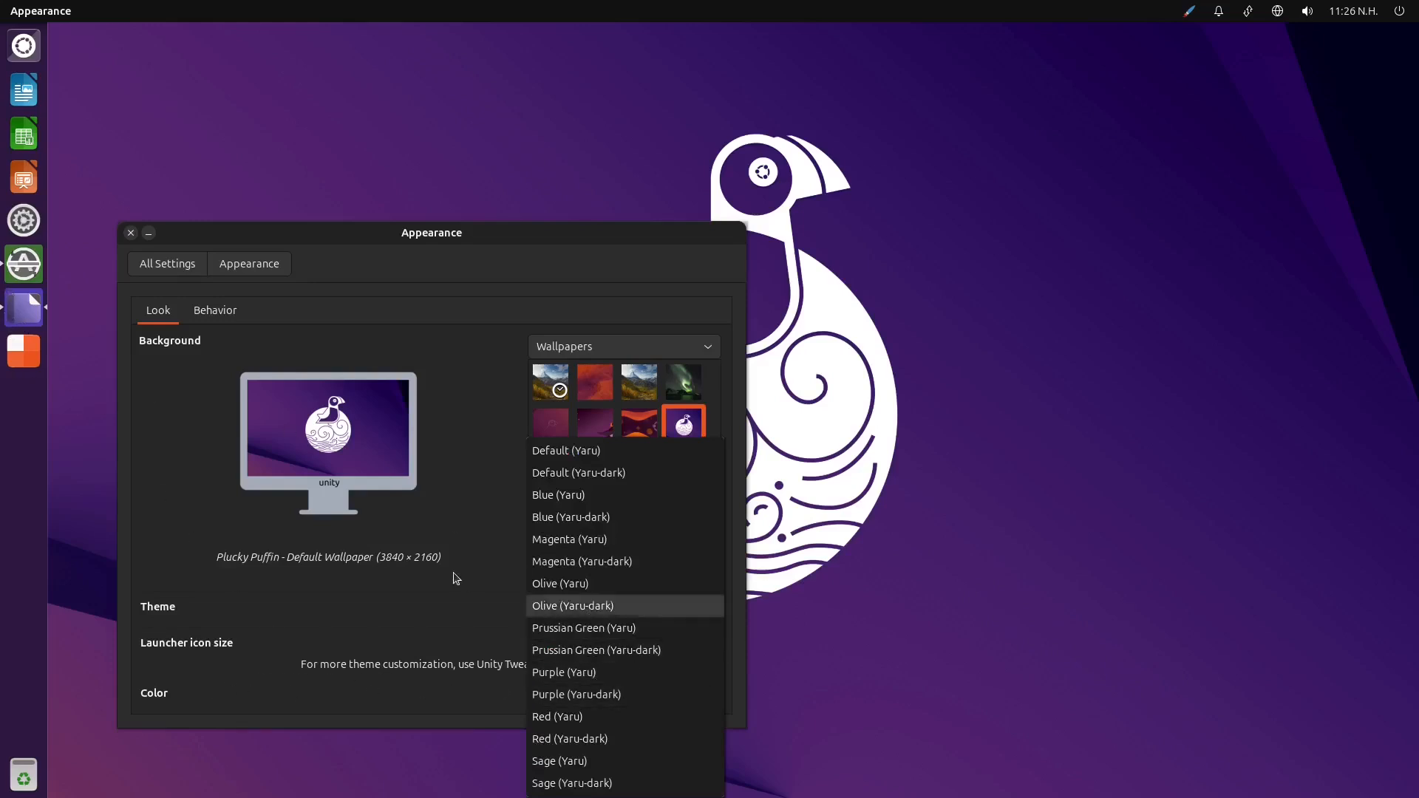
left_click(356, 611)
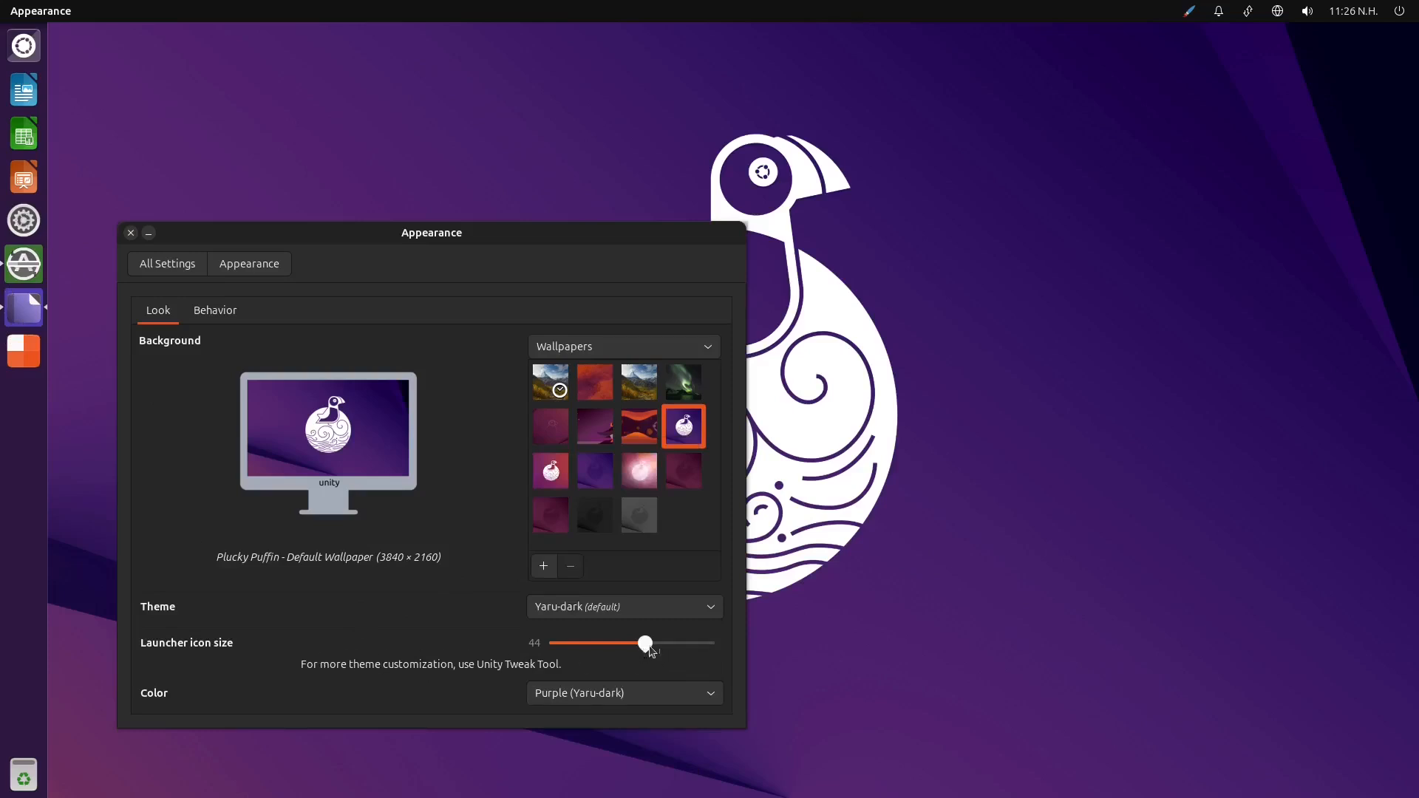
mouse_move(648, 648)
left_mouse_down()
mouse_move(601, 654)
mouse_move(716, 662)
mouse_move(653, 666)
left_mouse_up()
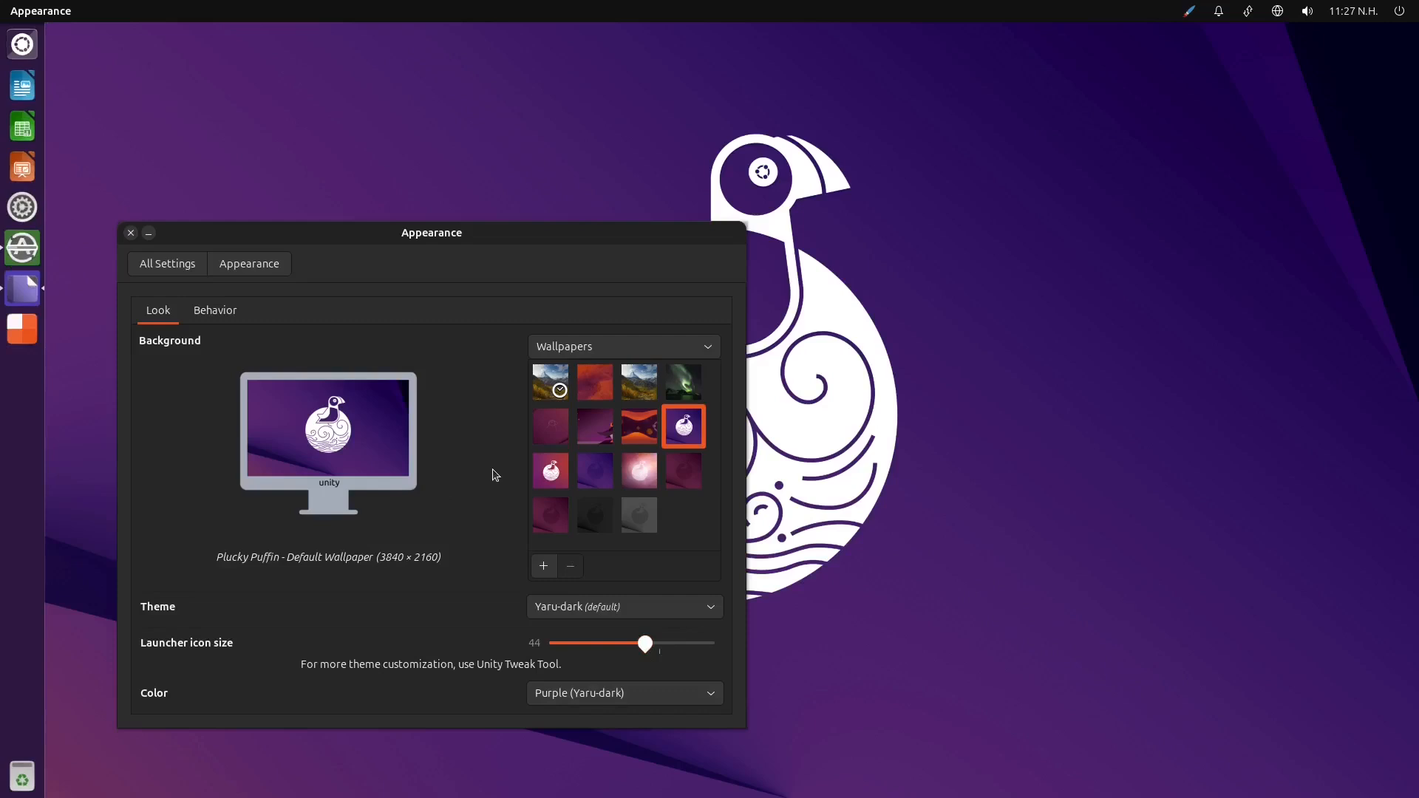
left_click(190, 264)
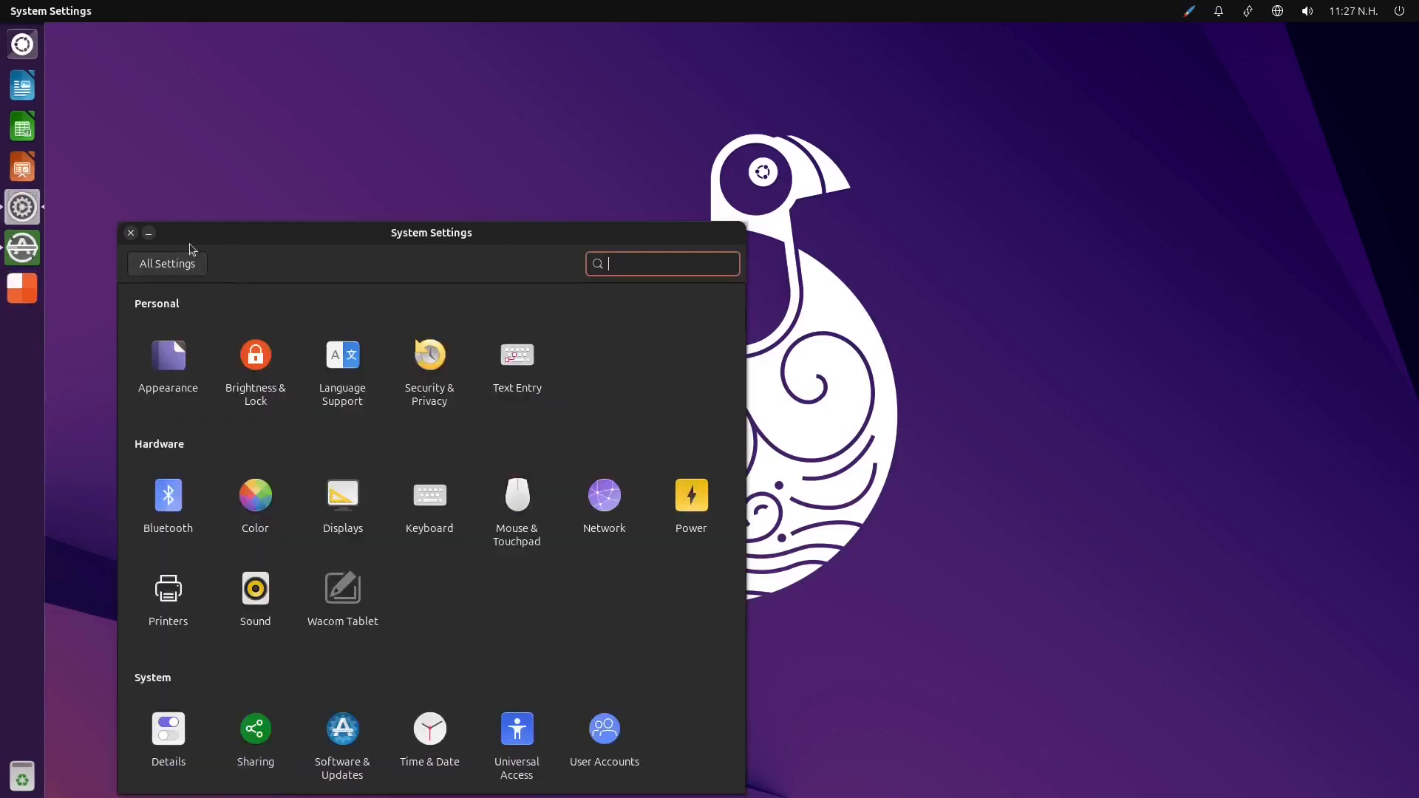
left_click(131, 233)
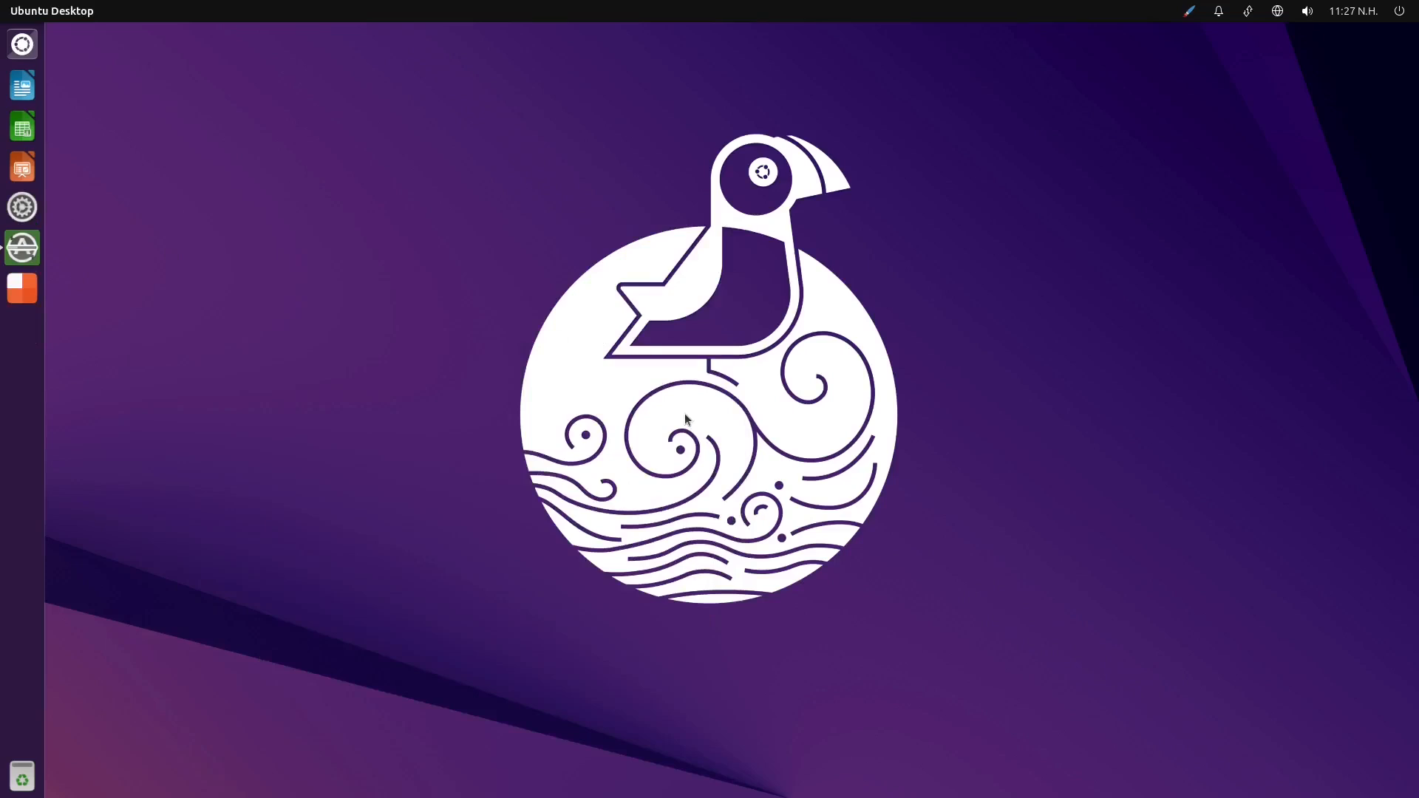
Open the applications view of the Dash, clear the previous search, and expand the full list of installed applications
left_click(13, 49)
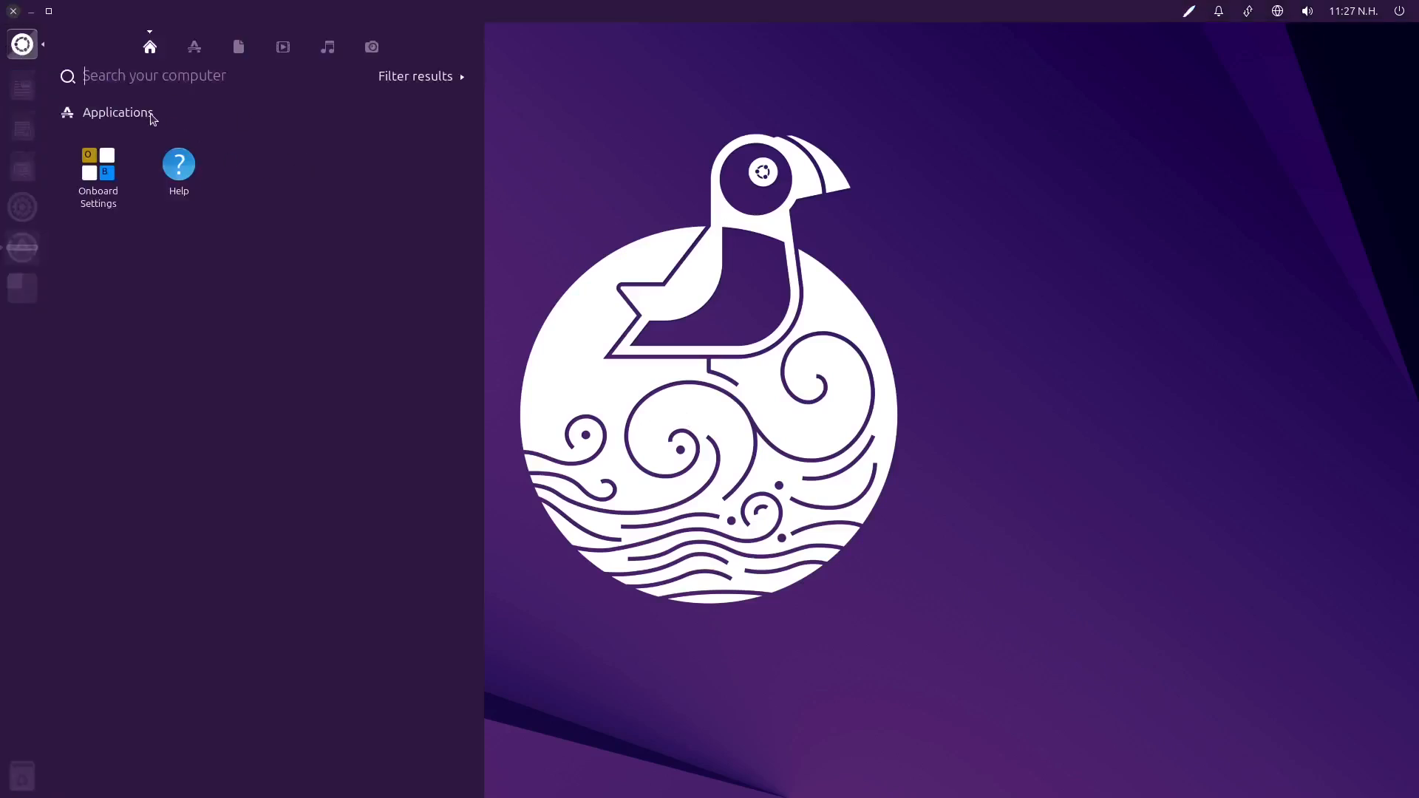
left_click(194, 47)
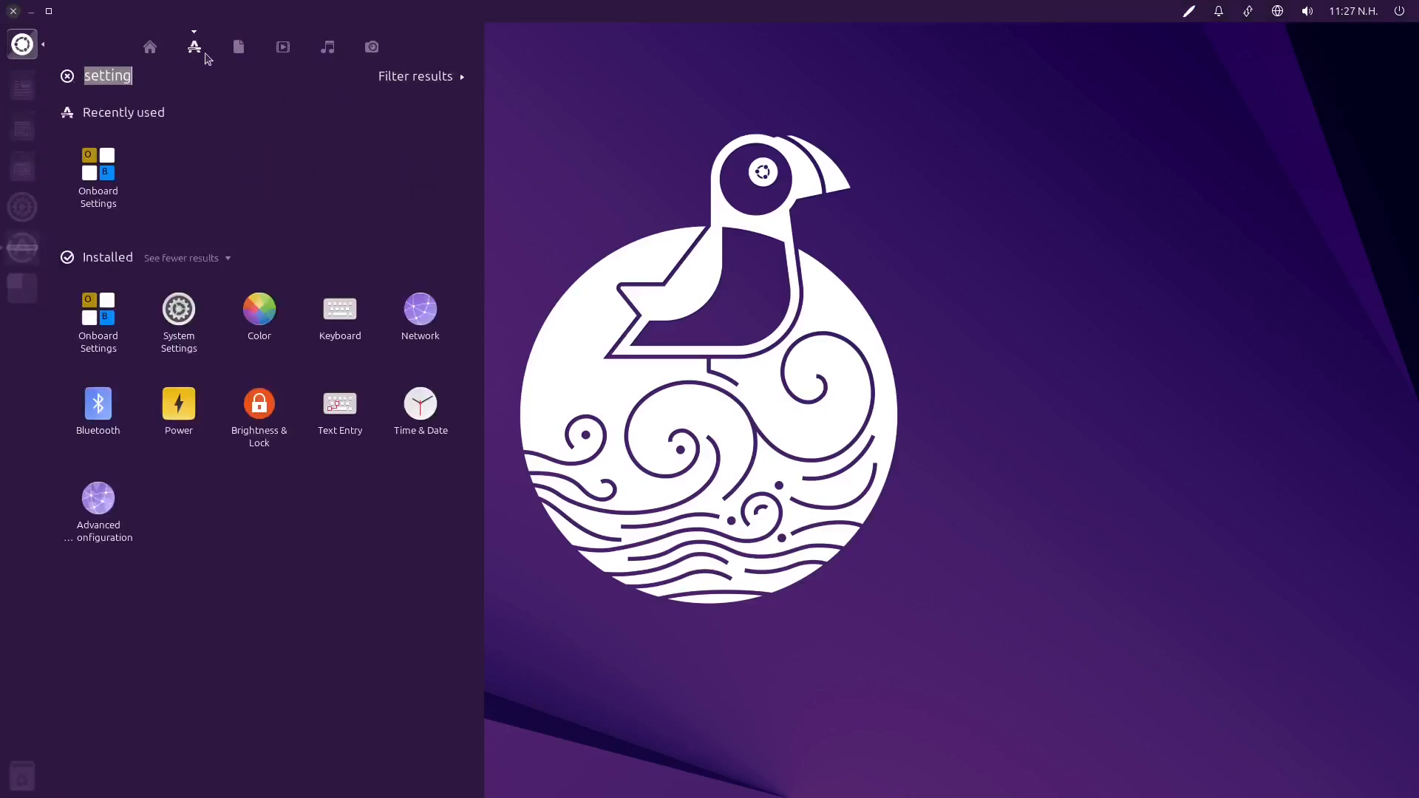
left_click(220, 258)
left_click(211, 266)
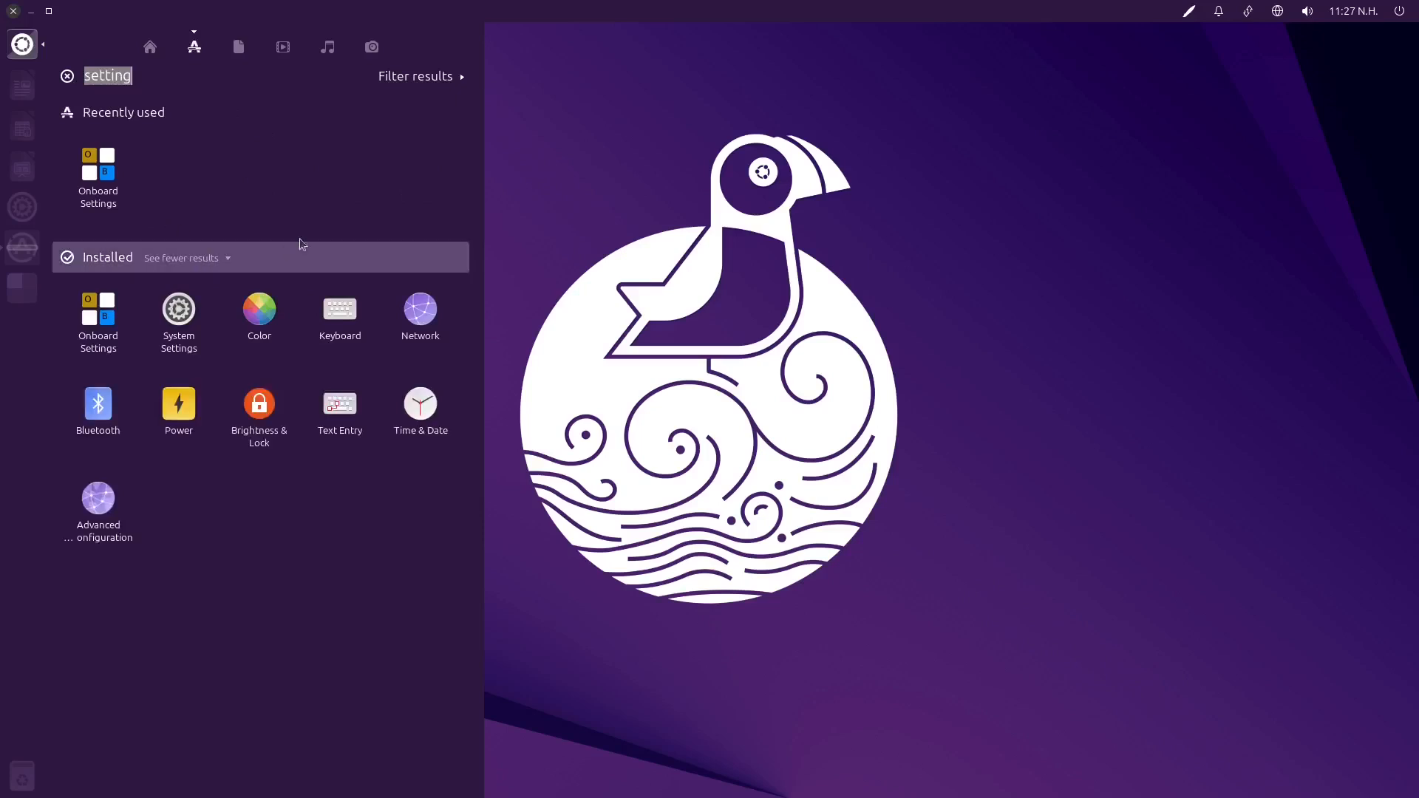
key("BackSpace")
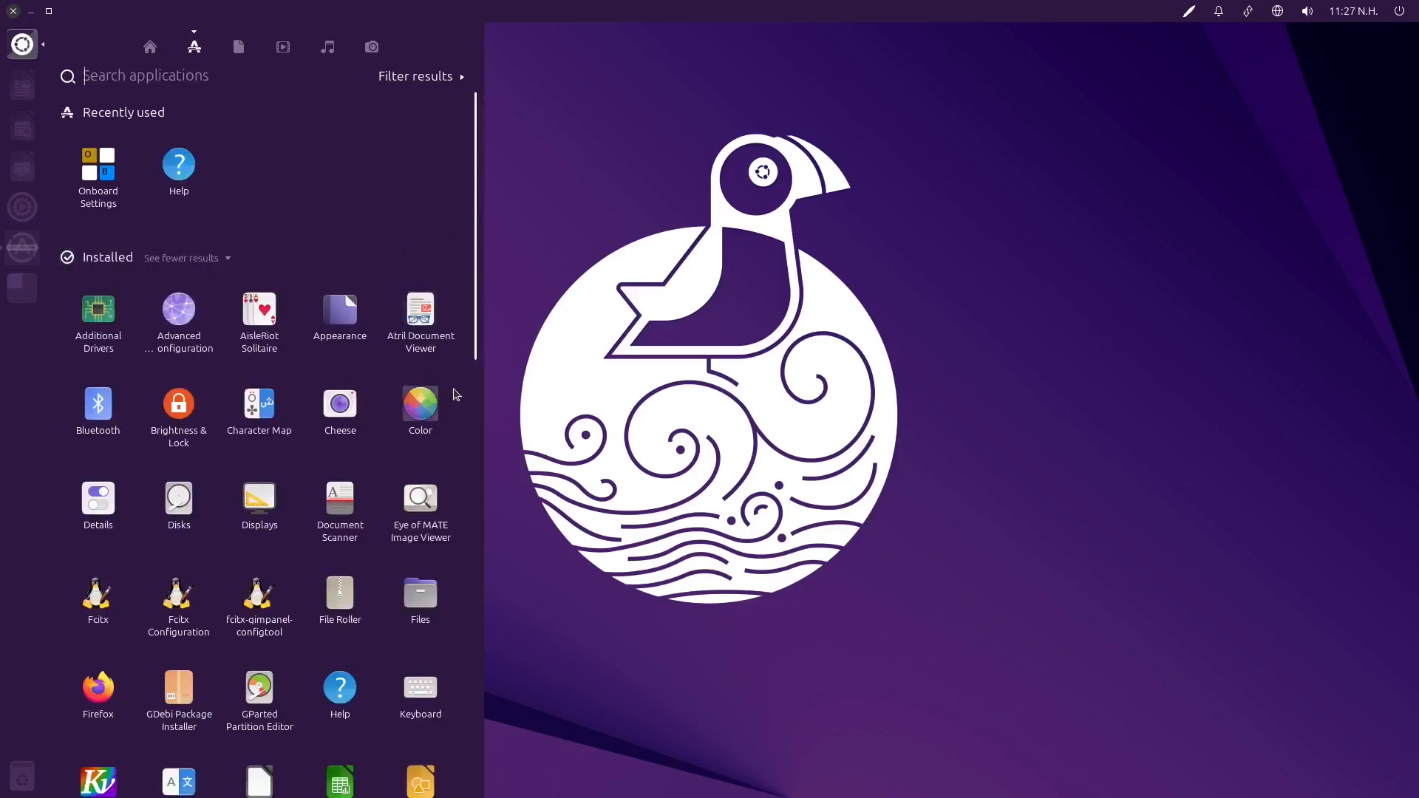
left_click(209, 257)
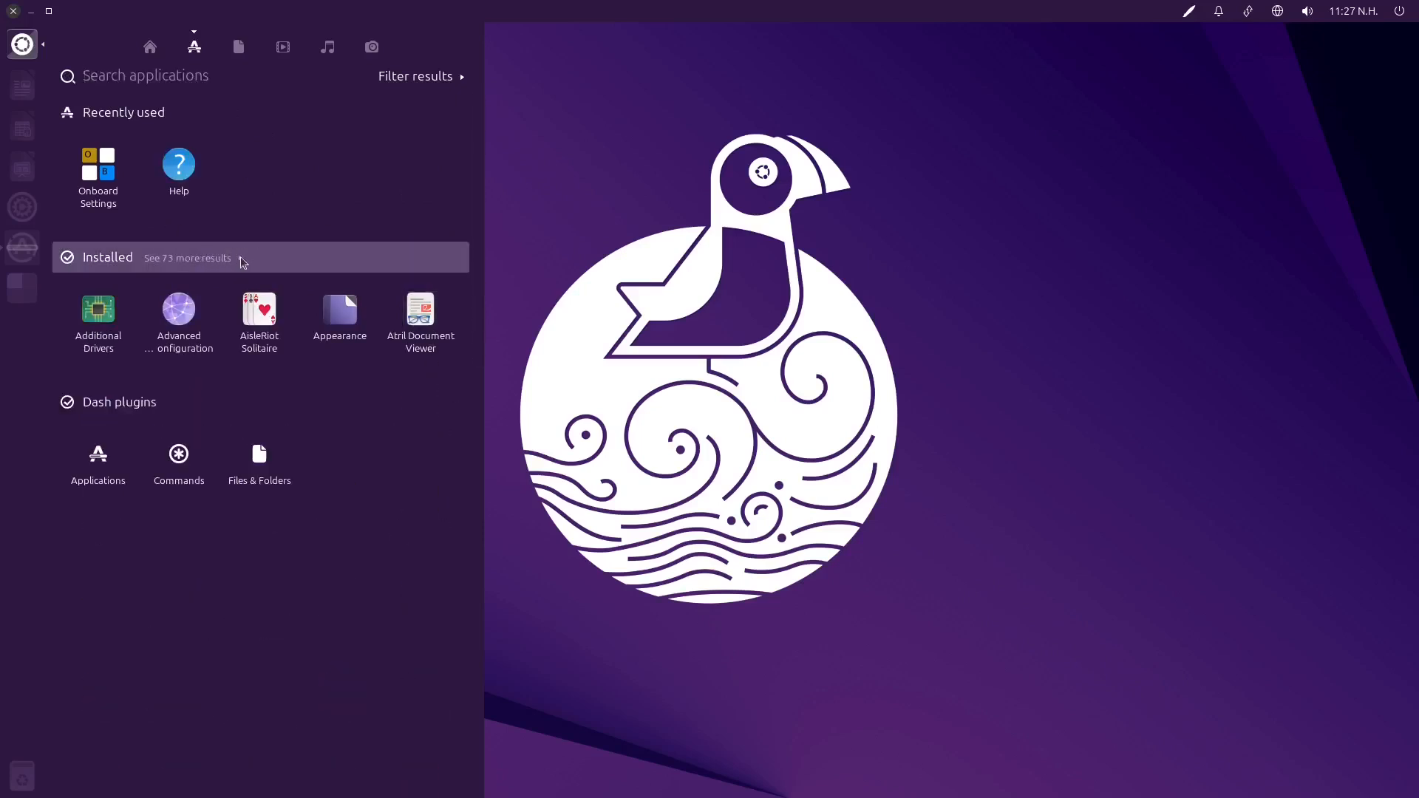
left_click(240, 264)
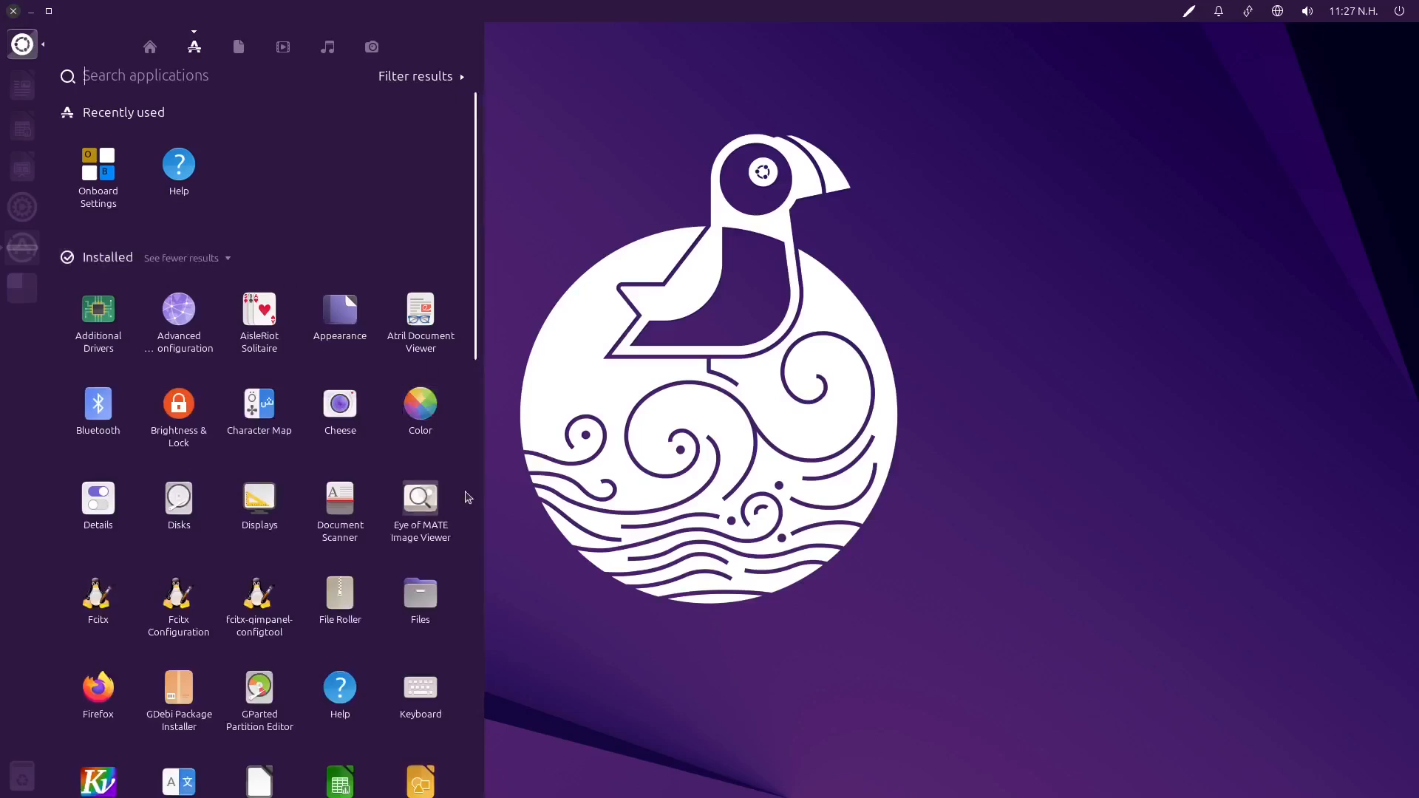
Look through the installed applications in the Dash, from office and accessory programs to system tools
scroll(467, 497, "down", 5)
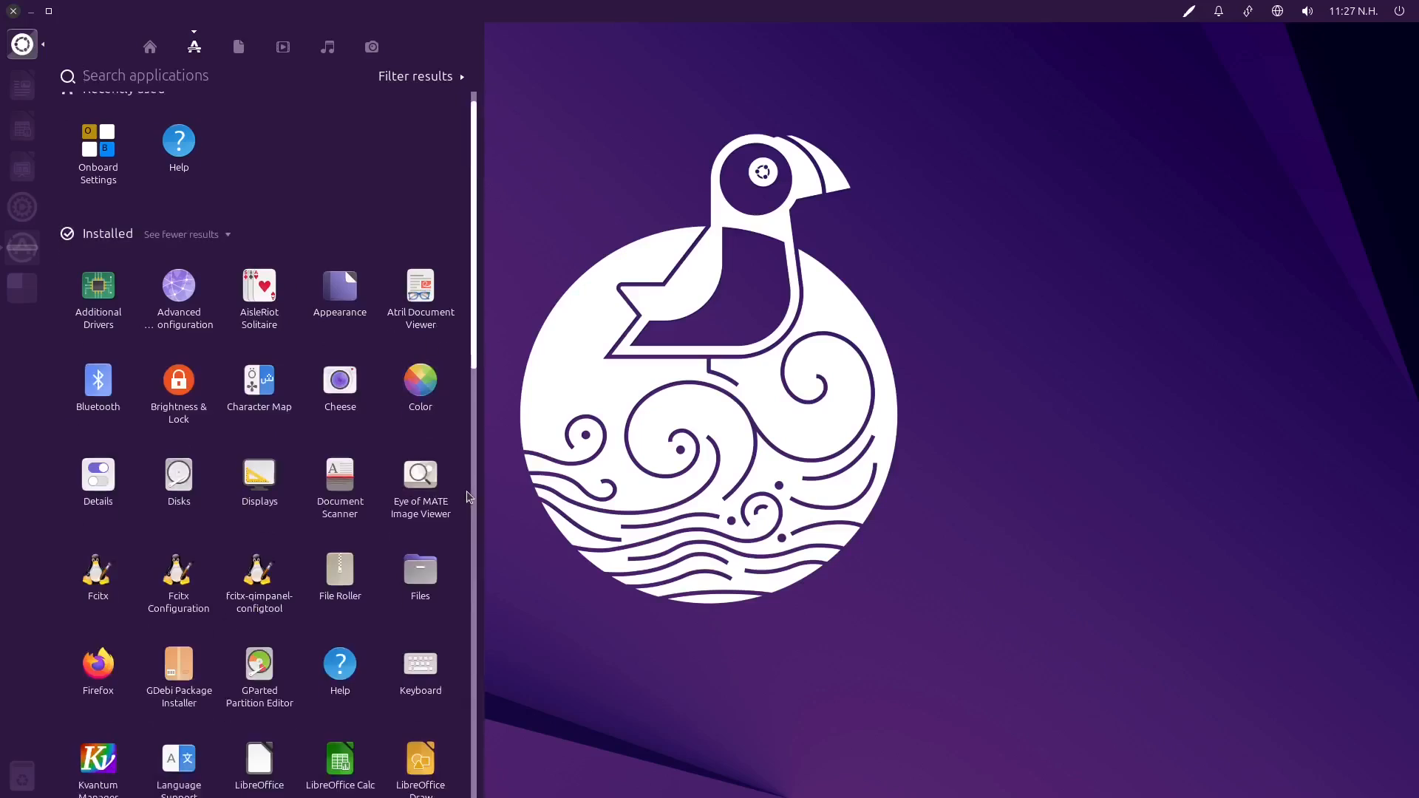
scroll(467, 497, "down", 4)
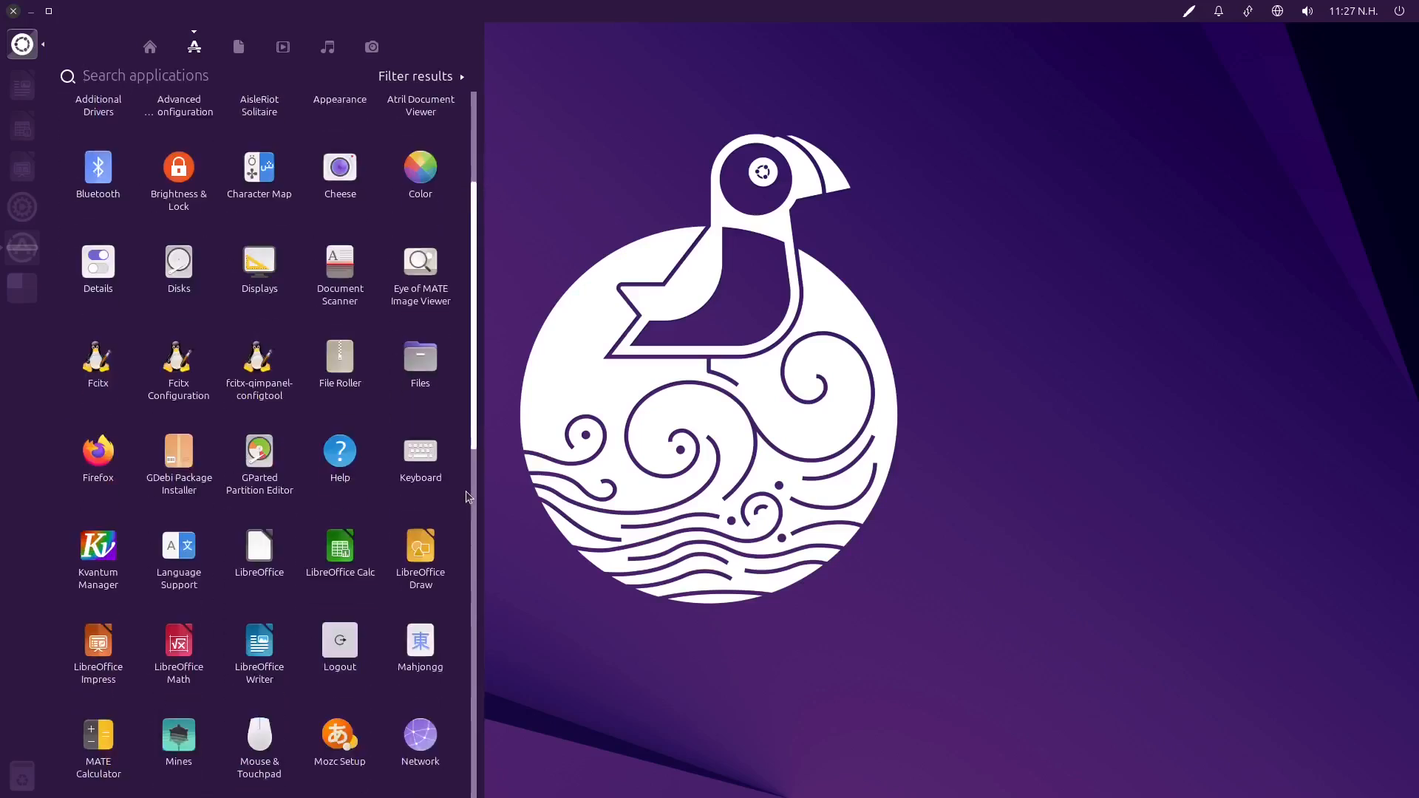
scroll(467, 497, "down", 2)
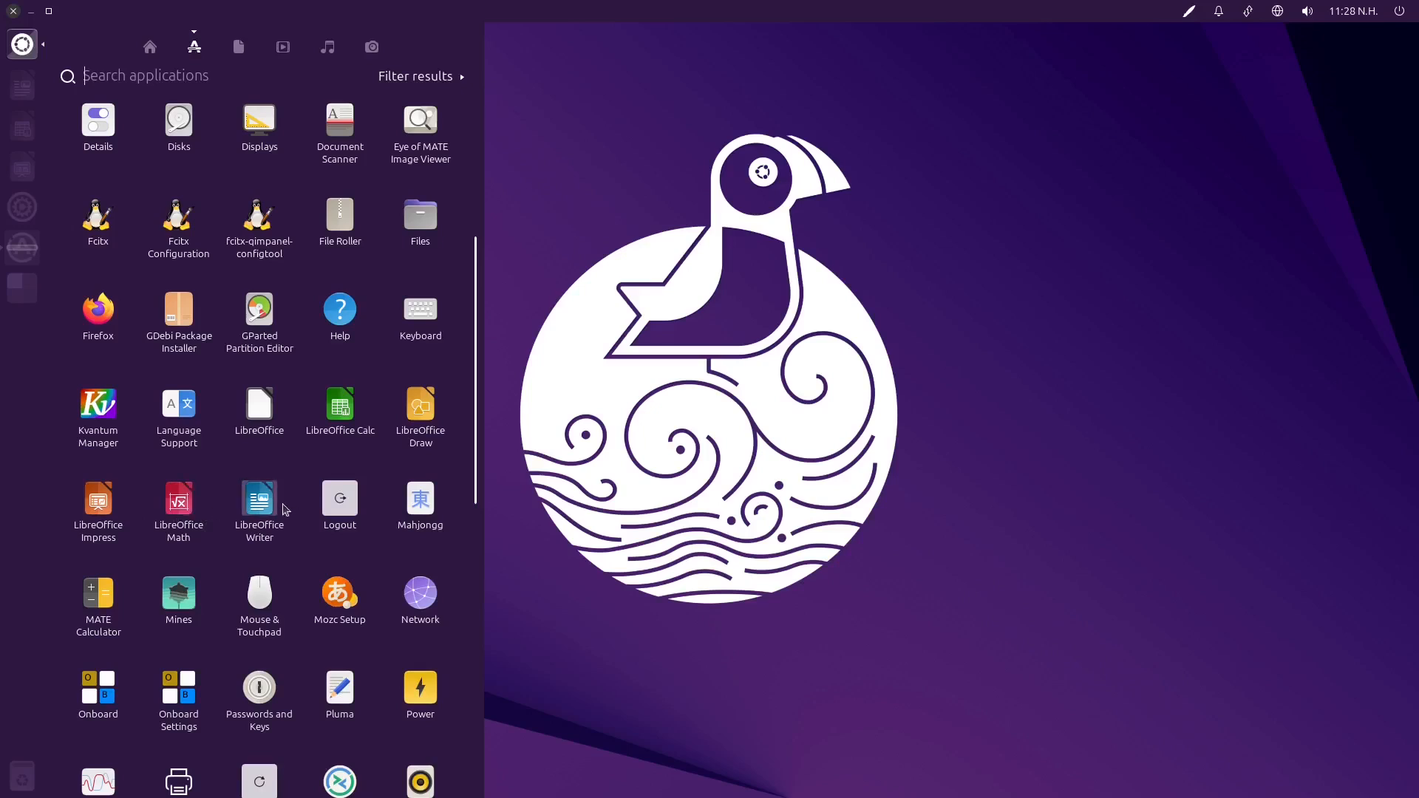
scroll(454, 525, "down", 1)
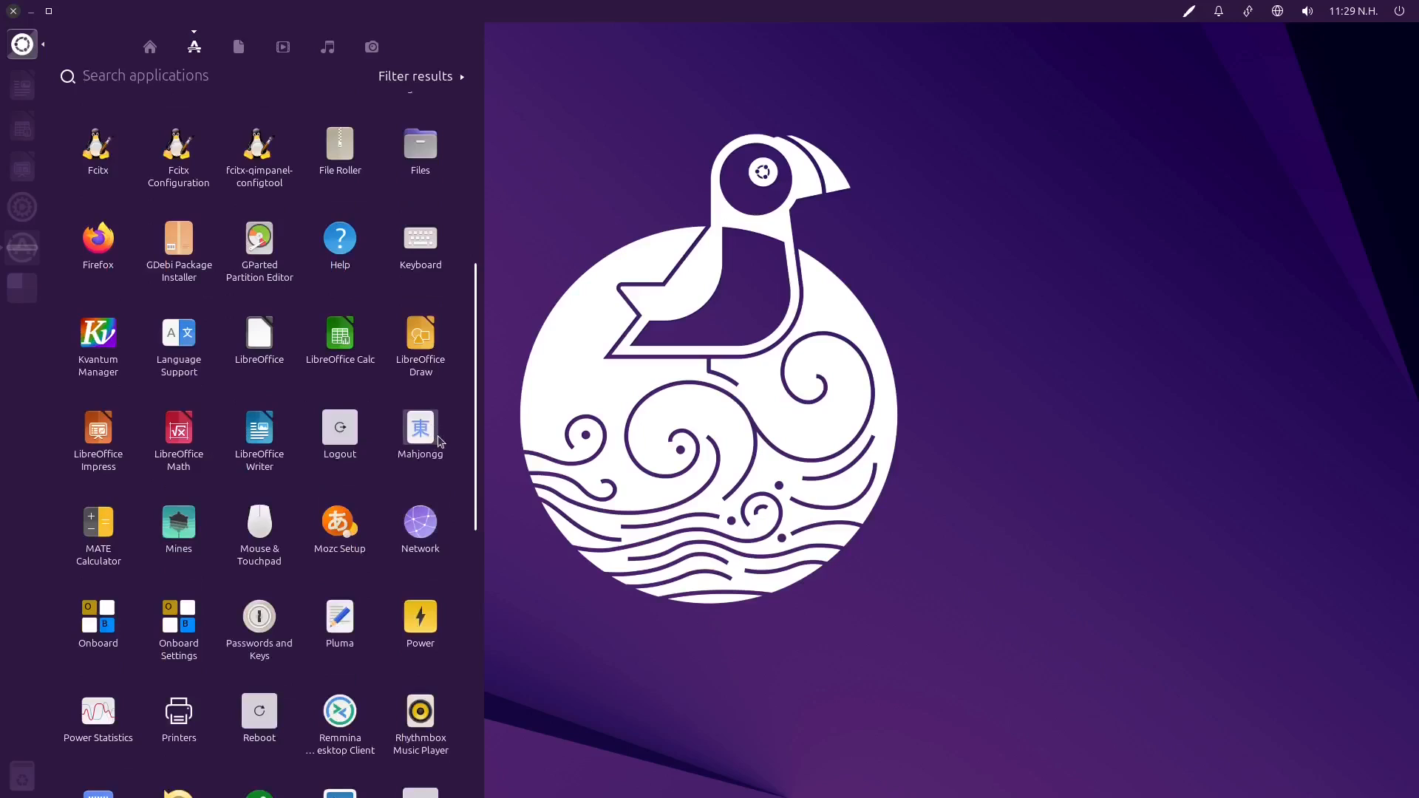
scroll(439, 441, "down", 4)
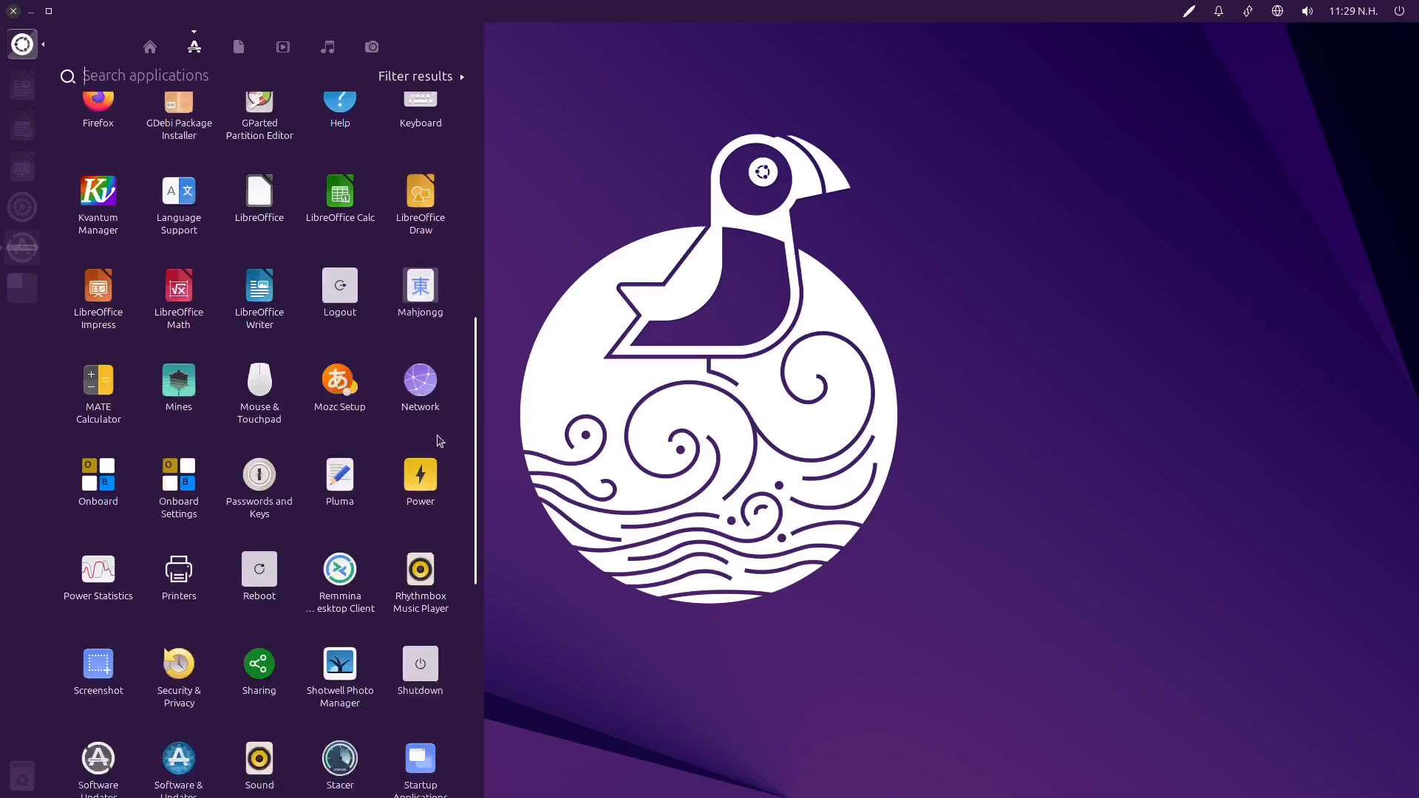
scroll(439, 441, "down", 3)
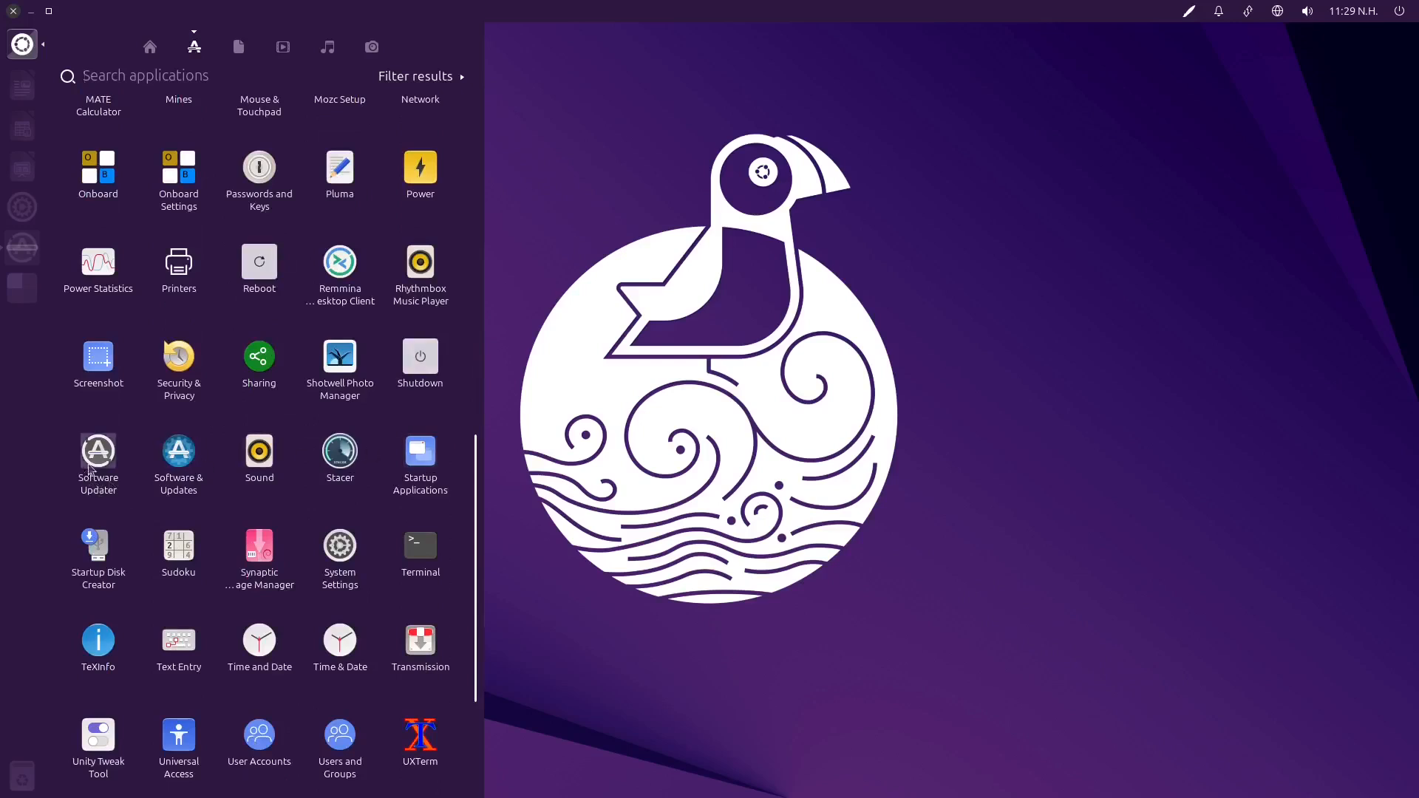
View the download sources in Software & Updates, close it, and reopen the Dash
left_click(171, 454)
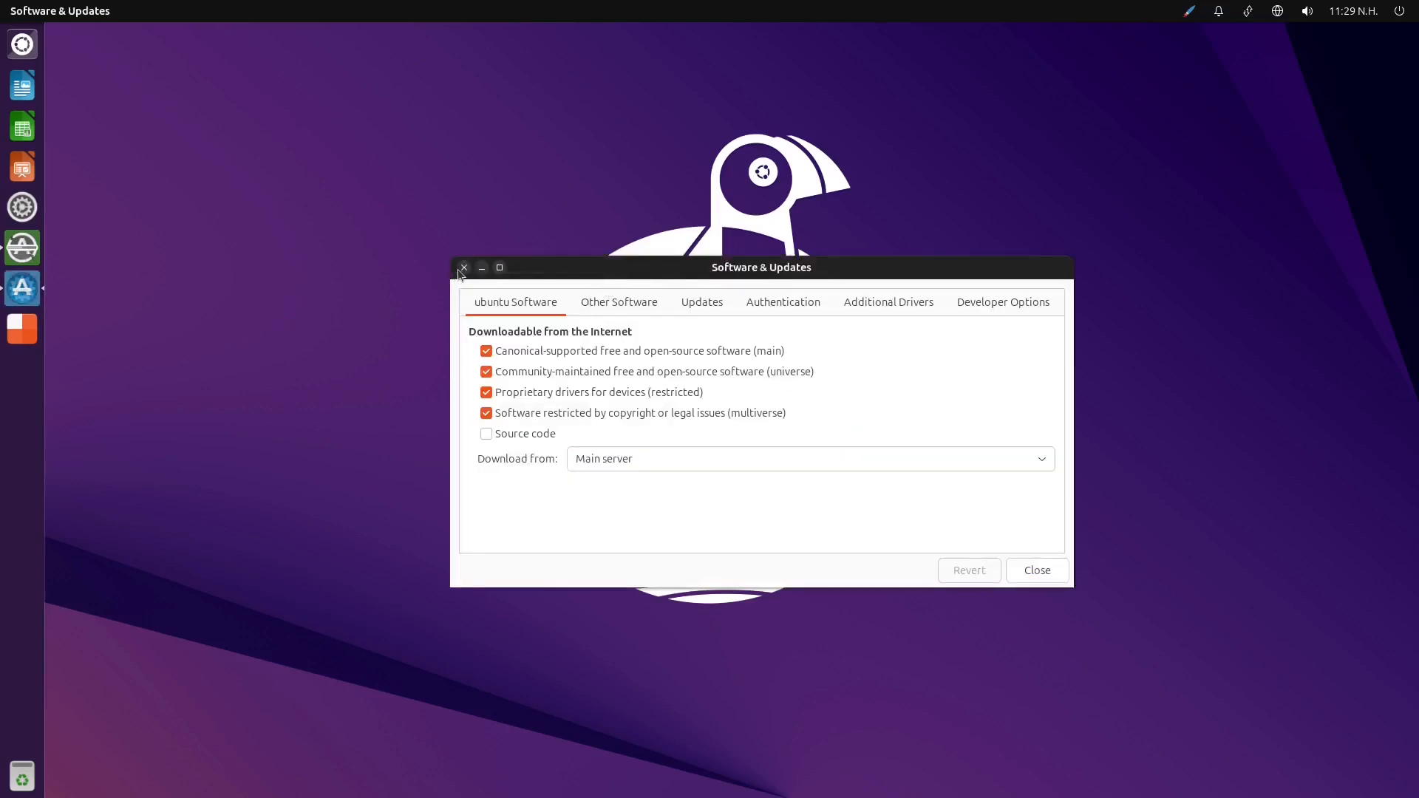
left_click(464, 268)
key("super")
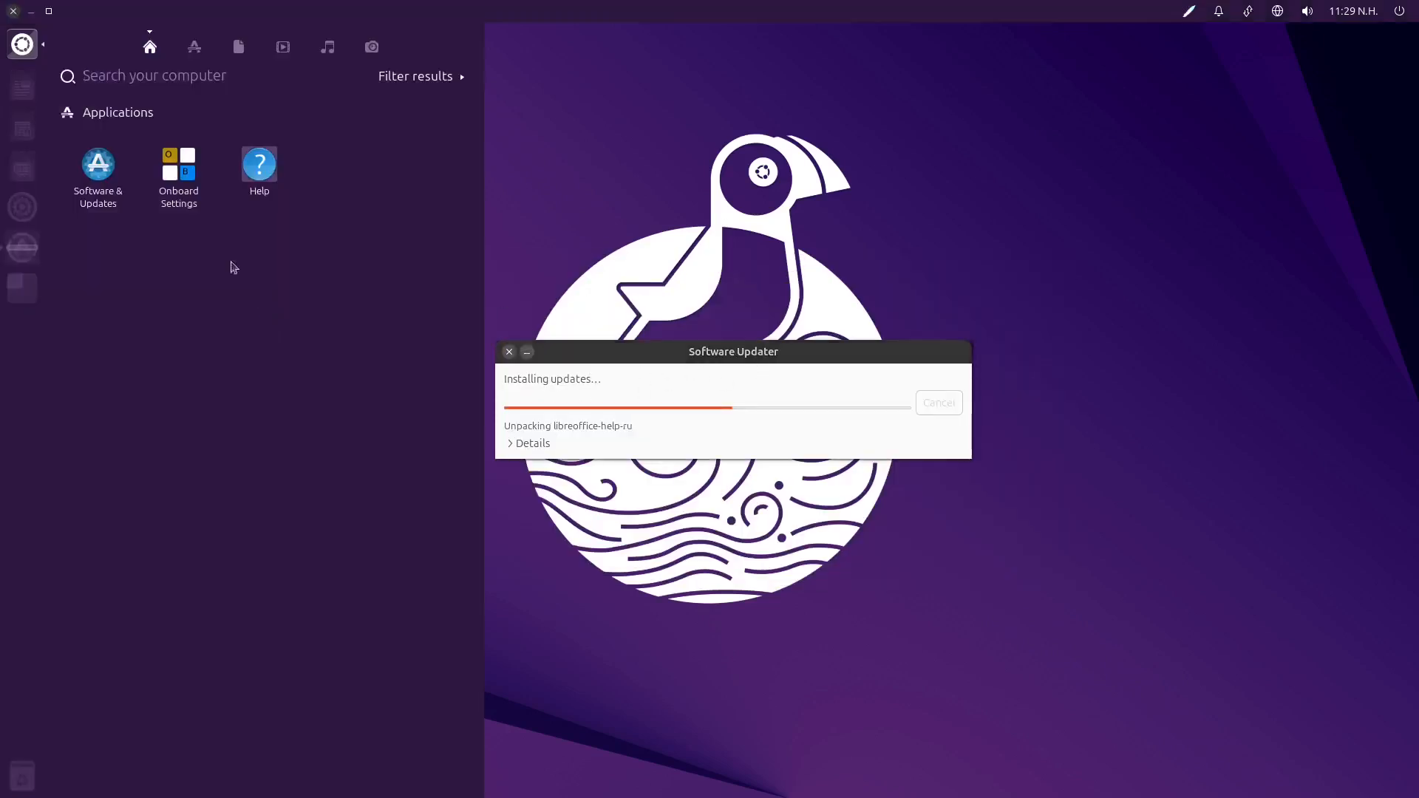
Look through the full list of installed applications in the Dash, down to the Dash plugins
left_click(194, 47)
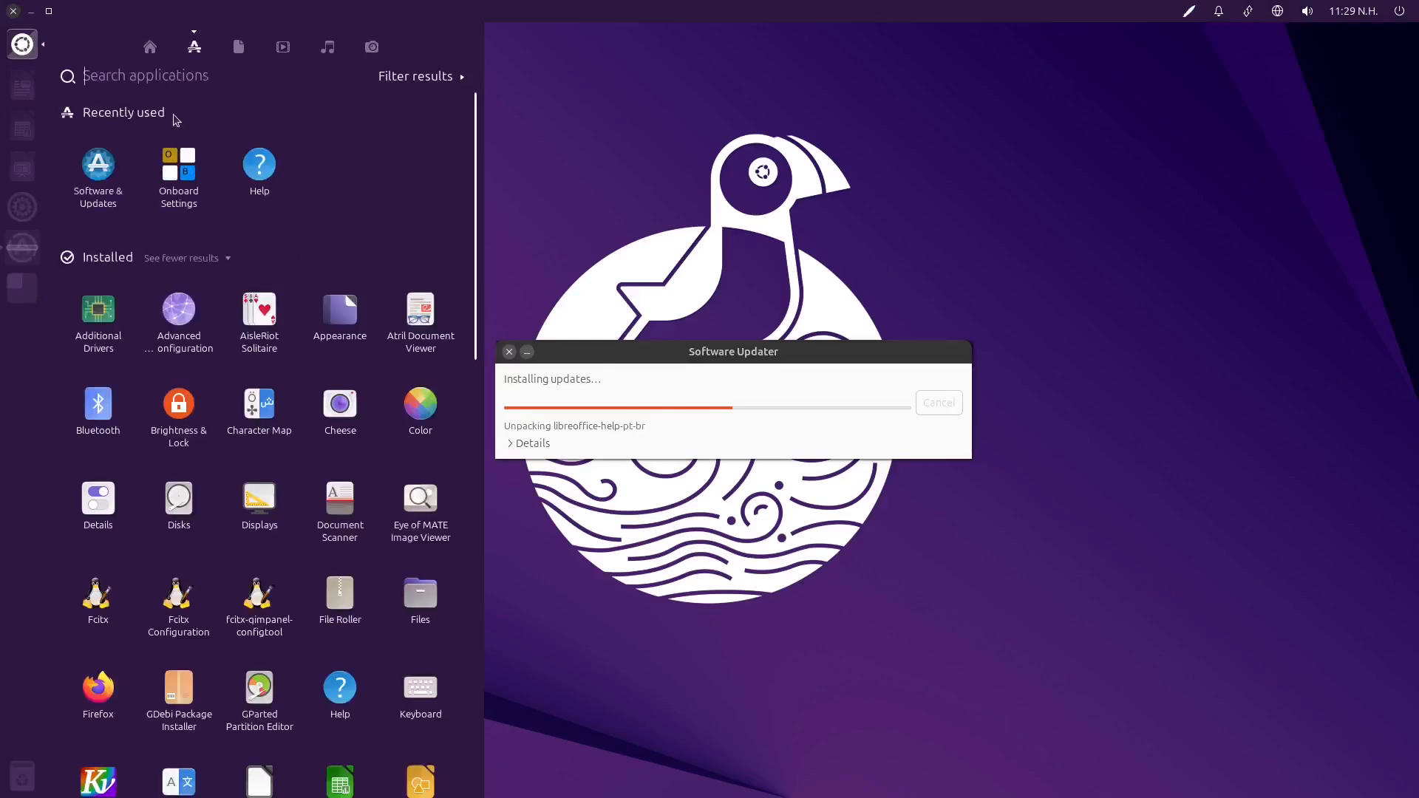
left_click(185, 258)
scroll(422, 531, "down", 2)
scroll(423, 530, "down", 5)
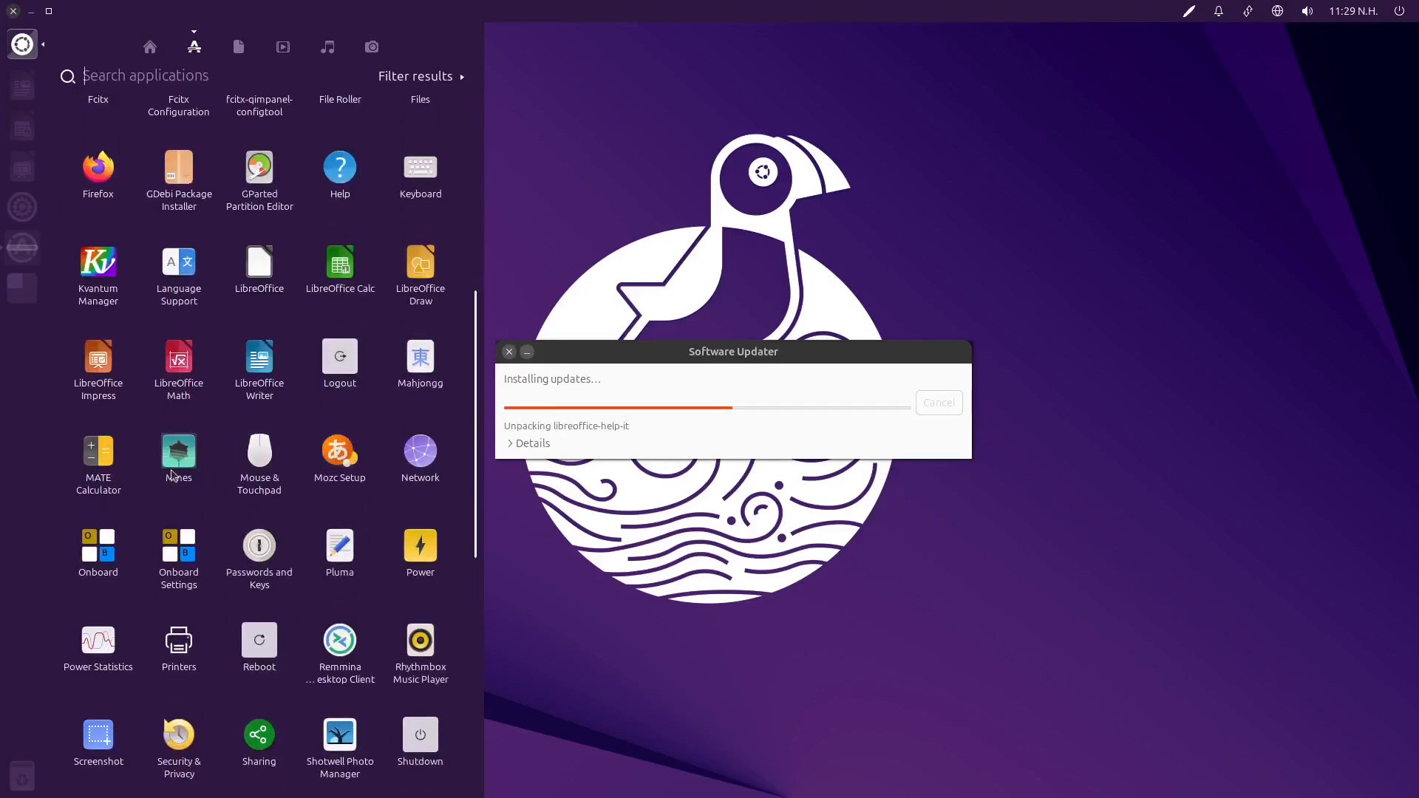
scroll(266, 473, "down", 1)
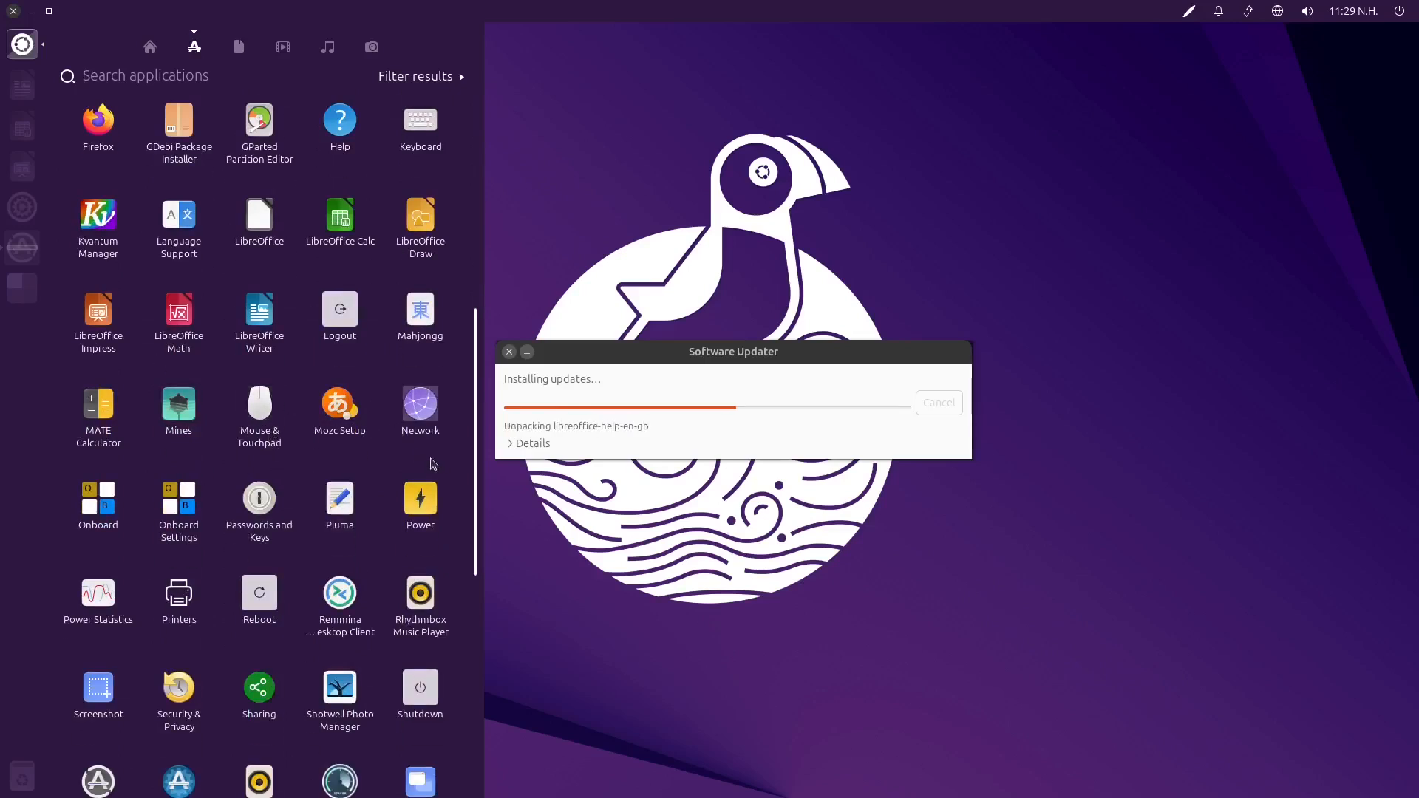
scroll(442, 462, "down", 5)
scroll(441, 461, "down", 6)
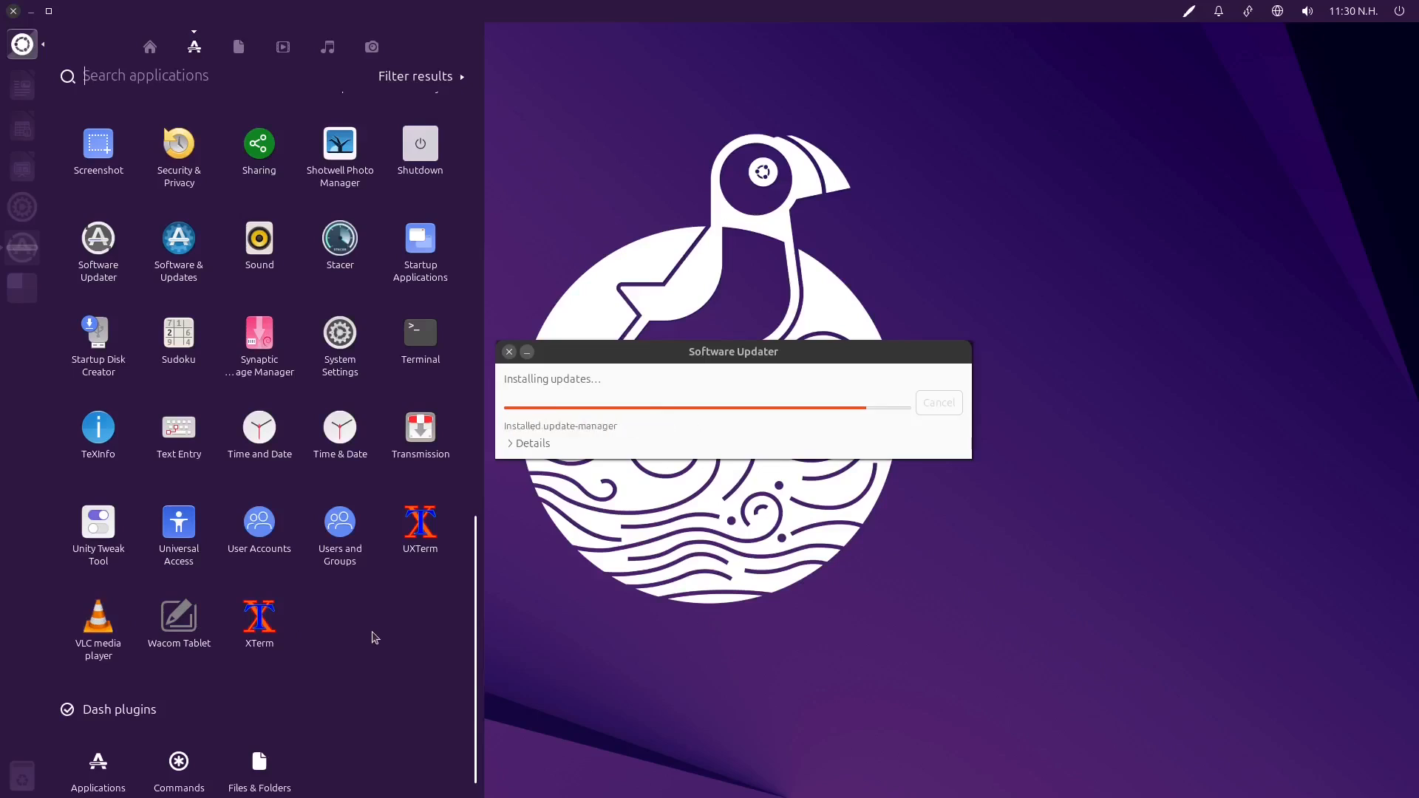
Try to run Synaptic Package Manager by authenticating with the account password, and dismiss the resulting dialog
left_click(259, 333)
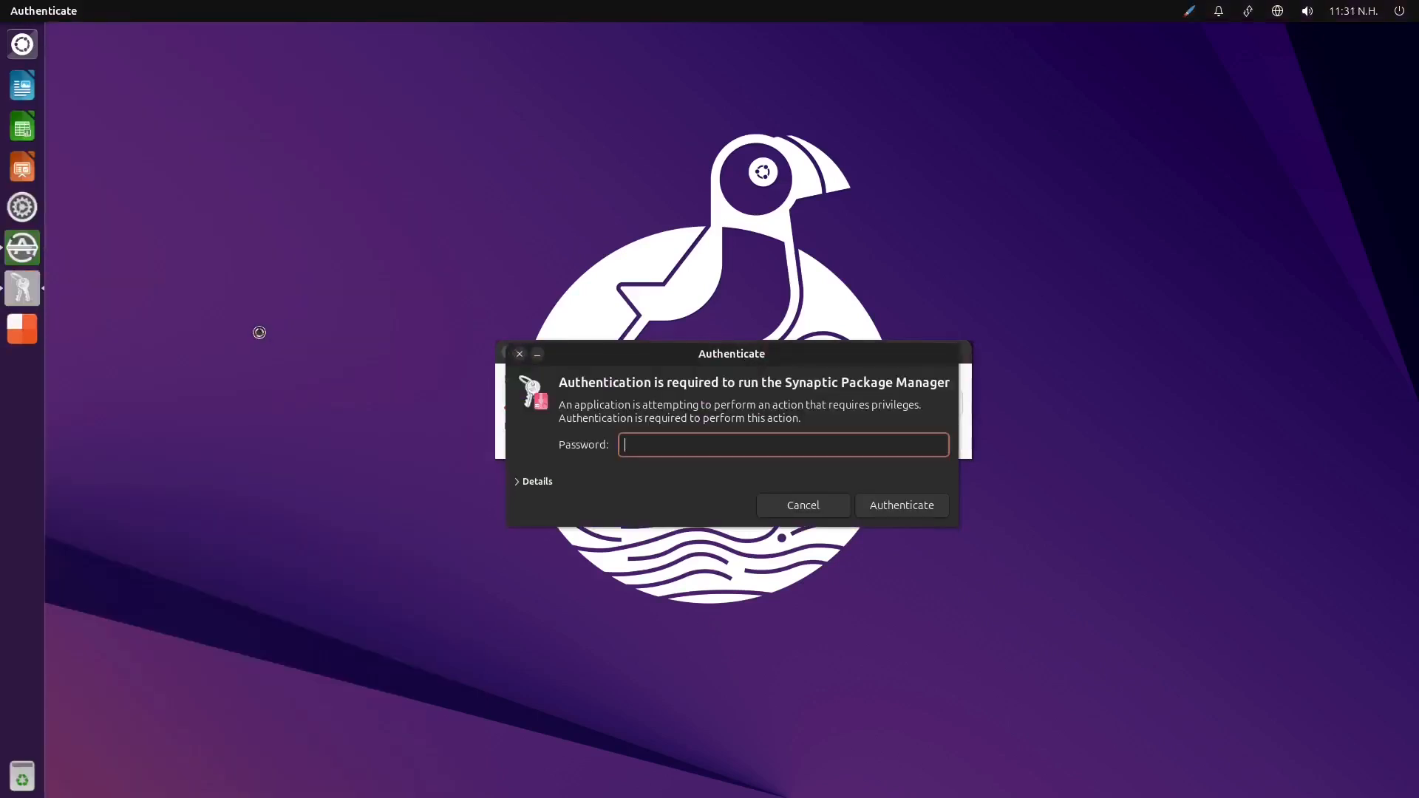
left_click_drag(709, 353, 473, 126)
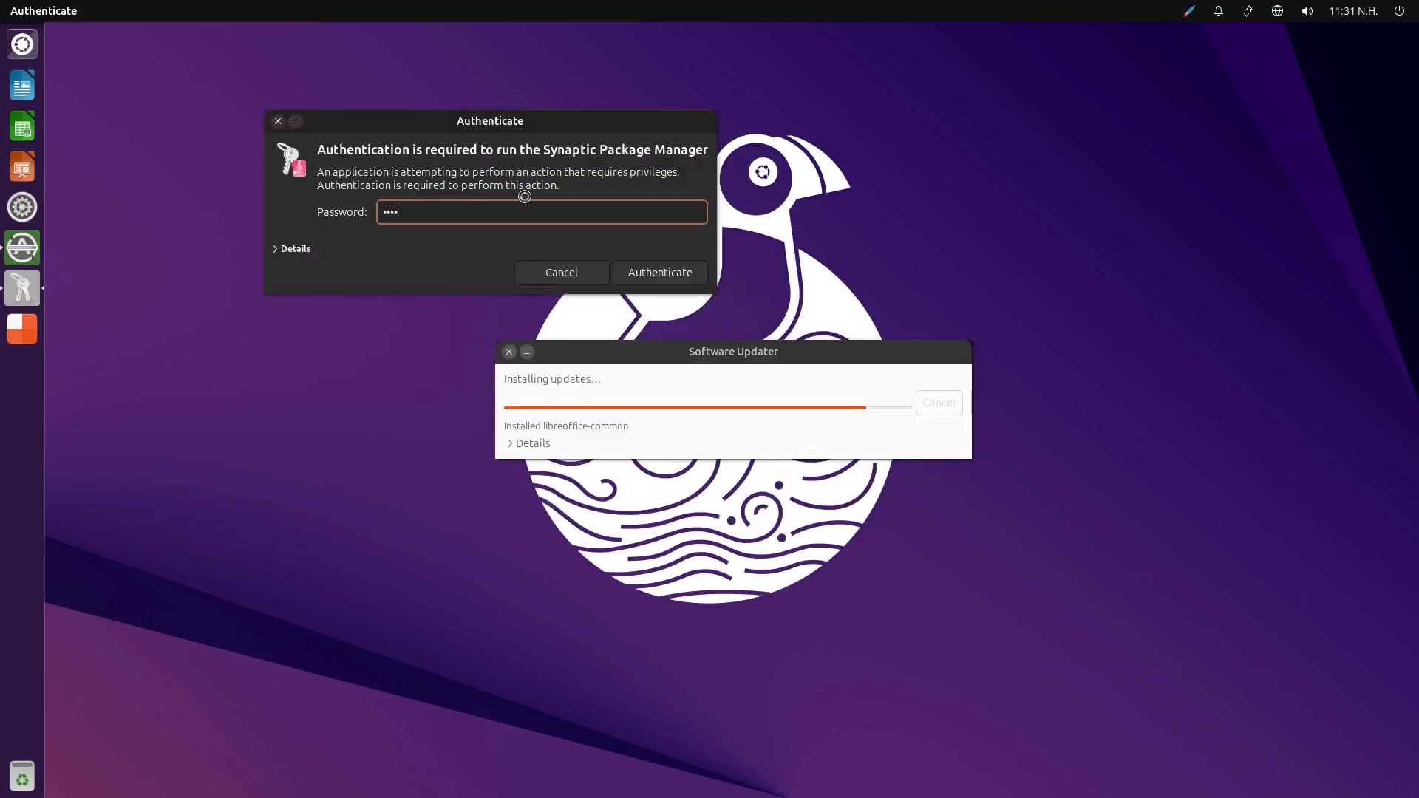
key("Return")
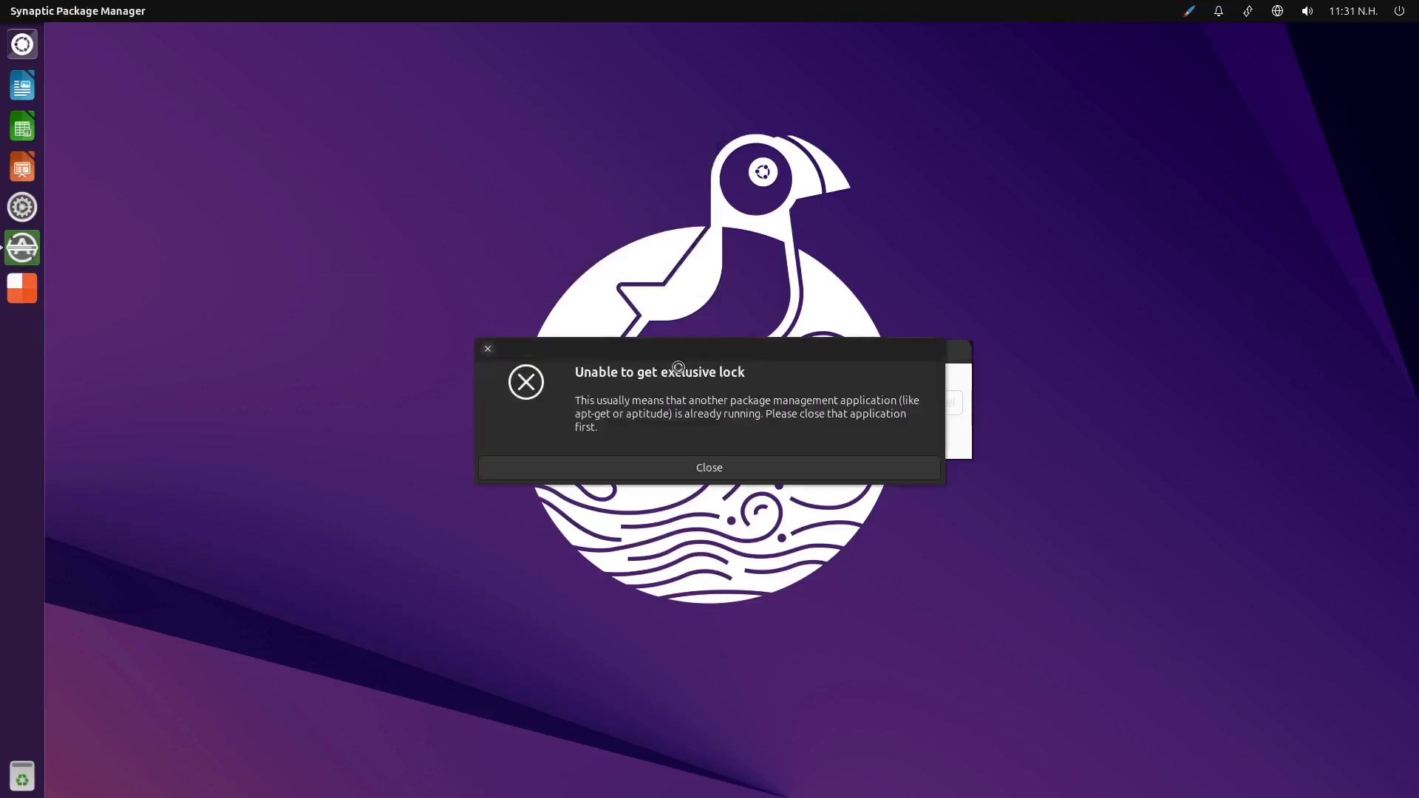
left_click(709, 468)
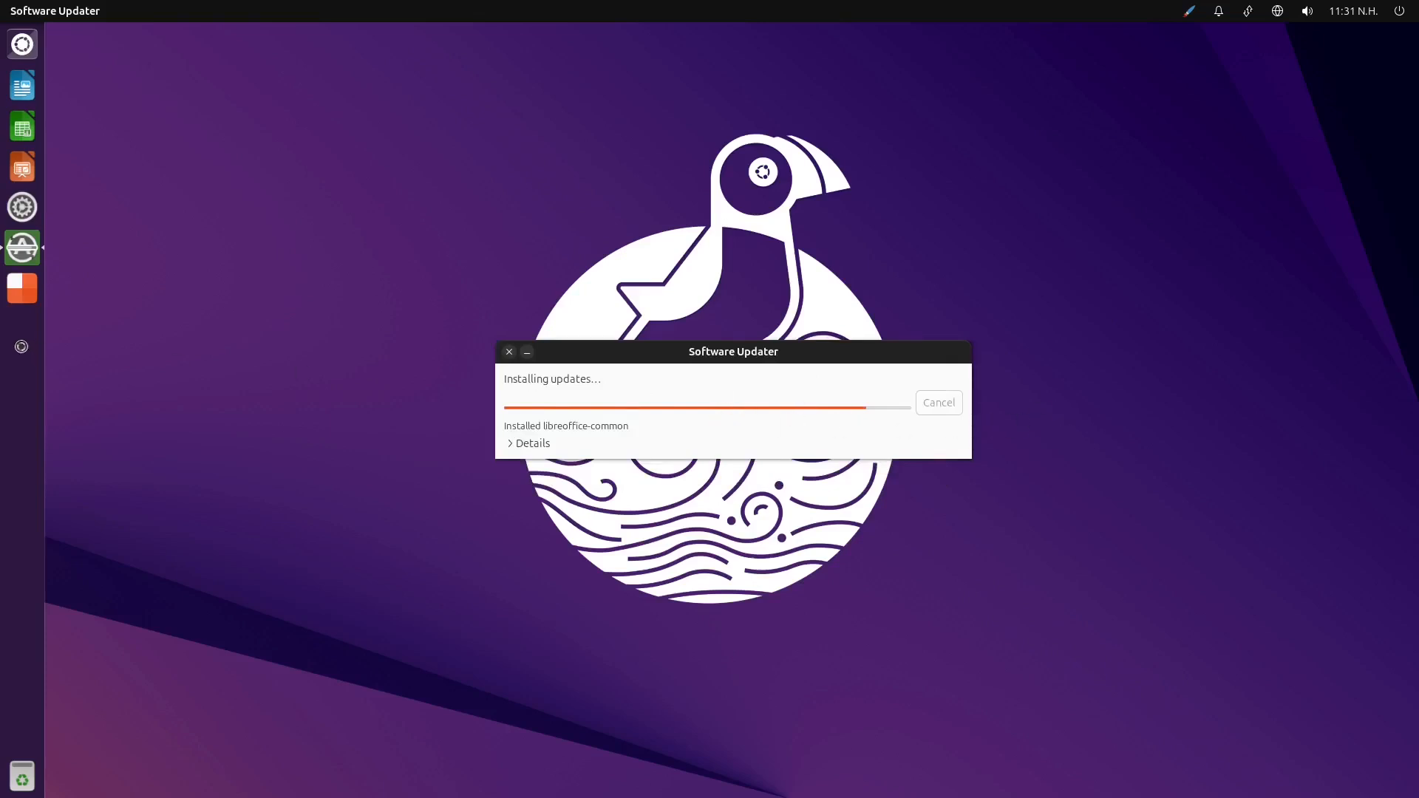
View the workspace overview, return to the first workspace, and dismiss the finished Software Updater
left_click(26, 294)
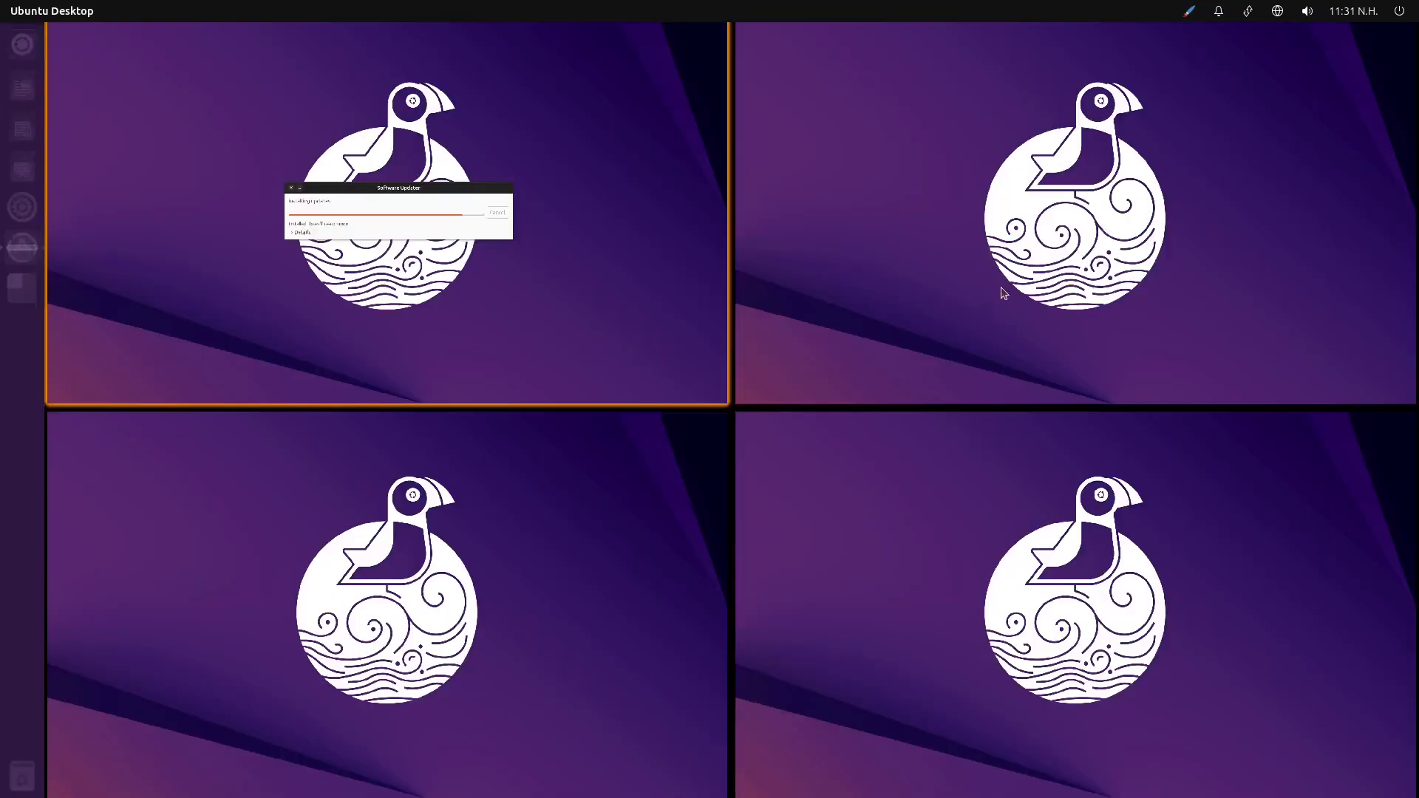
left_click(535, 314)
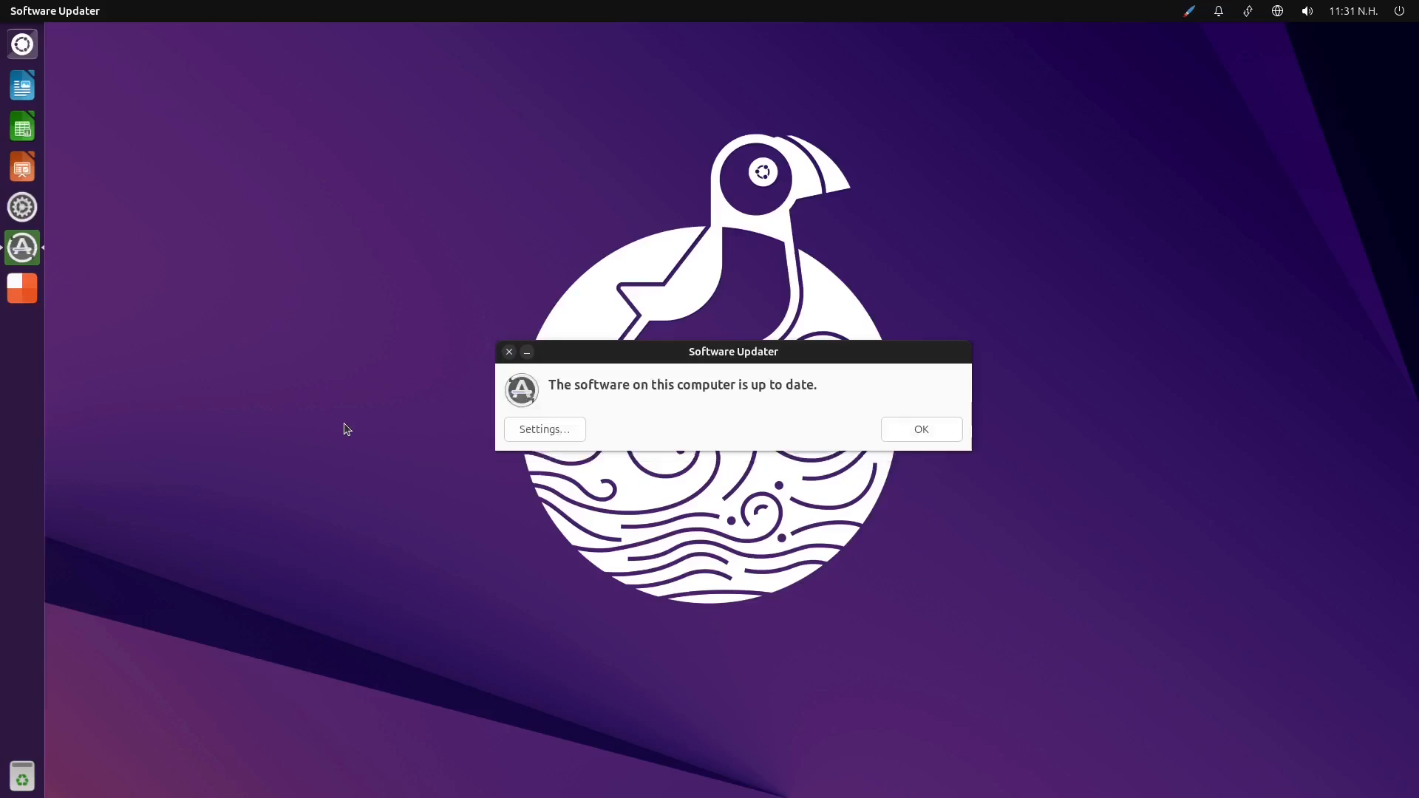
left_click(941, 436)
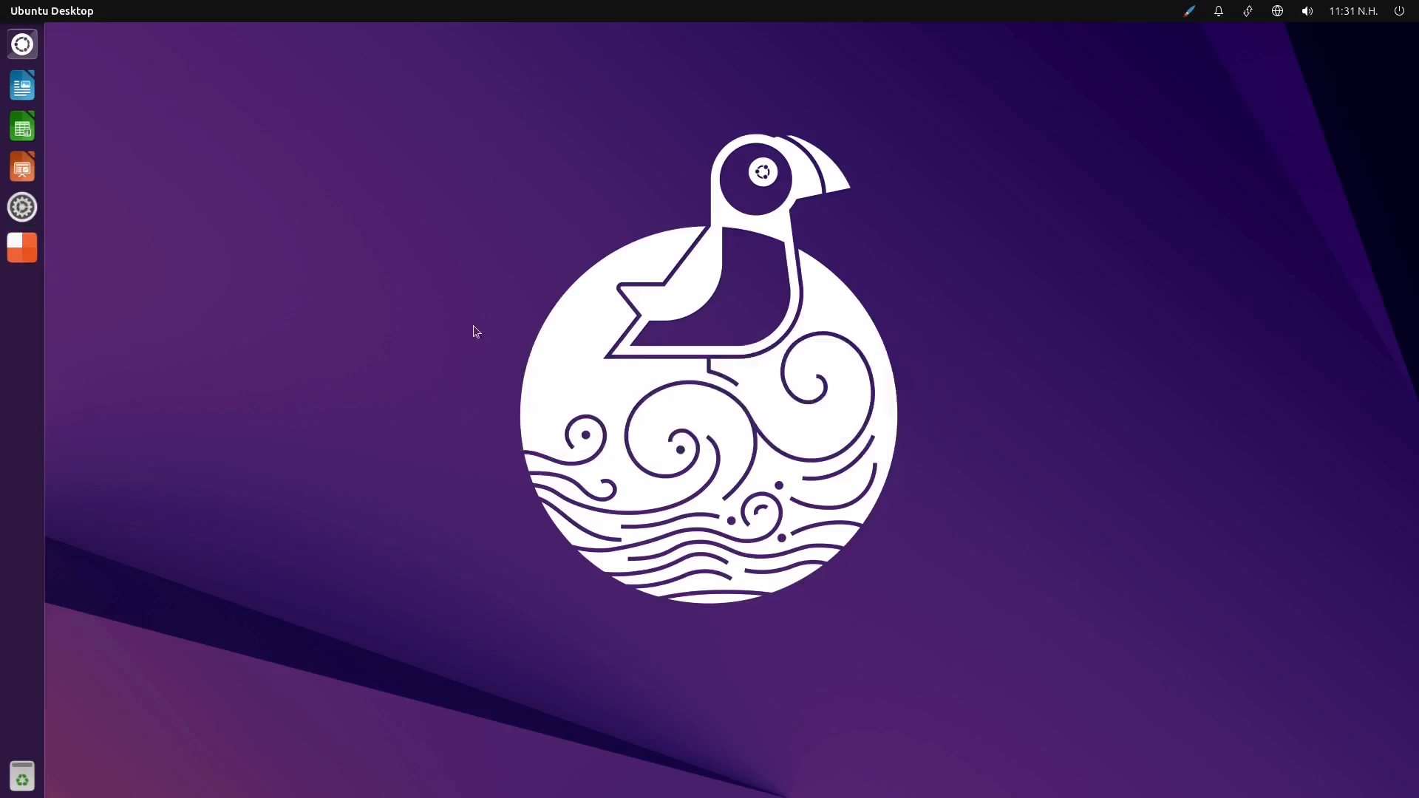
Launch Synaptic Package Manager from the Dash and authenticate with the account password
left_click(29, 50)
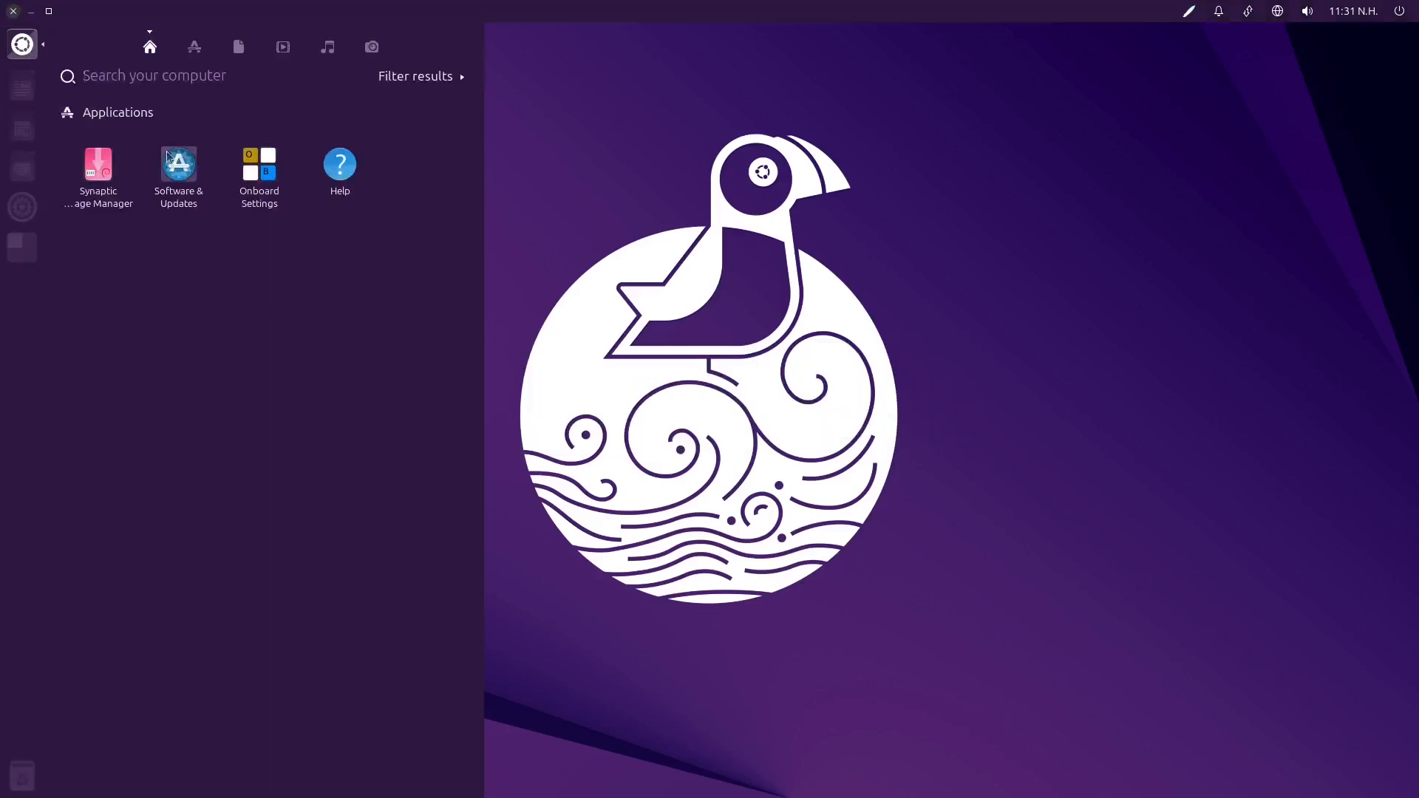
left_click(98, 164)
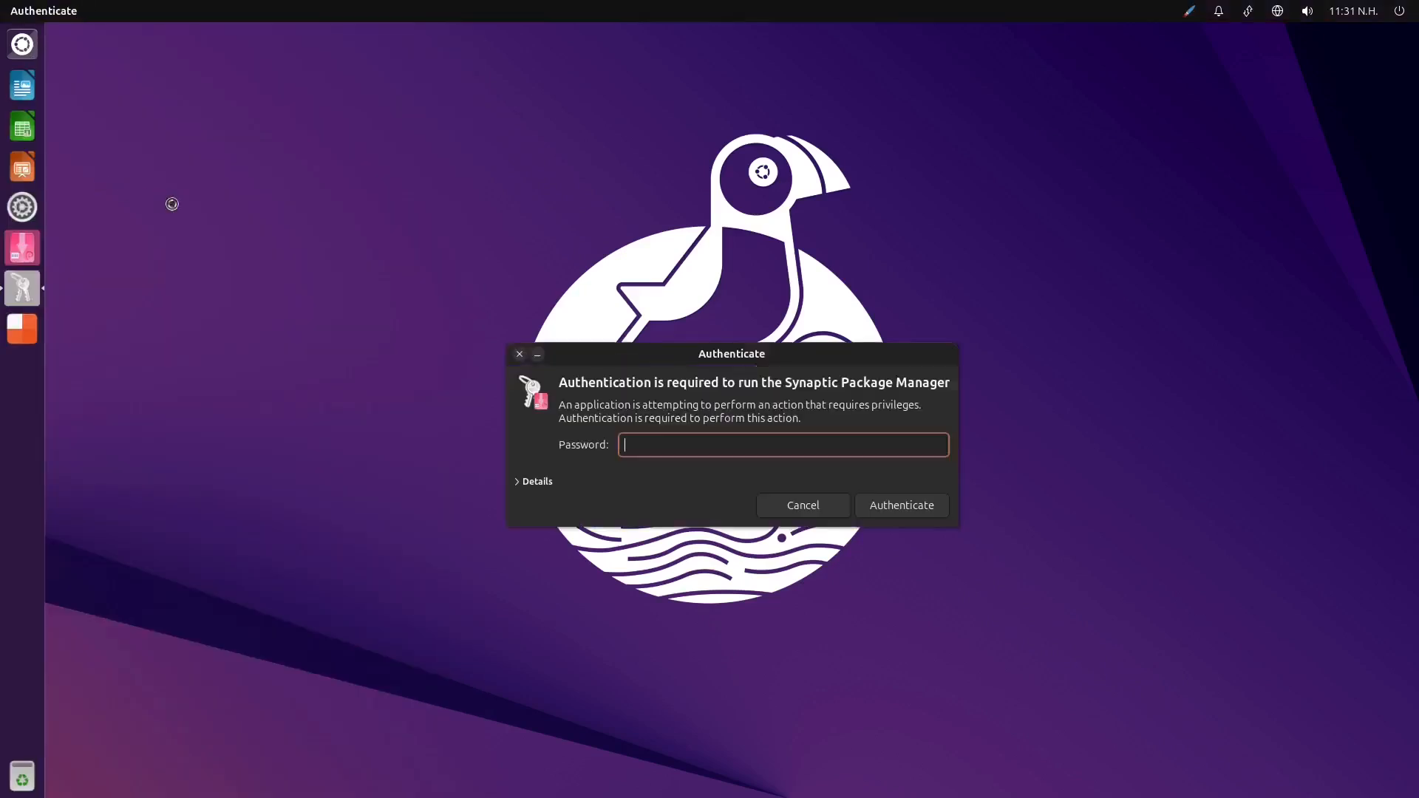
type("****")
key("Return")
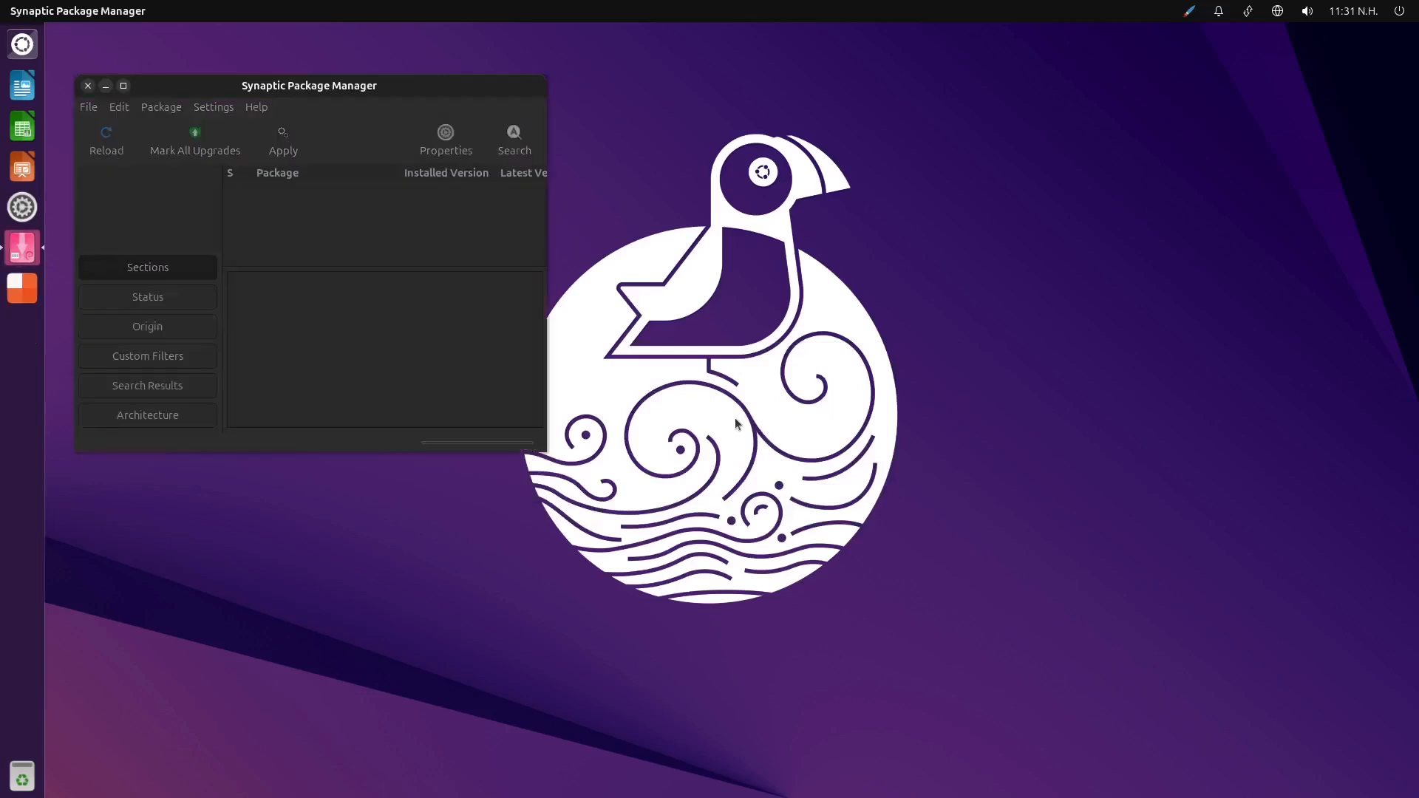
Maximize the Synaptic Package Manager window and close the Quick Introduction
left_click_drag(546, 452, 546, 451)
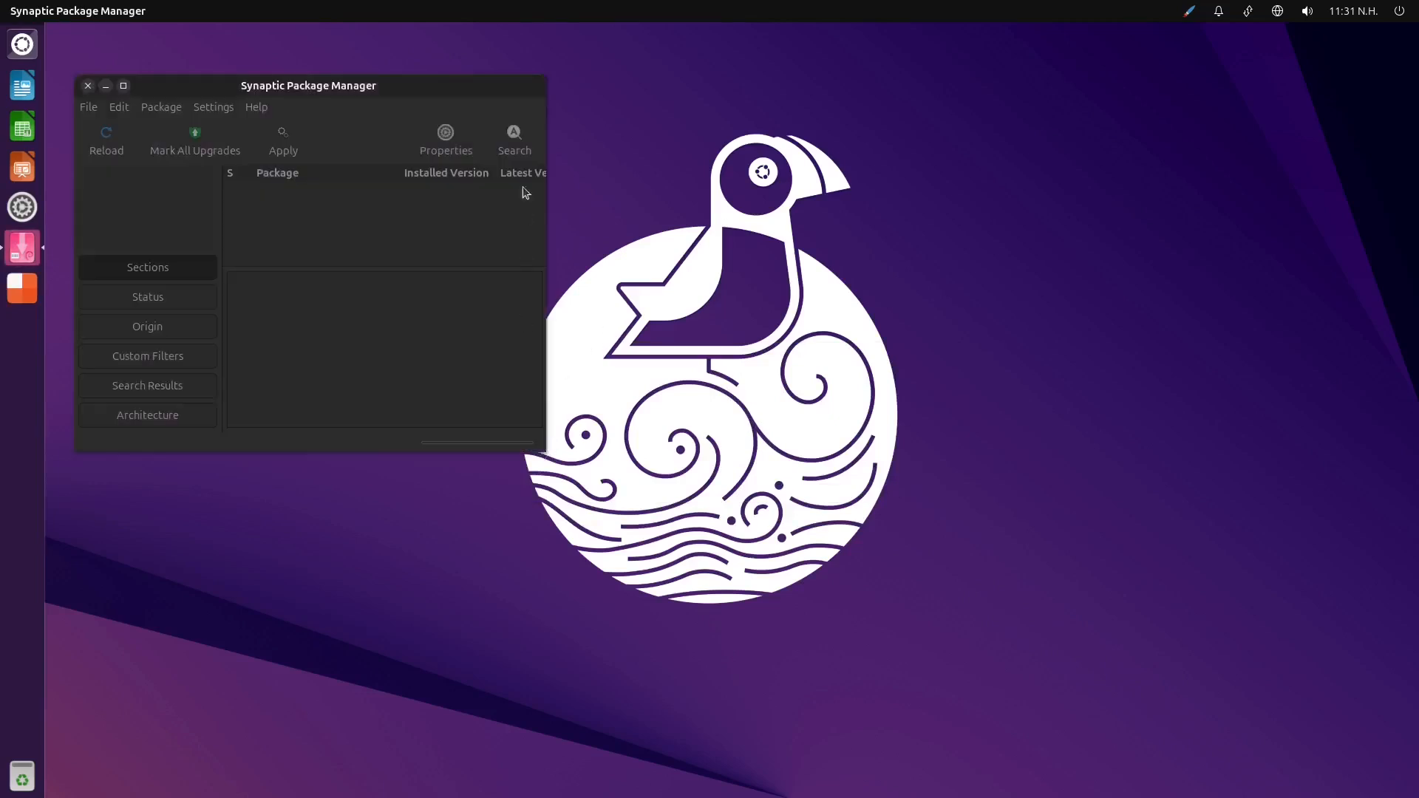
double_click(448, 86)
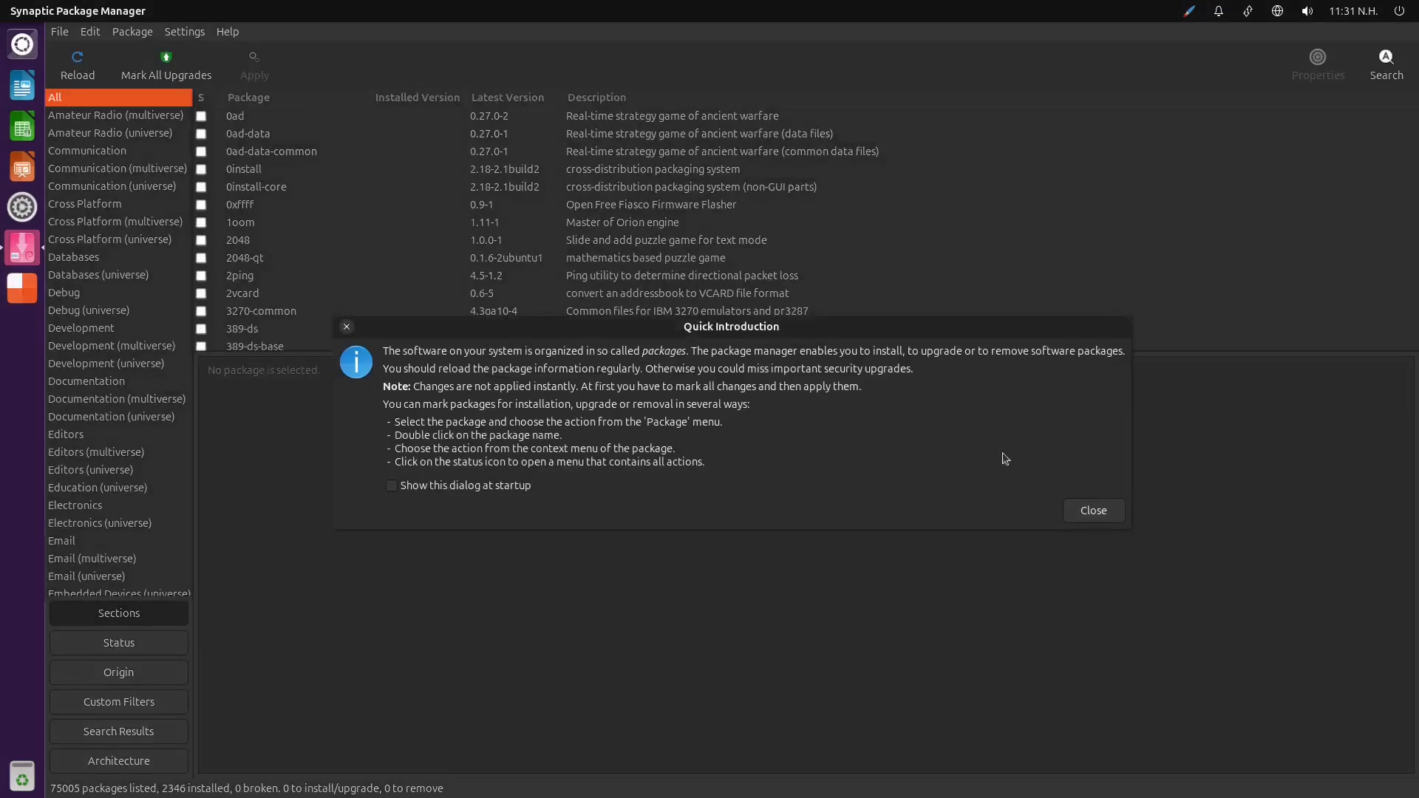
left_click(1095, 511)
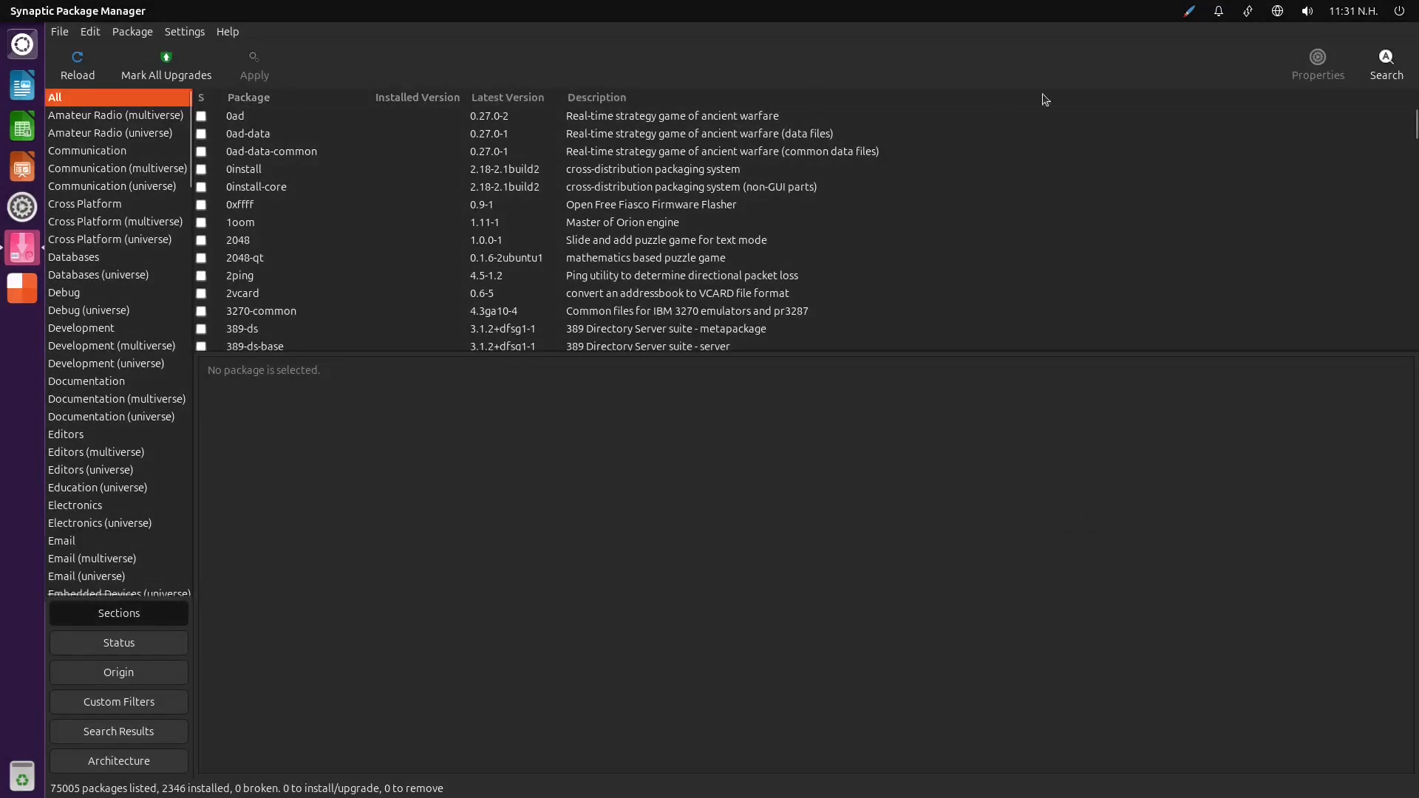
Search package names and descriptions for office
left_click(1387, 63)
type("office")
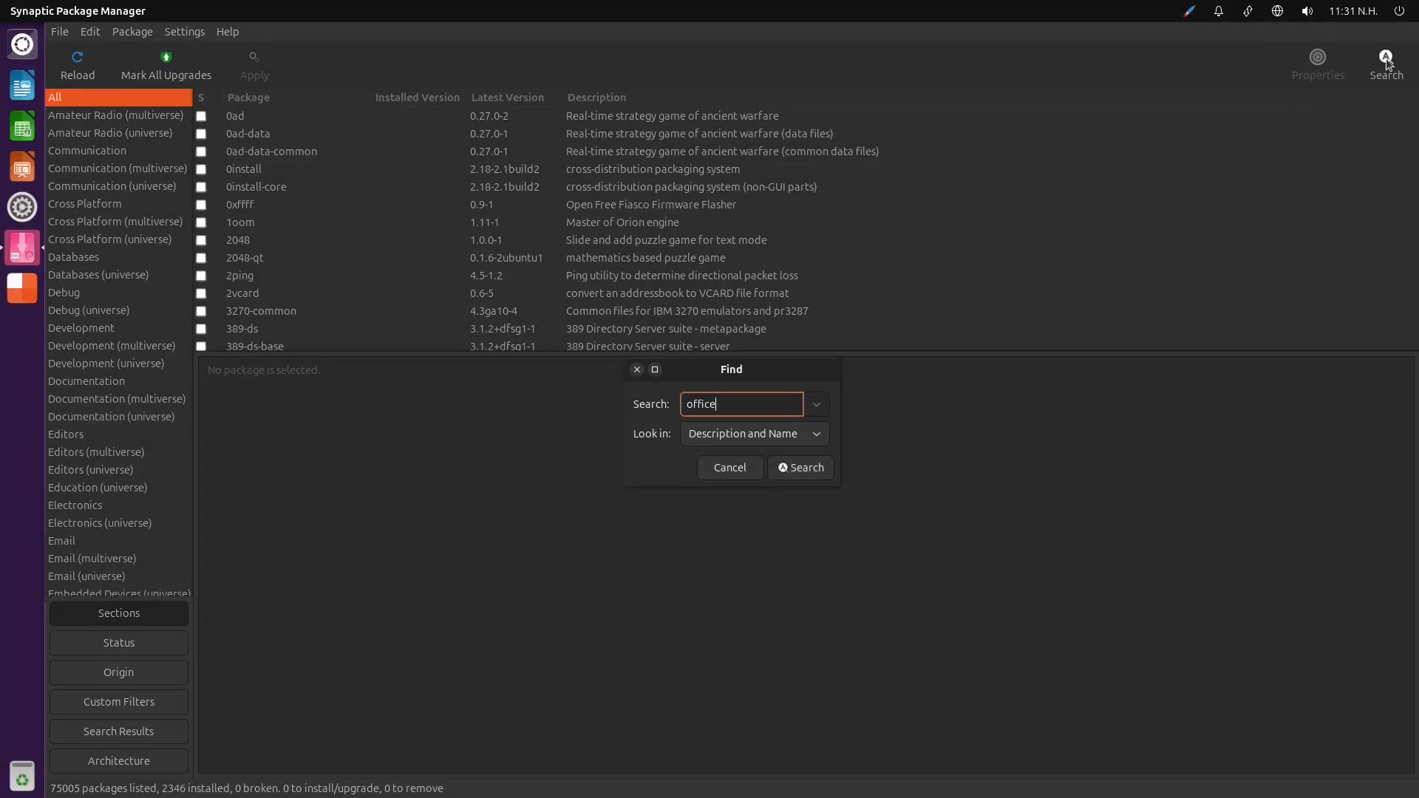
key("Return")
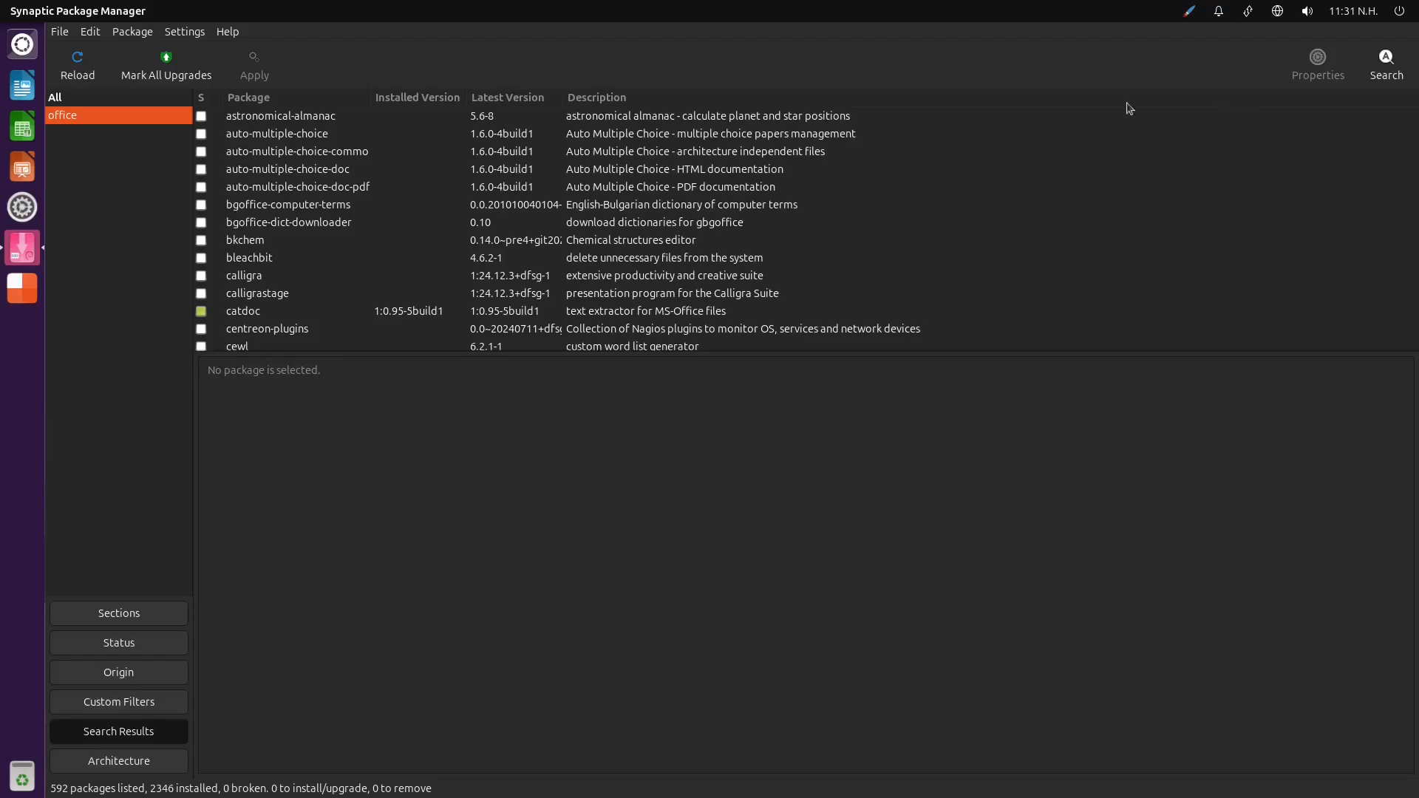
Look through the office search results, from the LibreOffice language packages to the OpenOffice-related ones
scroll(405, 229, "down", 10)
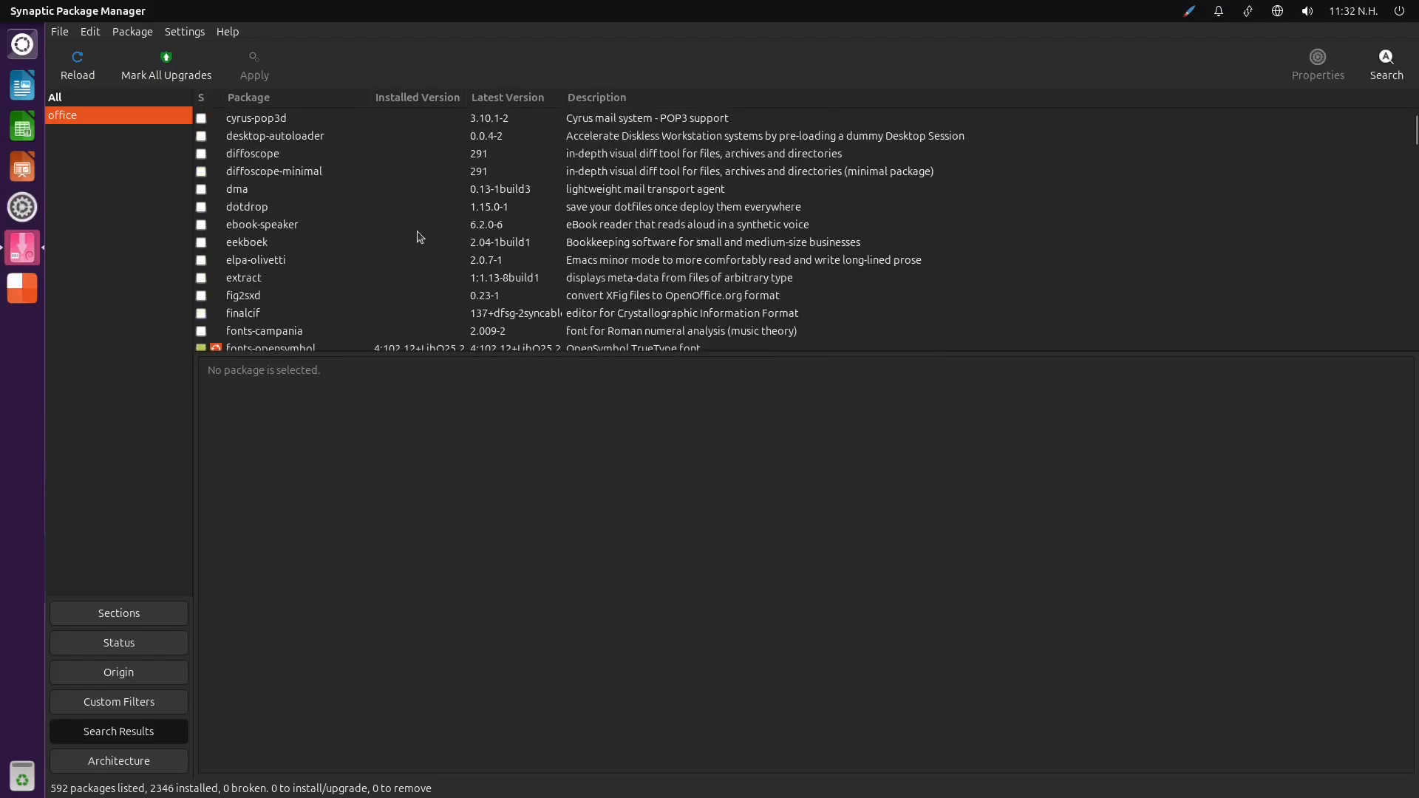
scroll(425, 236, "down", 12)
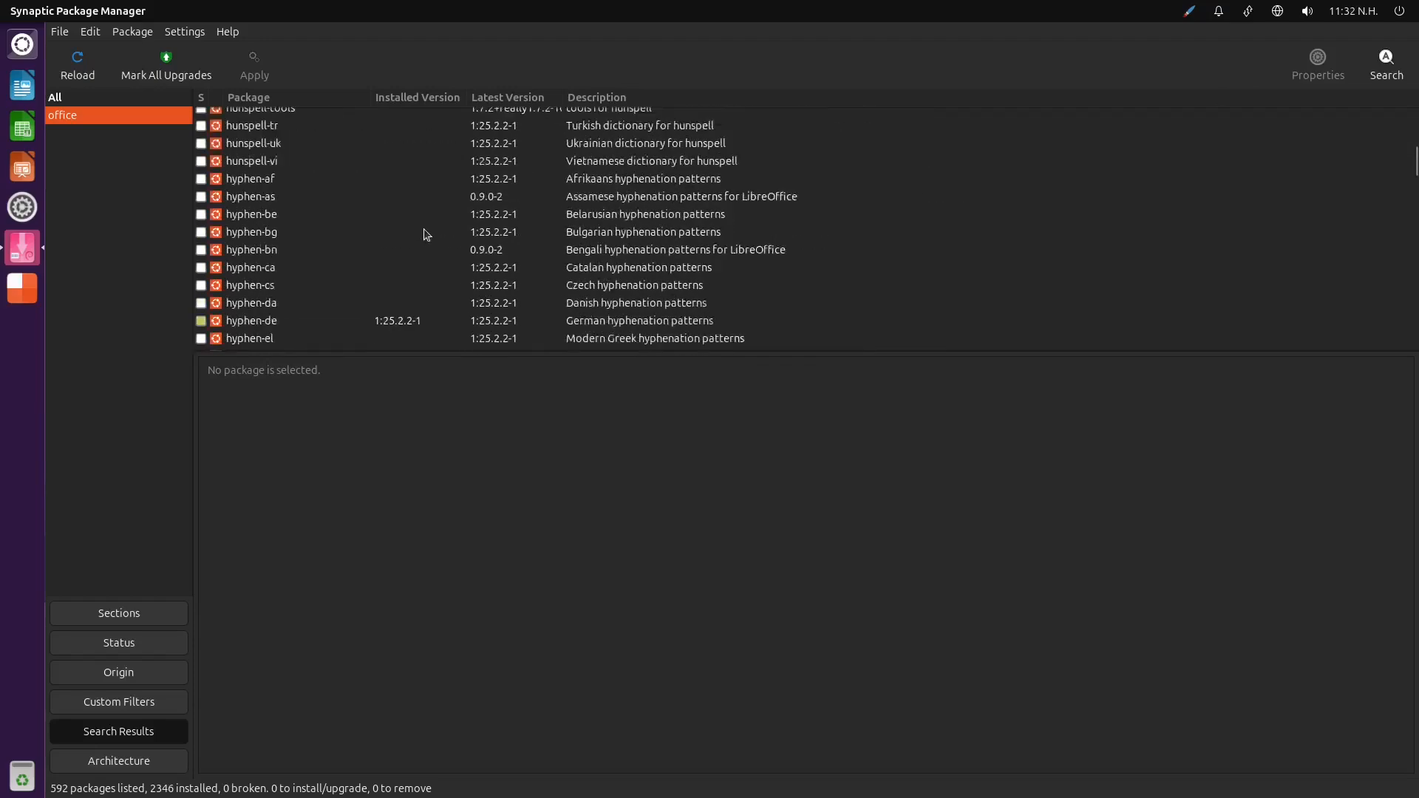
scroll(432, 235, "down", 12)
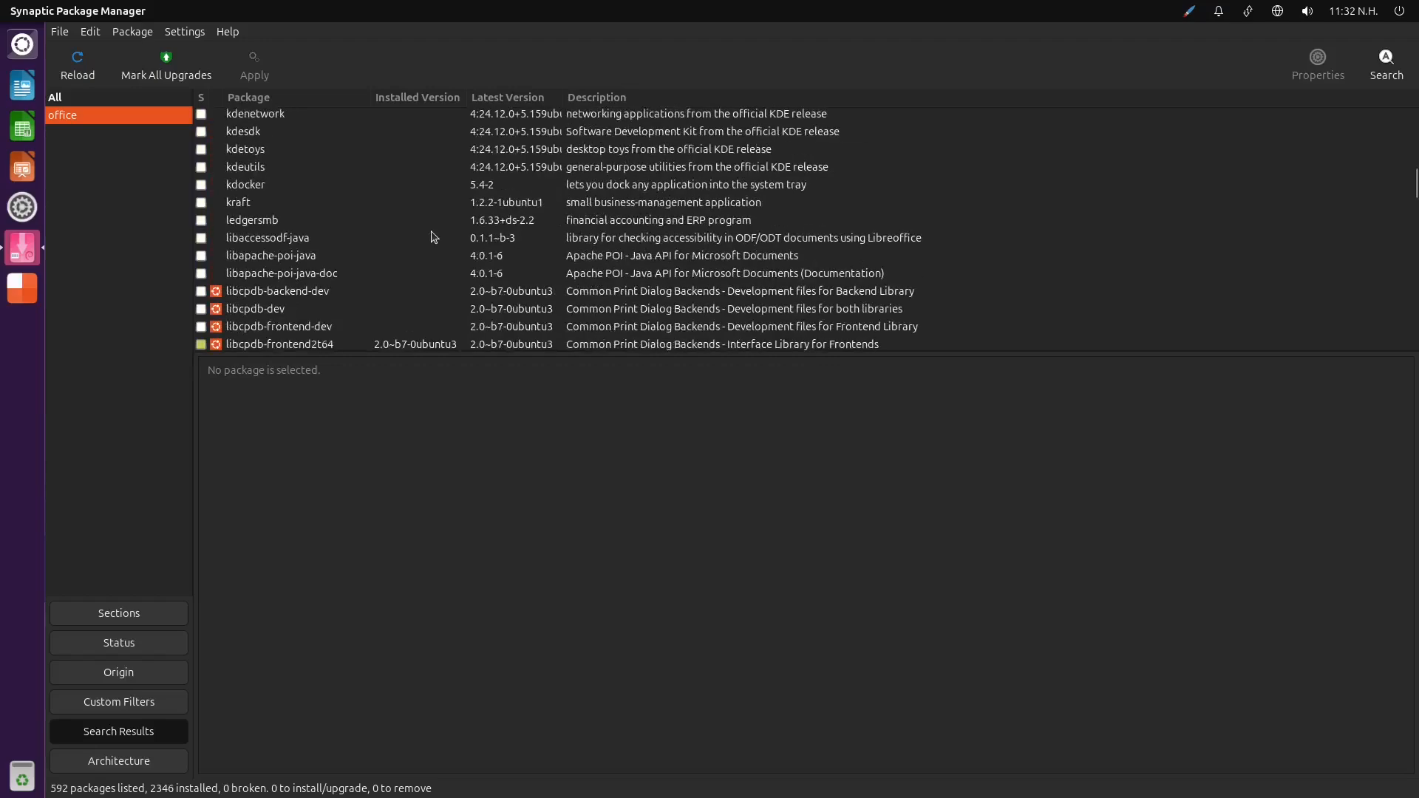
scroll(436, 237, "down", 12)
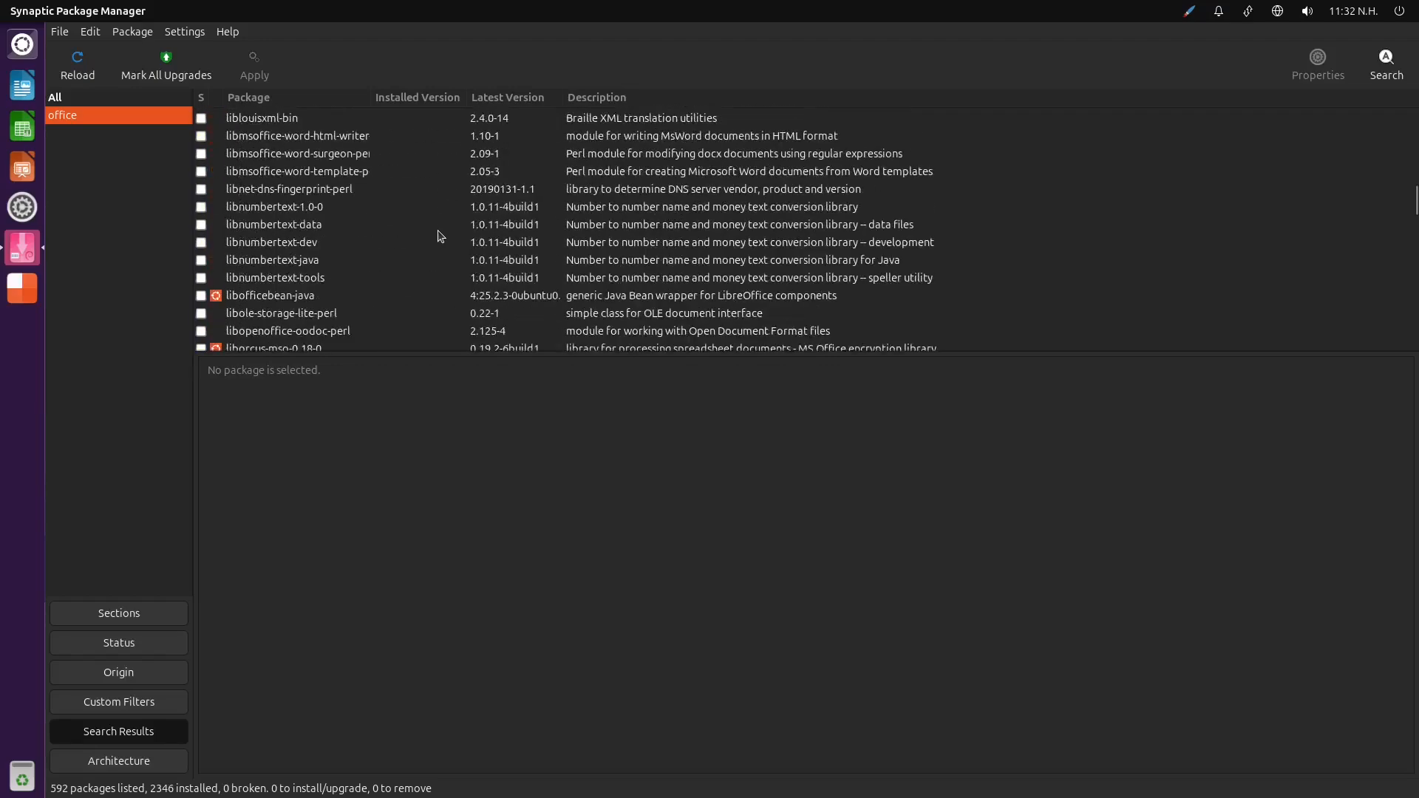
scroll(429, 240, "down", 5)
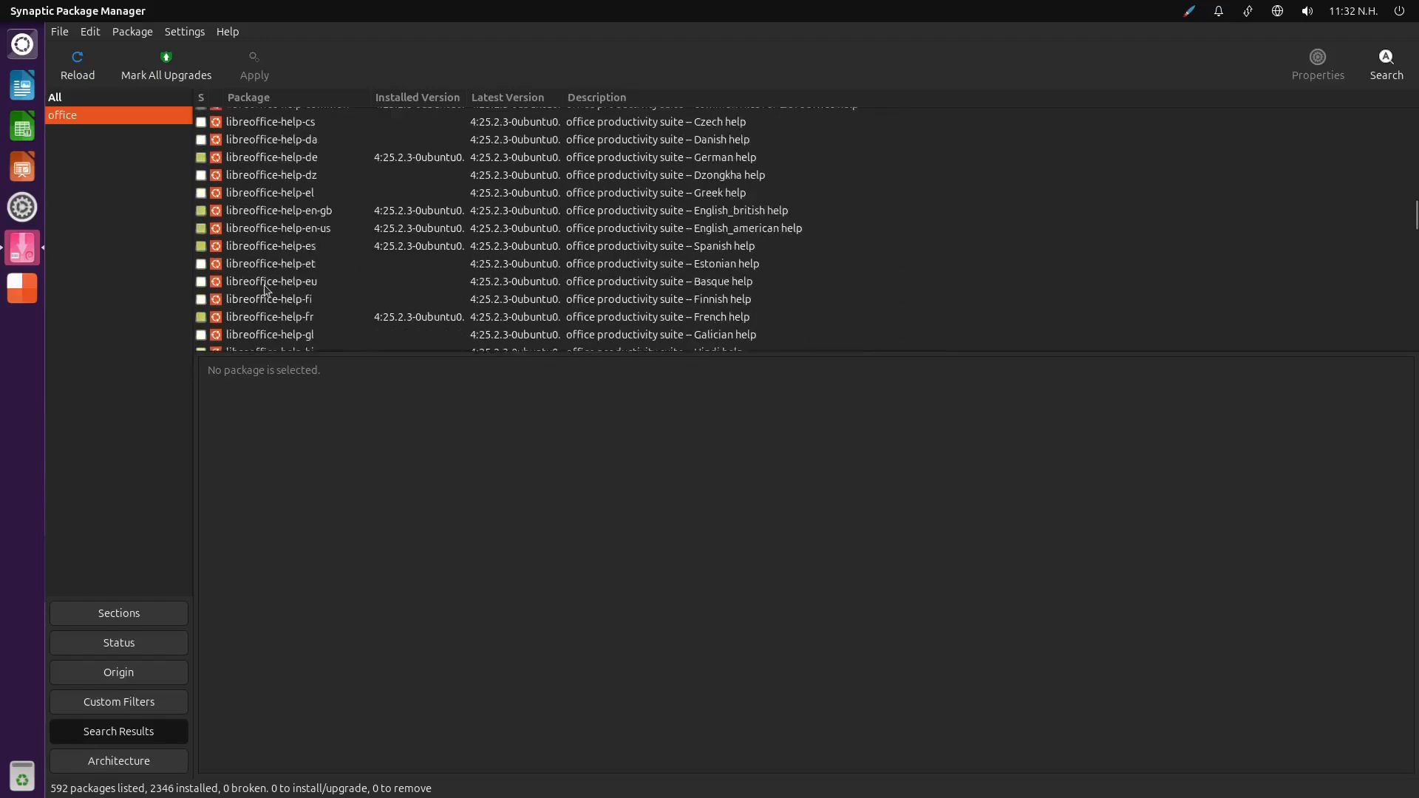
scroll(317, 278, "down", 10)
scroll(339, 271, "down", 12)
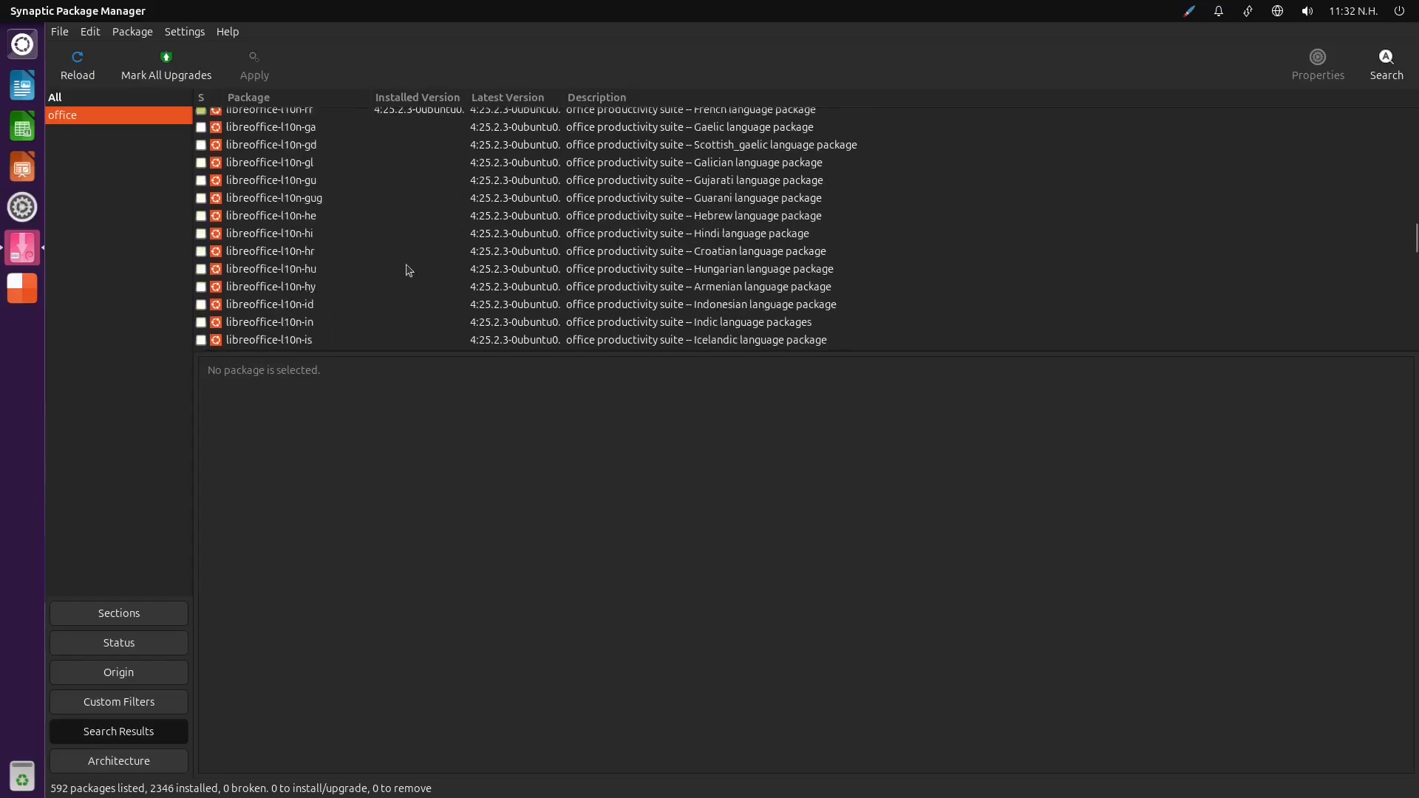
left_click_drag(1413, 237, 1416, 304)
scroll(651, 276, "up", 3)
scroll(502, 267, "down", 3)
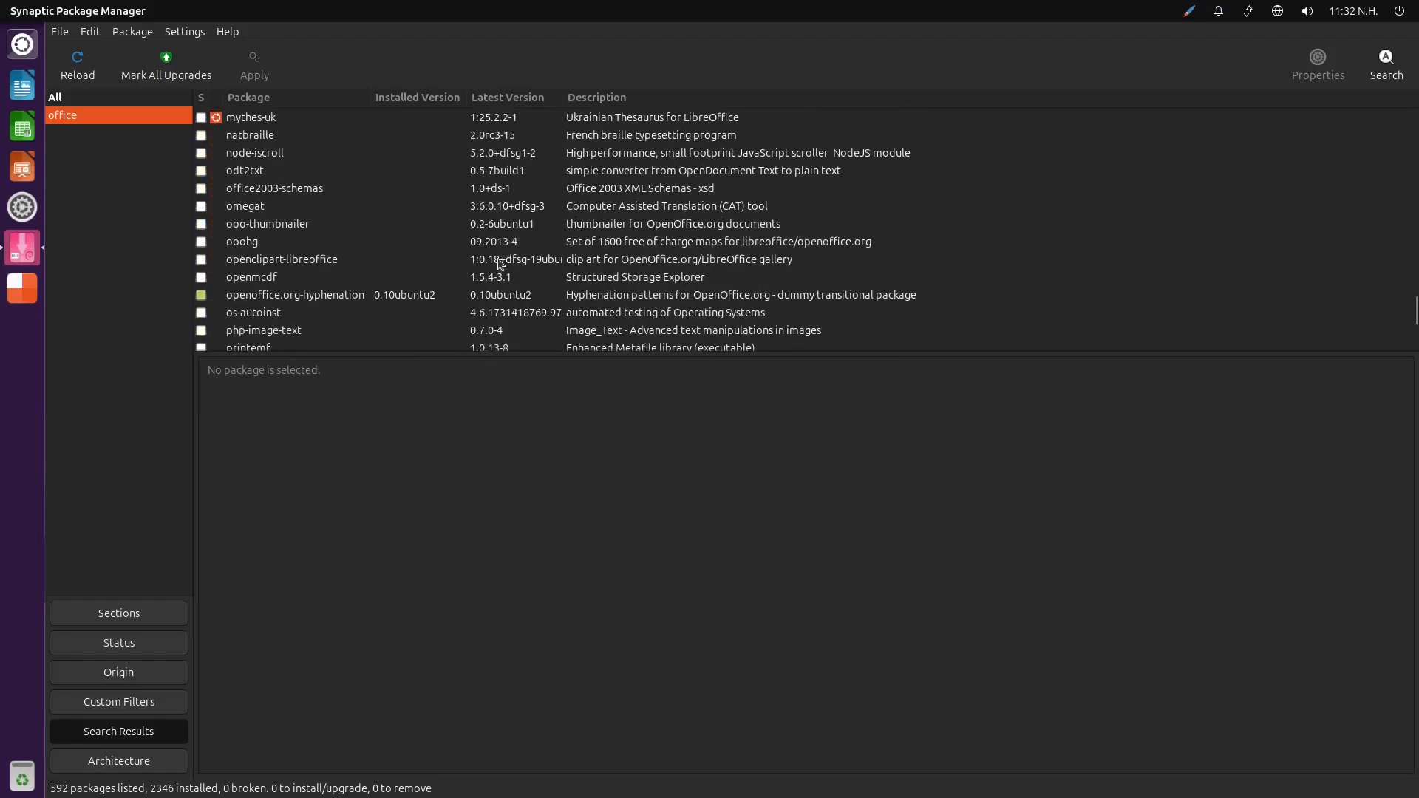
Read the descriptions of the office2003-schemas and openoffice.org-hyphenation packages
left_click(332, 195)
scroll(330, 257, "down", 2)
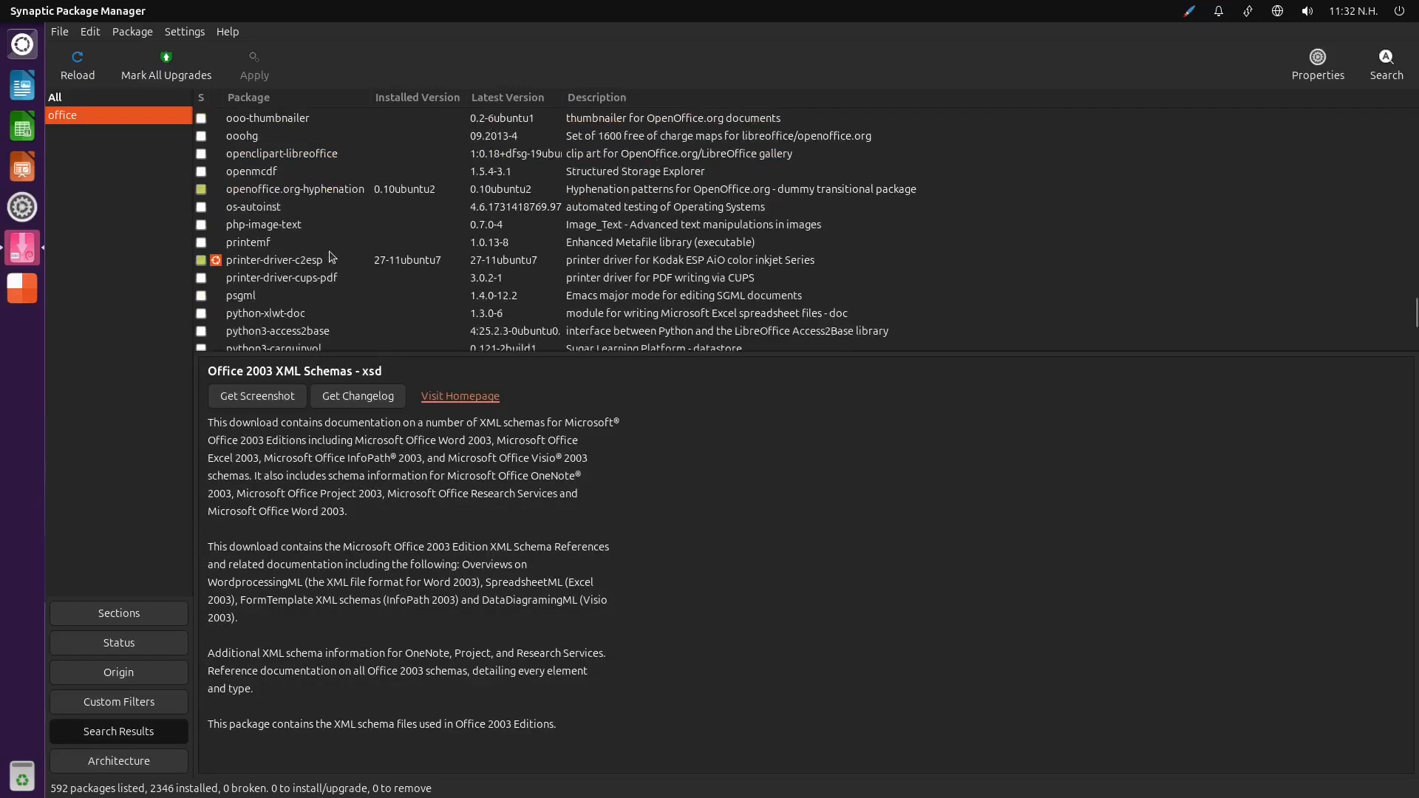
left_click(315, 191)
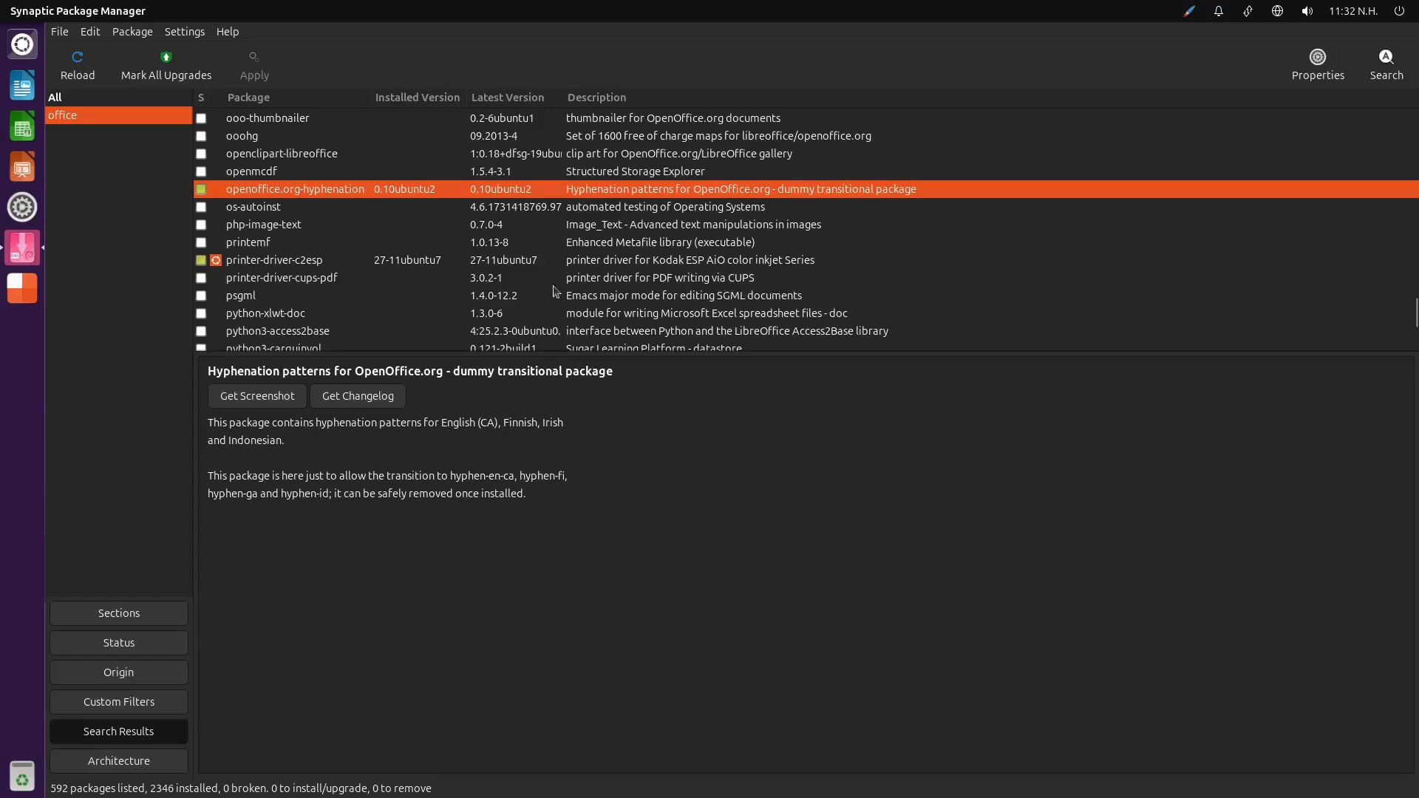
scroll(596, 298, "up", 2)
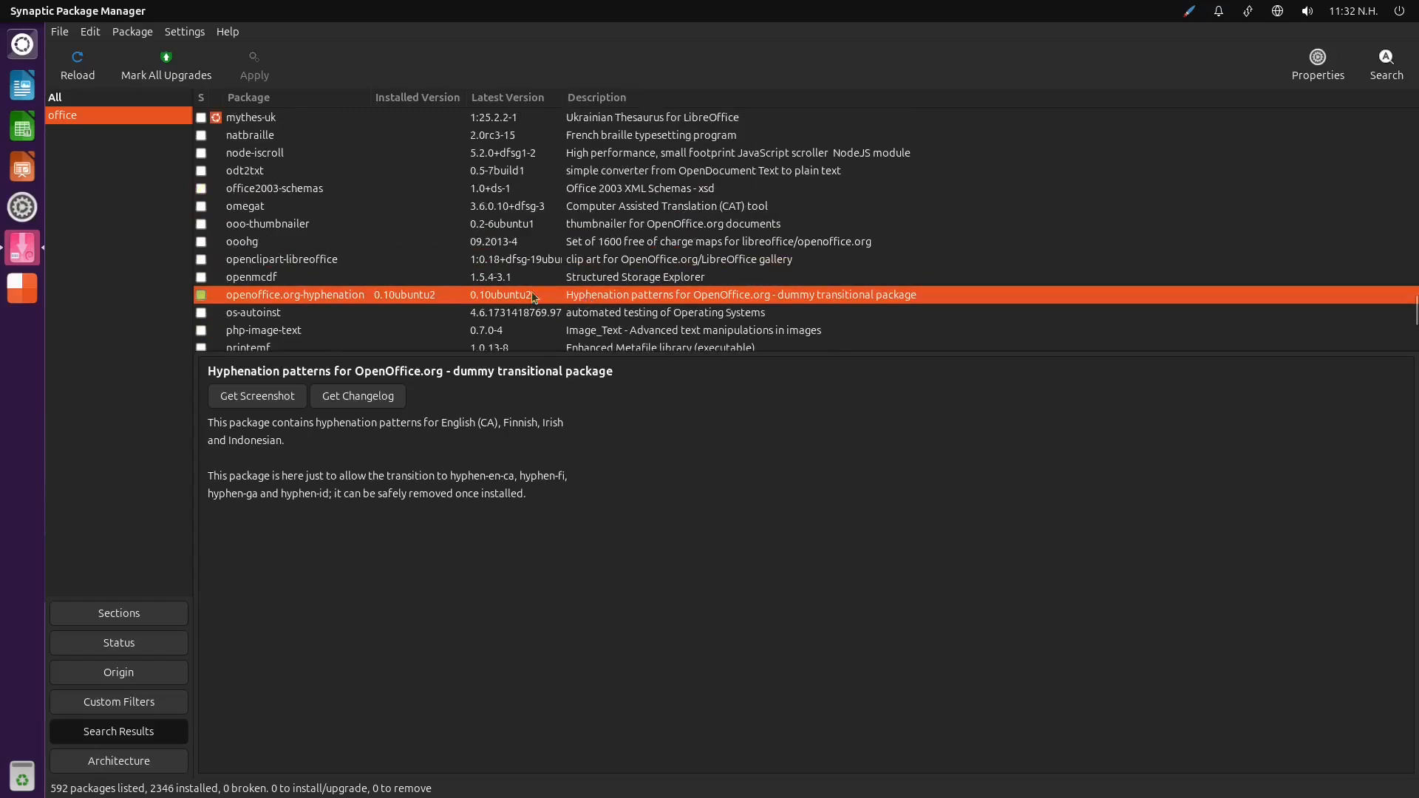
Search package names and descriptions for onlyoffice, and close Synaptic Package Manager
left_click(1376, 68)
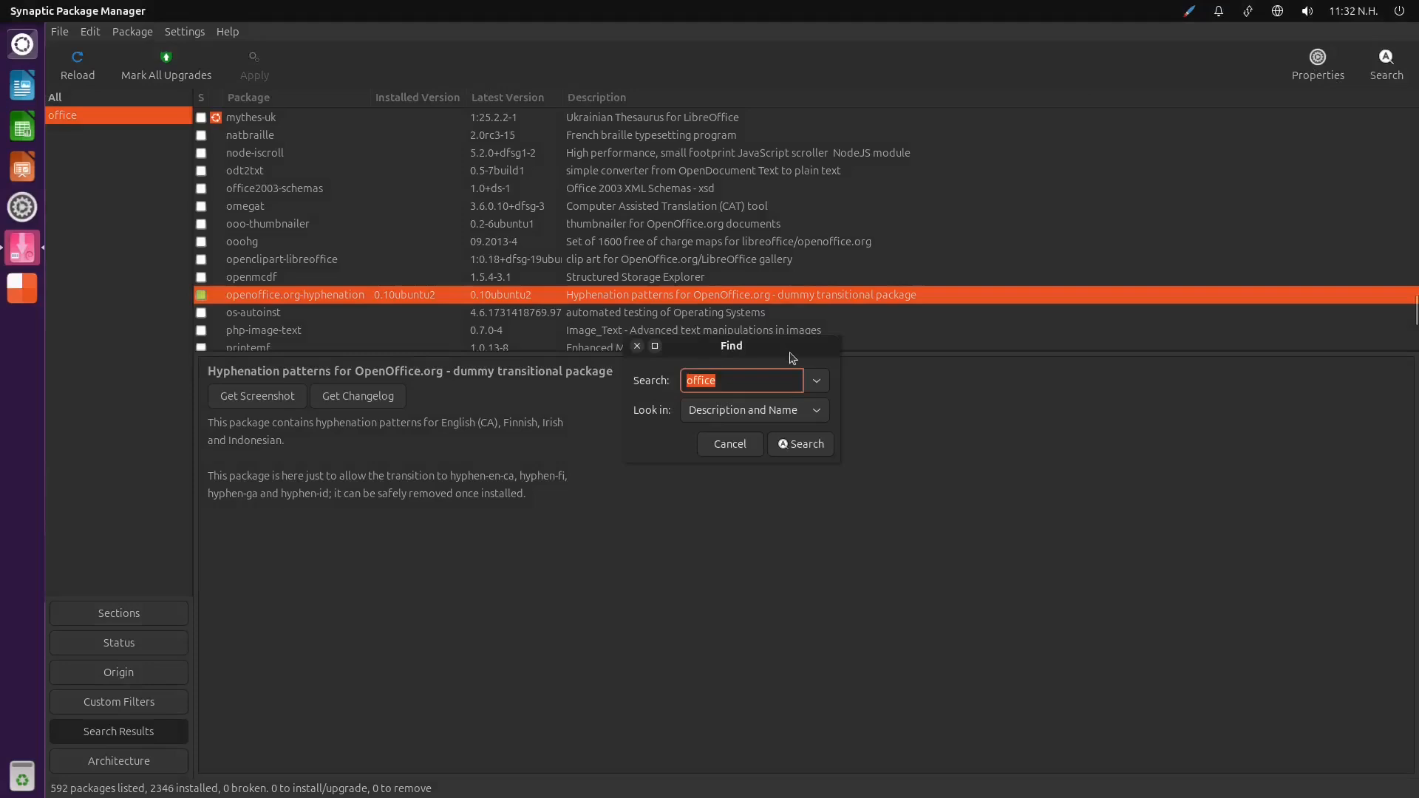
key("Left")
type("only")
left_click(800, 443)
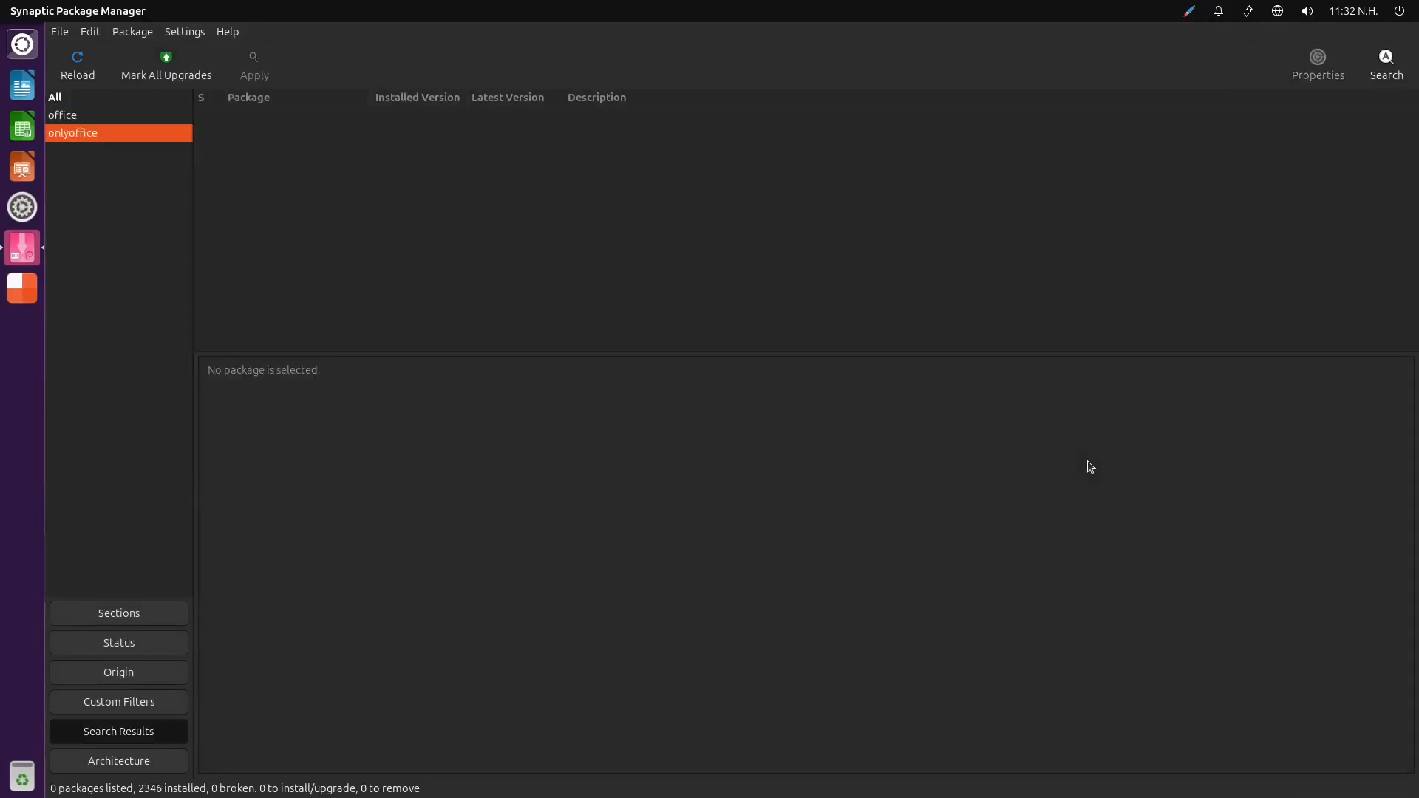
left_click(111, 101)
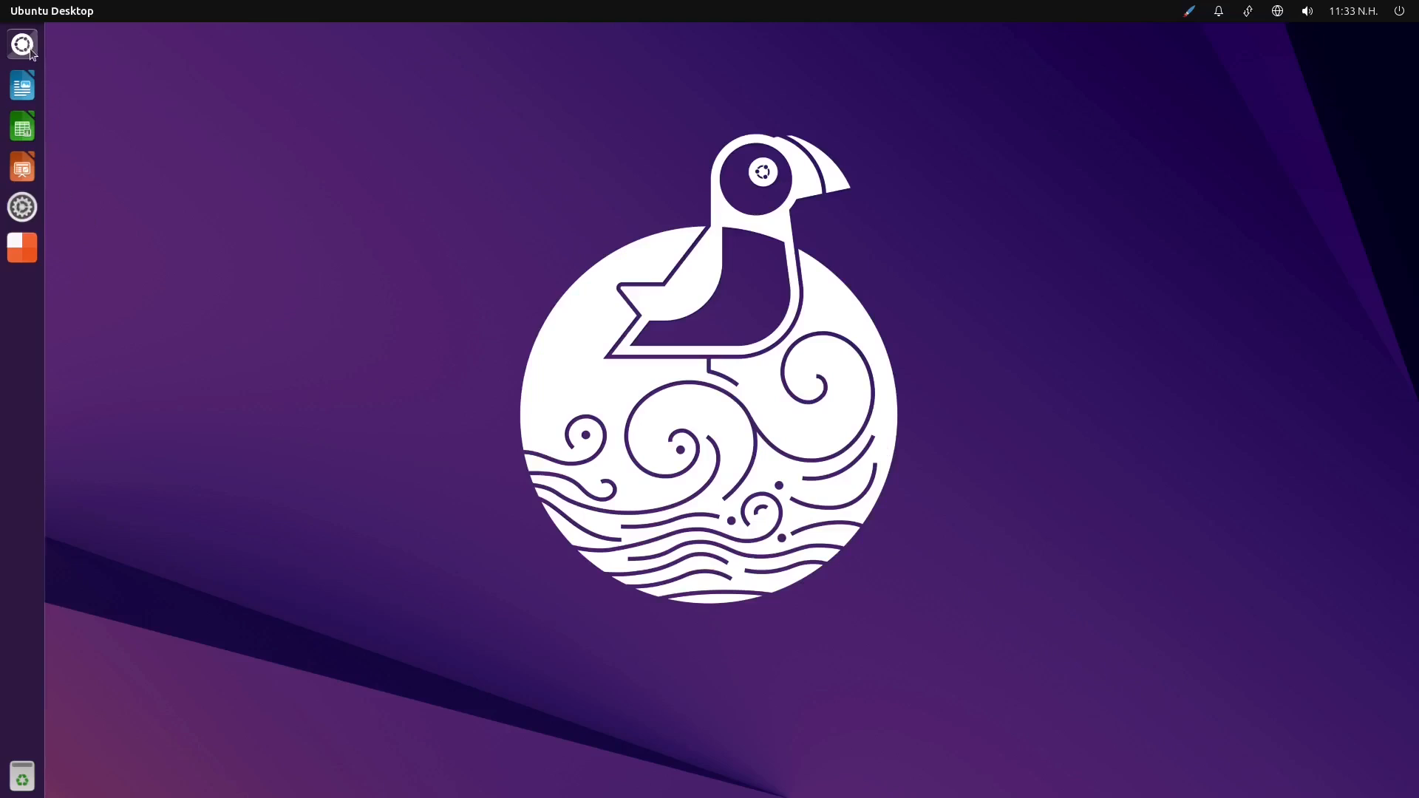
Reopen the Dash, clear the software search, view the installed applications, and close the Dash
left_click(30, 49)
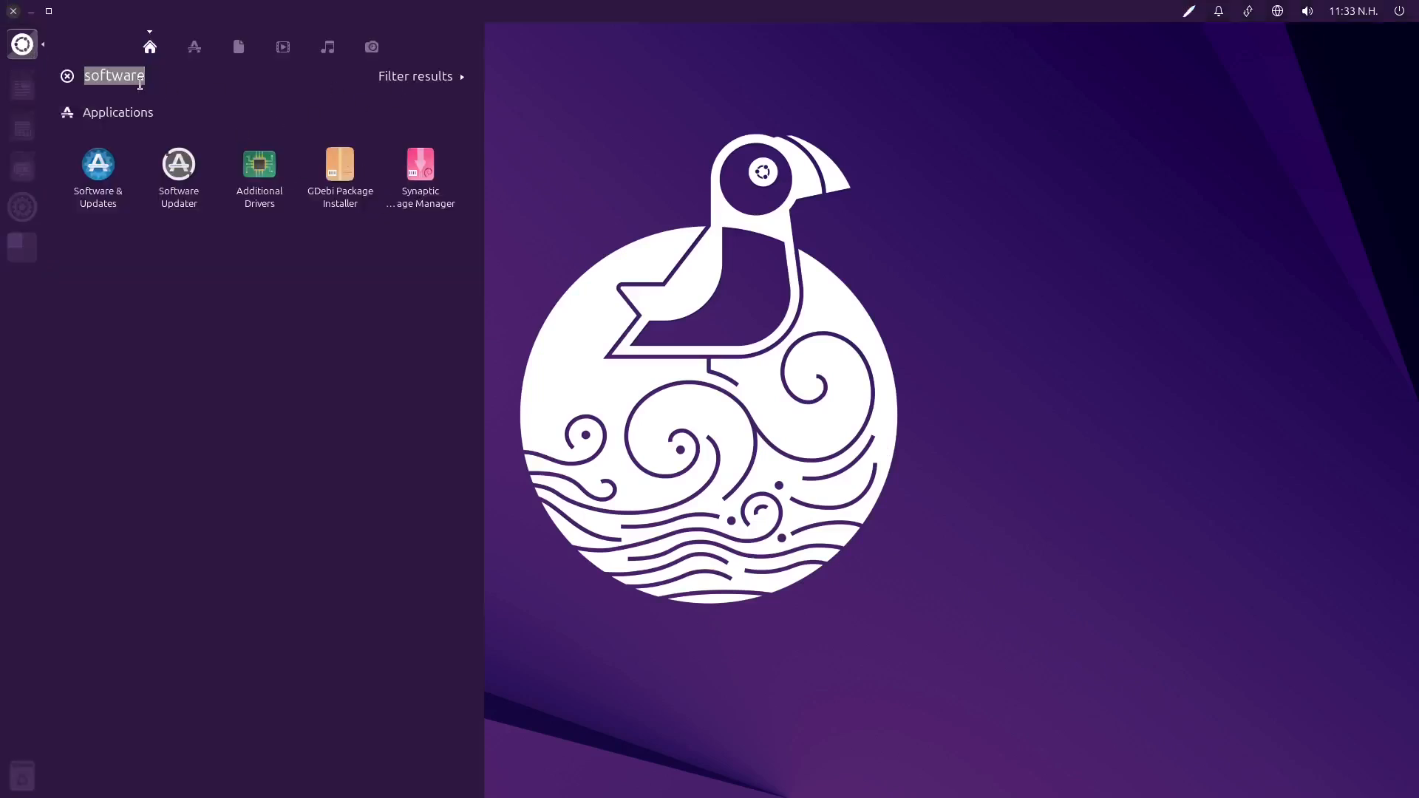
left_click(67, 78)
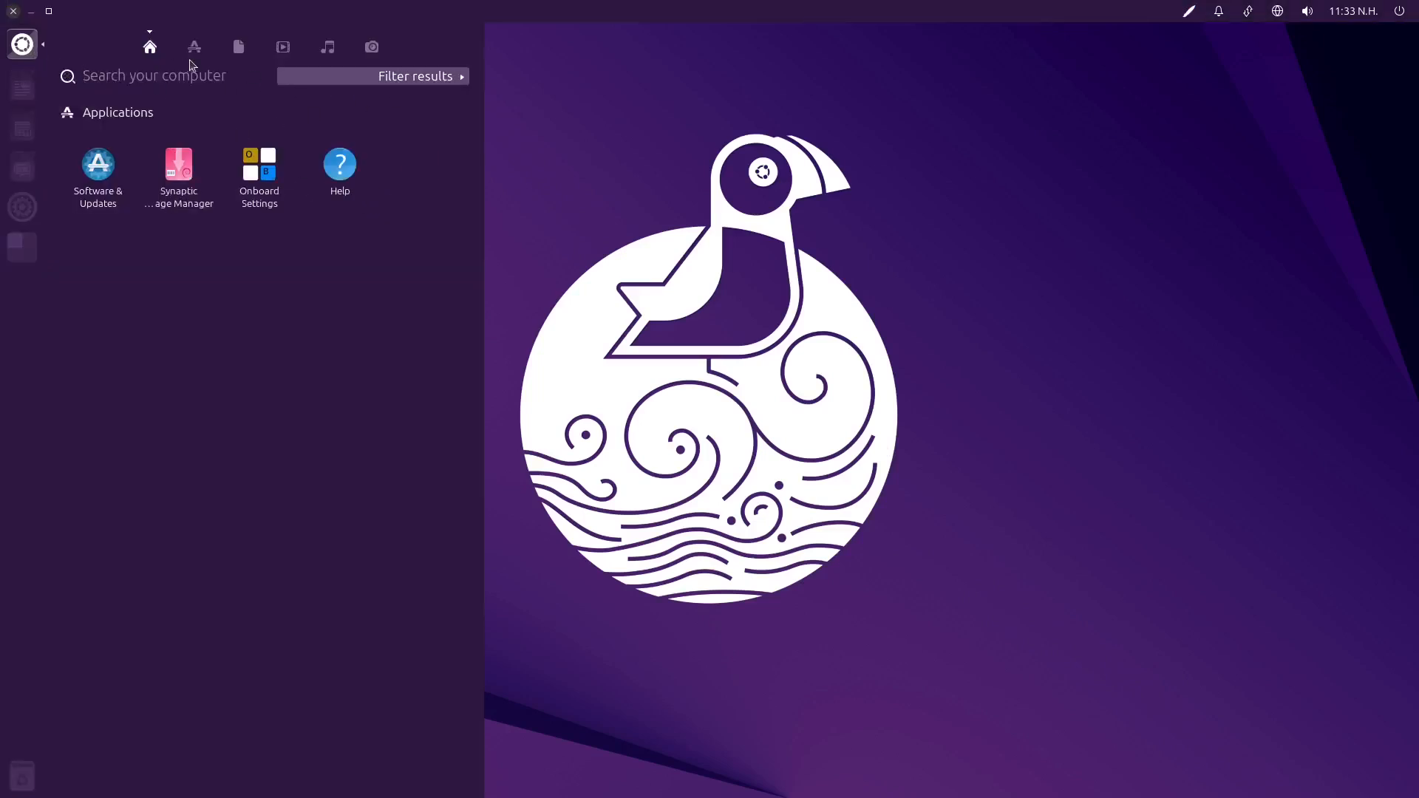
left_click(194, 47)
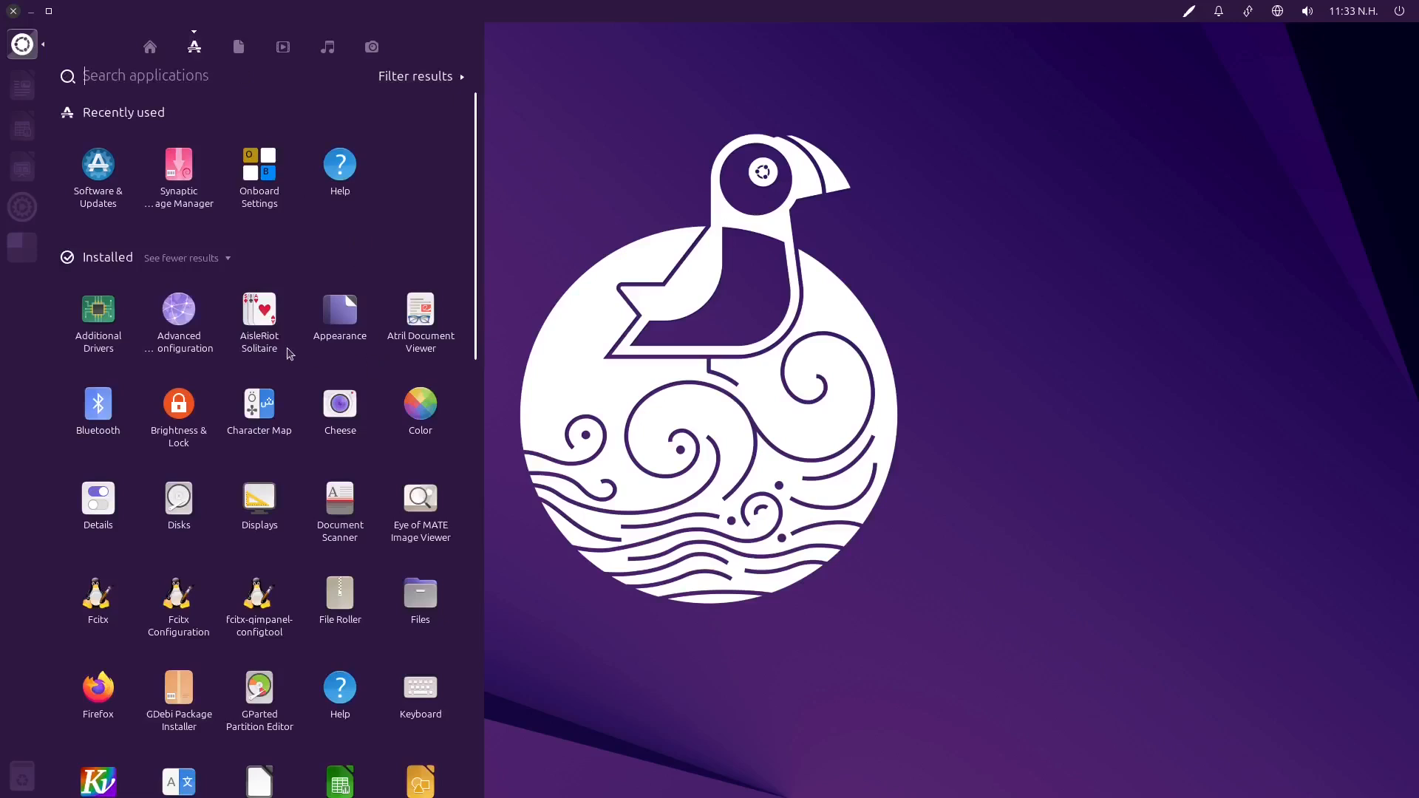
left_click(600, 338)
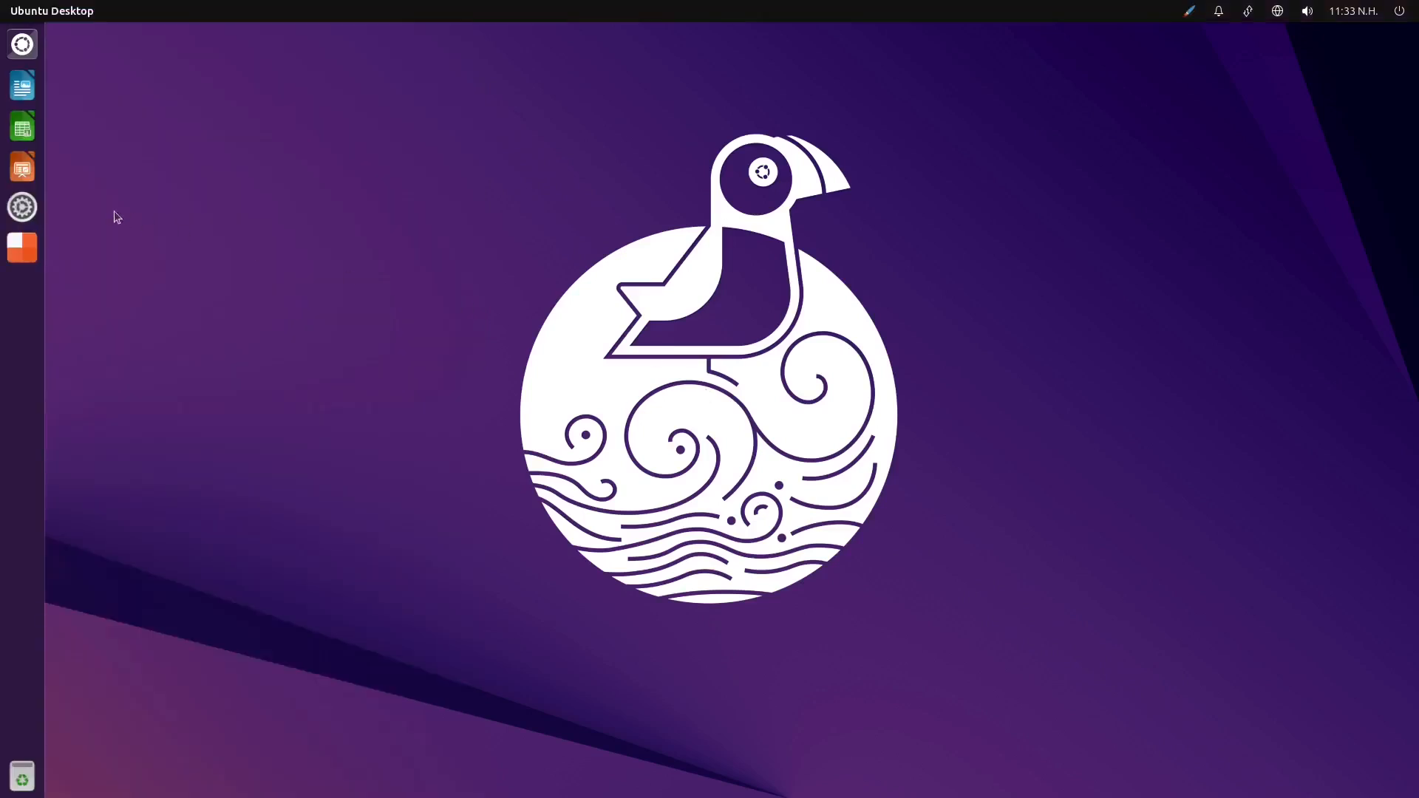
Open the Dash and launch the Firefox web browser
left_click(24, 50)
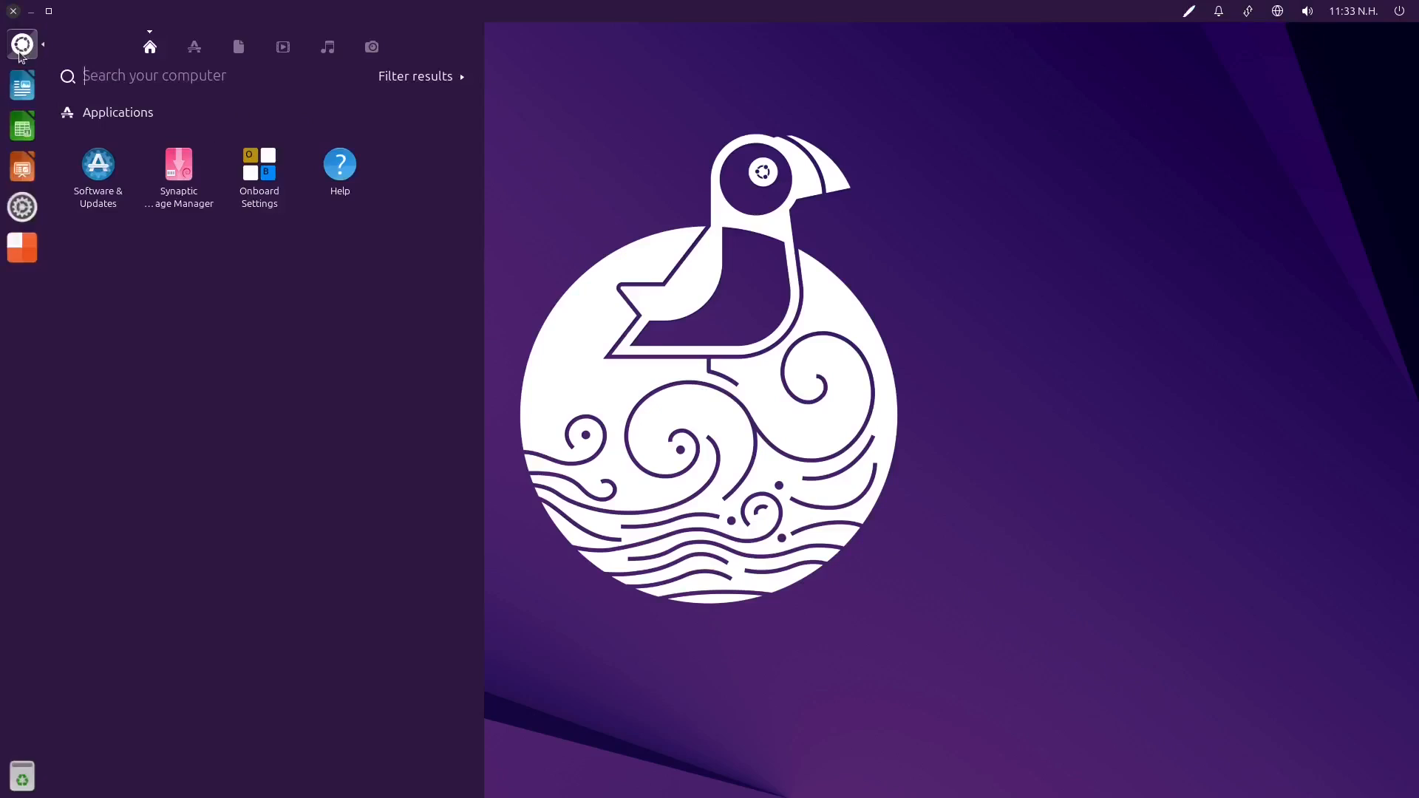
left_click(21, 56)
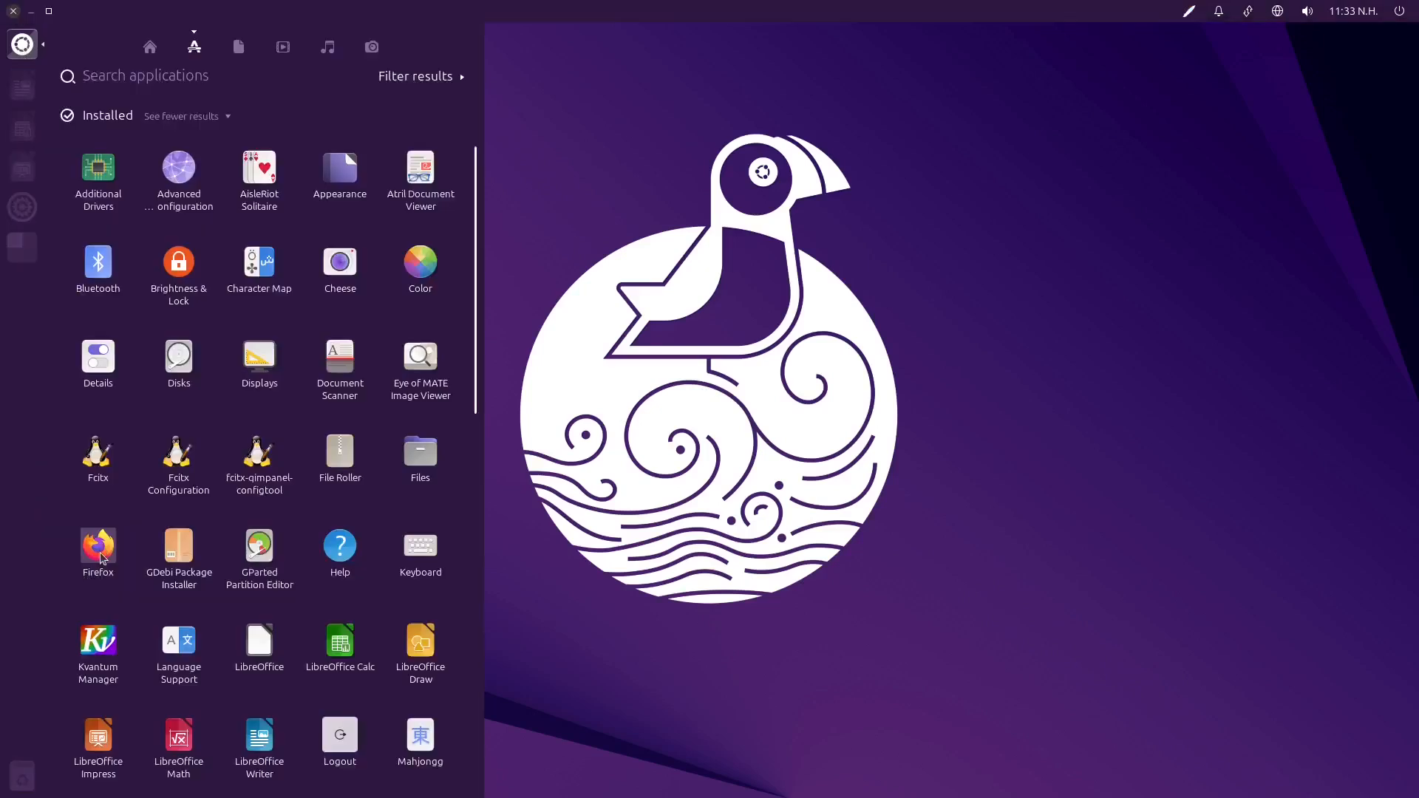
left_click(98, 541)
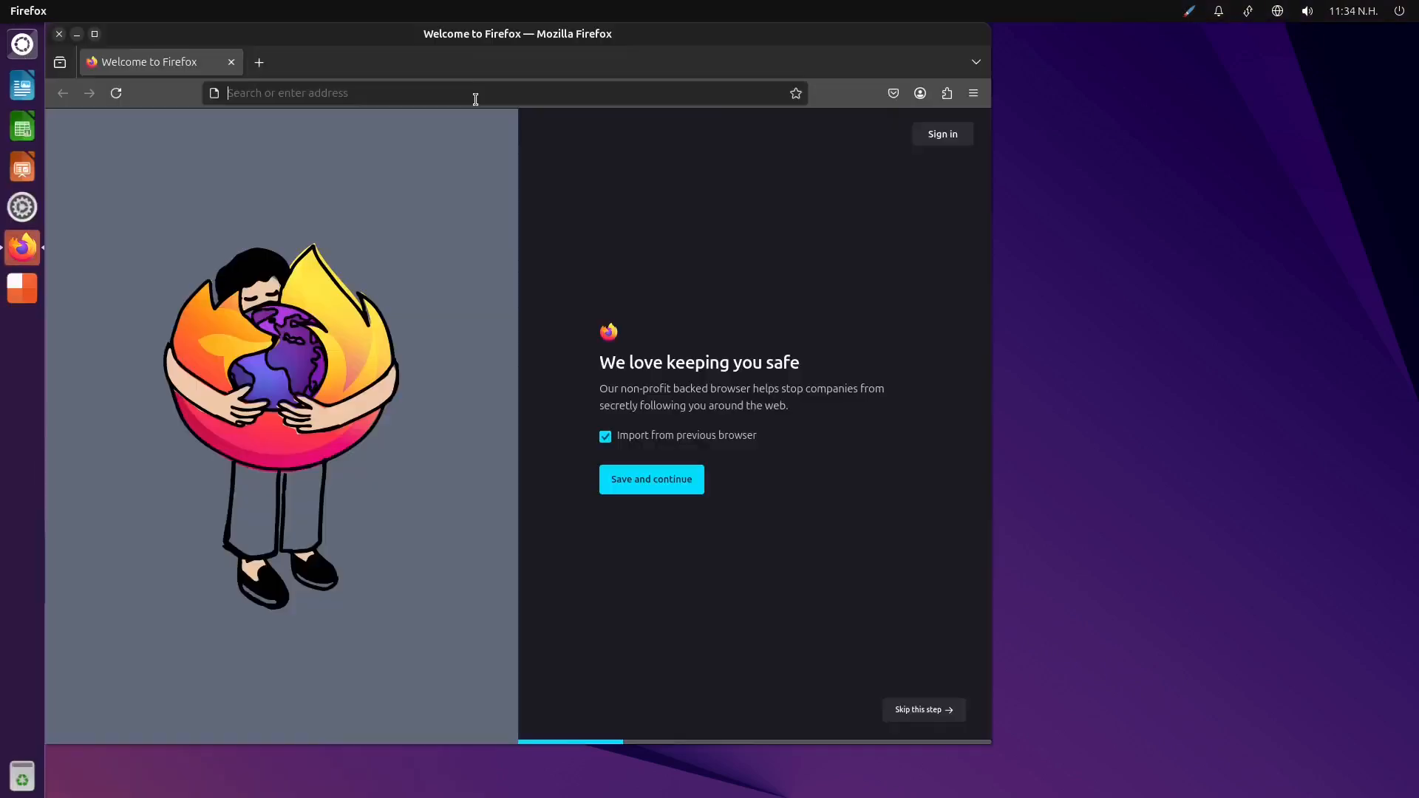
Load flathub.org in Firefox and maximize the browser window
left_click(474, 95)
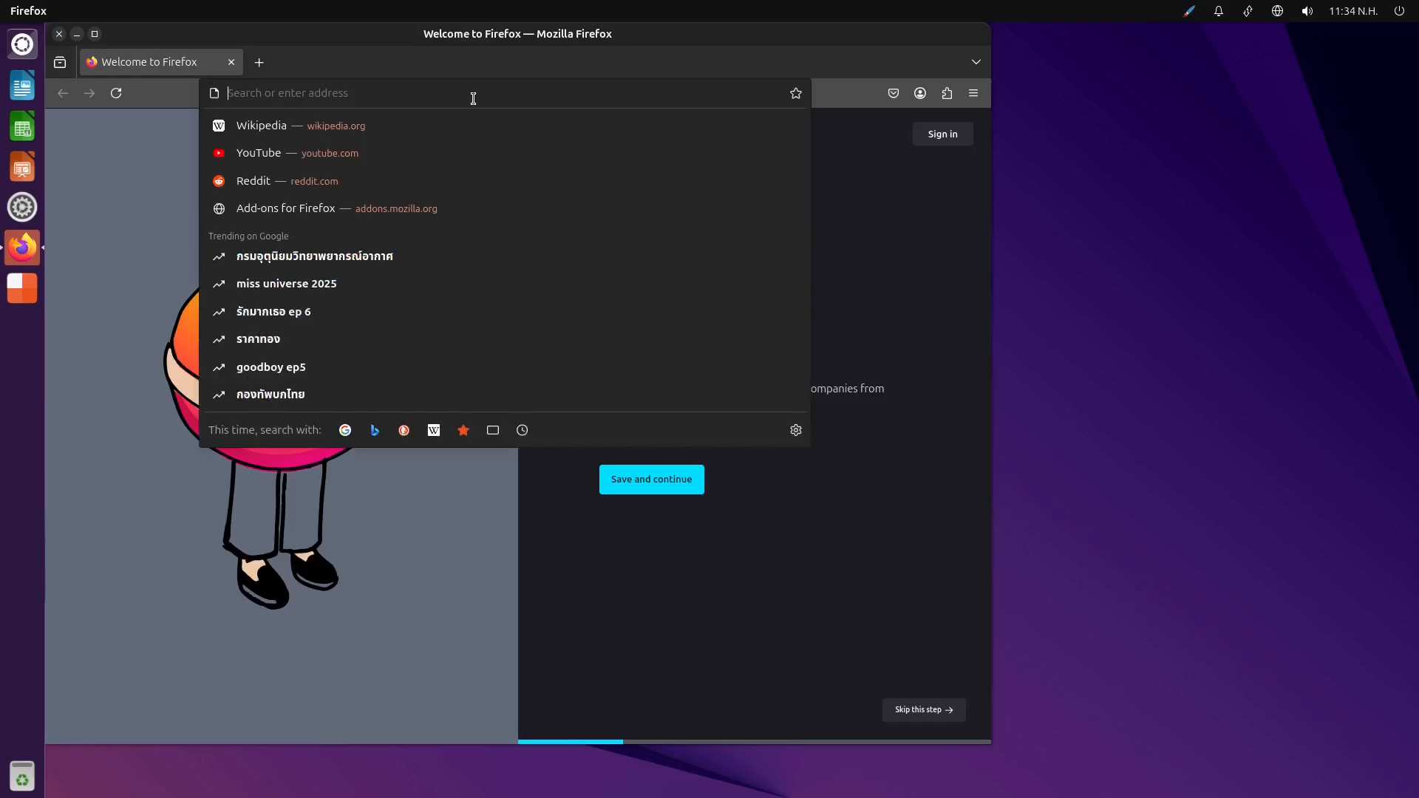
type("flathub.org")
key("Return")
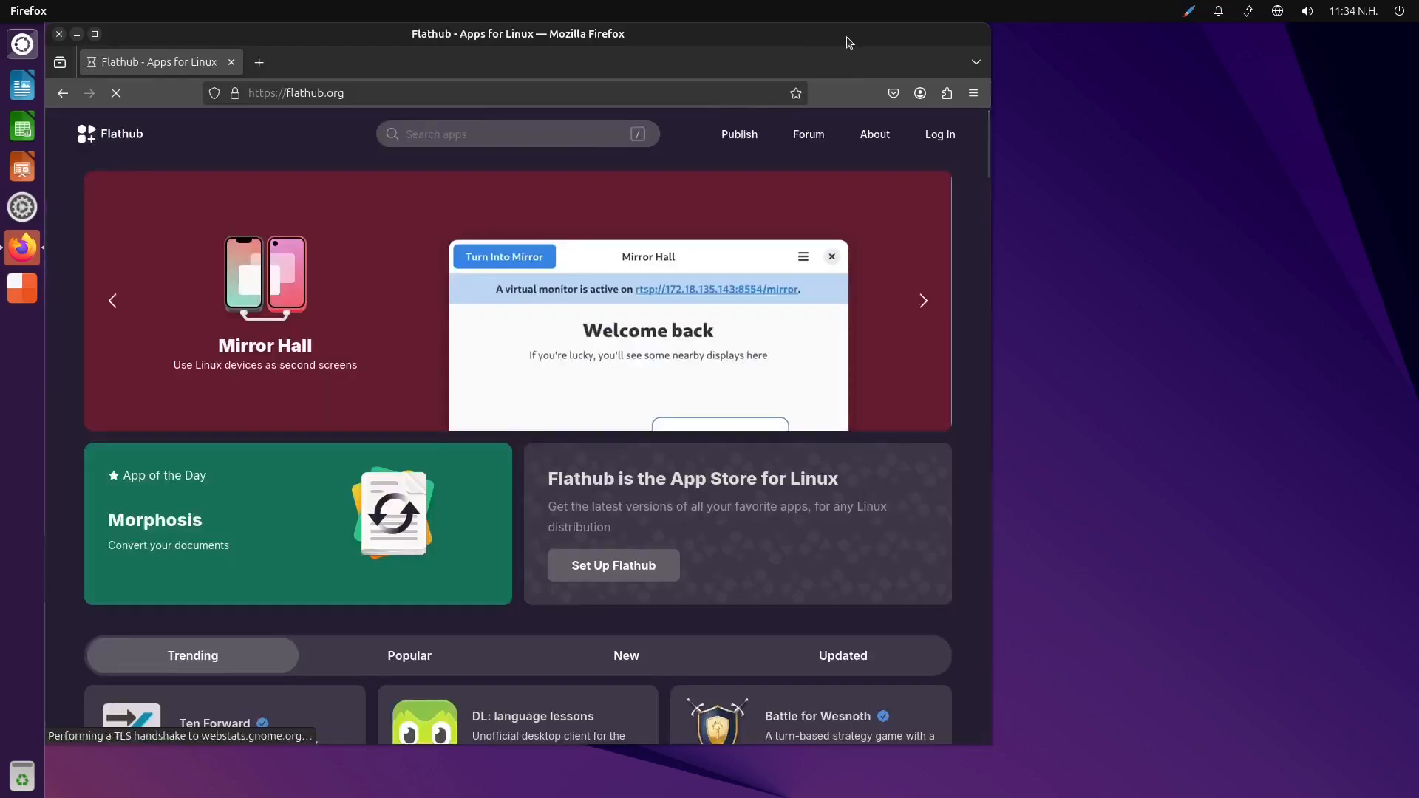
double_click(847, 37)
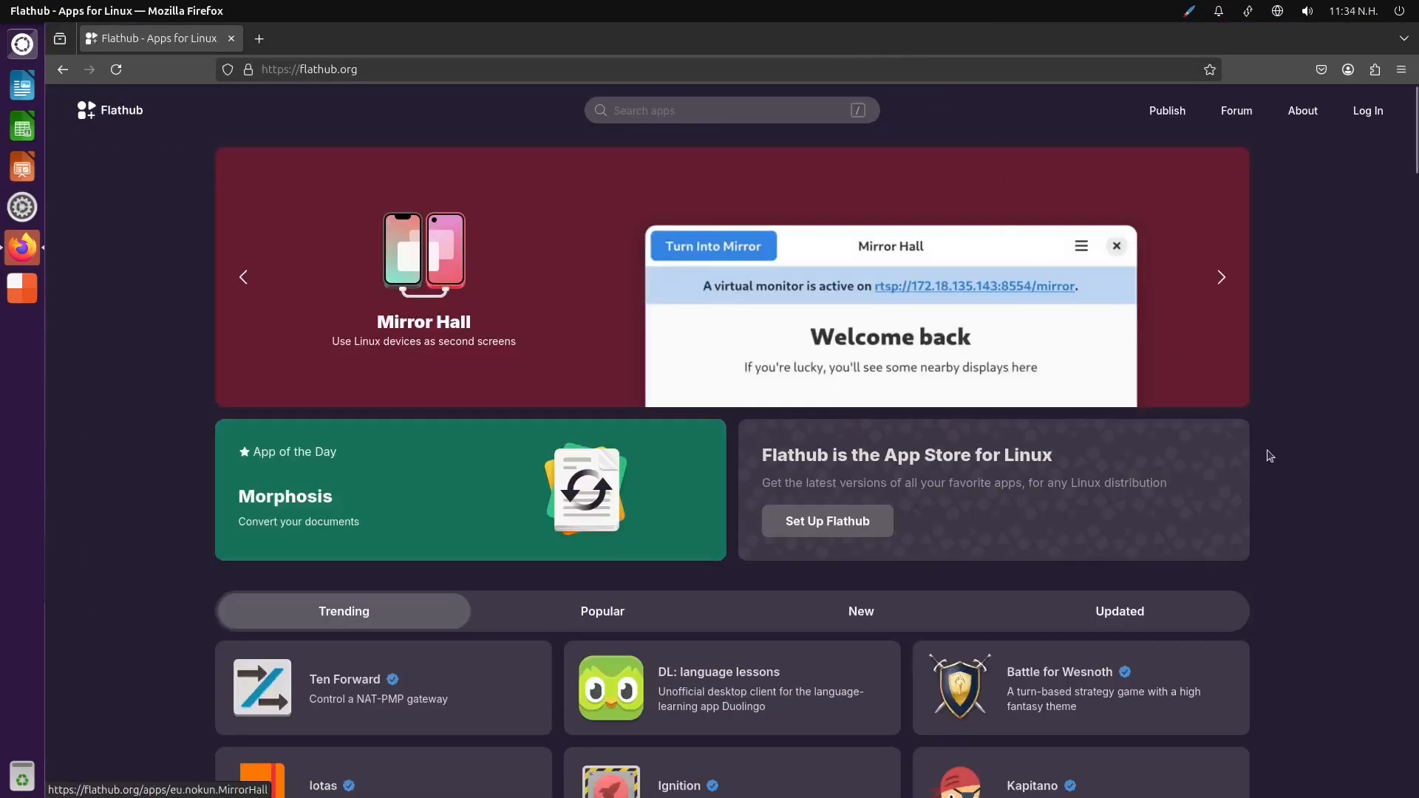
Open the Set Up Flathub page, look through the distributions, and open the Ubuntu instructions
left_click(705, 107)
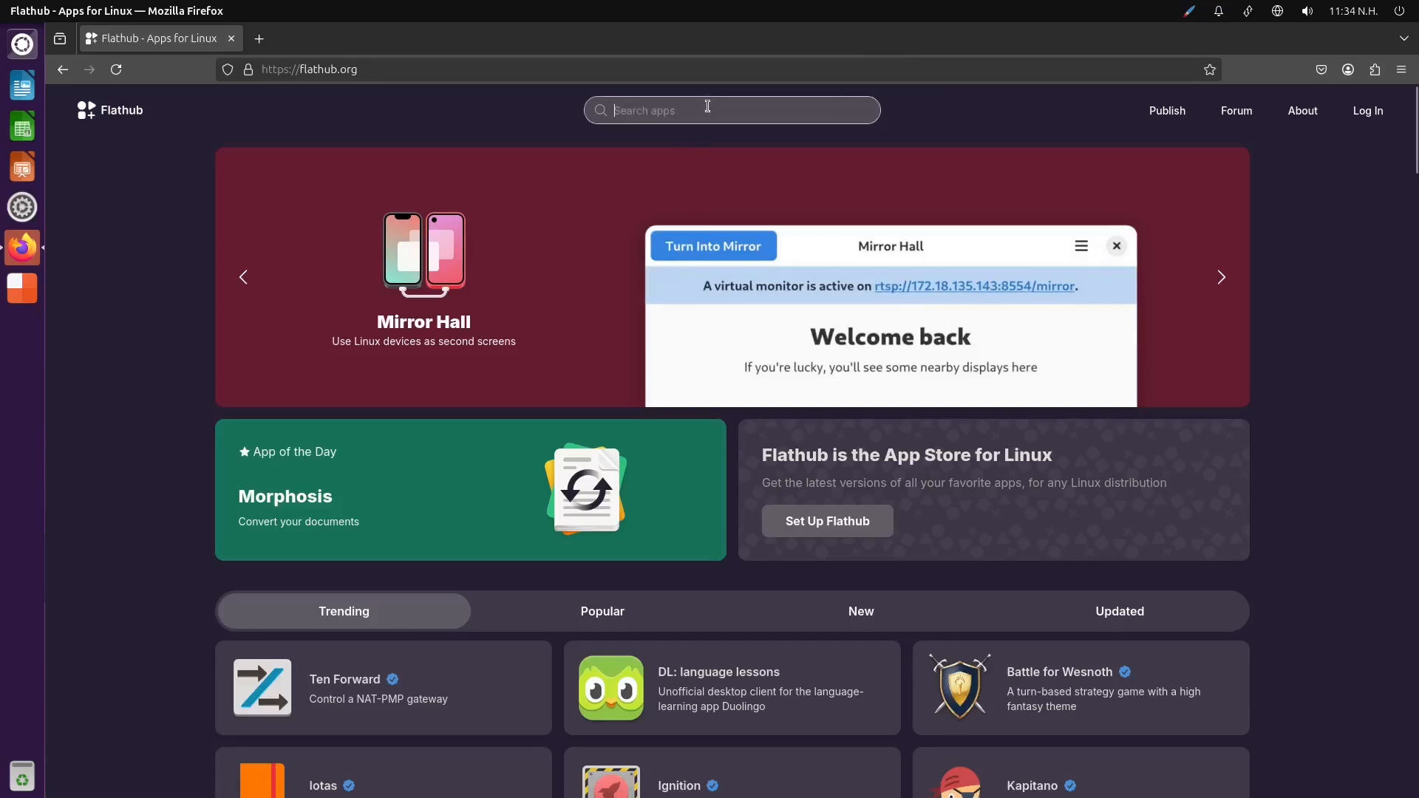
left_click(847, 527)
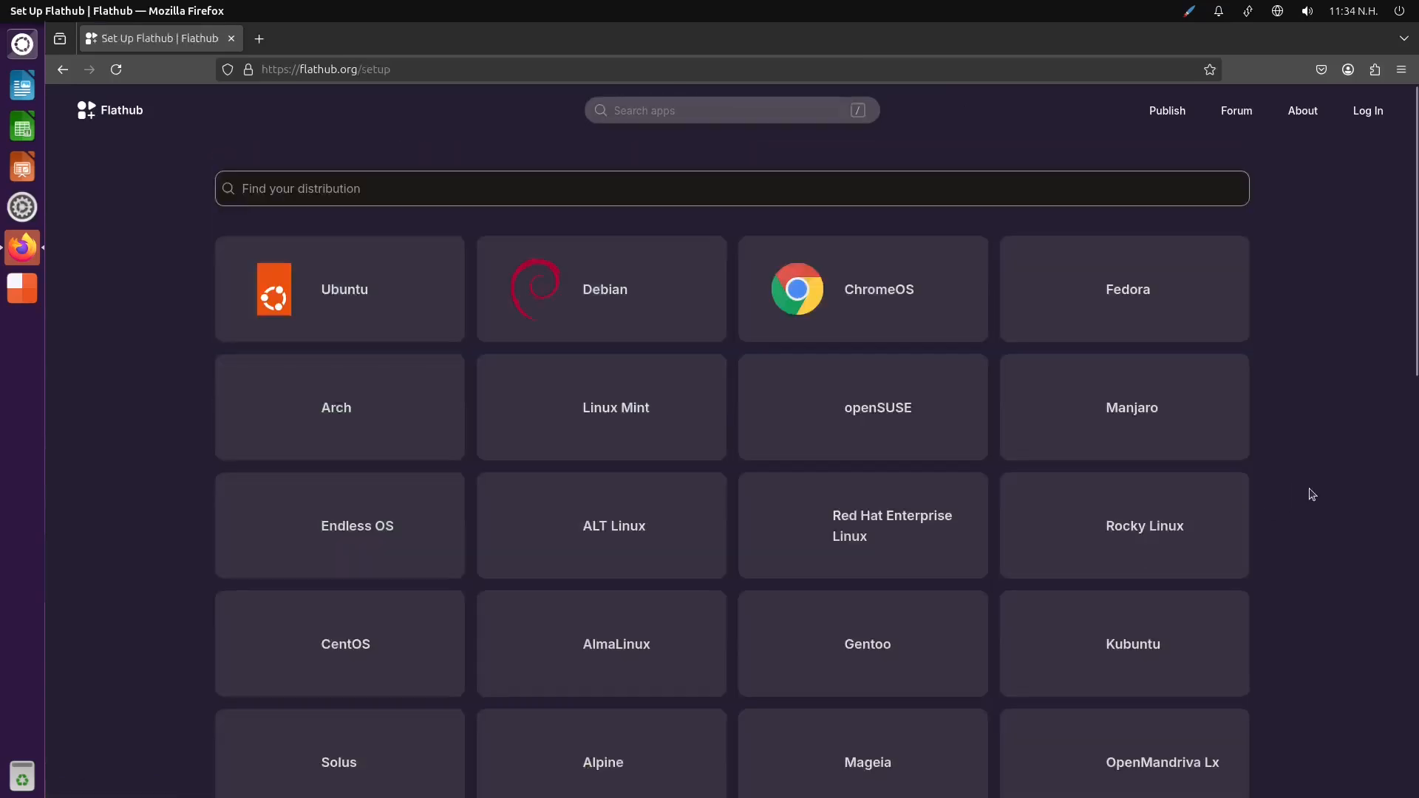
scroll(1345, 466, "down", 10)
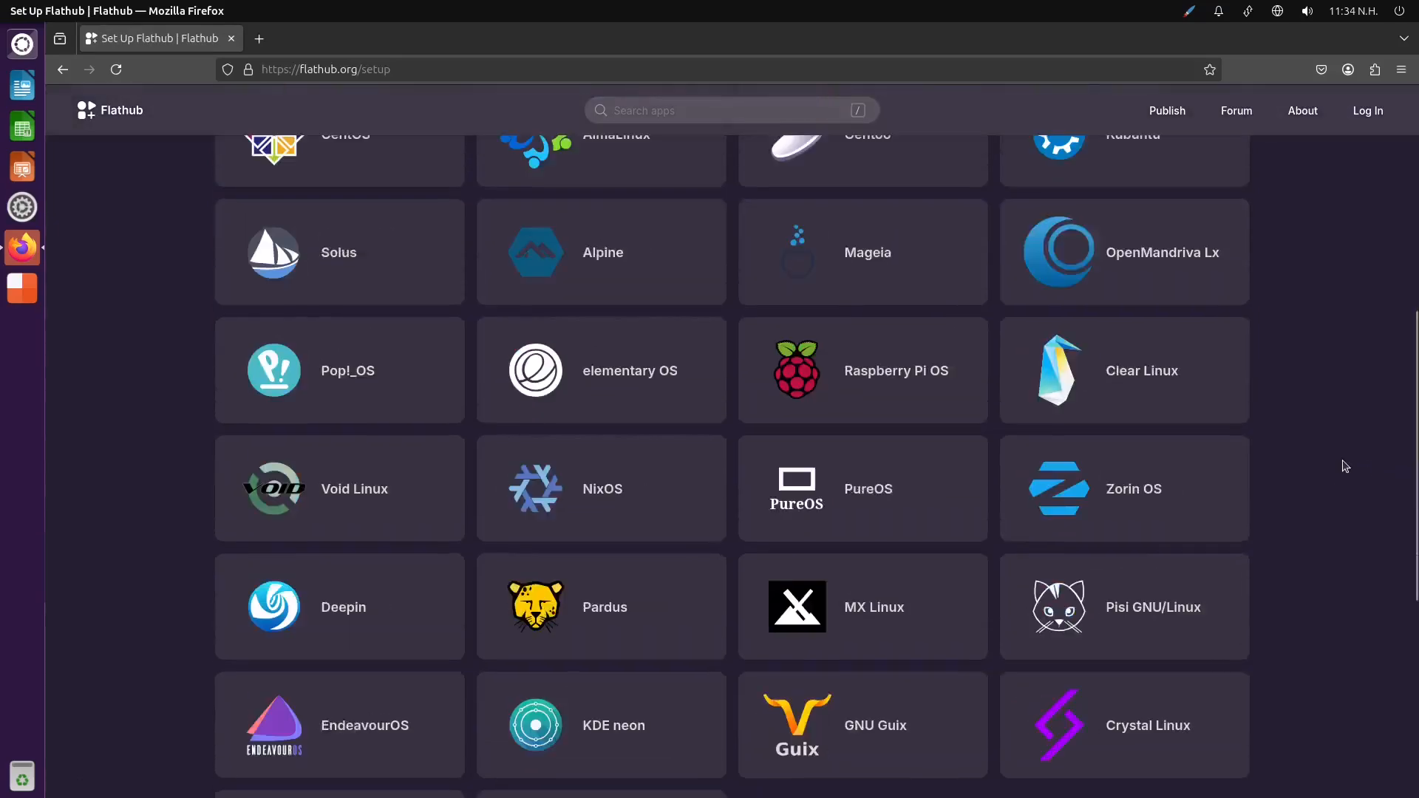
scroll(1345, 466, "up", 5)
scroll(1345, 465, "up", 3)
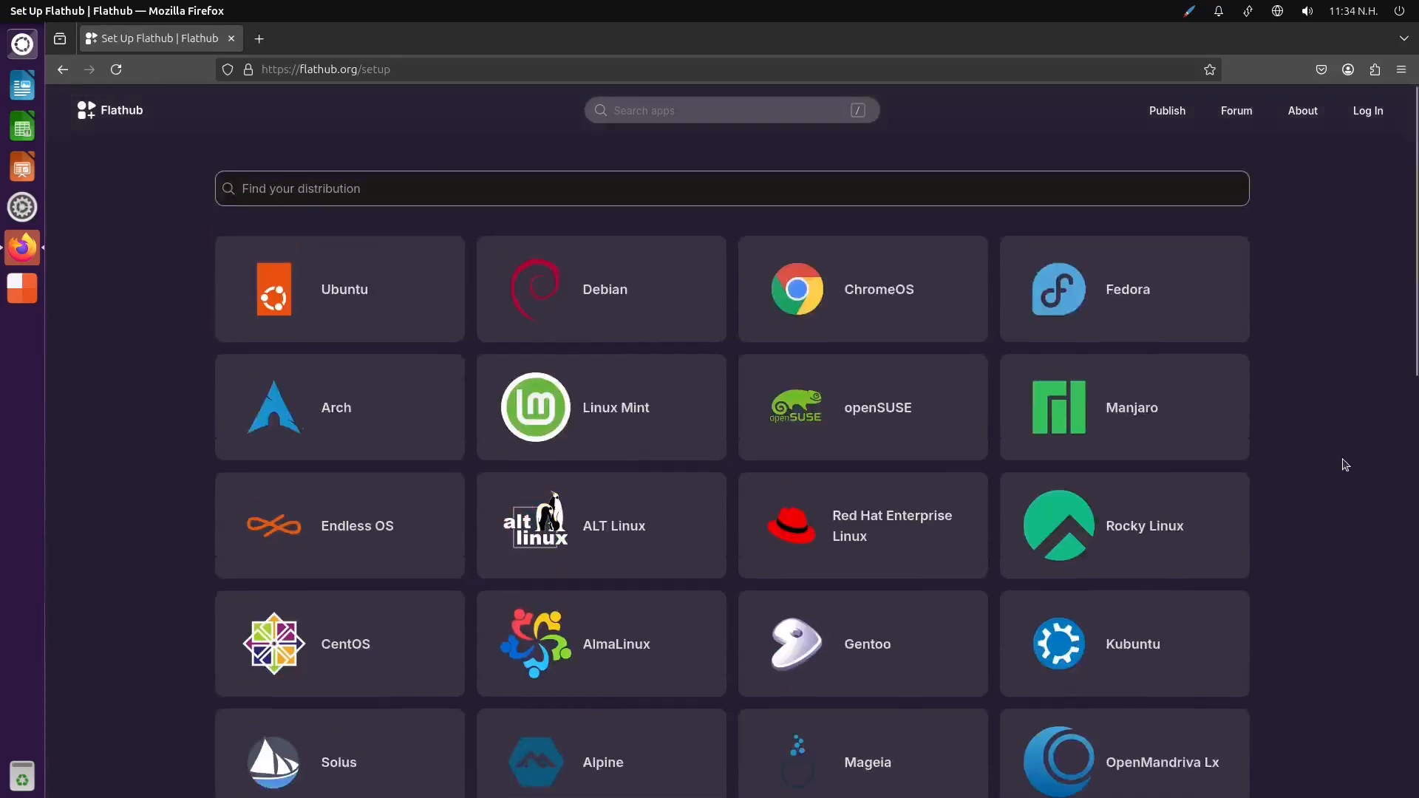
left_click(359, 304)
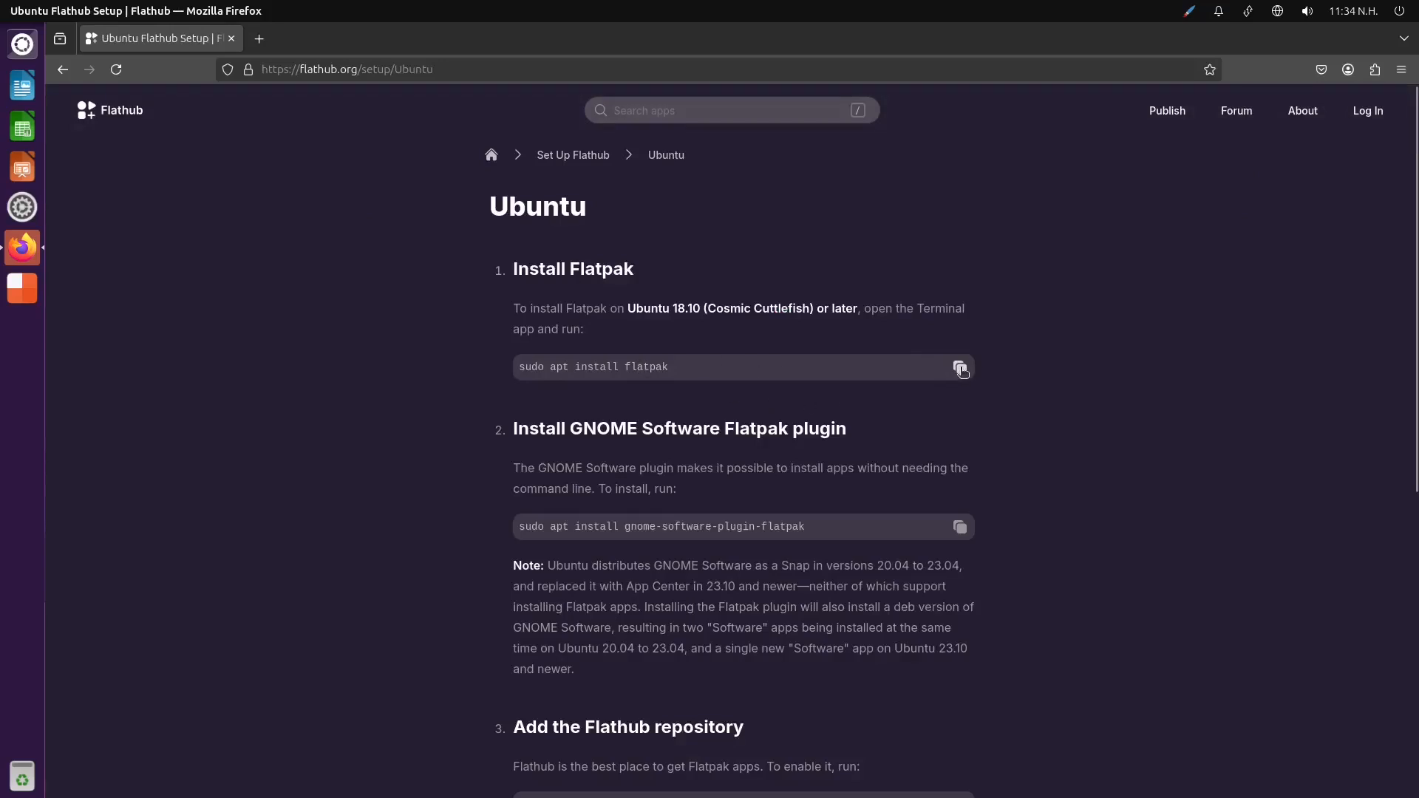
Copy the Flatpak install command from the Ubuntu instructions and launch Terminal from the installed applications
left_click(960, 368)
left_click(18, 51)
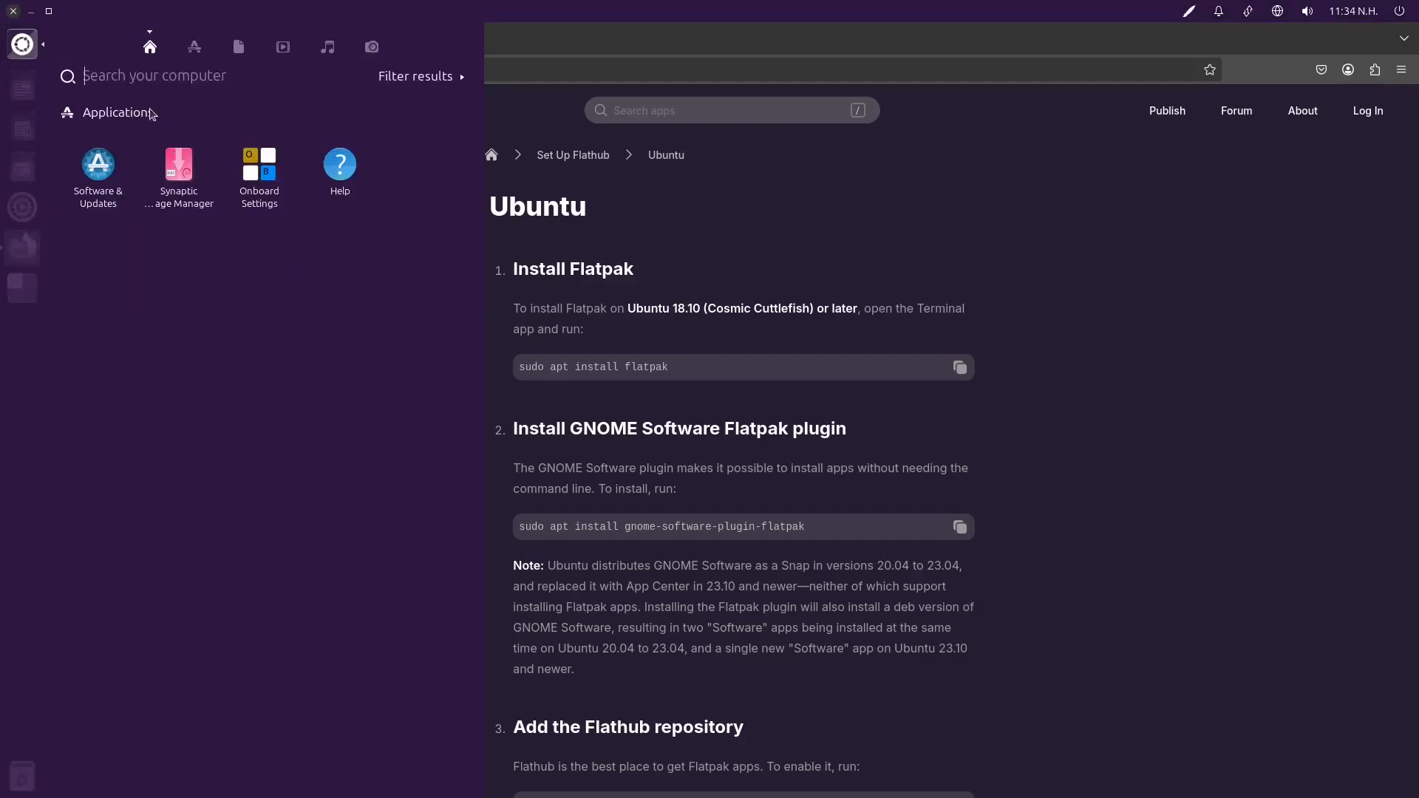
left_click(195, 47)
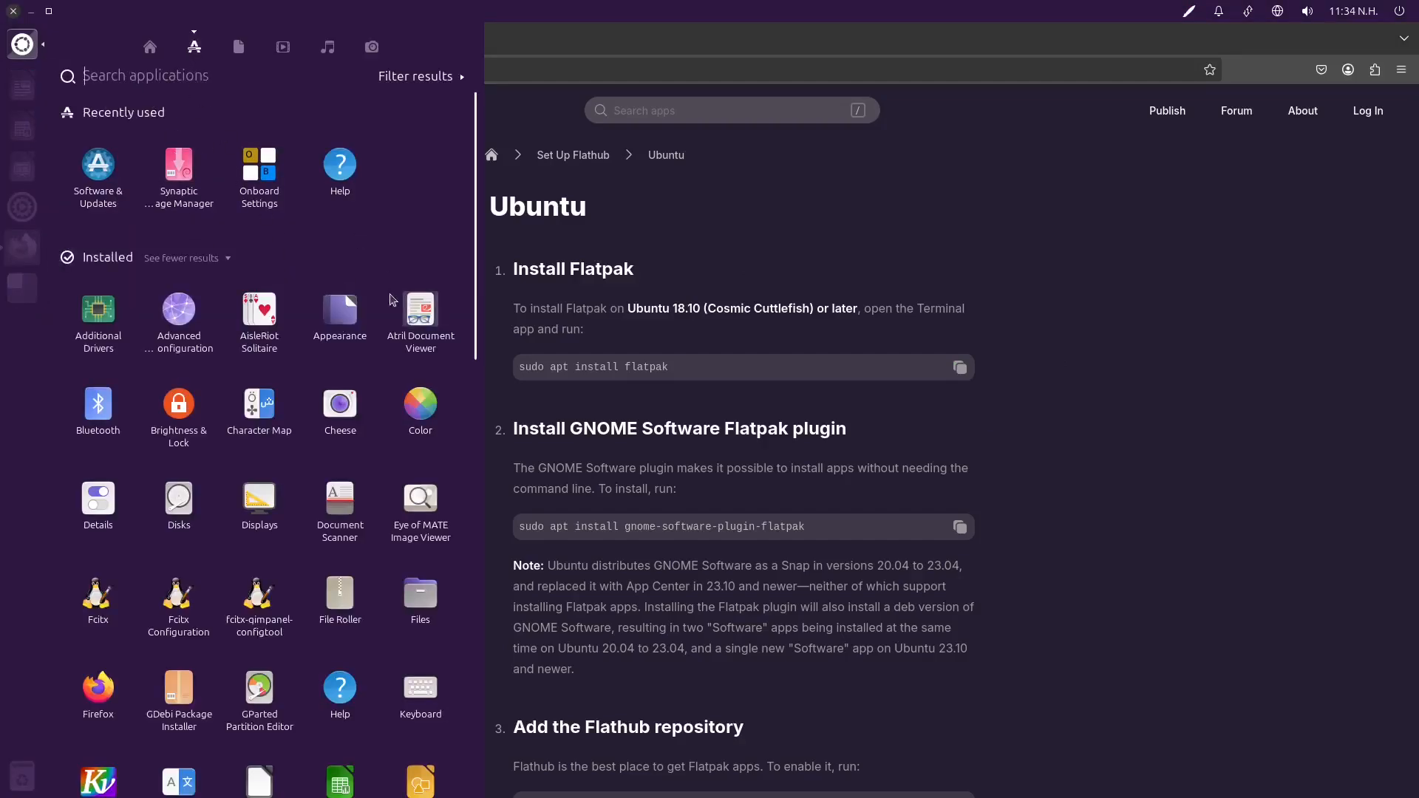
scroll(414, 401, "down", 2)
scroll(397, 462, "down", 4)
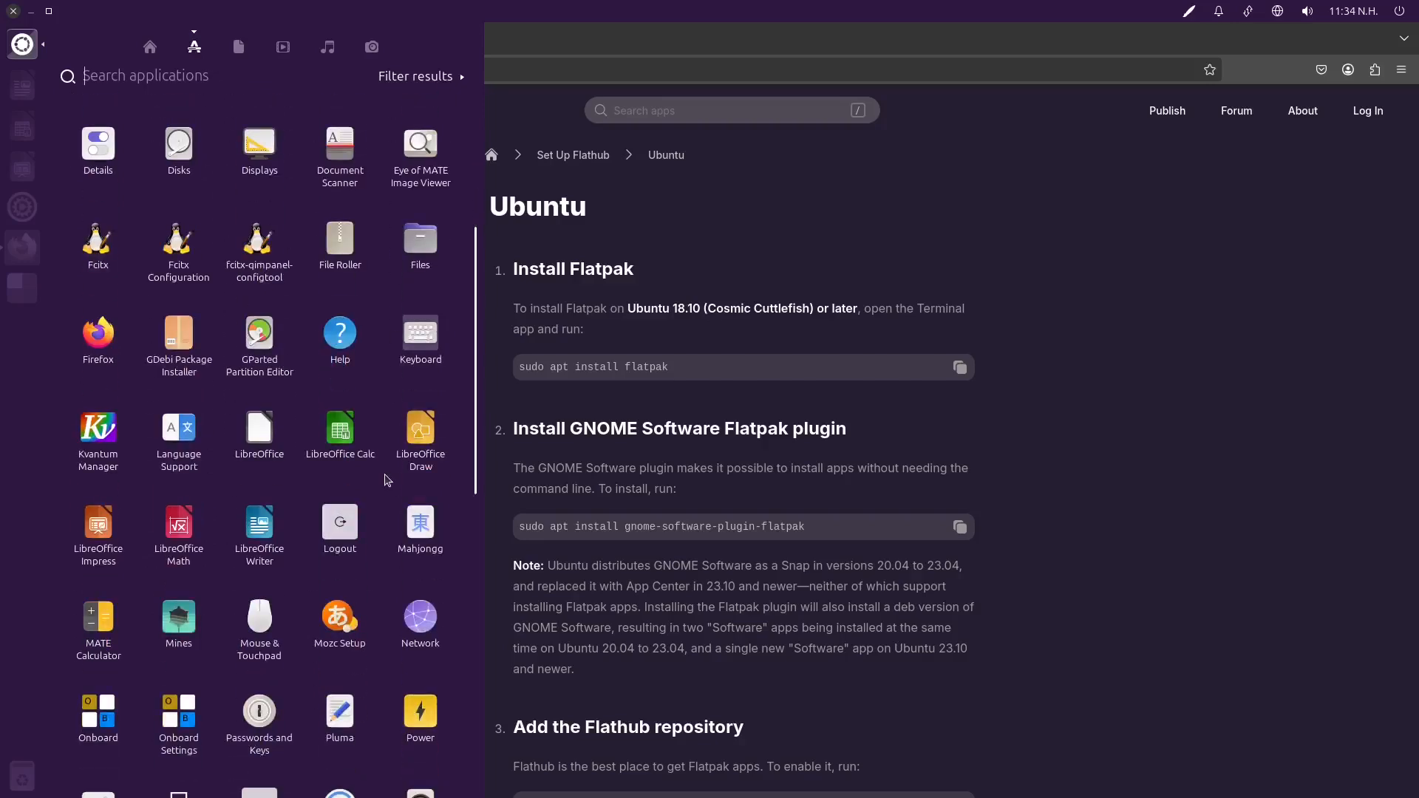
scroll(381, 481, "down", 4)
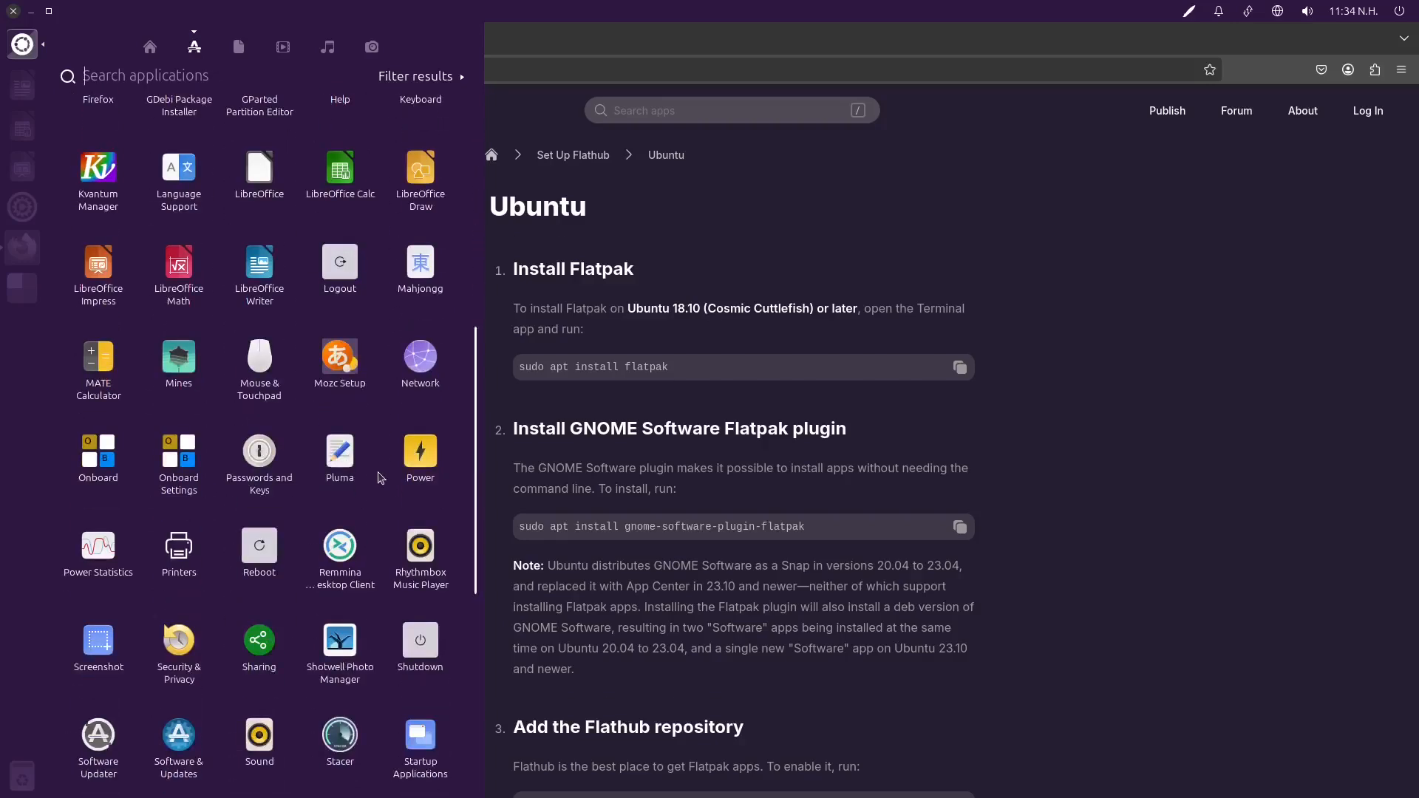
left_click(420, 640)
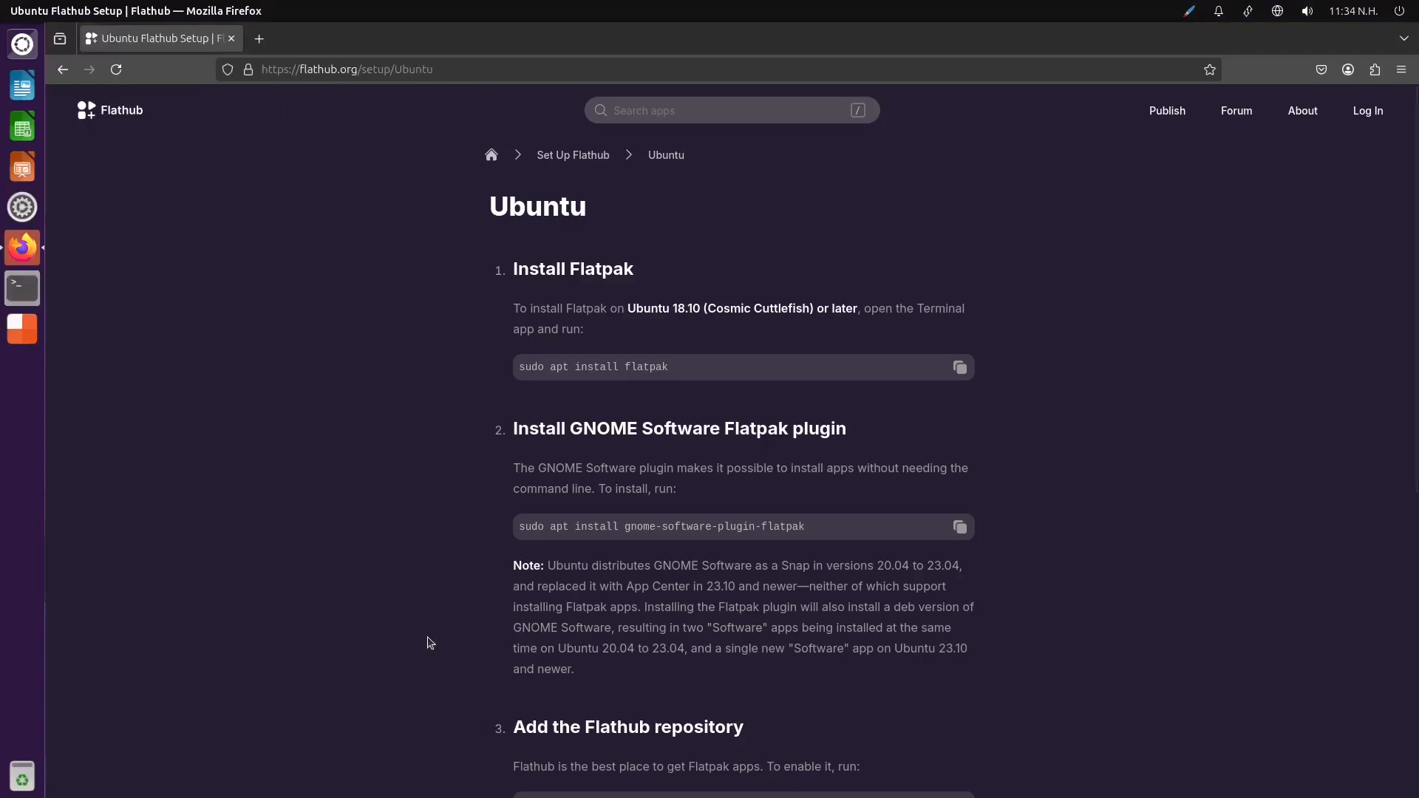
Run the copied command sudo apt install flatpak in the terminal, enter the account password, and accept the installation
right_click(330, 108)
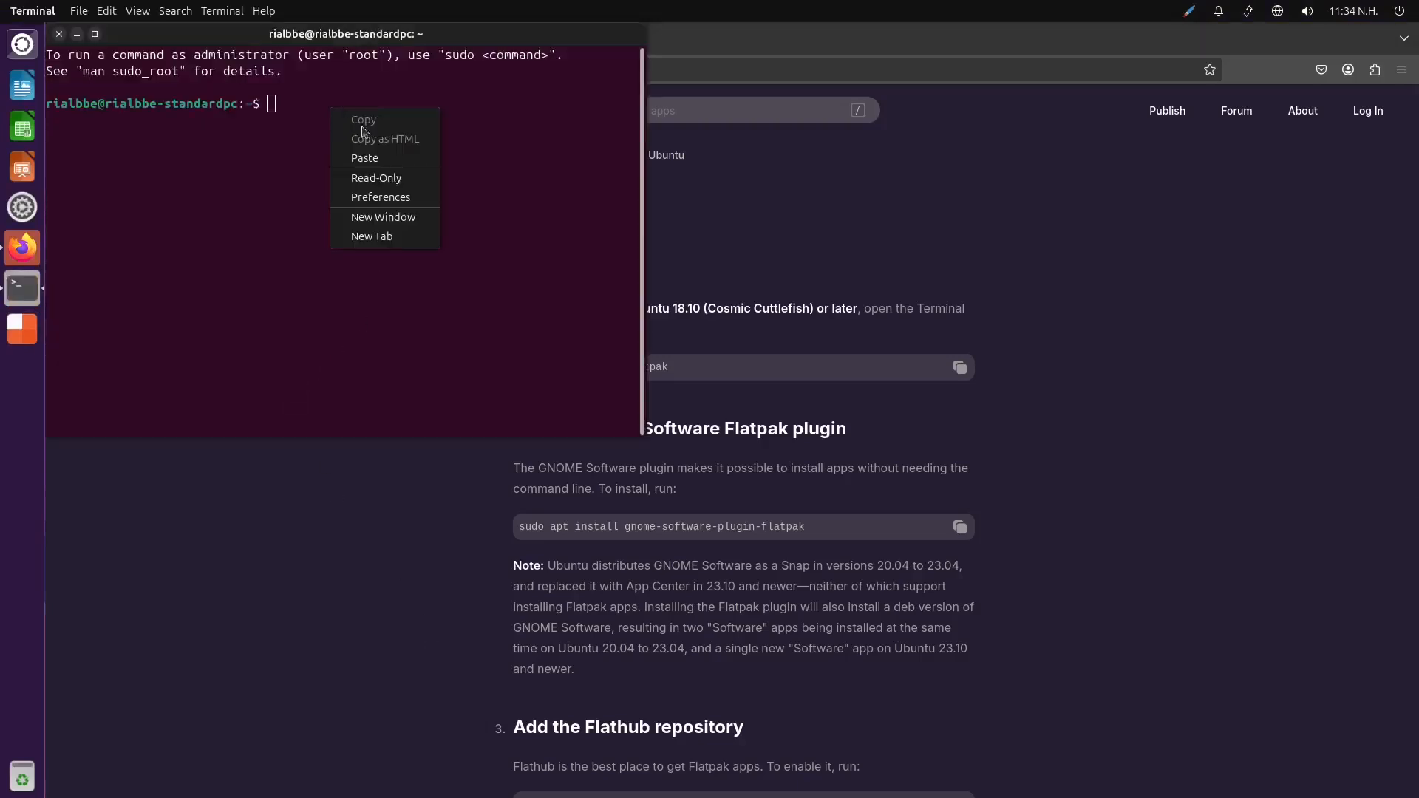
left_click(384, 158)
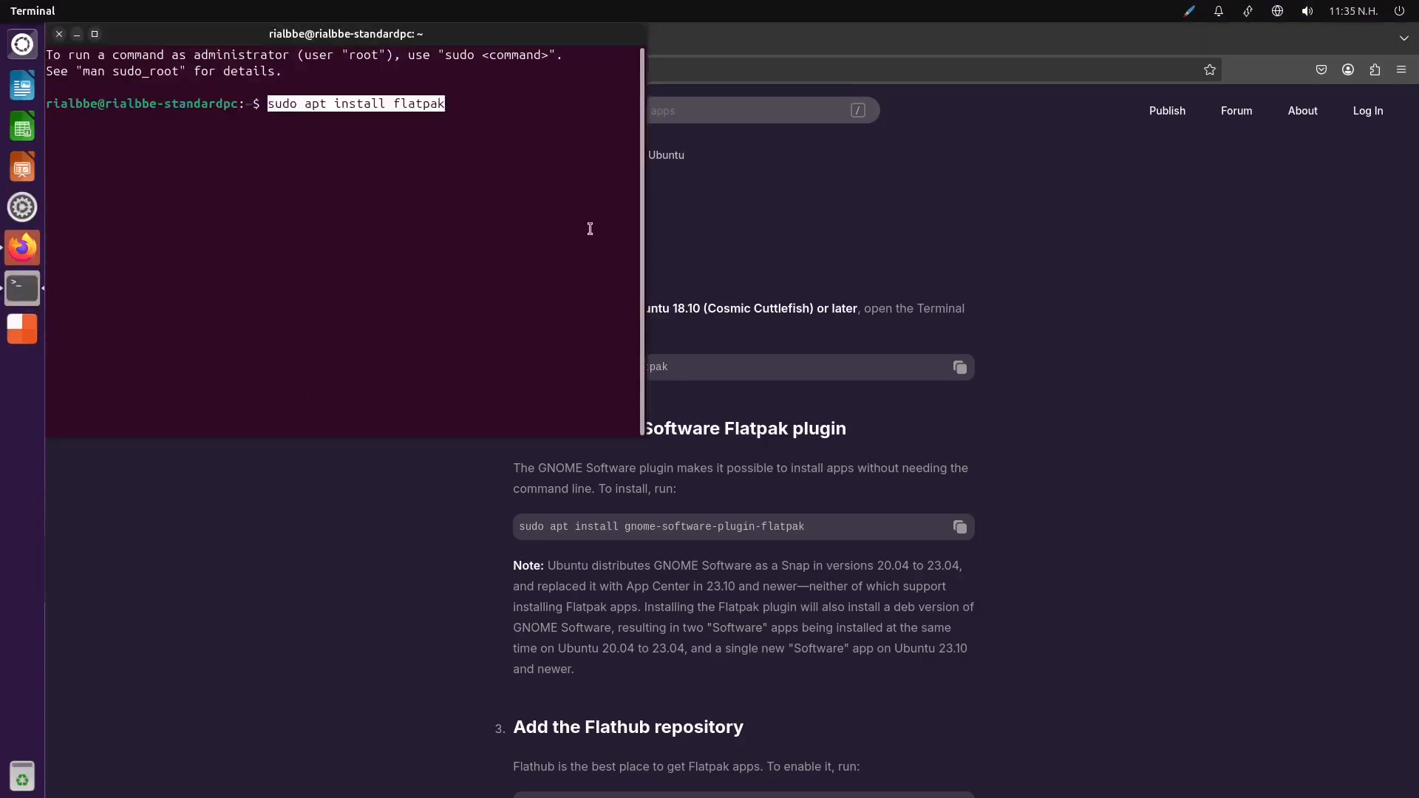
key("Return")
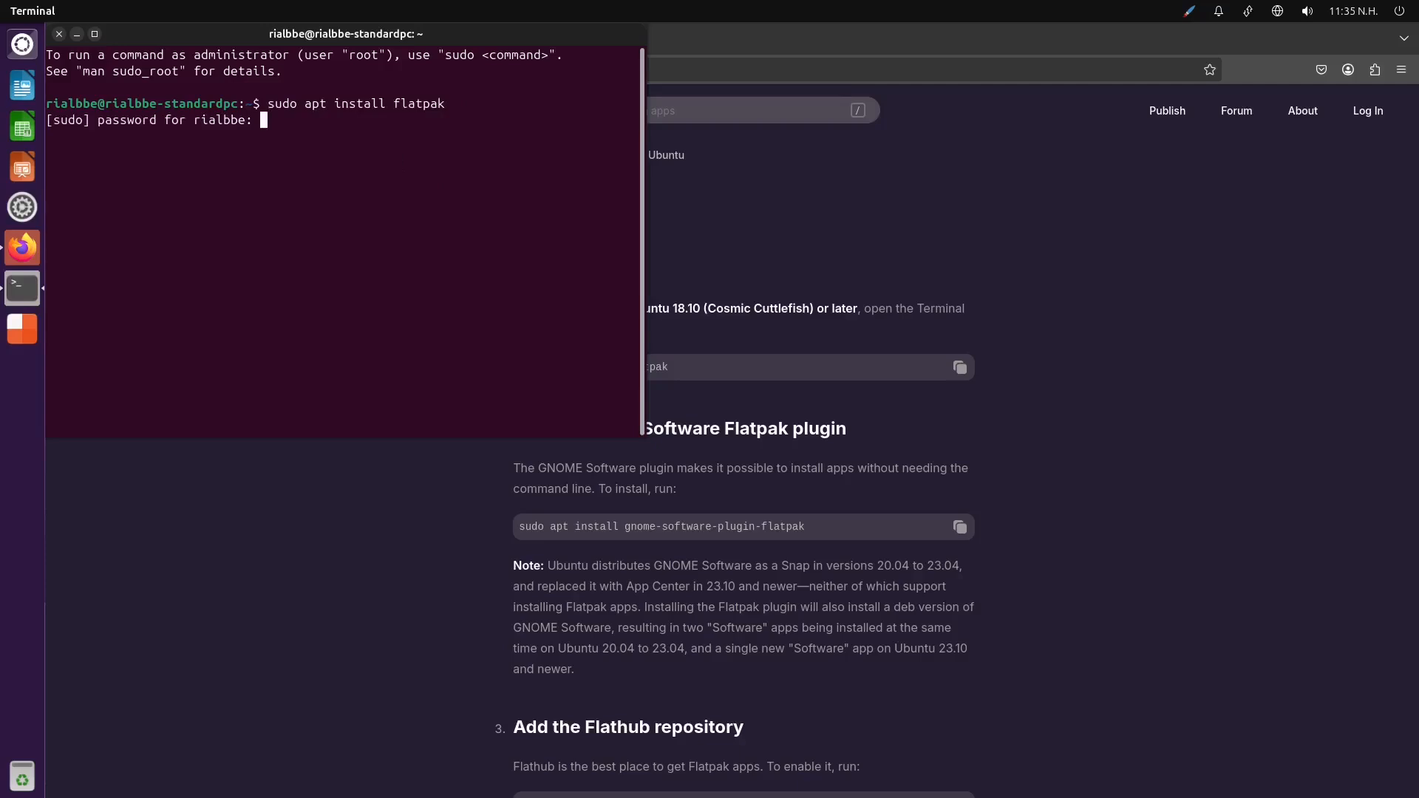
key("Return")
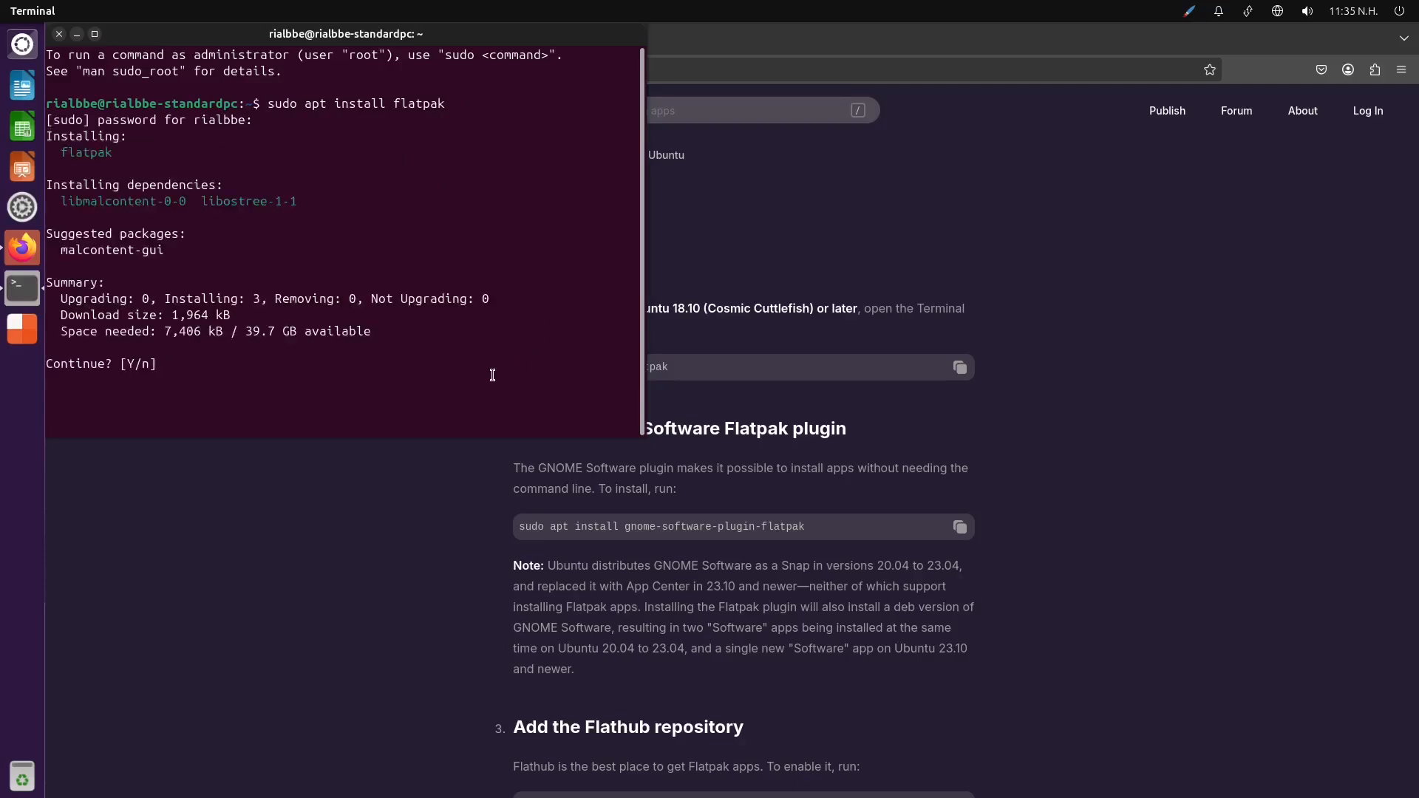
type("y")
key("Return")
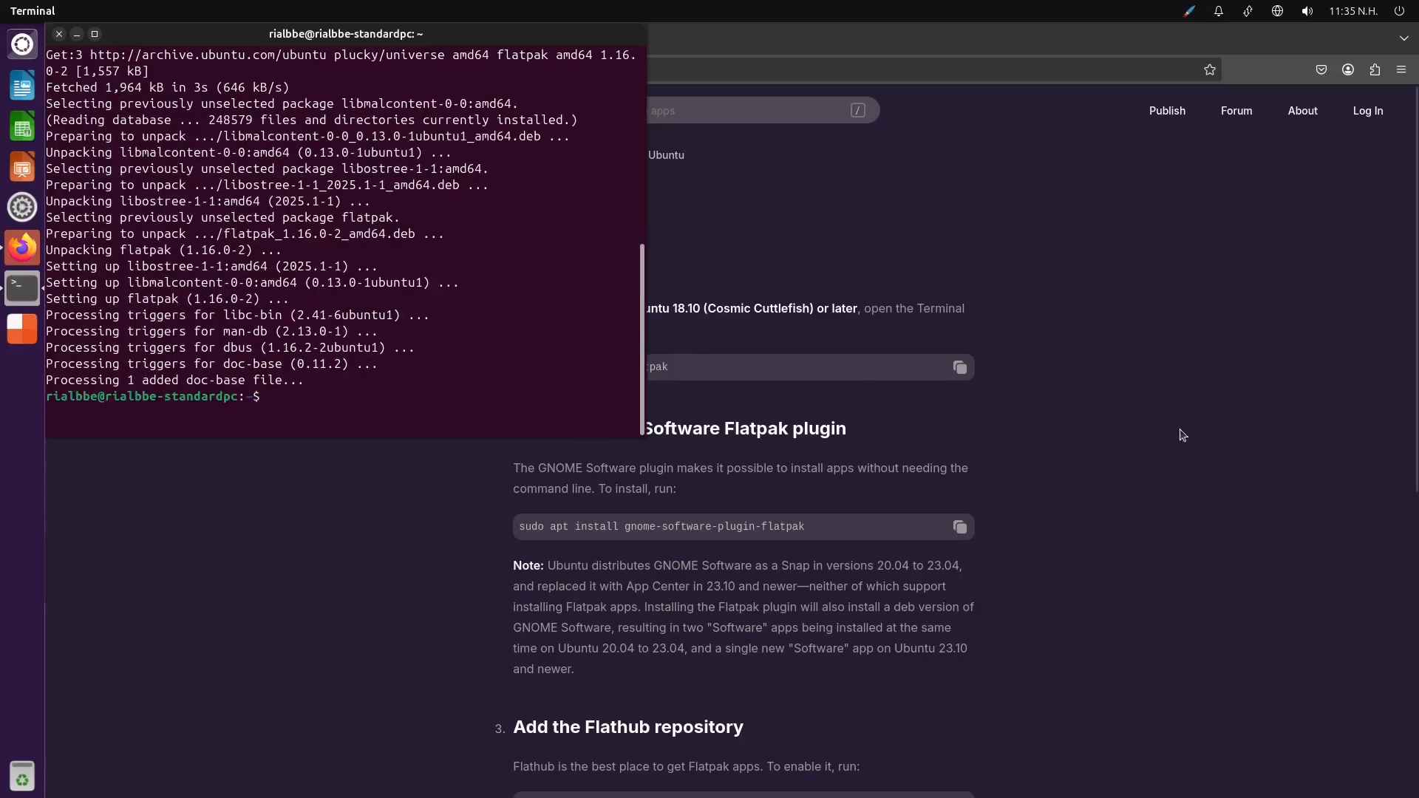
Copy sudo apt install gnome-software-plugin-flatpak from the Flathub page, run it in the terminal, and accept the installation
left_click(960, 528)
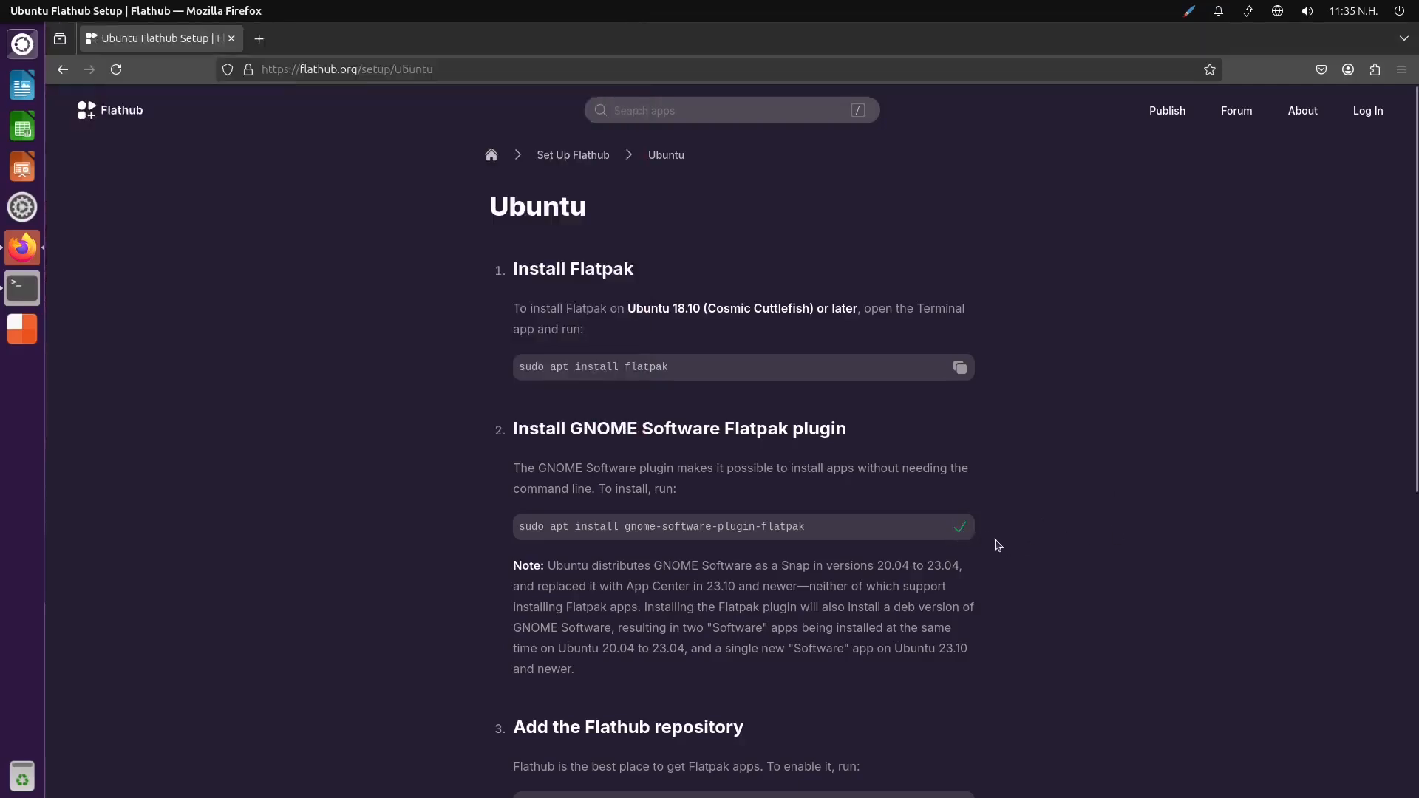
left_click(20, 295)
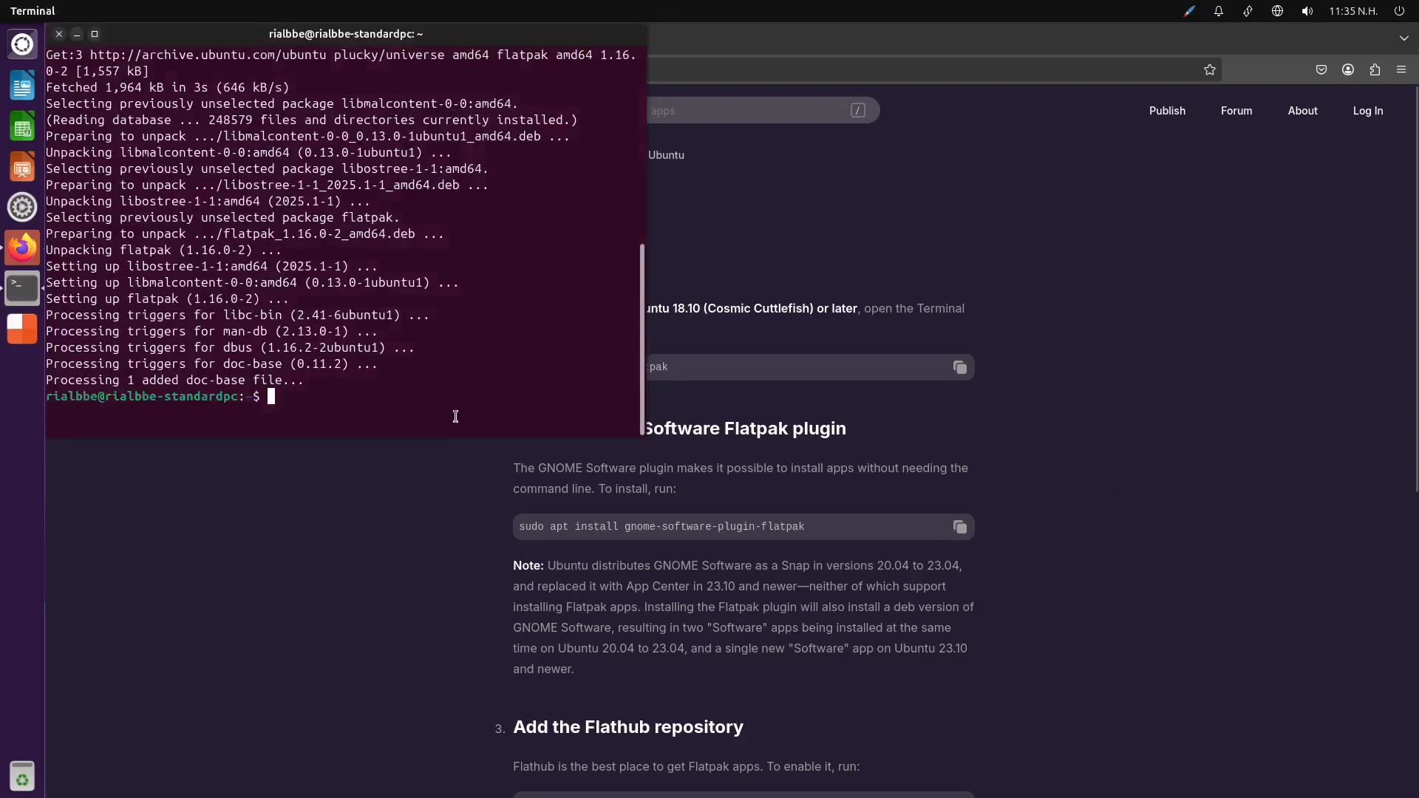
right_click(387, 406)
left_click(458, 473)
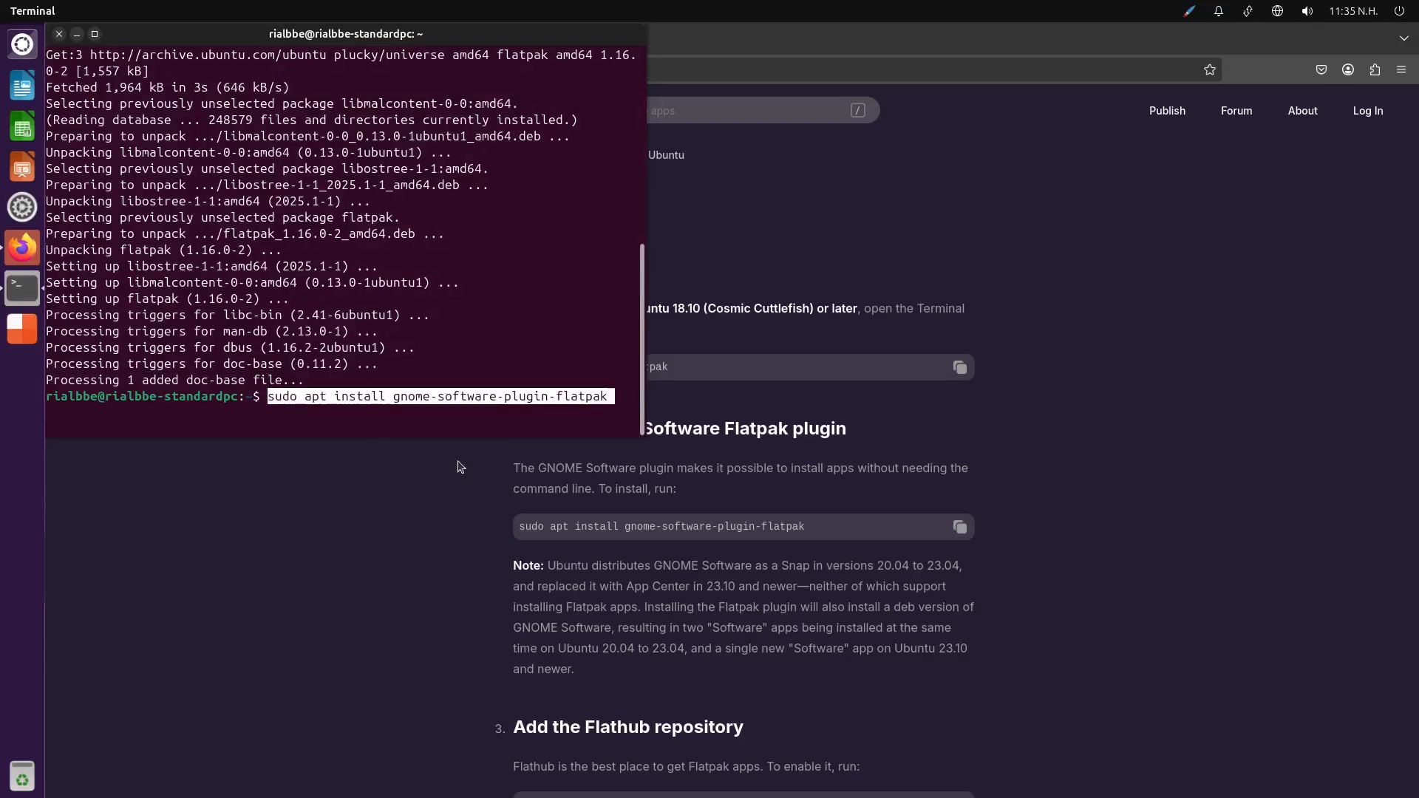
key("Return")
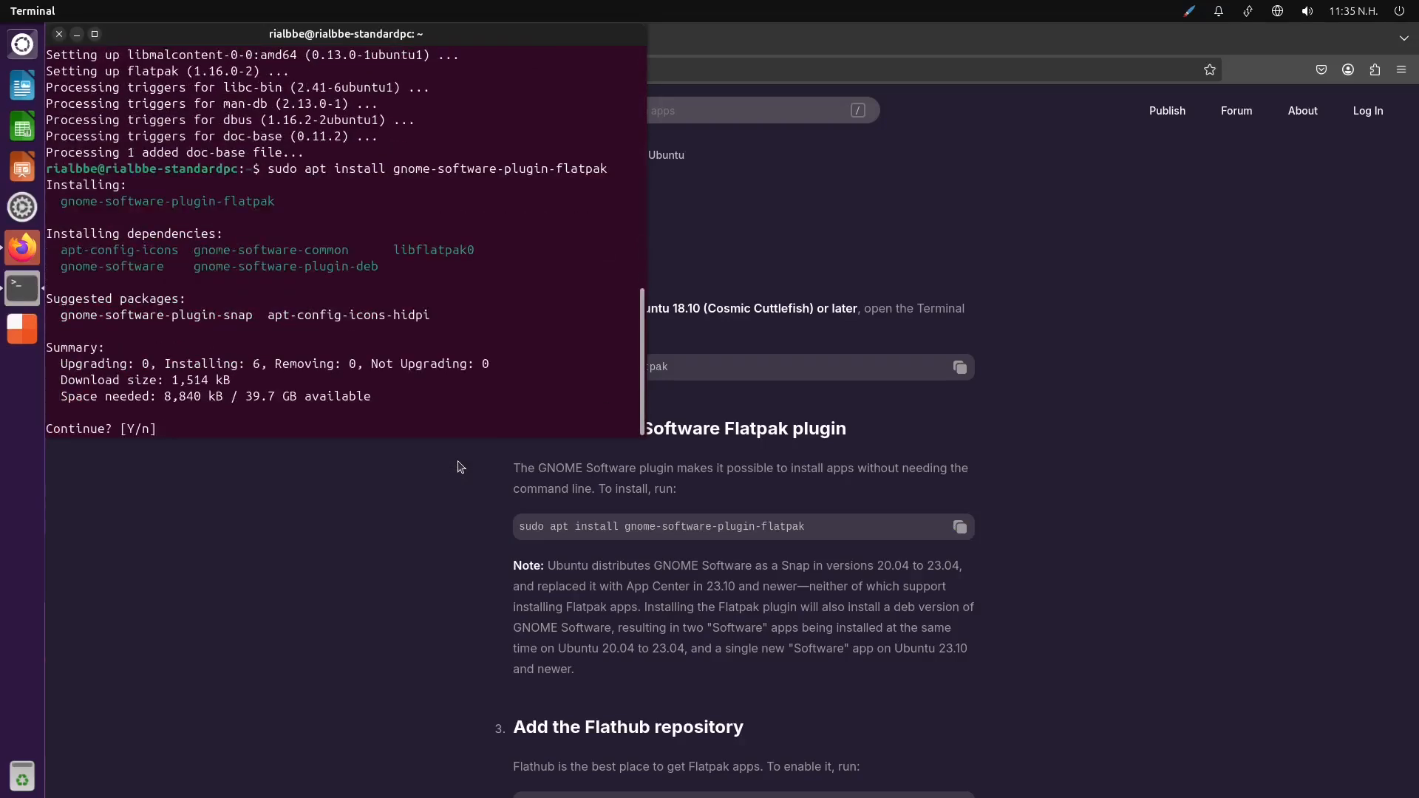
type("y")
key("Return")
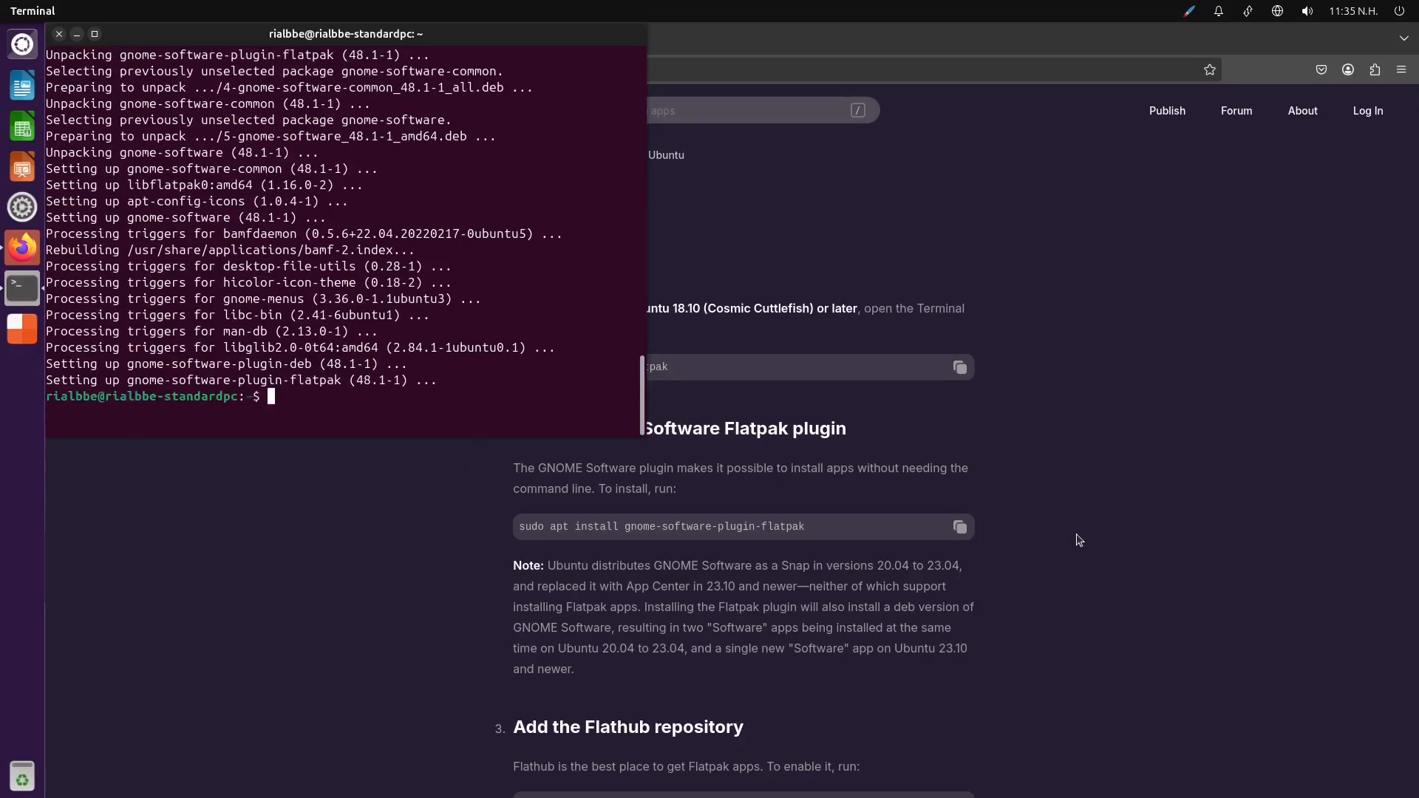
scroll(1077, 541, "down", 5)
left_click(1117, 530)
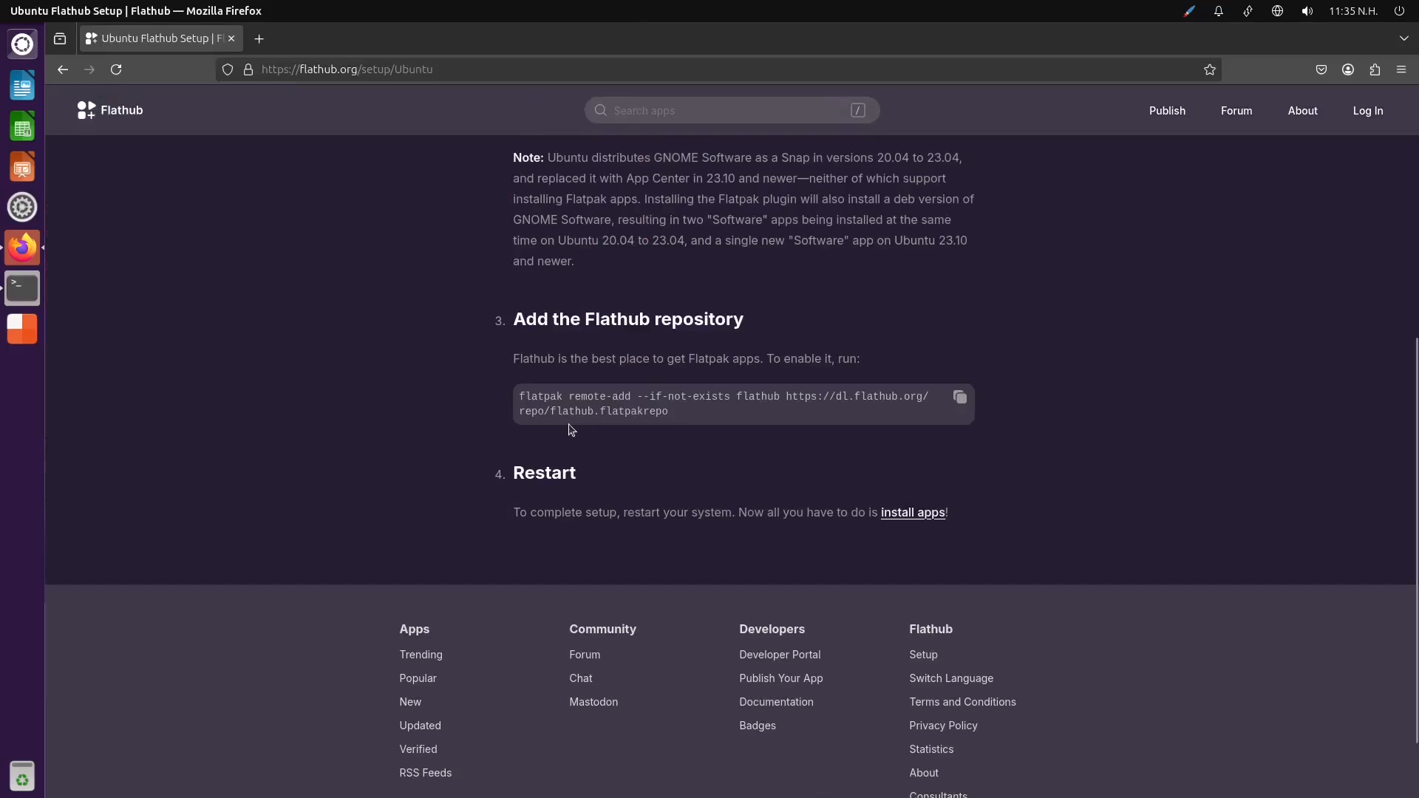
left_click(957, 399)
left_click(30, 306)
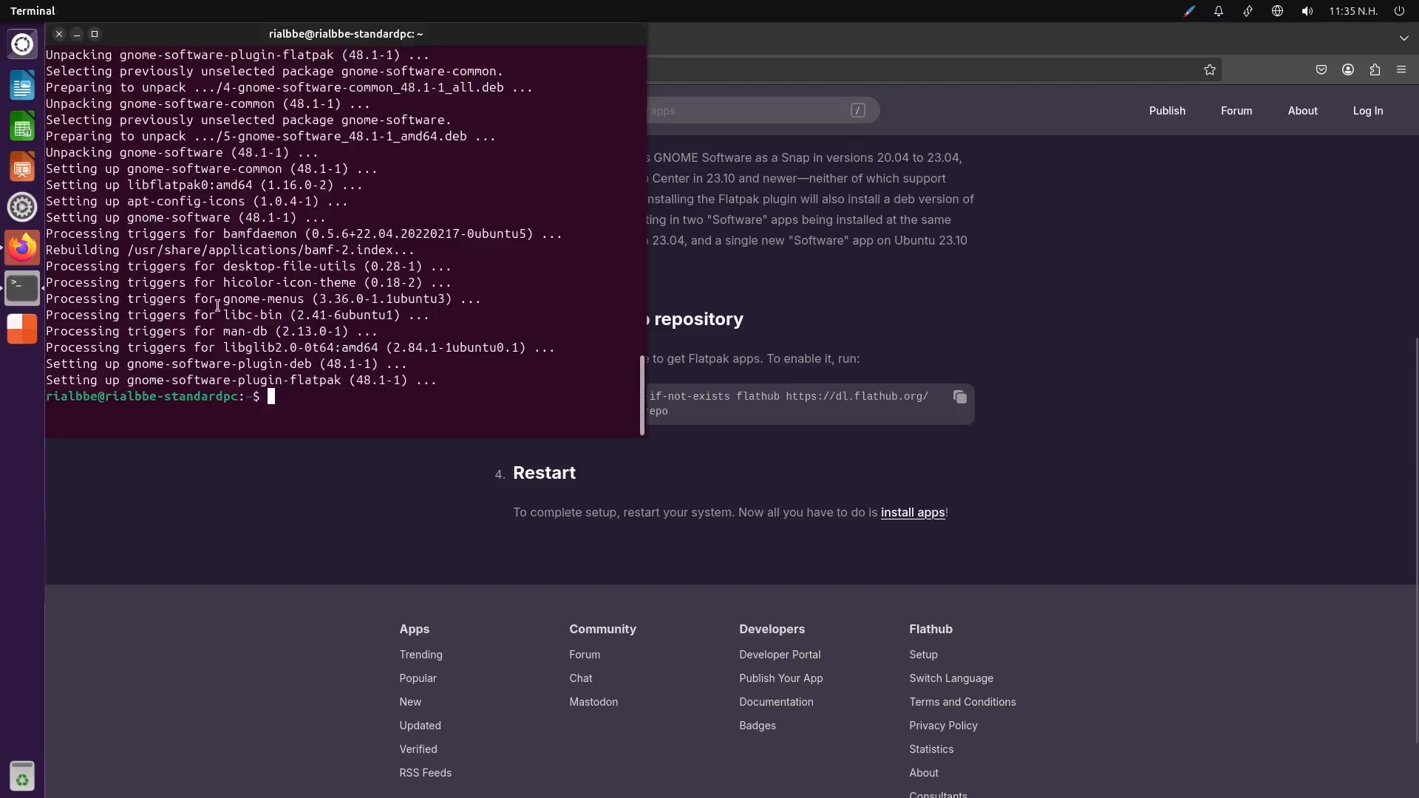
right_click(356, 404)
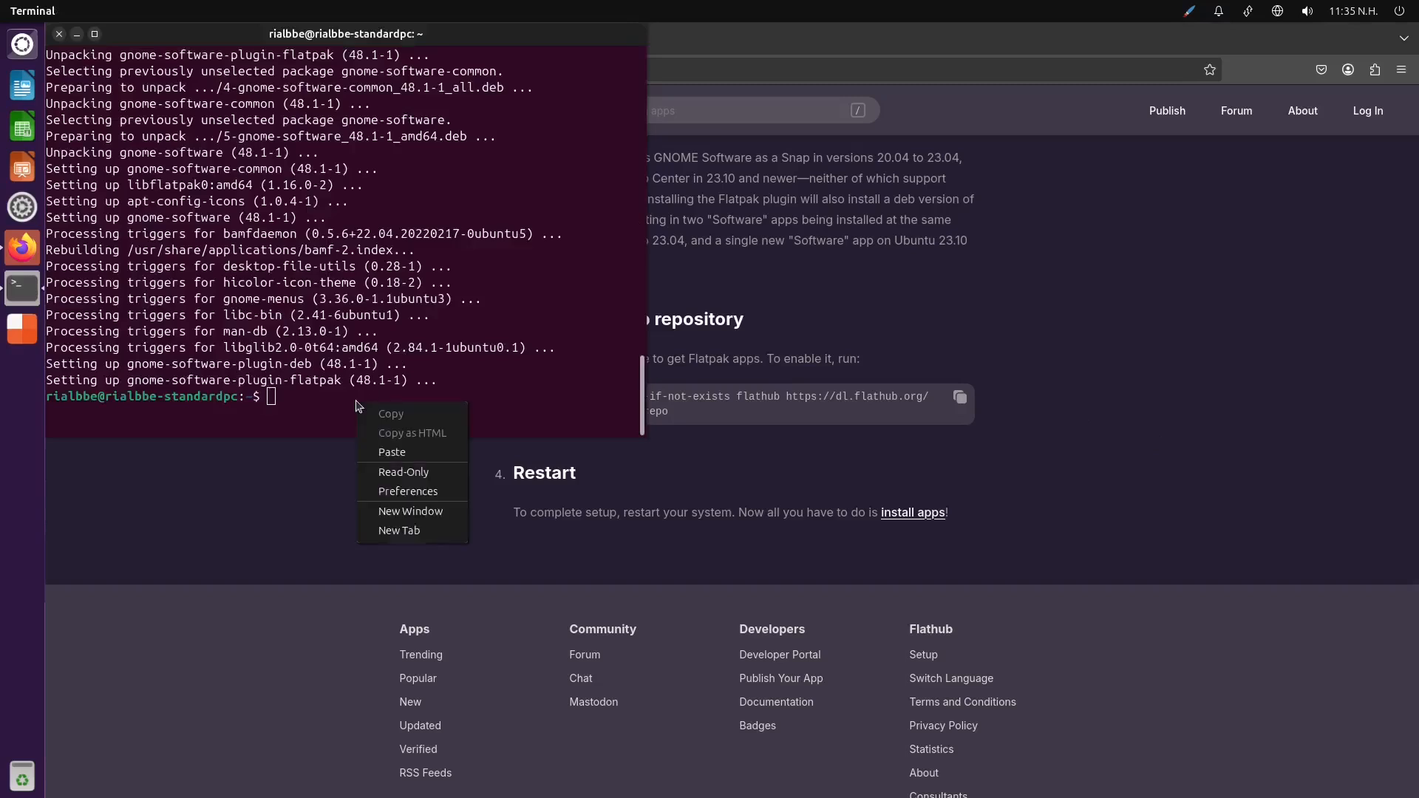
left_click(427, 451)
key("Return")
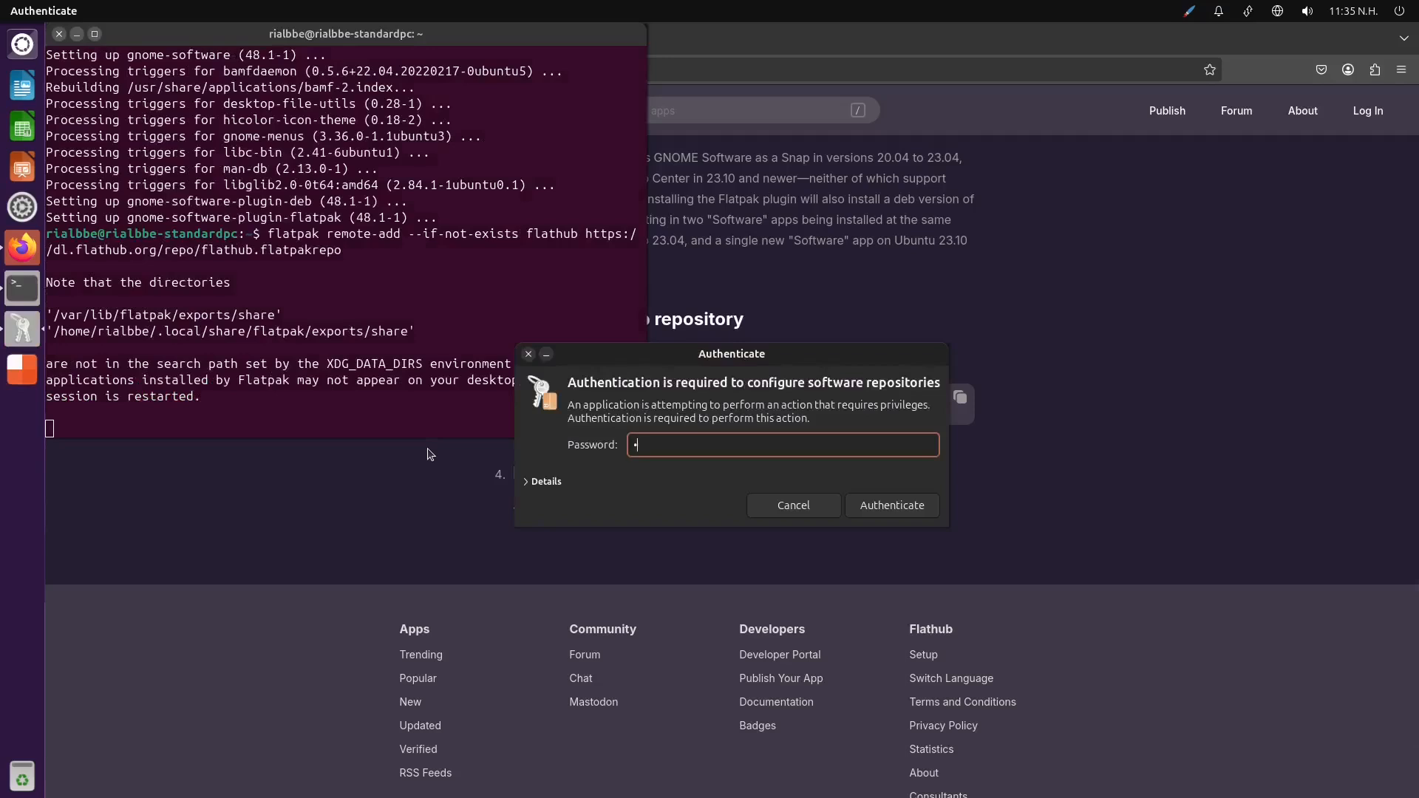
key("Return")
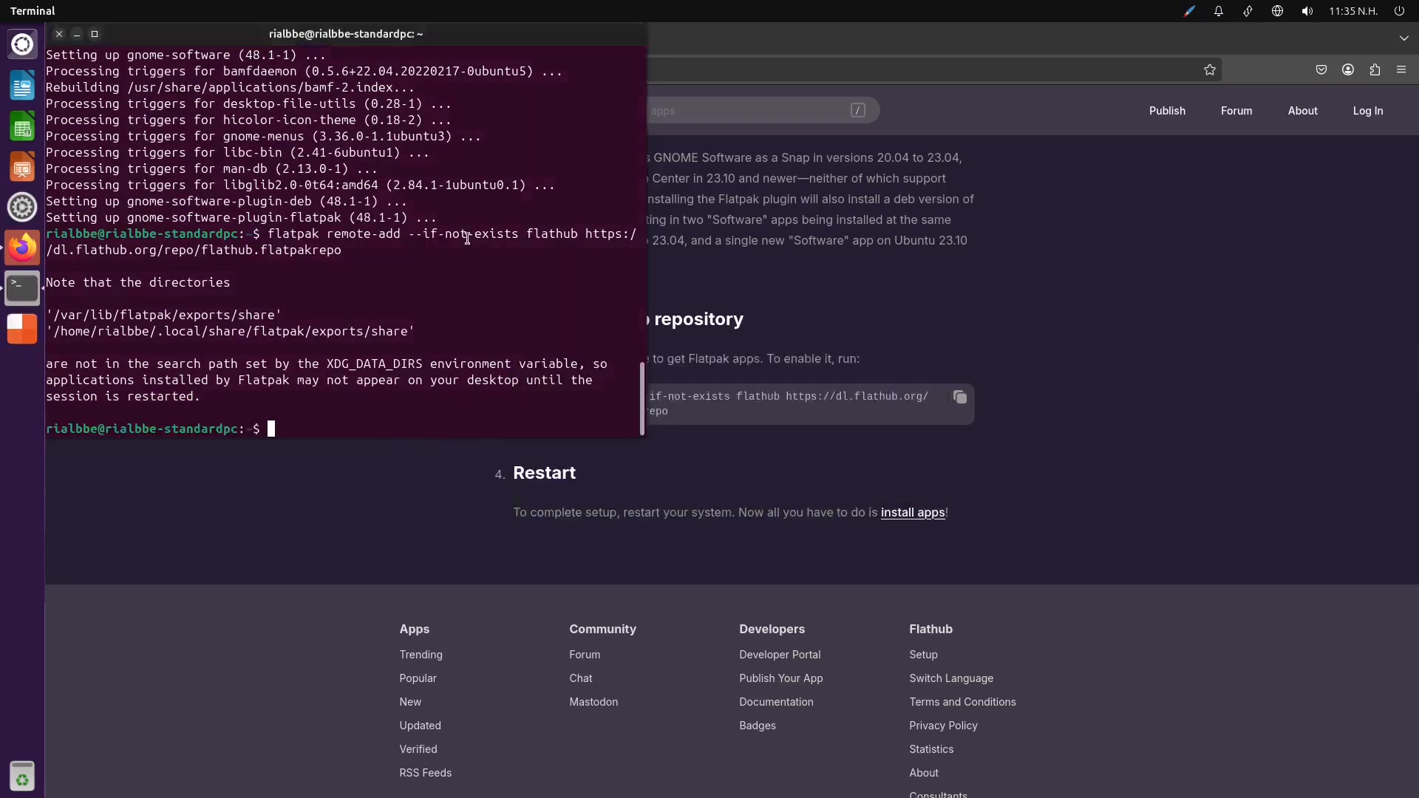
left_click(59, 34)
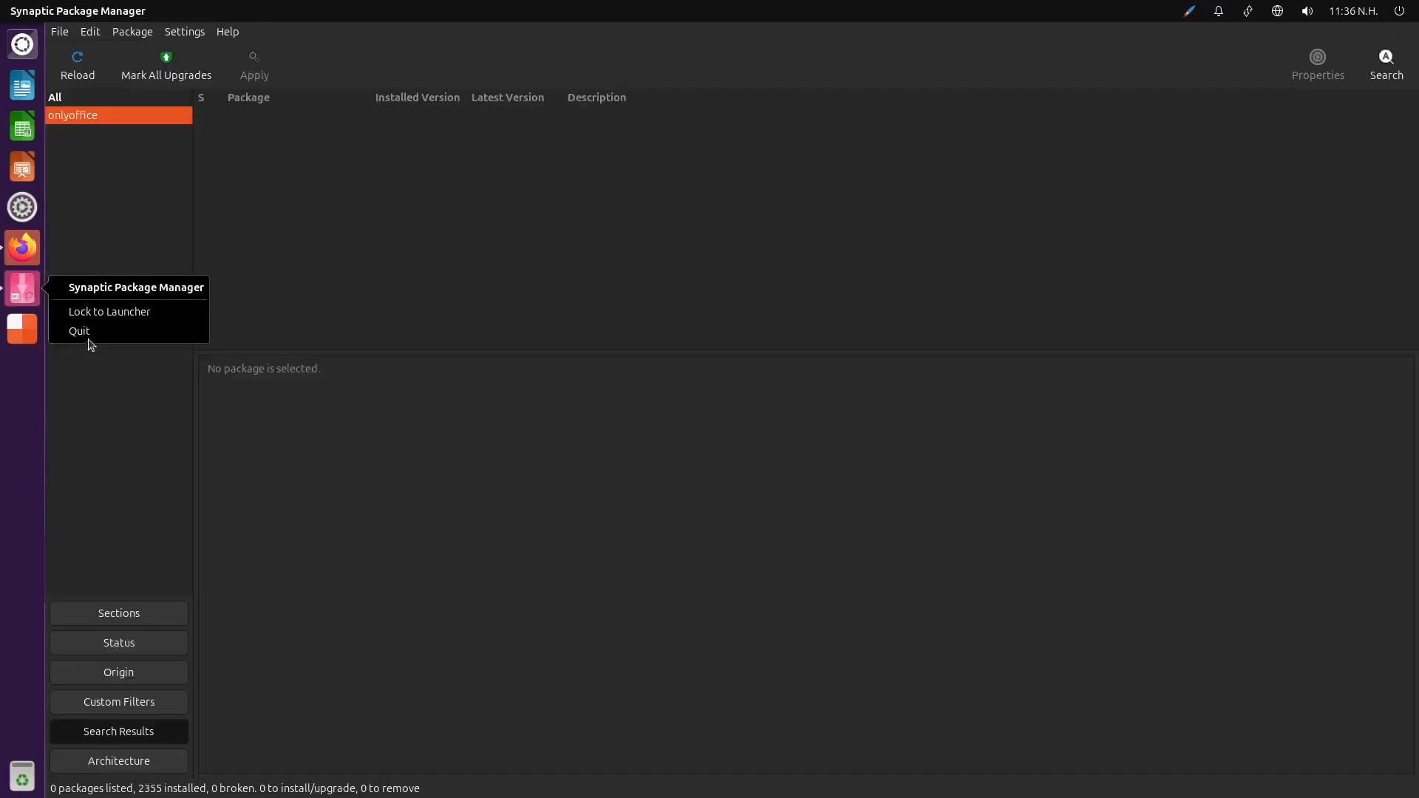
Return to the Flathub home page and browse its app categories, including Graphics & Photography and Audio & Video
left_click(88, 337)
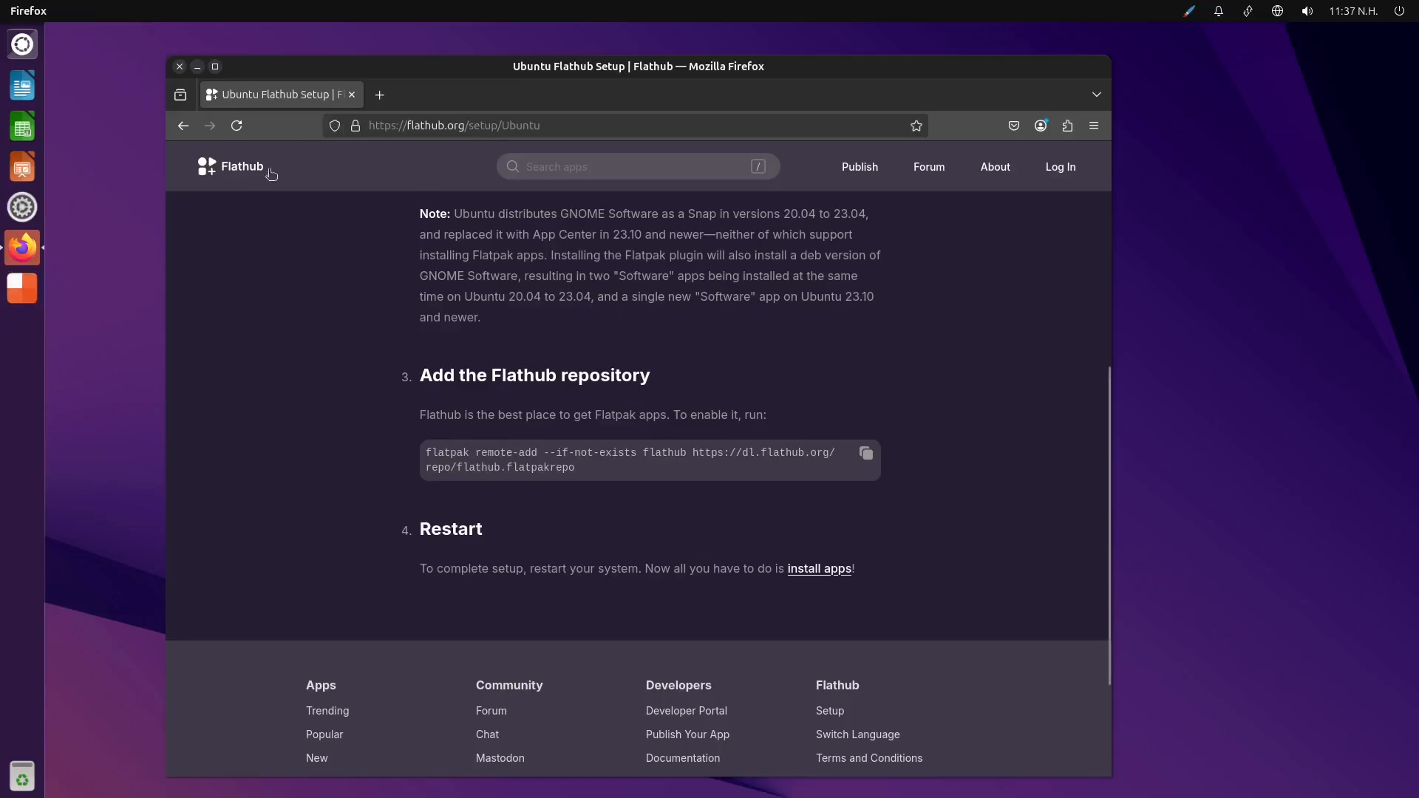
left_click(238, 165)
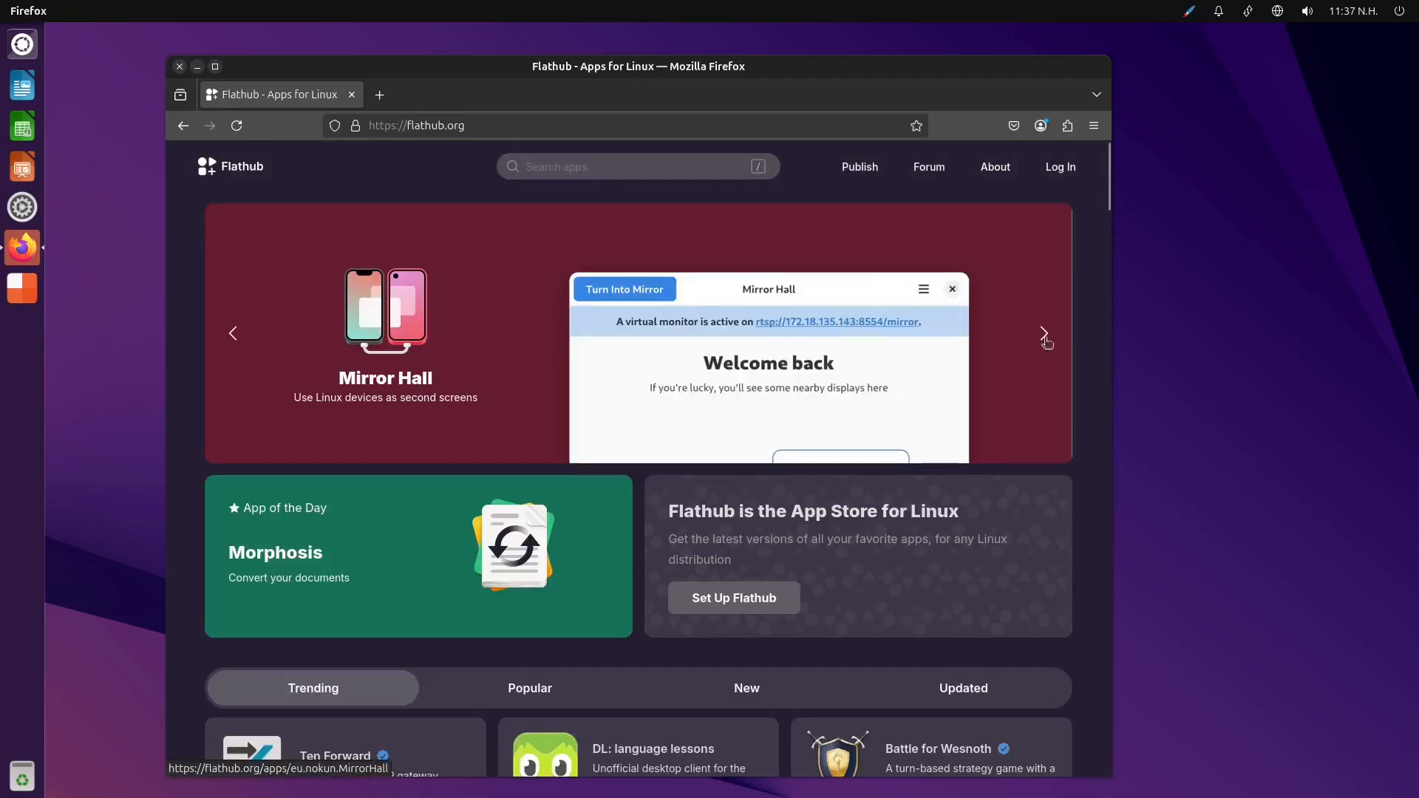
scroll(1030, 474, "down", 3)
scroll(1030, 474, "down", 12)
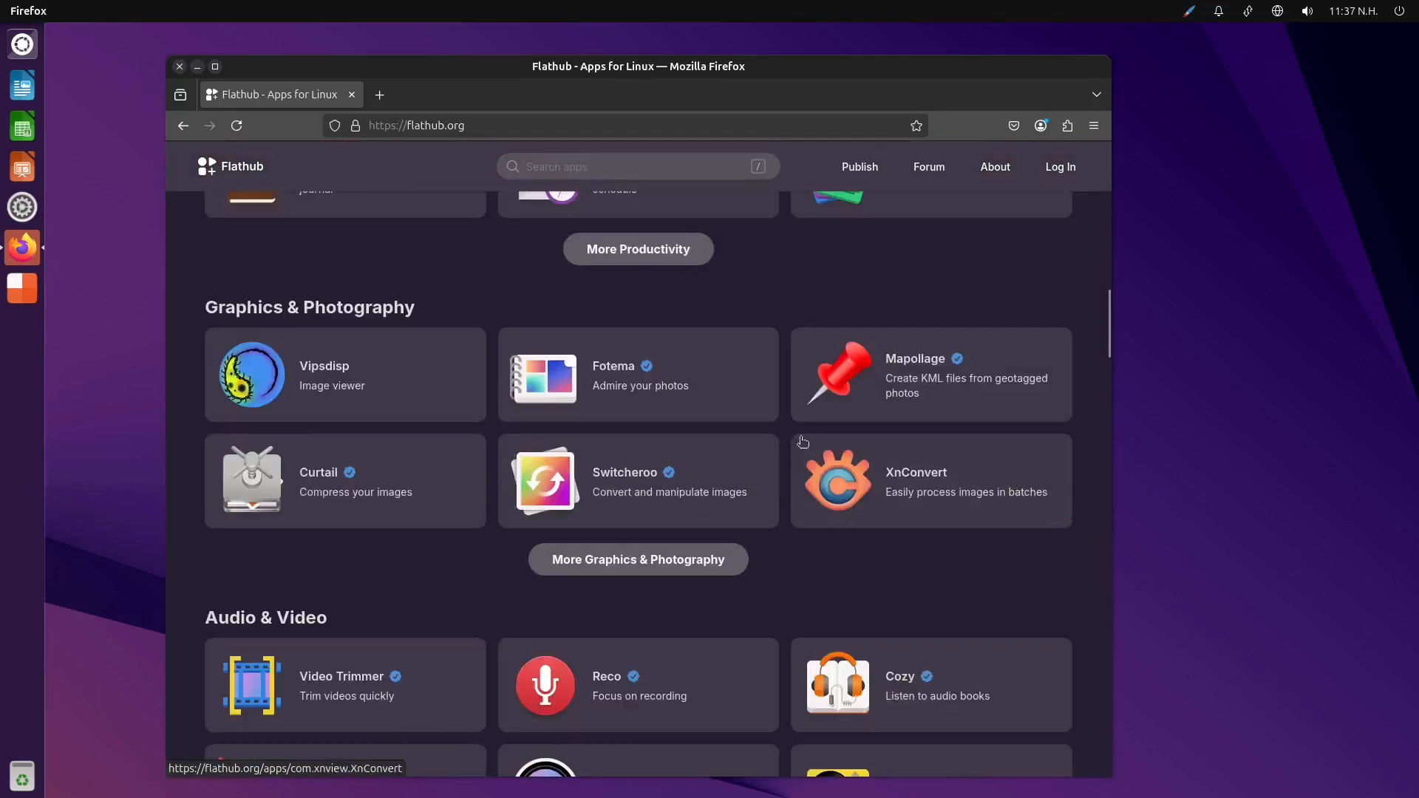
scroll(705, 430, "up", 5)
scroll(705, 430, "up", 10)
Search Flathub for onlyoffice and open the ONLYOFFICE Desktop Editors page
left_click(595, 169)
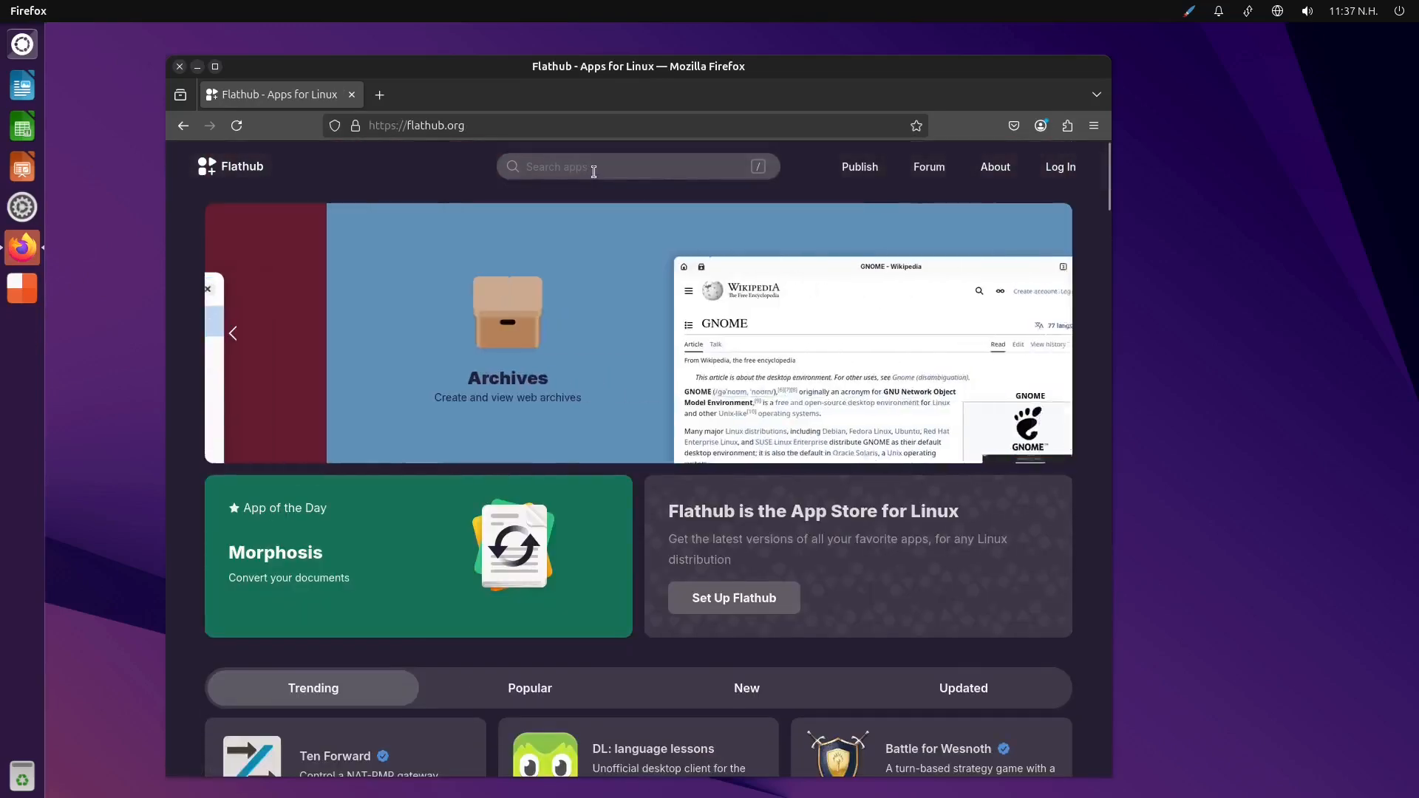
type("onl")
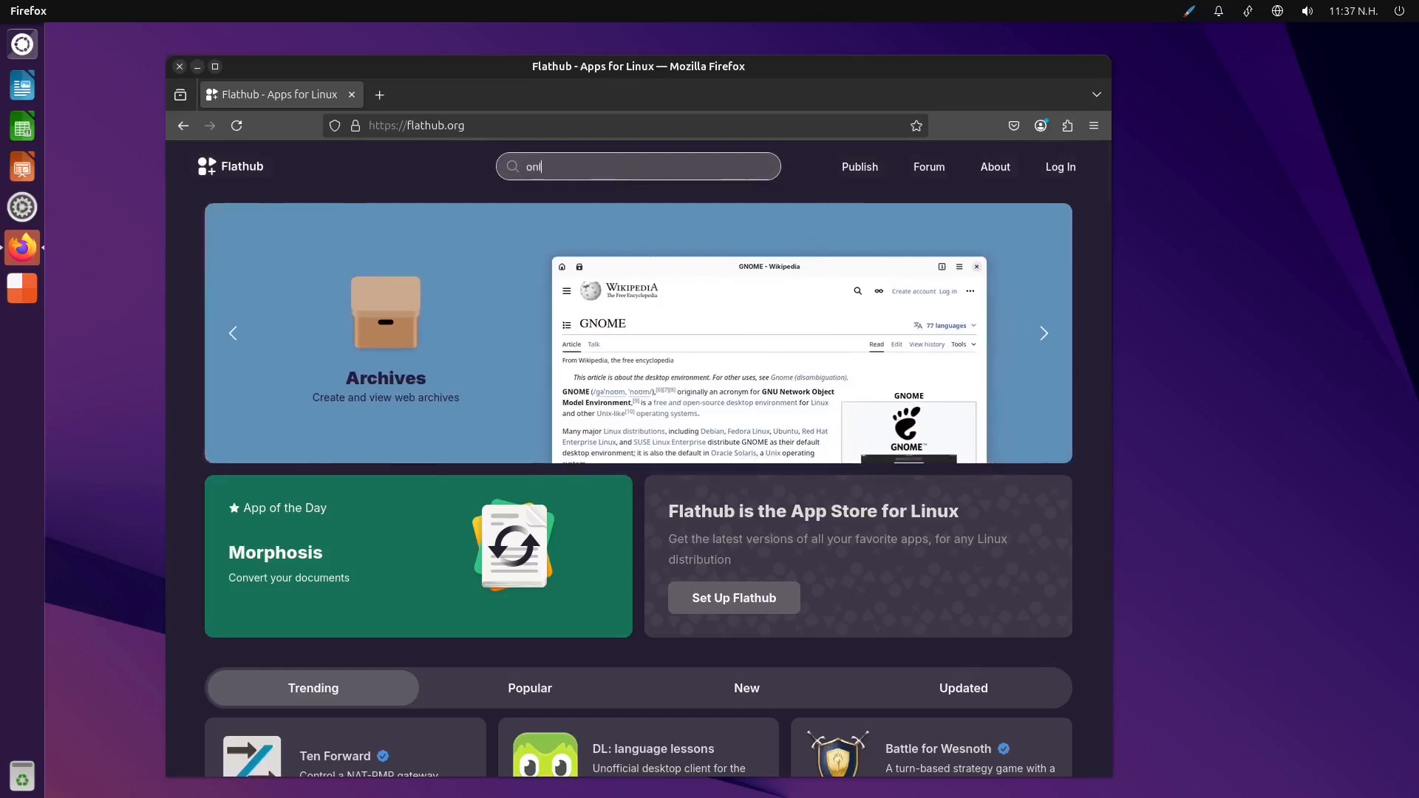
type("yoffice")
key("Return")
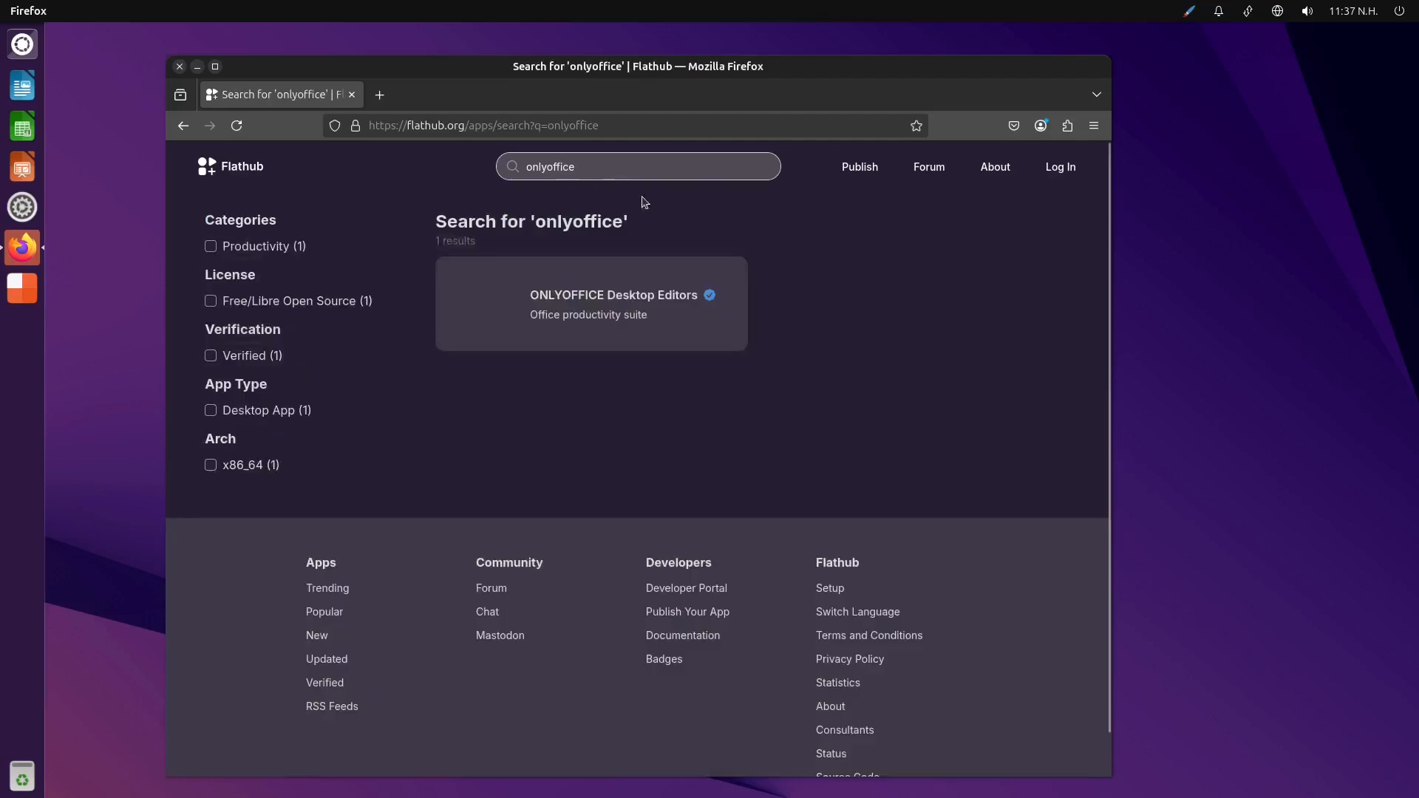
left_click(682, 315)
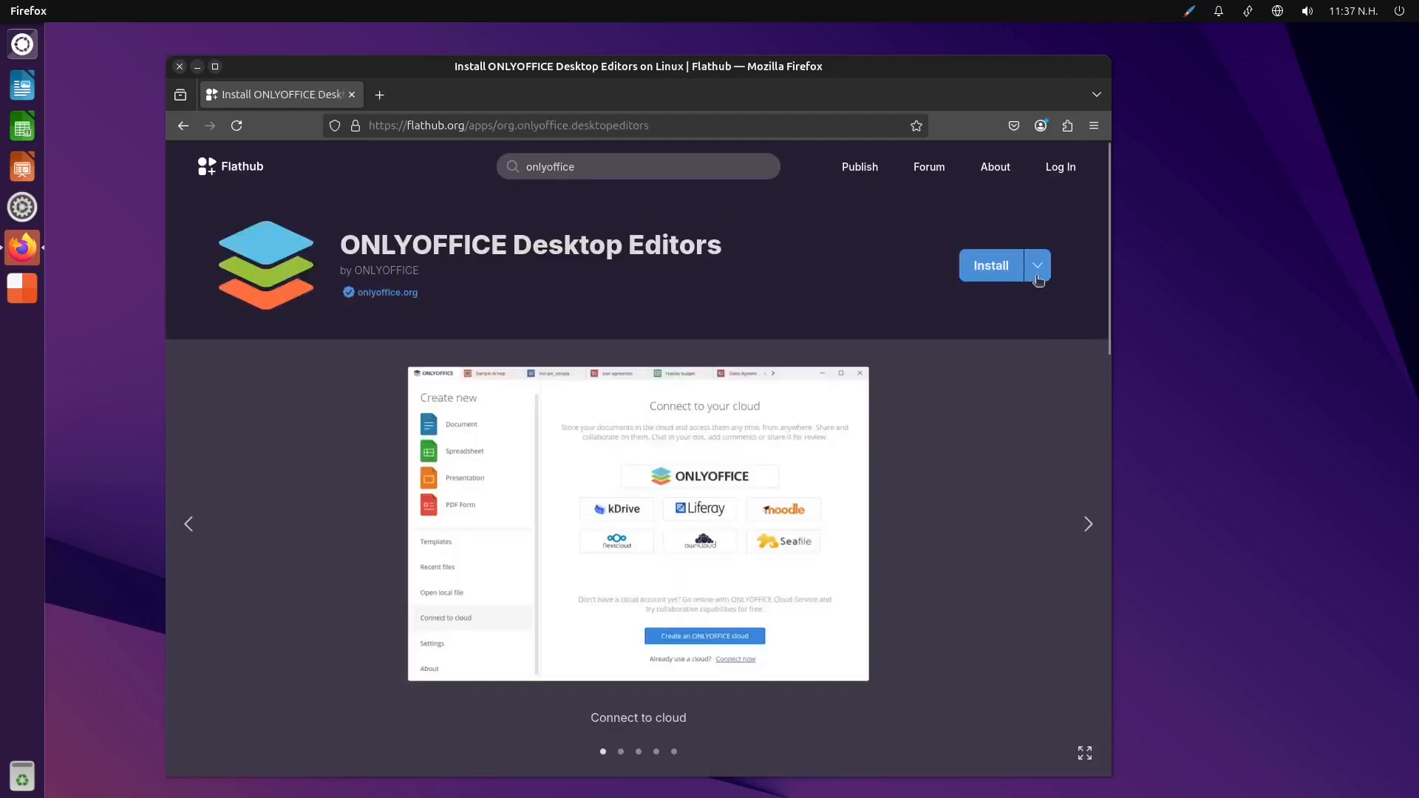
Copy the manual install command flatpak install flathub org.onlyoffice.desktopeditors and run it in a new terminal
left_click(1037, 271)
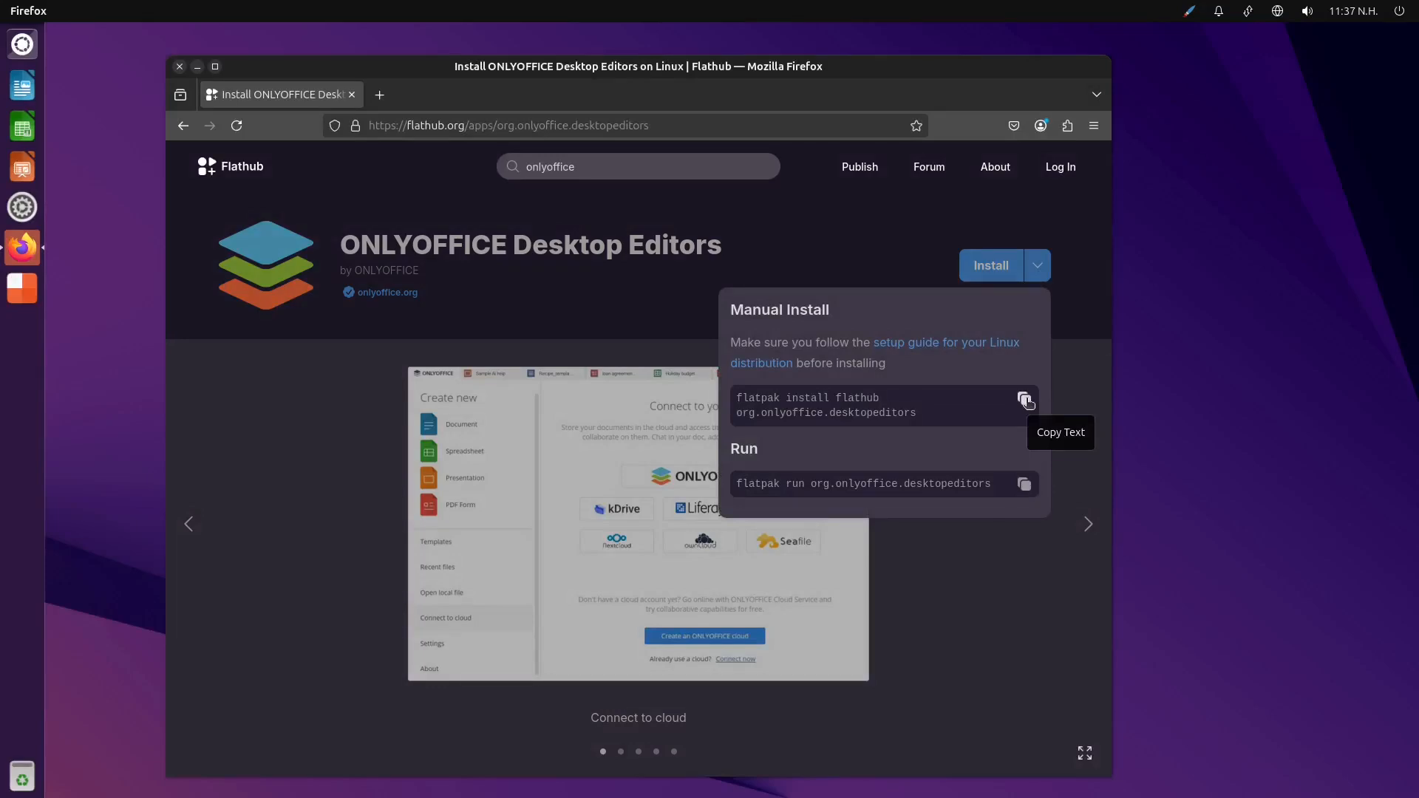
left_click(1025, 399)
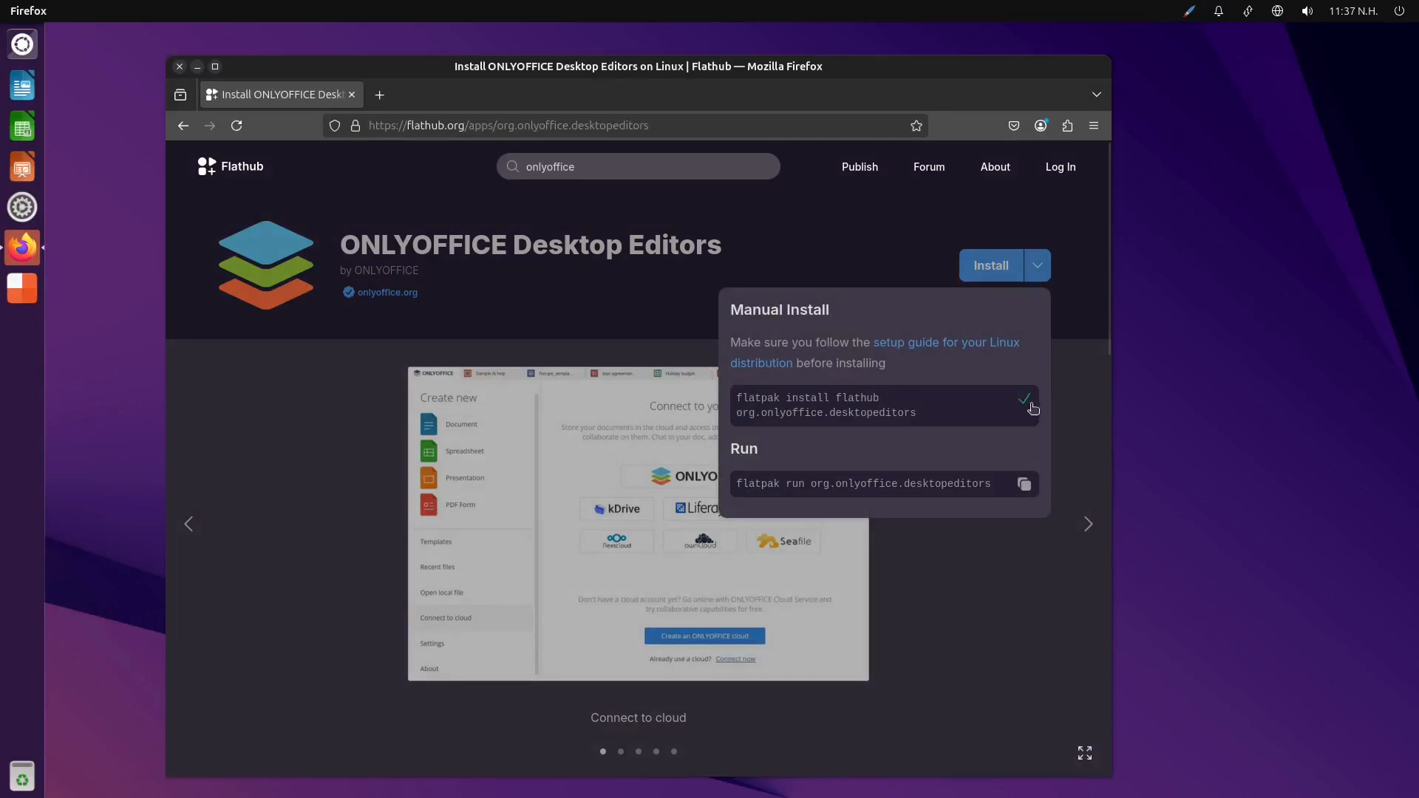
left_click(22, 45)
left_click(174, 184)
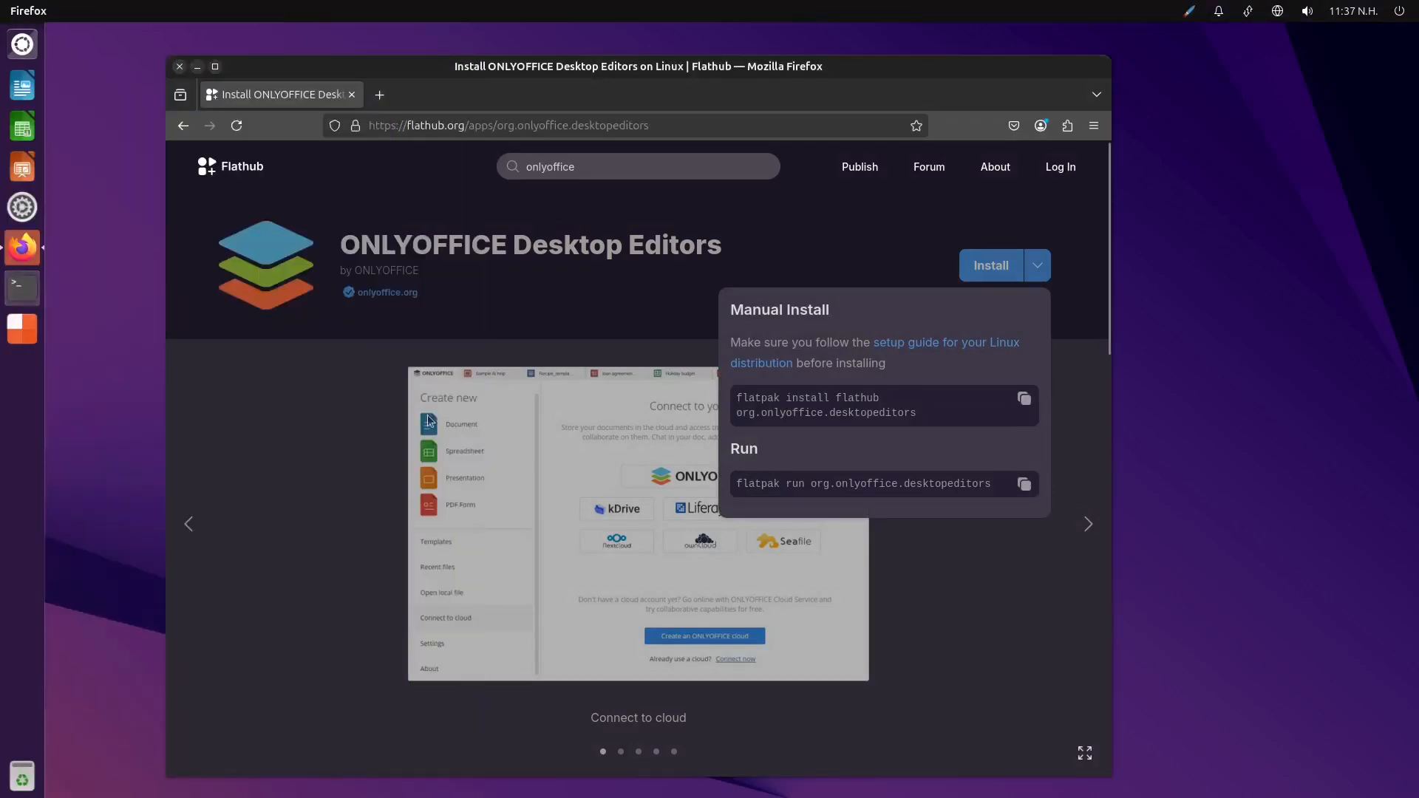
right_click(1120, 77)
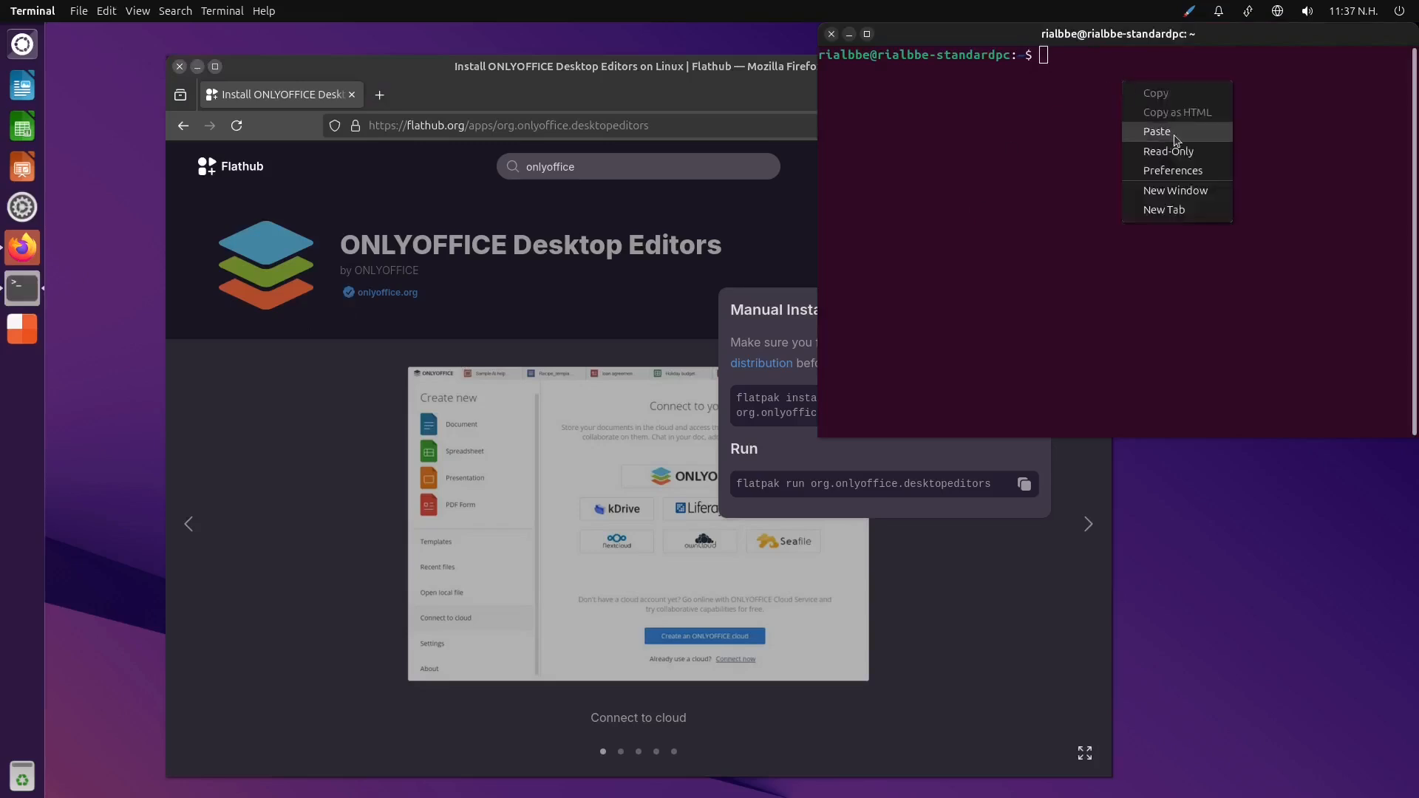
left_click(1157, 131)
key("Return")
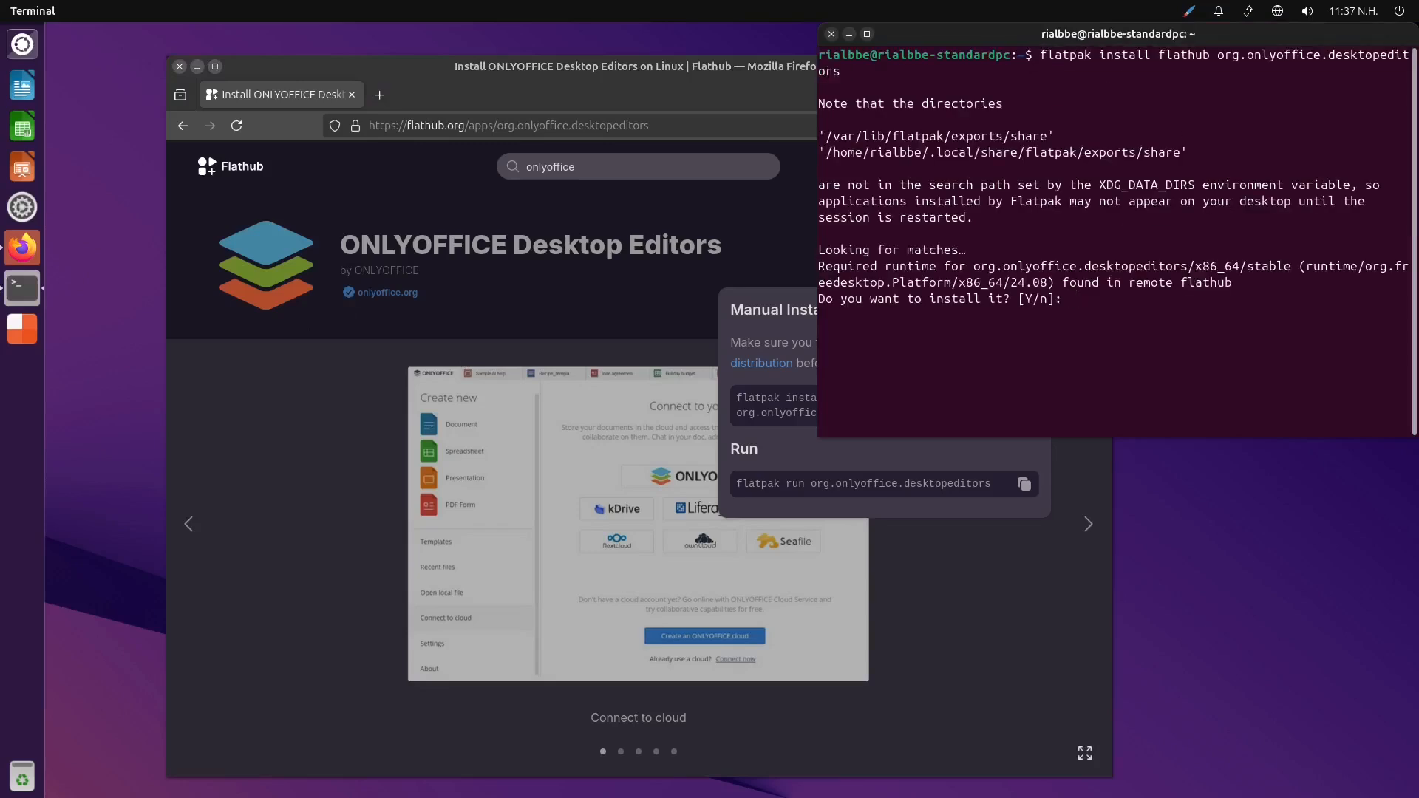
Answer y to installing the required runtime and to proceeding with the system installation of ONLYOFFICE
type("y")
key("Return")
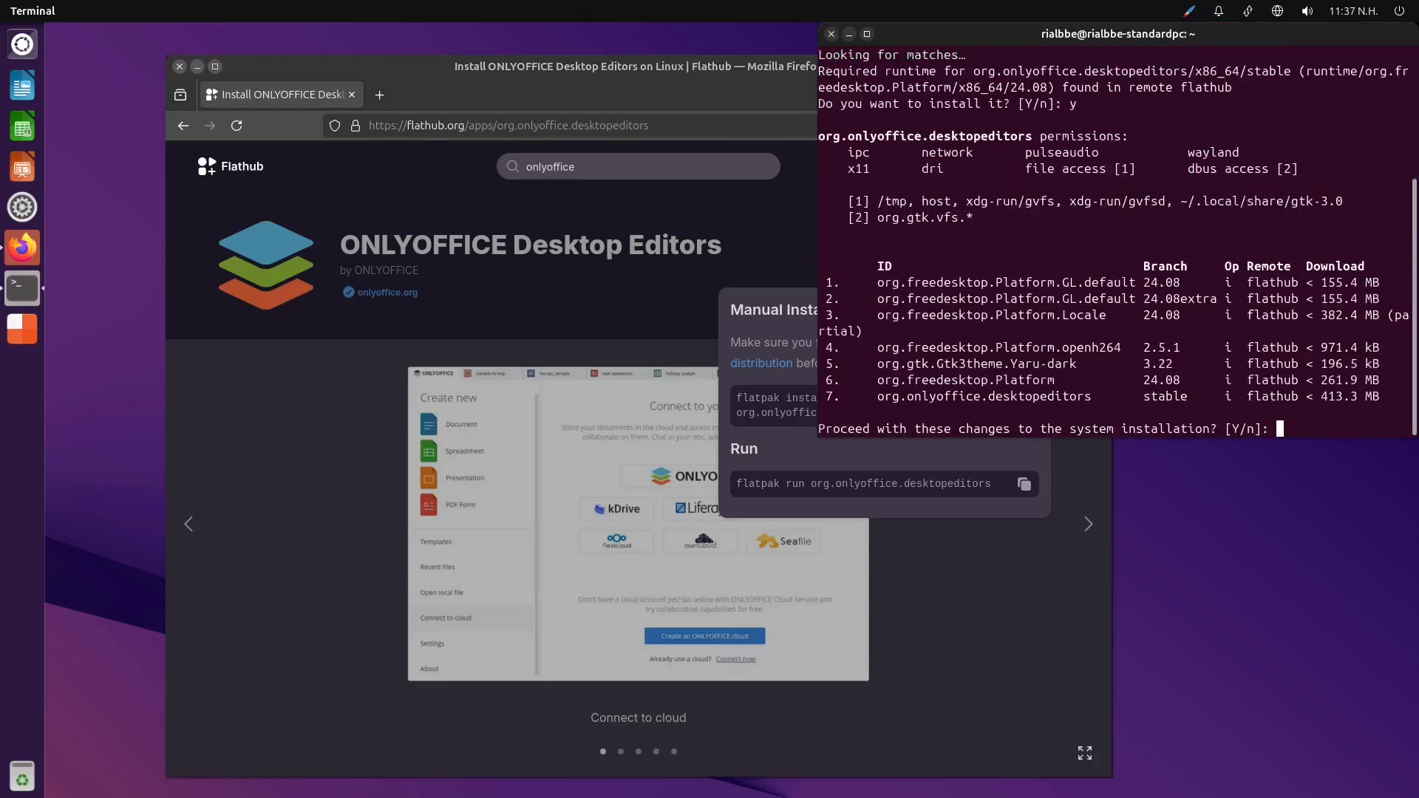
type("y")
key("Return")
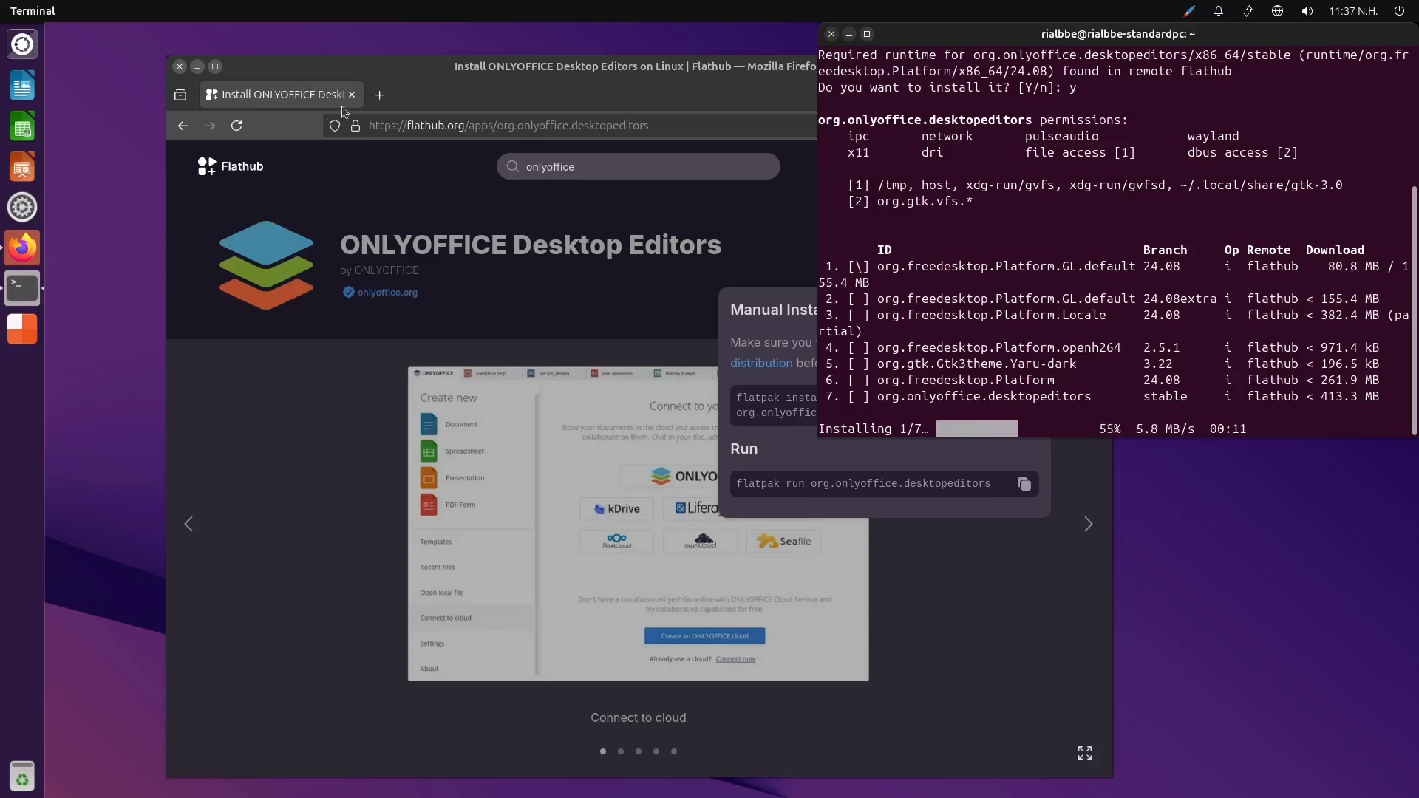
Return to the Flathub home page and tile the browser window beside the terminal
left_click(275, 184)
left_click(274, 180)
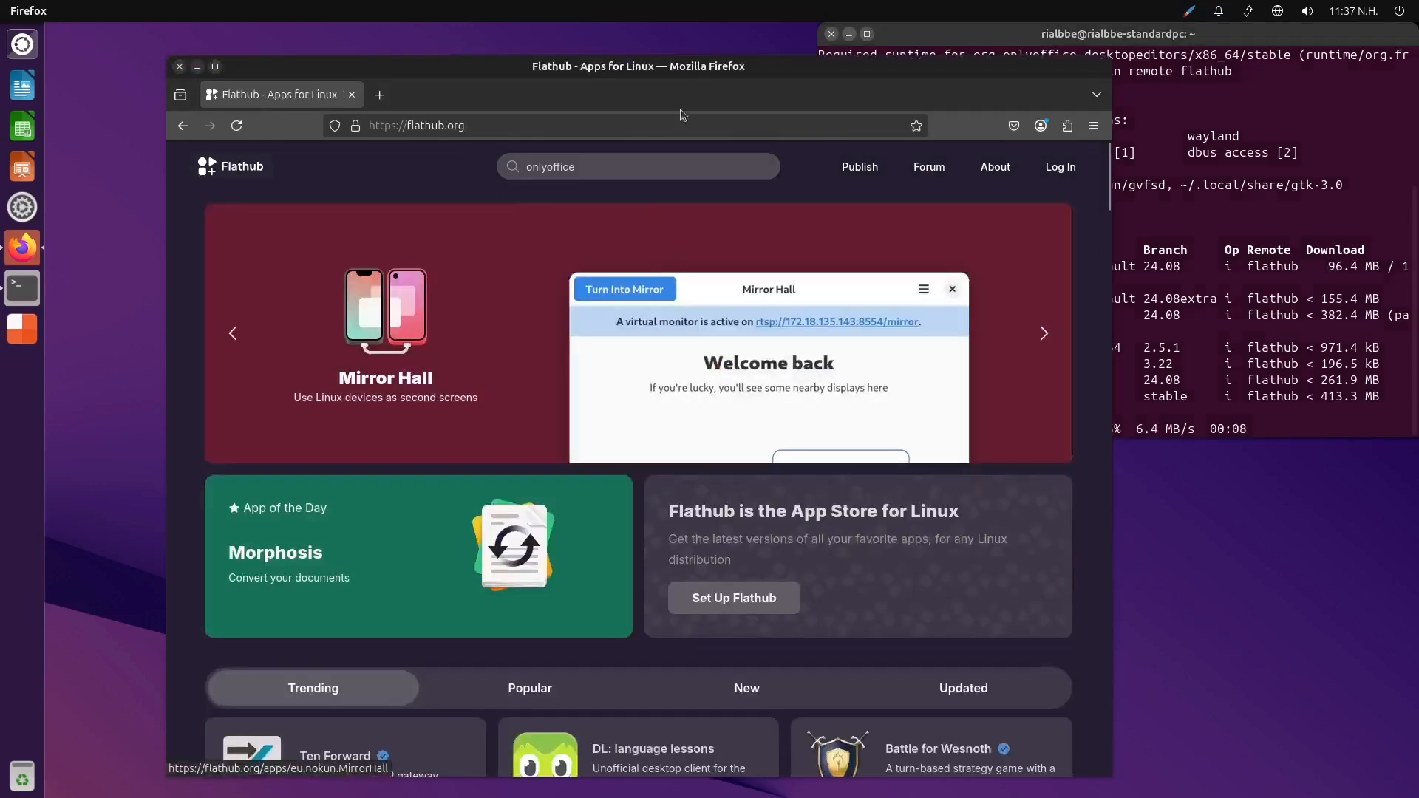
left_click_drag(739, 67, 0, 118)
Browse the Flathub home page's app categories from Trending through to the Games section
scroll(532, 465, "down", 10)
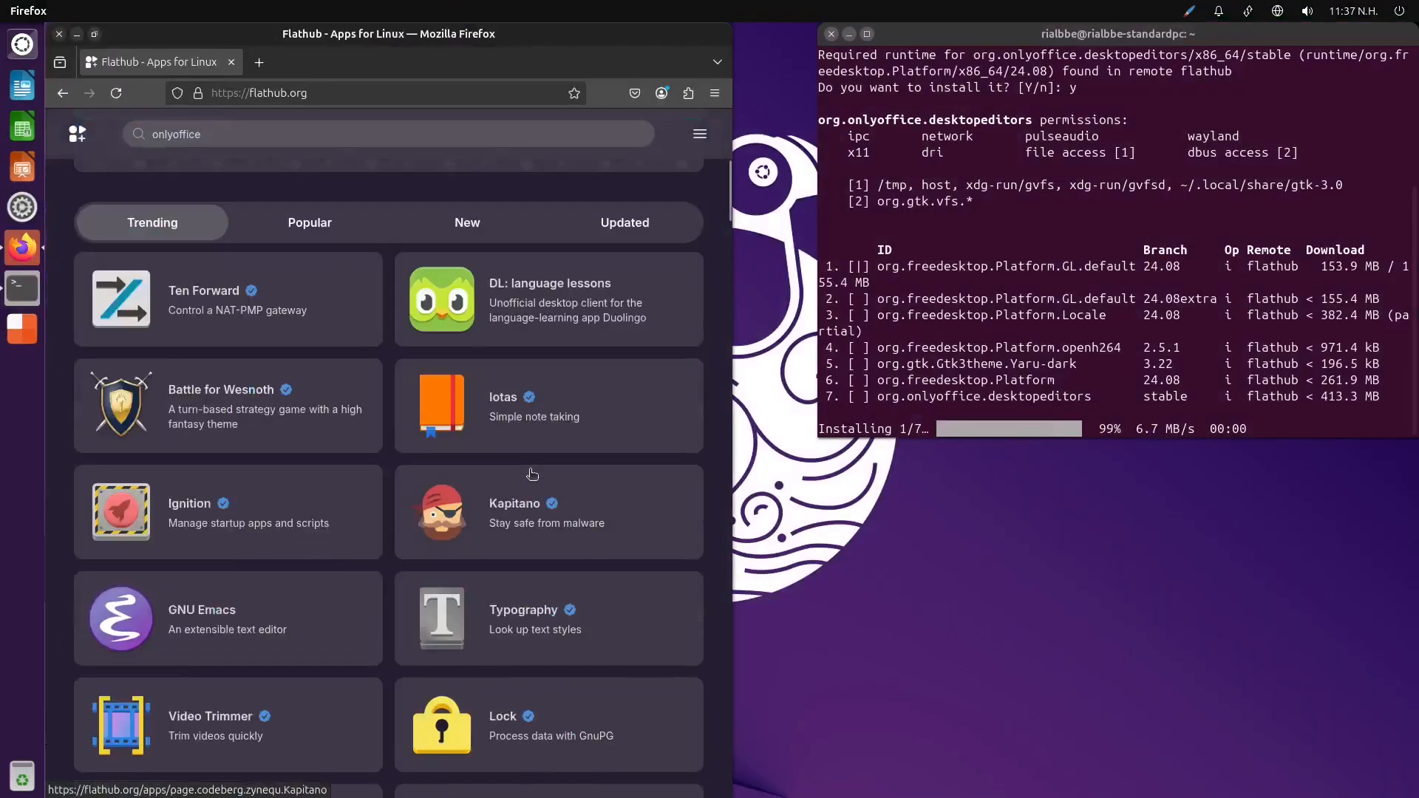
scroll(532, 474, "down", 5)
scroll(534, 479, "down", 12)
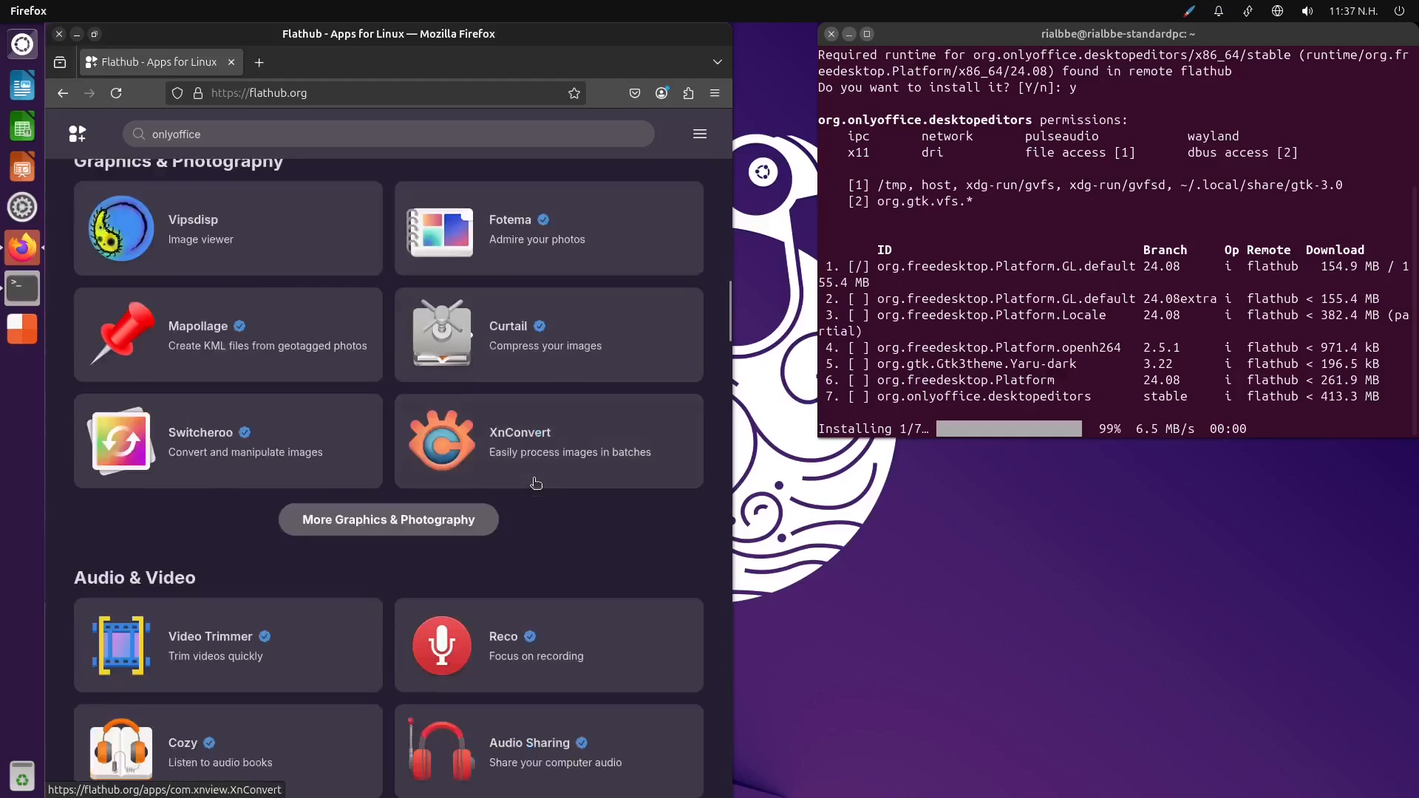
scroll(536, 484, "down", 5)
scroll(534, 479, "down", 5)
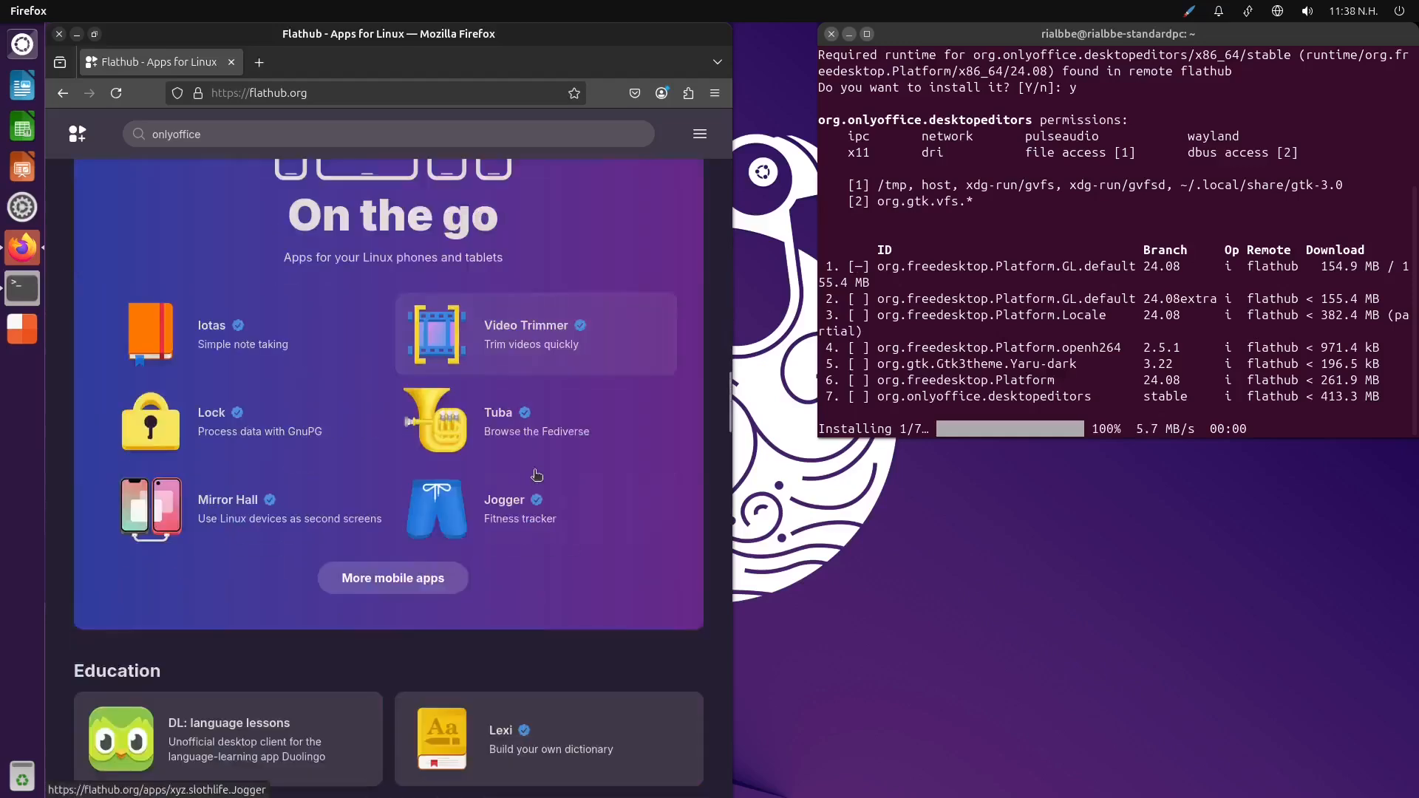
scroll(539, 477, "down", 4)
scroll(560, 479, "down", 4)
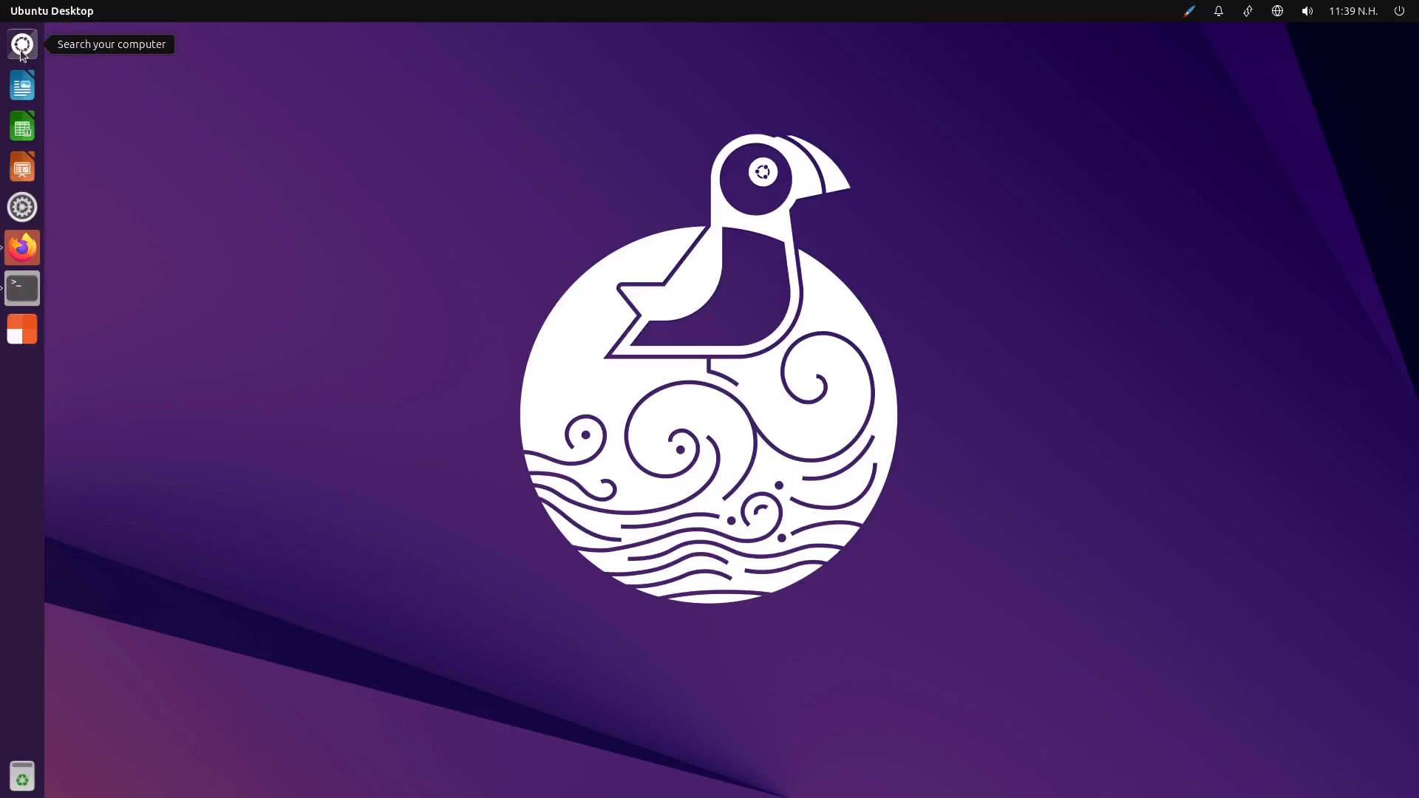
Look through the workspaces in the overview, check the Flathub page, and return to the terminal's workspace
key("super+s")
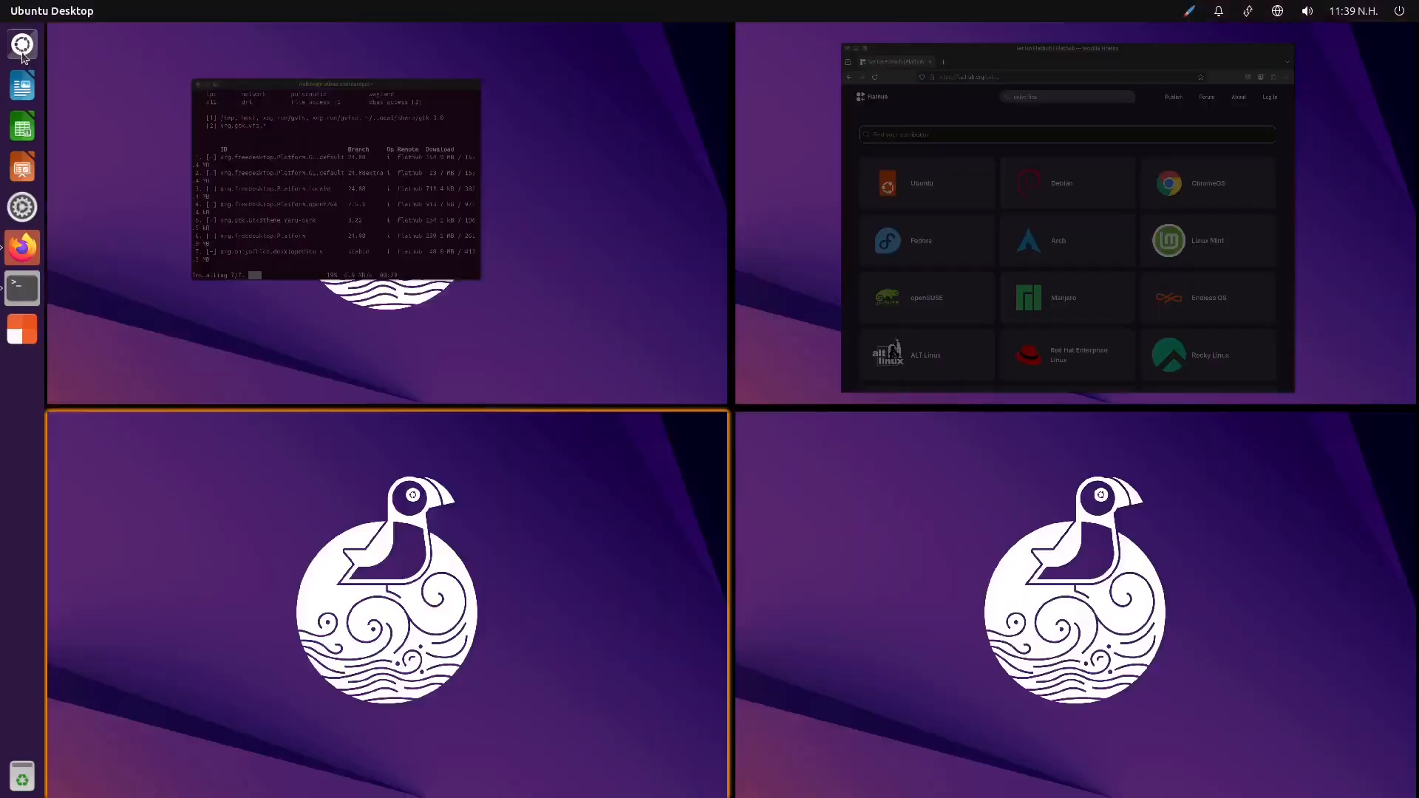
left_click(357, 597)
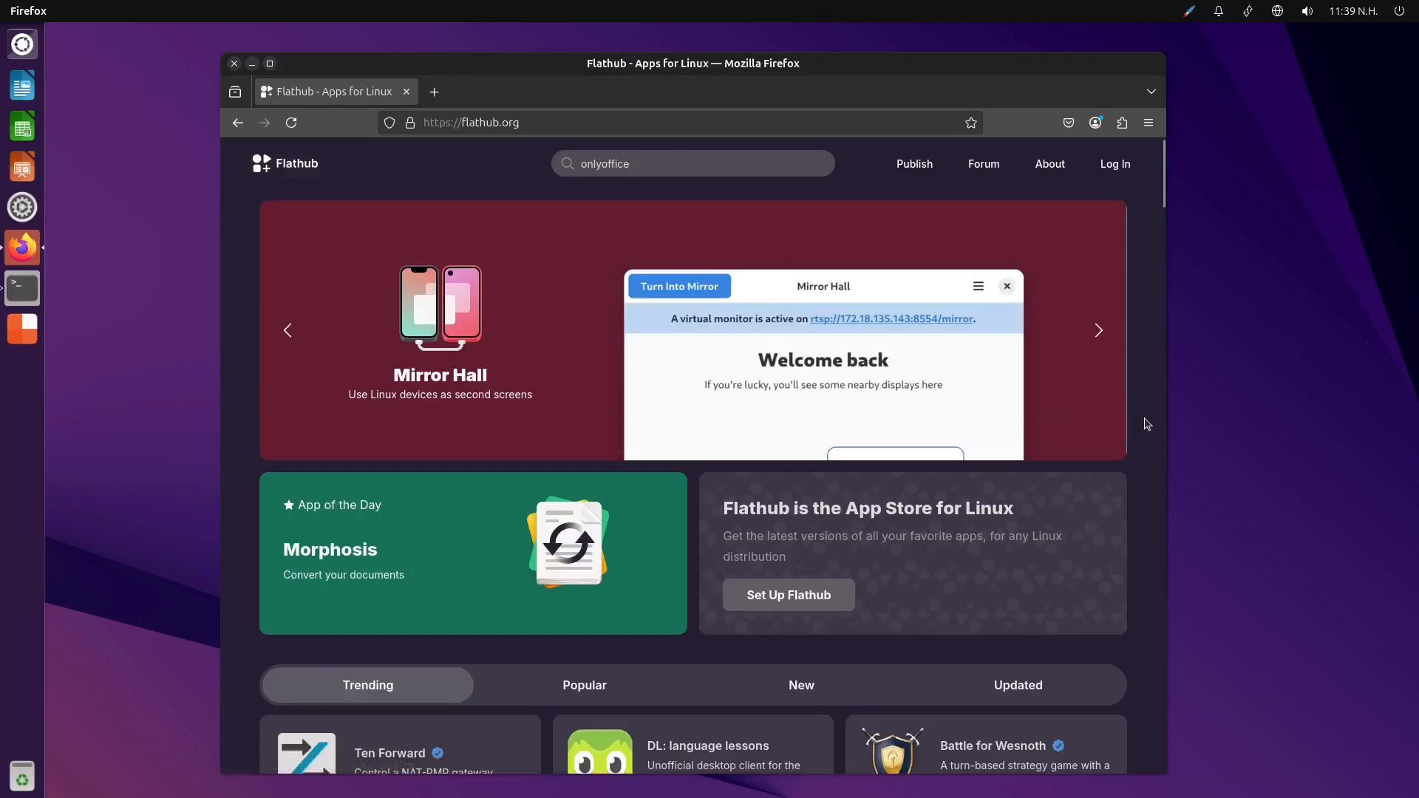
scroll(1146, 424, "down", 5)
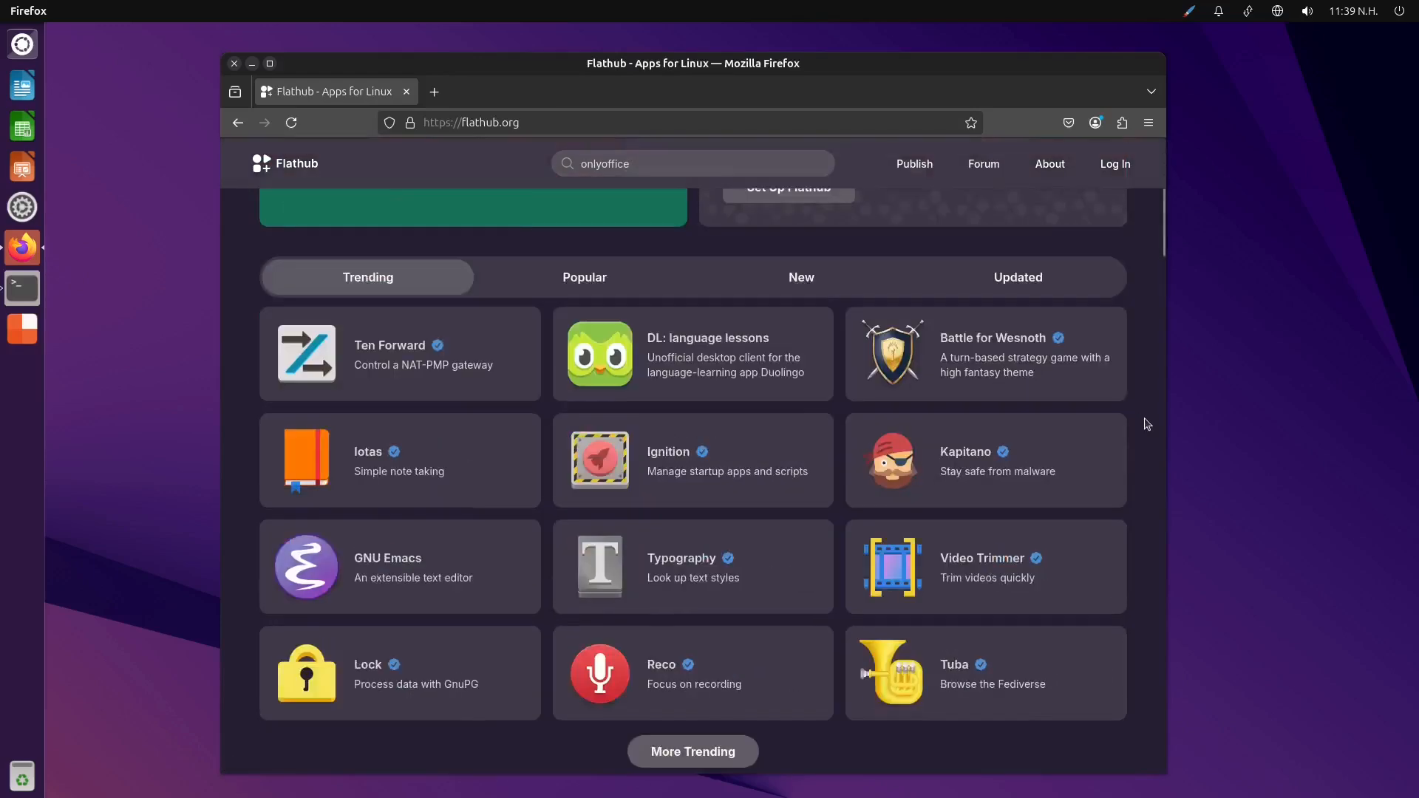
scroll(1146, 424, "up", 5)
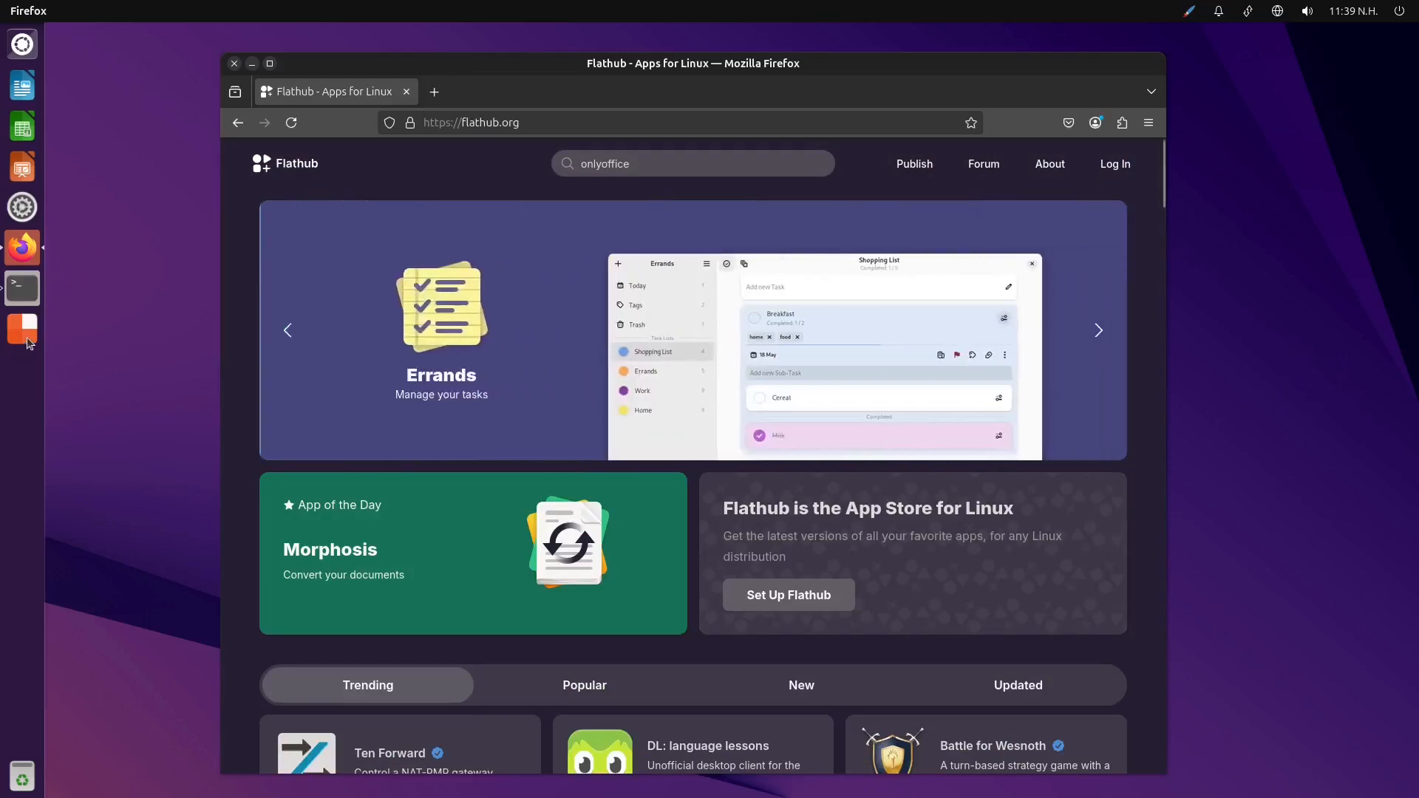
left_click(21, 330)
left_click(392, 239)
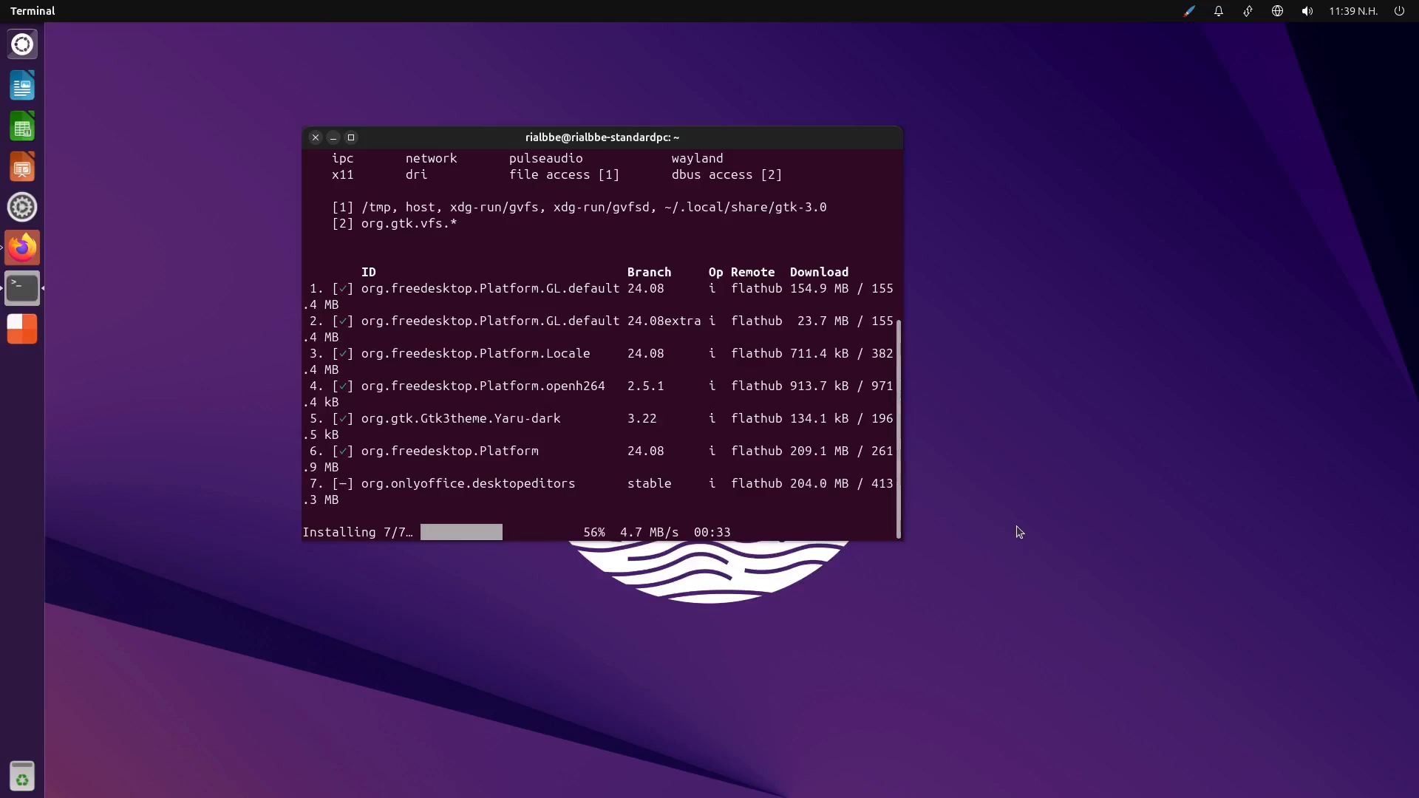
Move the terminal window closer to the middle of the desktop and give it focus again
left_click_drag(768, 151, 839, 189)
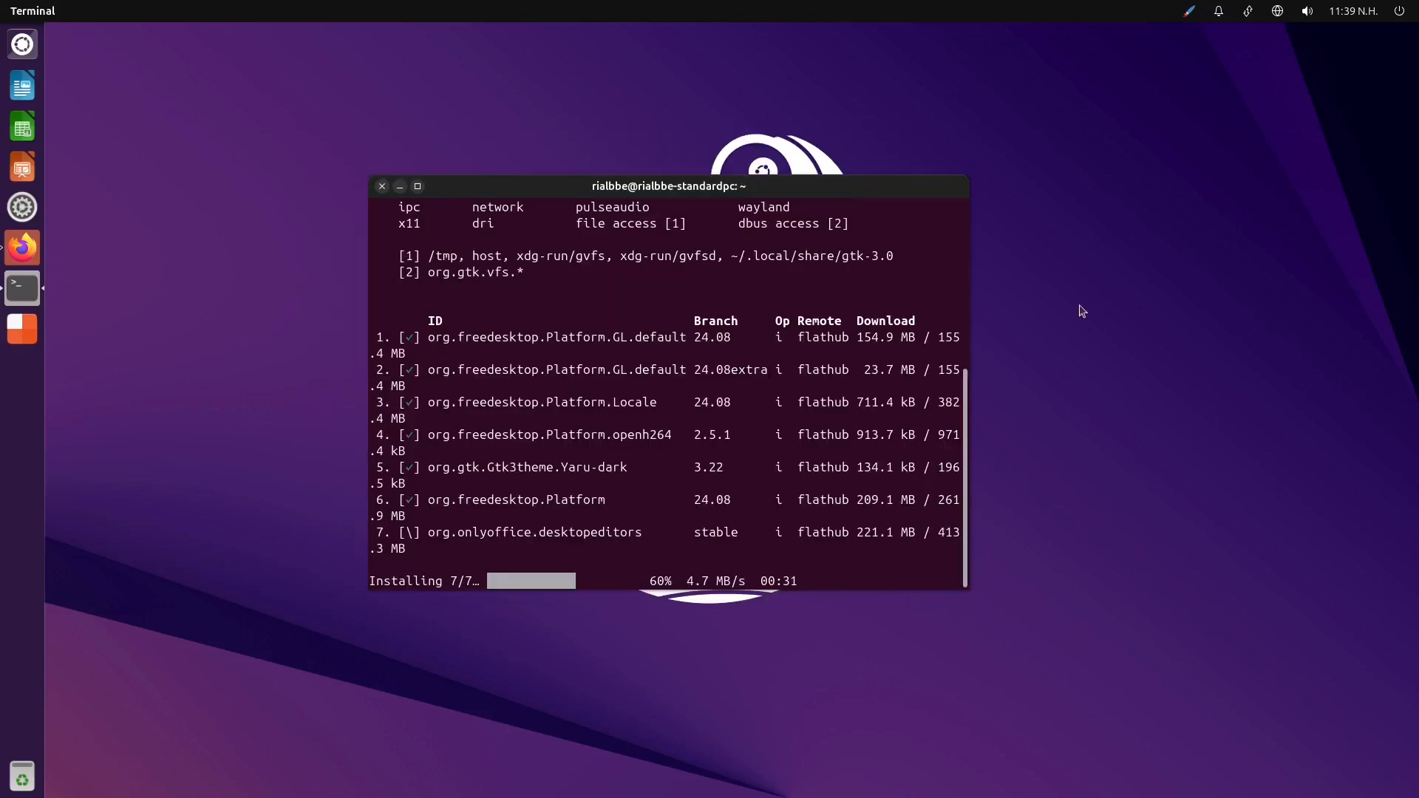
left_click(1123, 331)
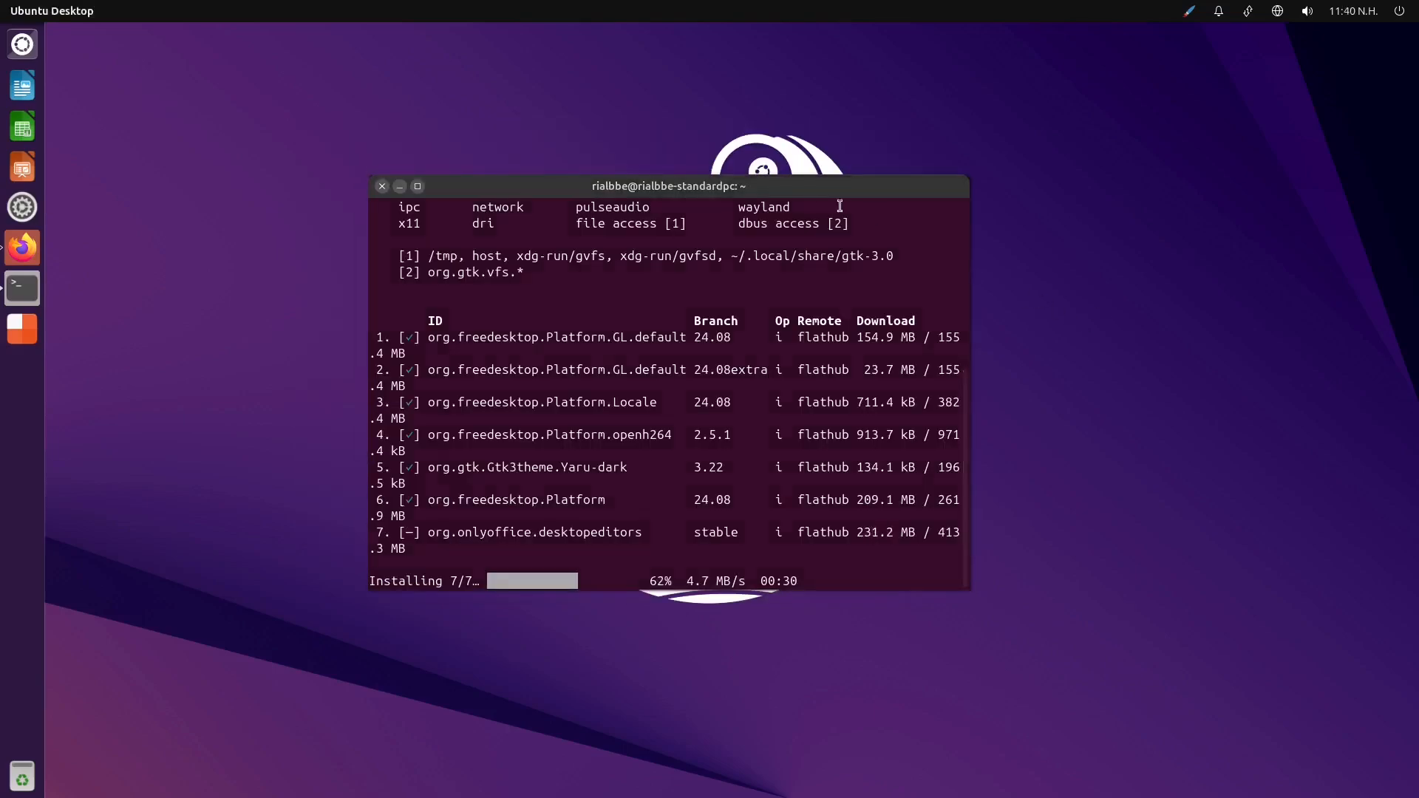
left_click(813, 198)
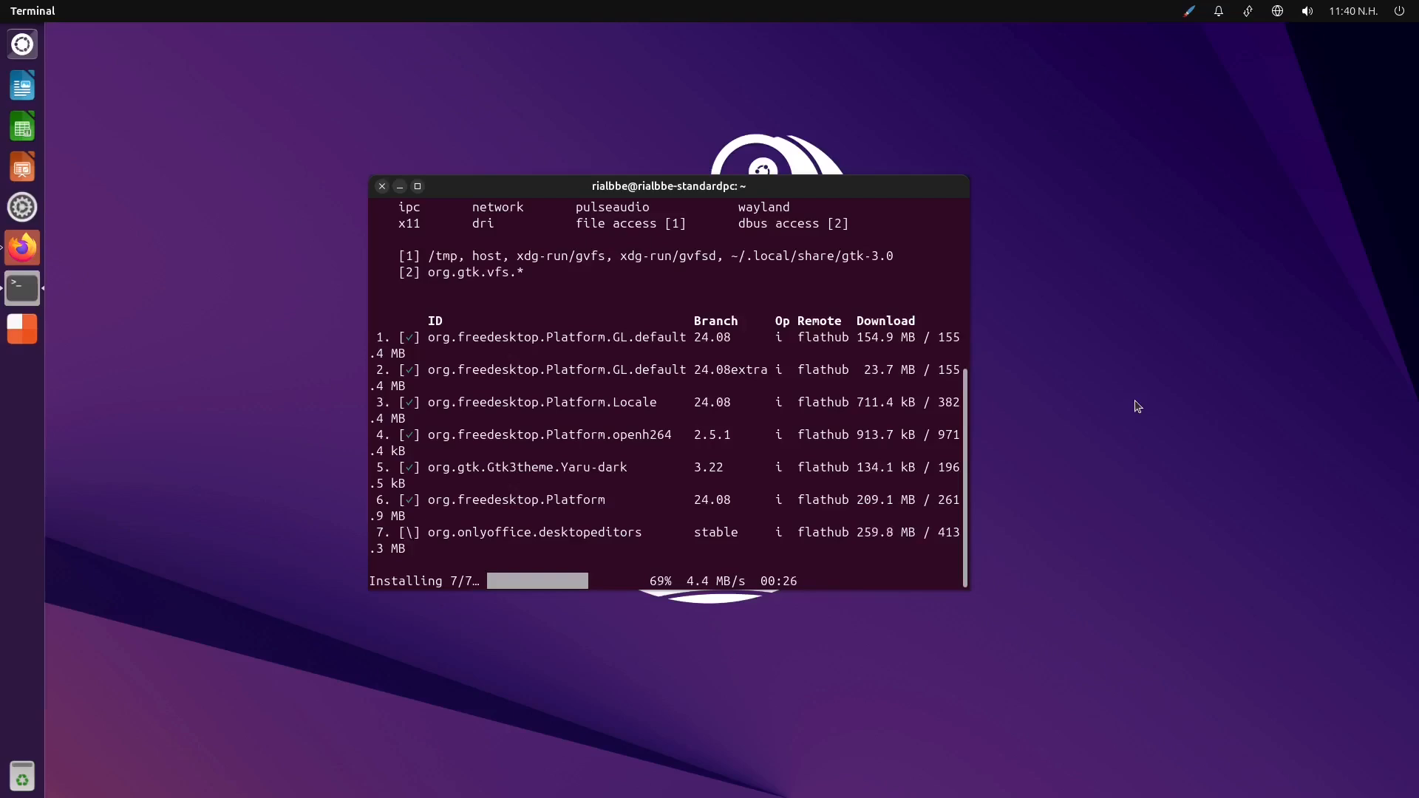
Switch from the terminal's workspace to the browser's workspace and look at the browser's list of open tabs
left_click(22, 328)
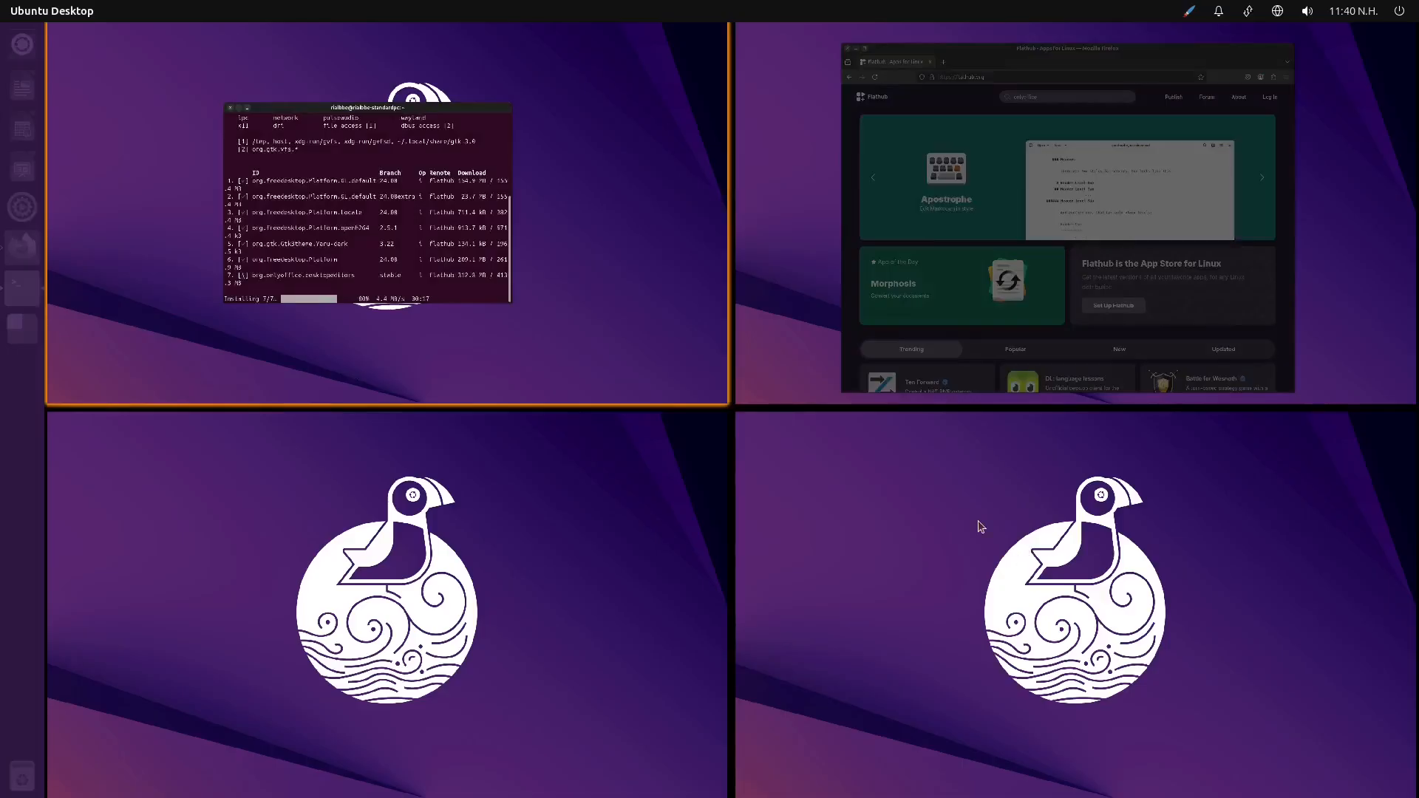
left_click(591, 273)
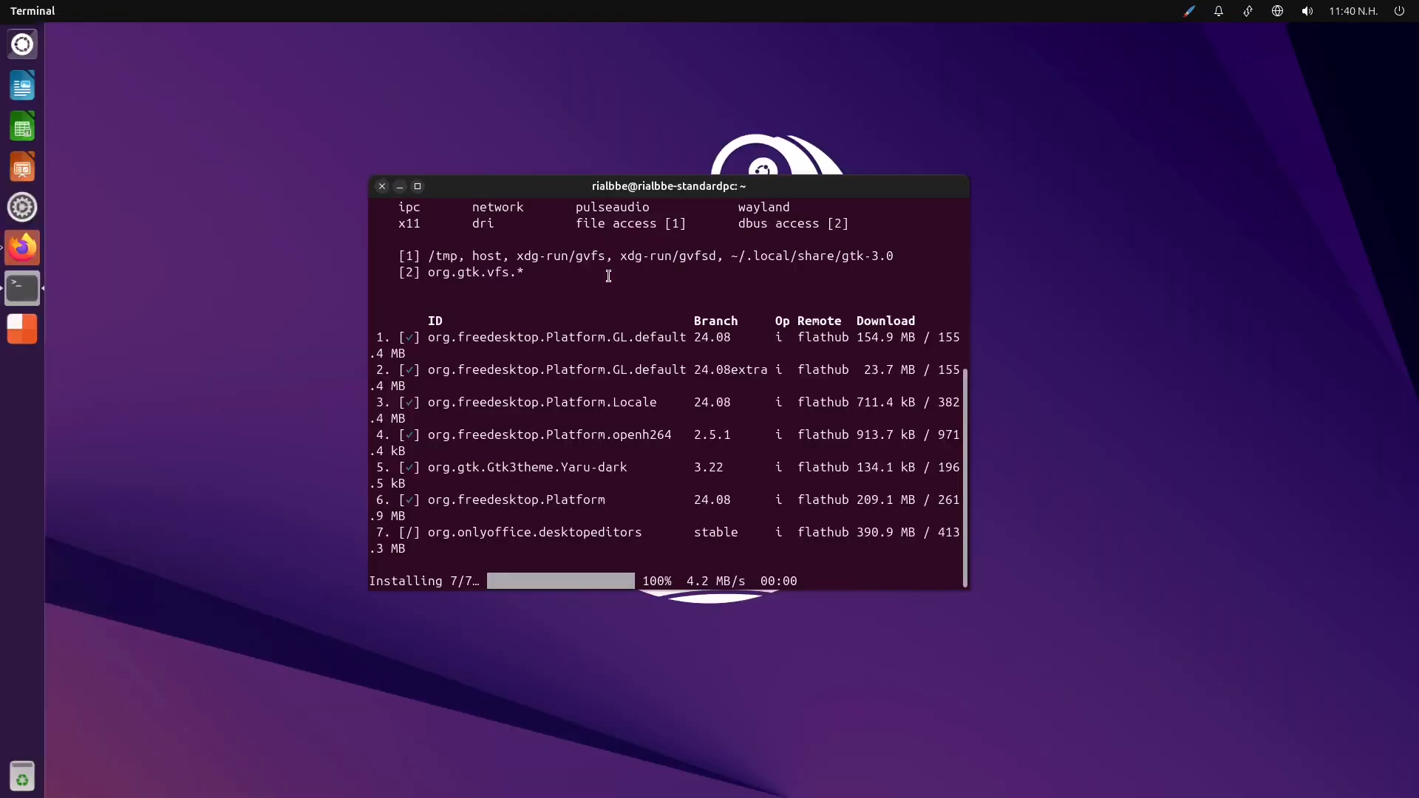
left_click(11, 335)
left_click(843, 77)
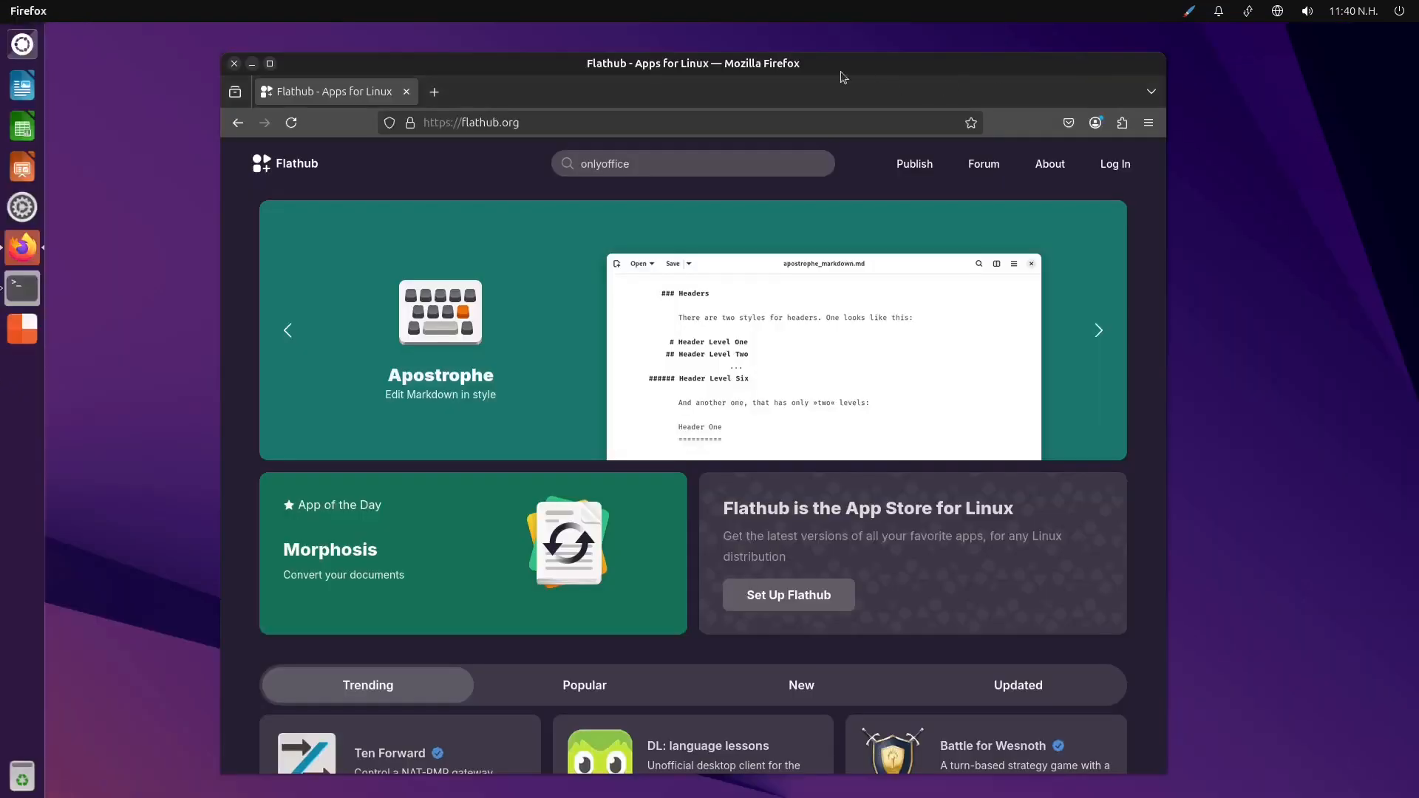
left_click(1153, 94)
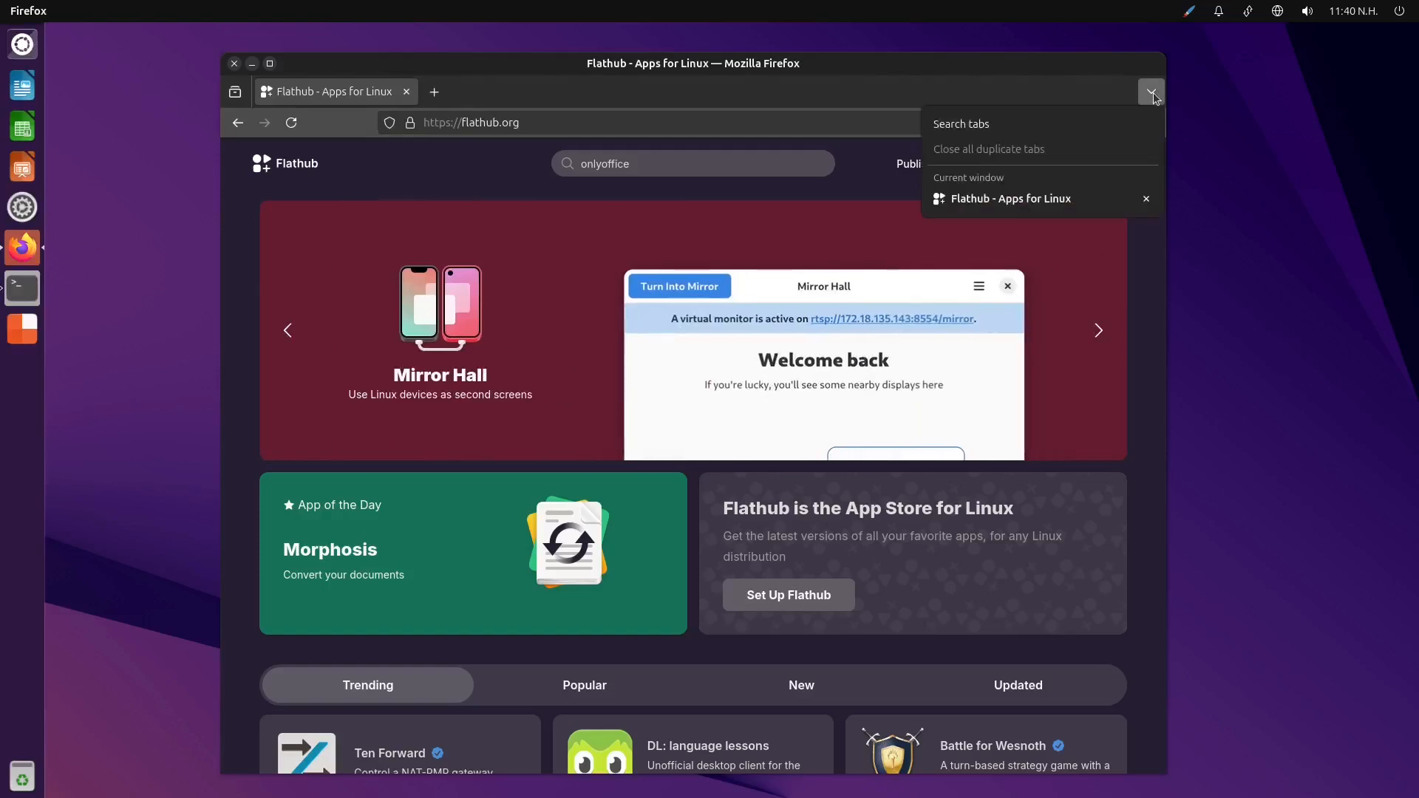
left_click(1153, 94)
Move the browser window to Workspace 1 and switch to that workspace
right_click(324, 72)
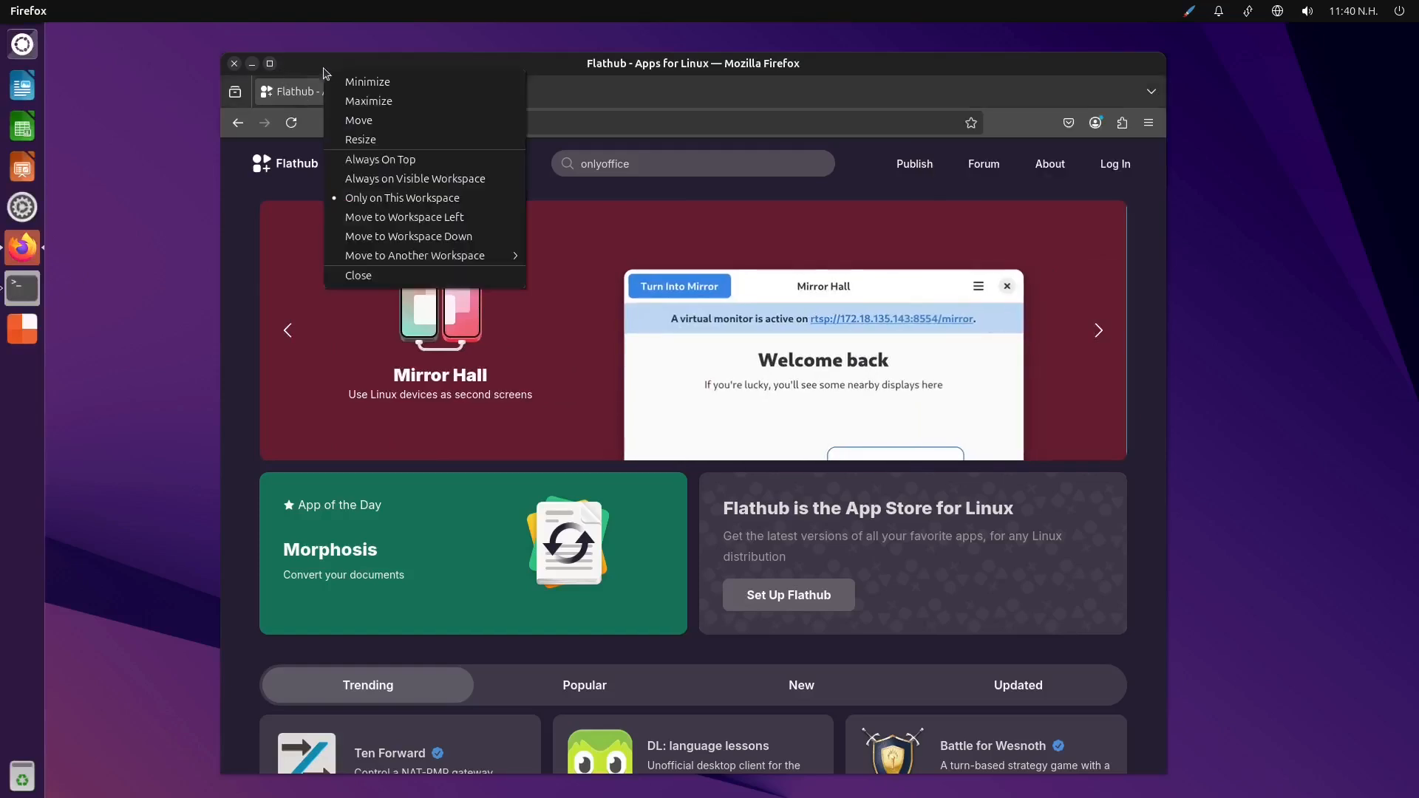
mouse_move(476, 258)
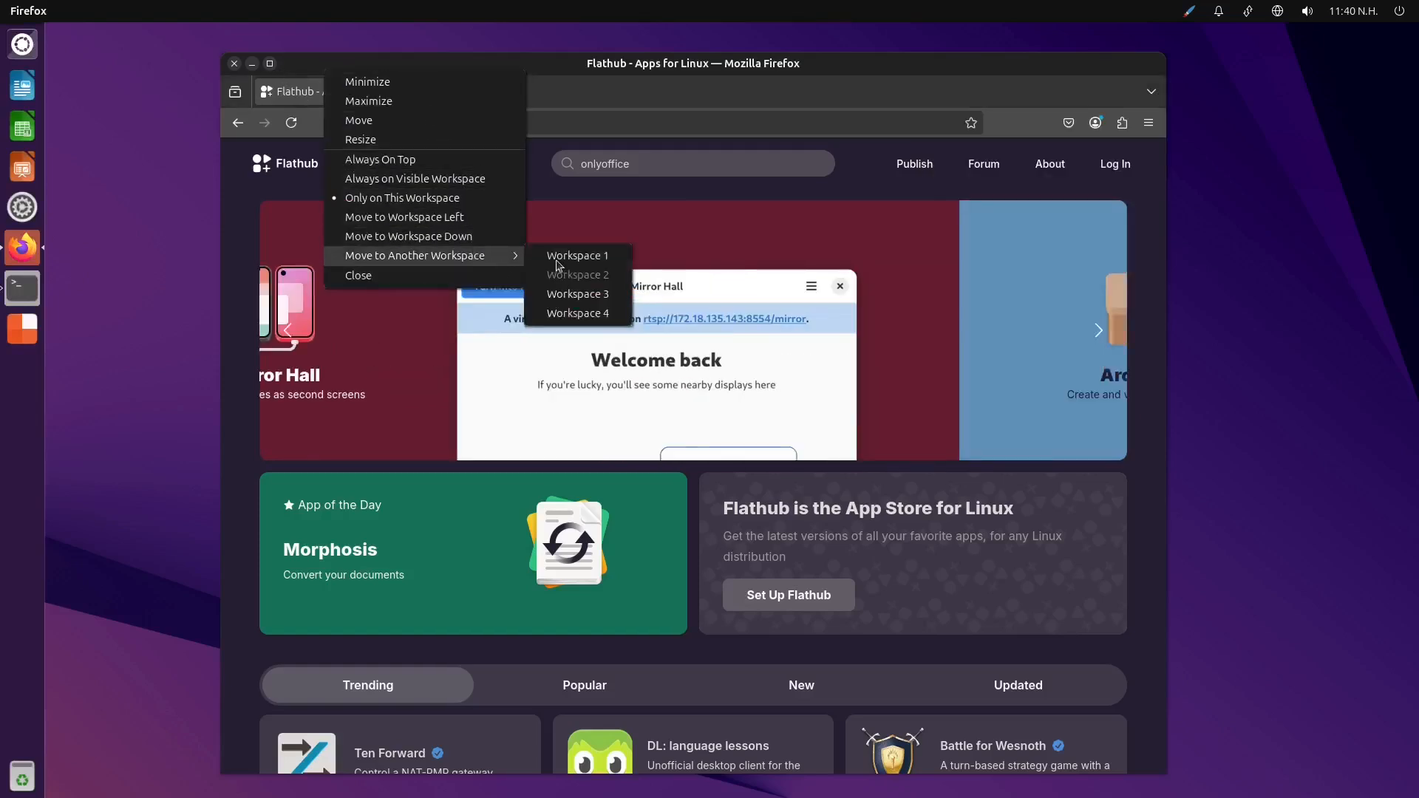
left_click(569, 257)
left_click(20, 322)
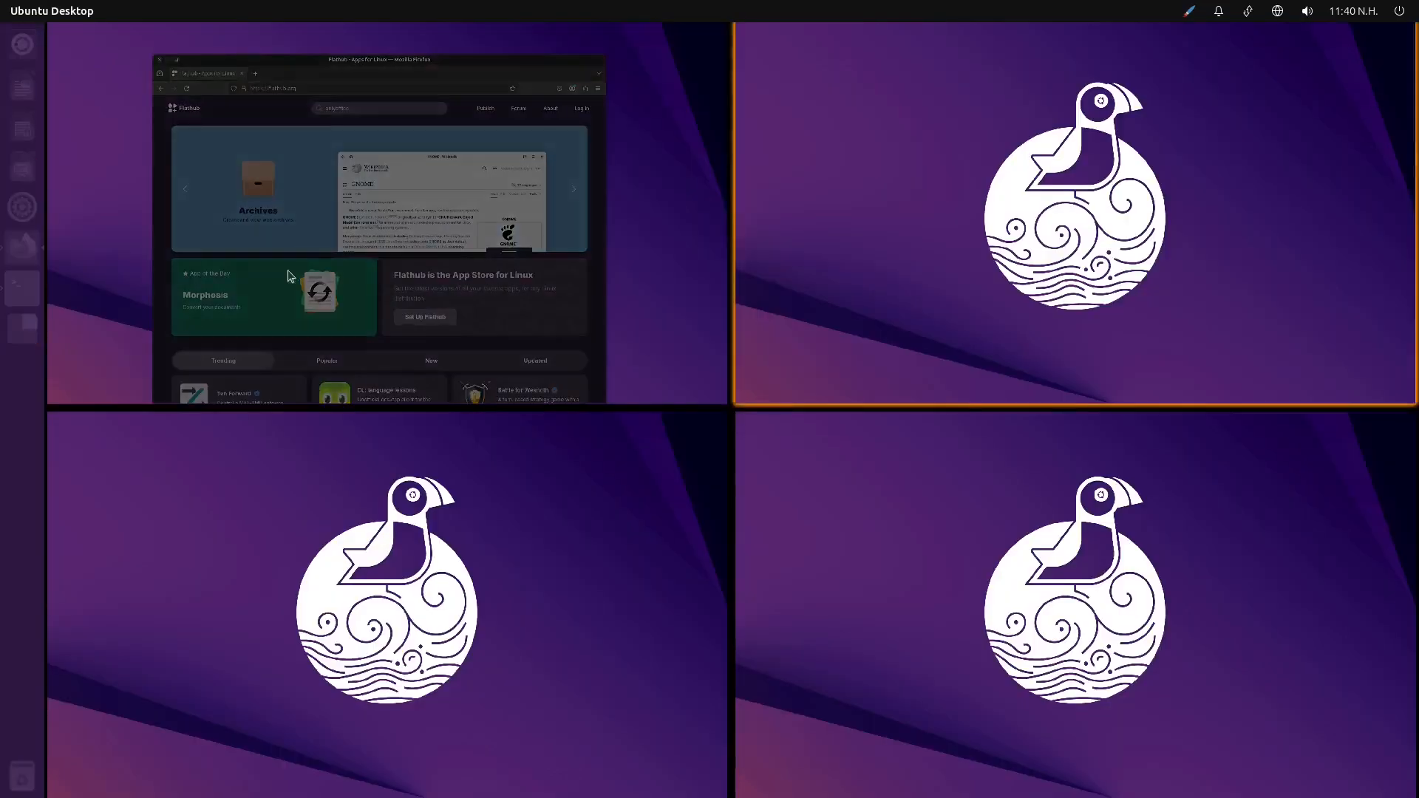
left_click(657, 278)
Arrange the browser and terminal windows side by side, and minimize both to show the desktop
left_click_drag(757, 90, 1, 181)
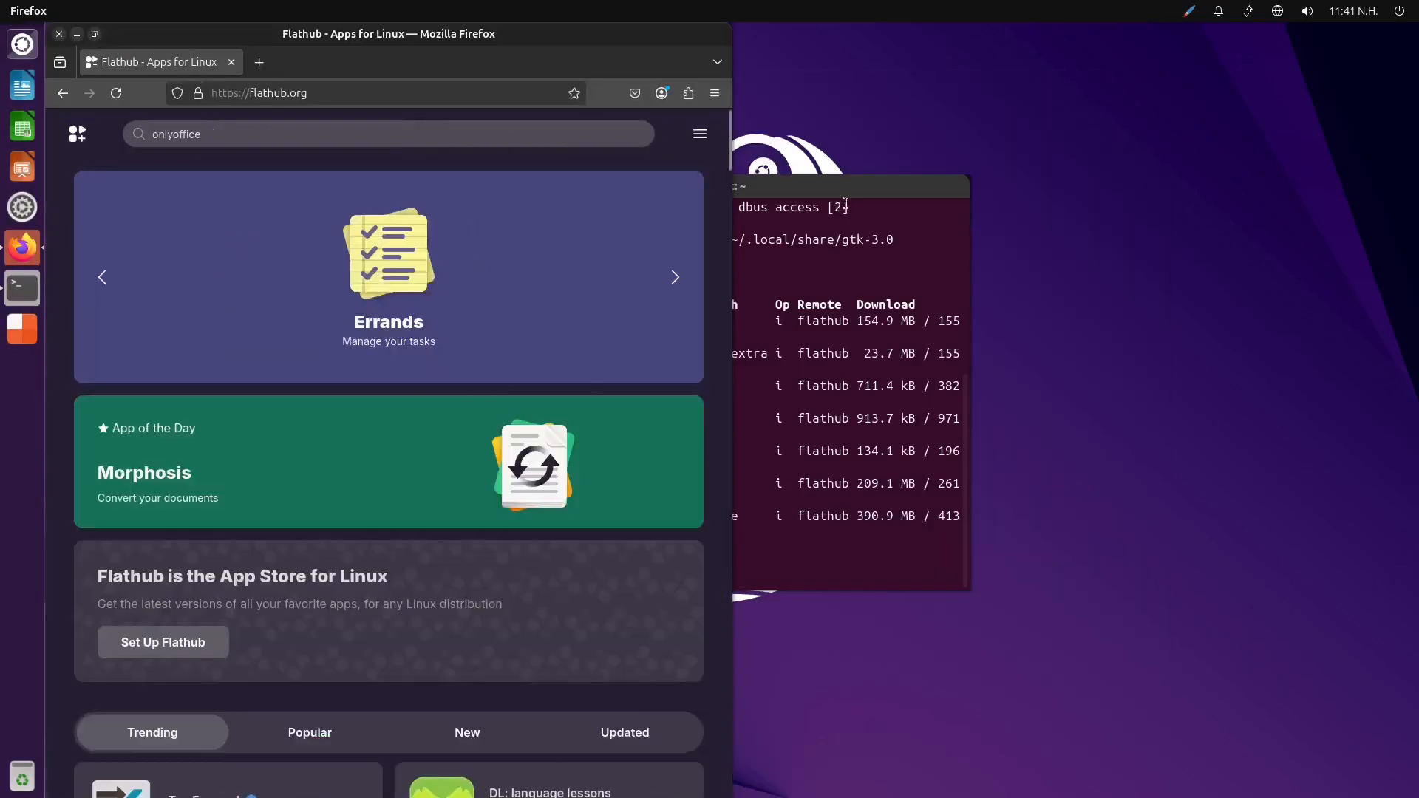
left_click_drag(838, 194, 1249, 115)
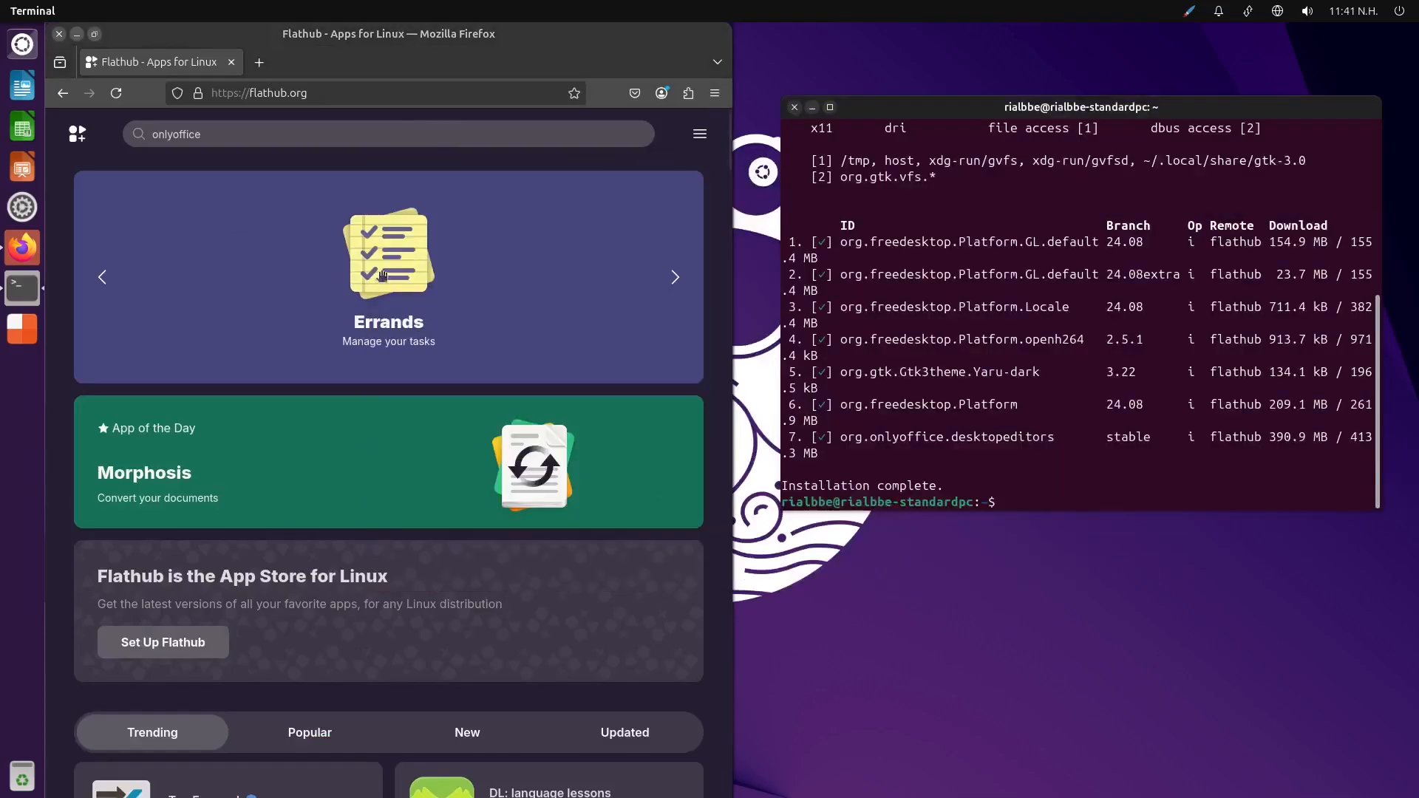
left_click(77, 34)
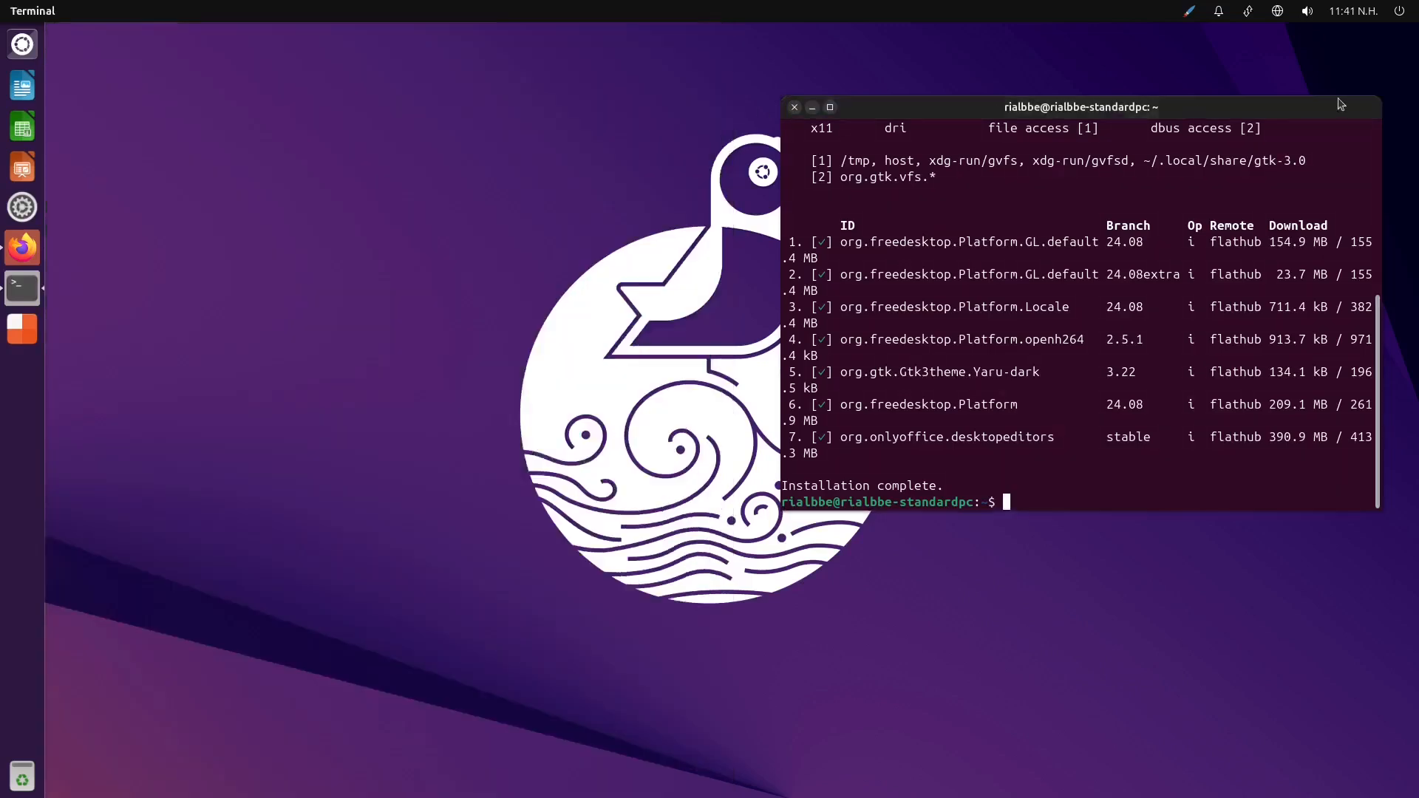
left_click(812, 107)
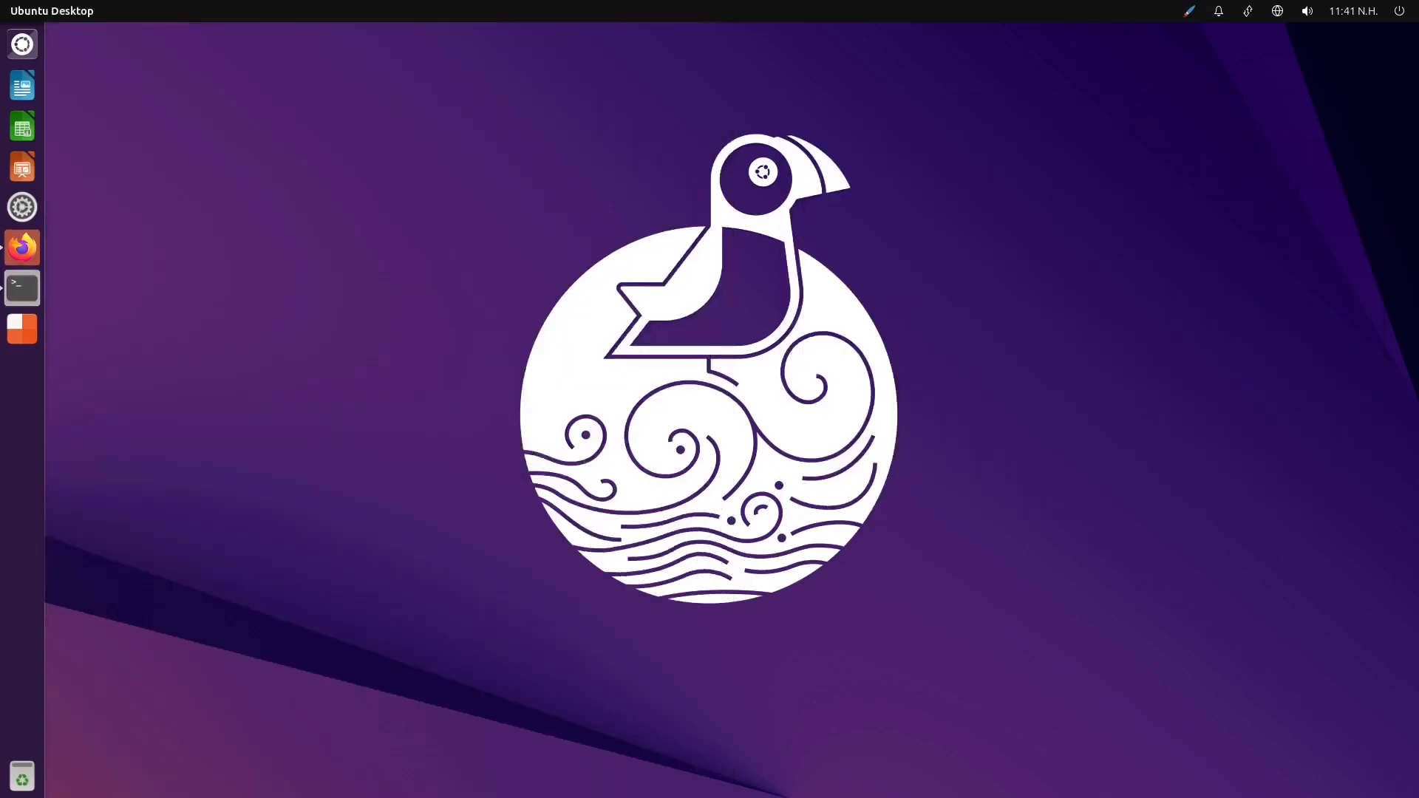
Look through the full list of installed applications in the Dash for ONLYOFFICE, and close the Dash
left_click(28, 47)
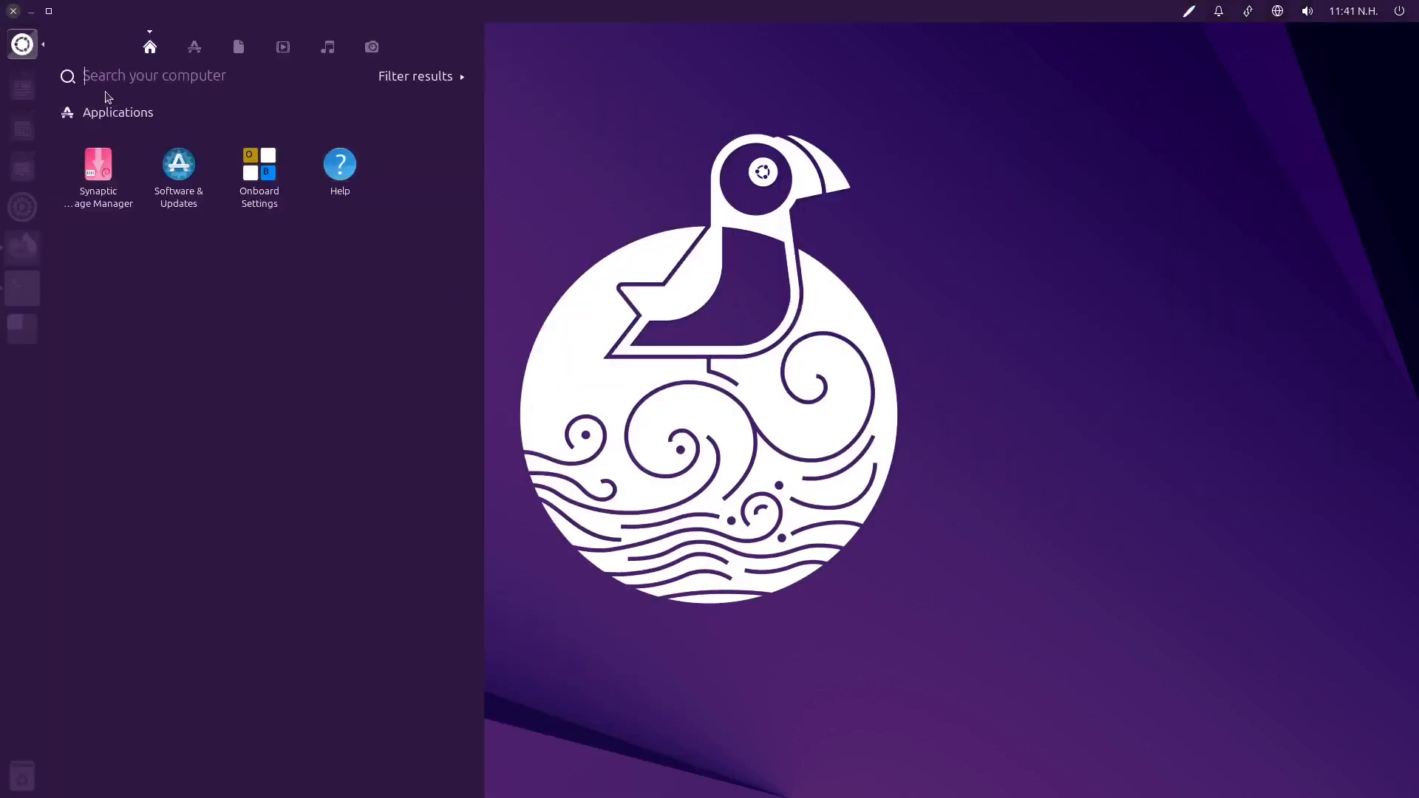
left_click(195, 46)
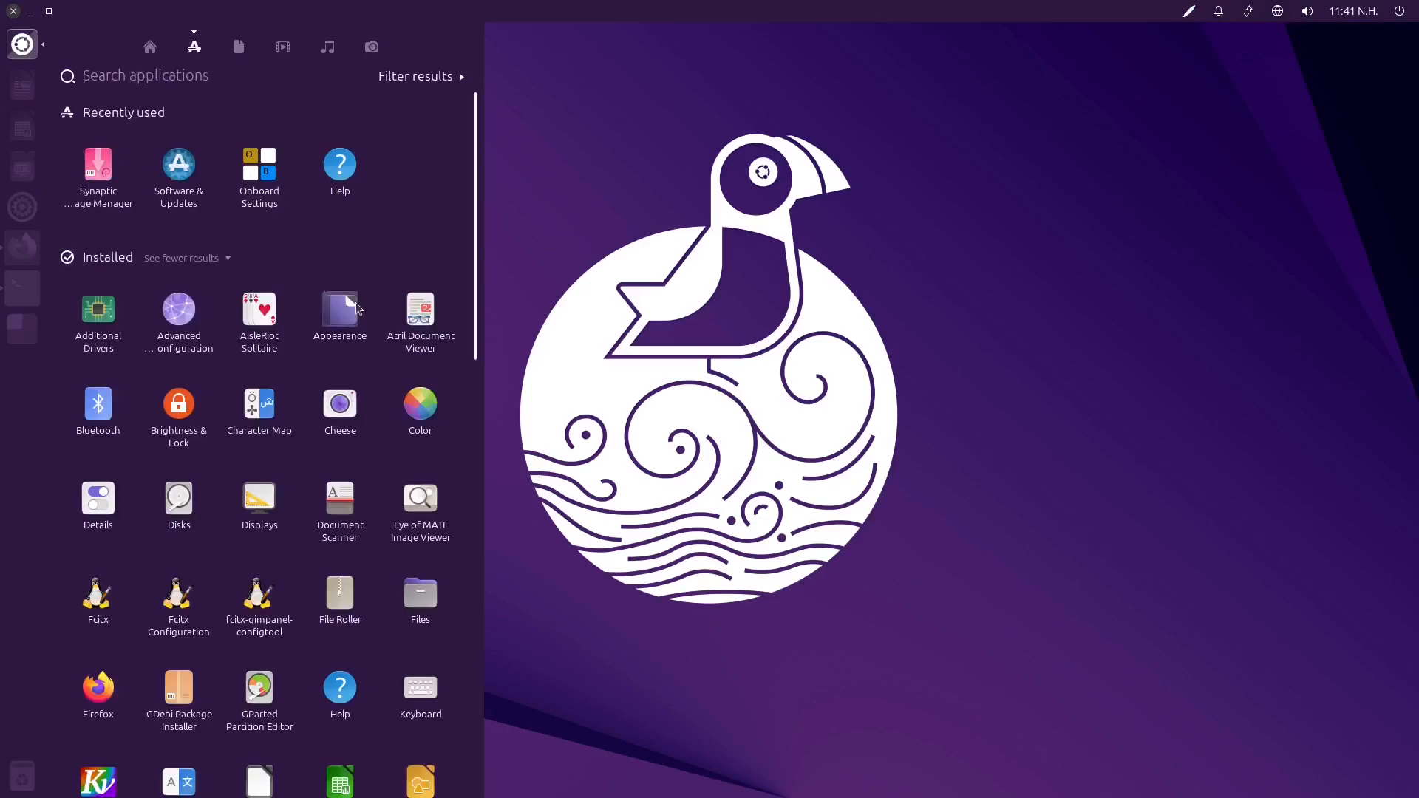
scroll(344, 414, "down", 4)
scroll(342, 505, "down", 5)
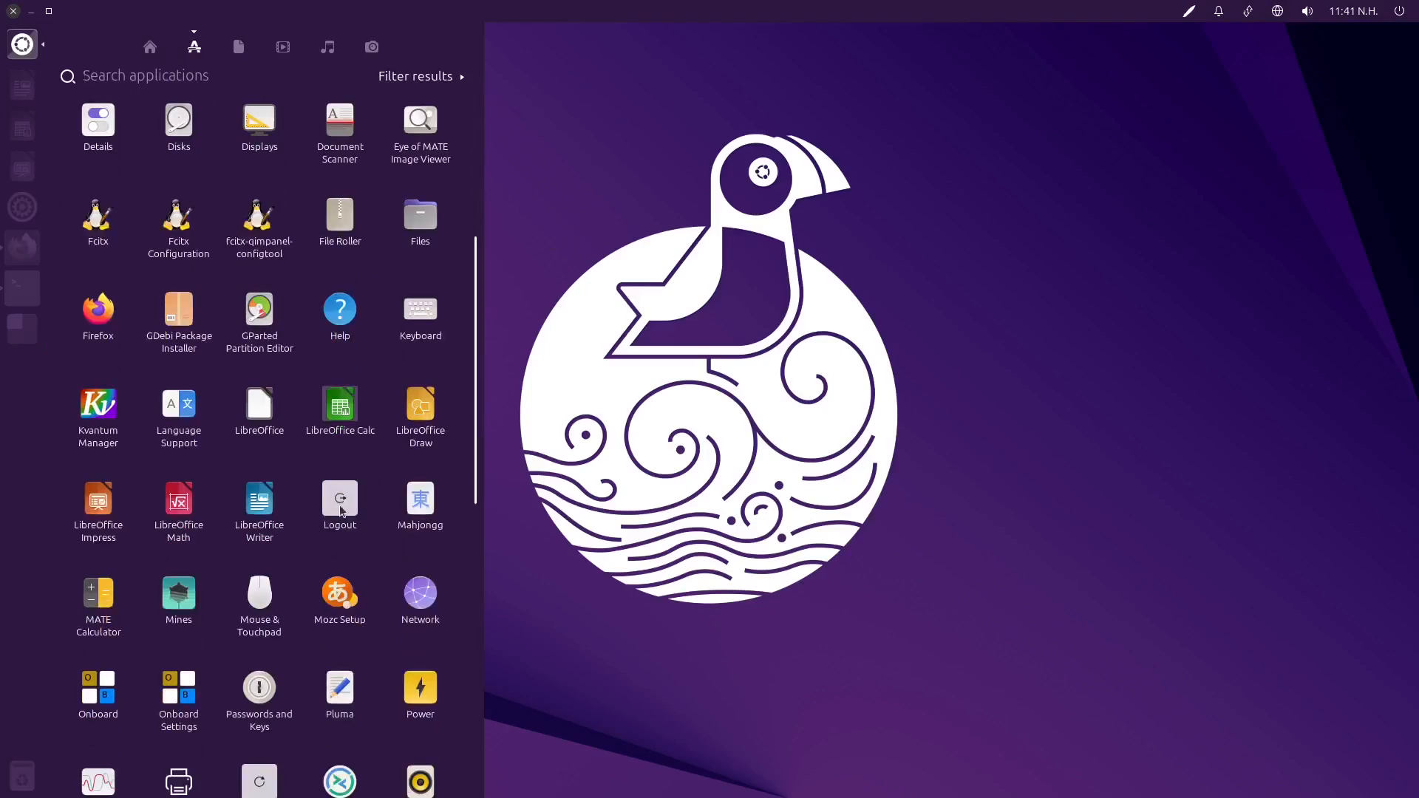
scroll(335, 545, "down", 4)
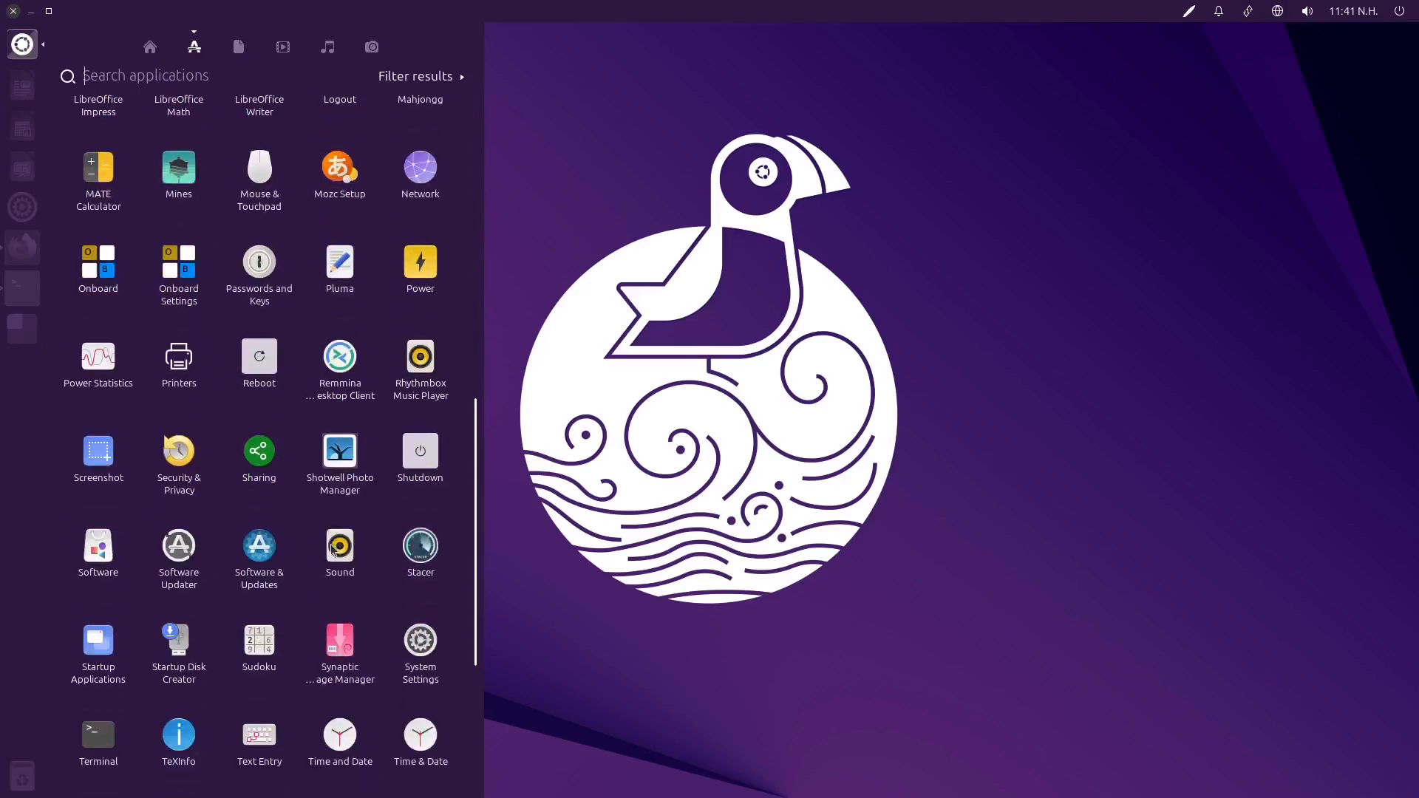
scroll(331, 550, "up", 7)
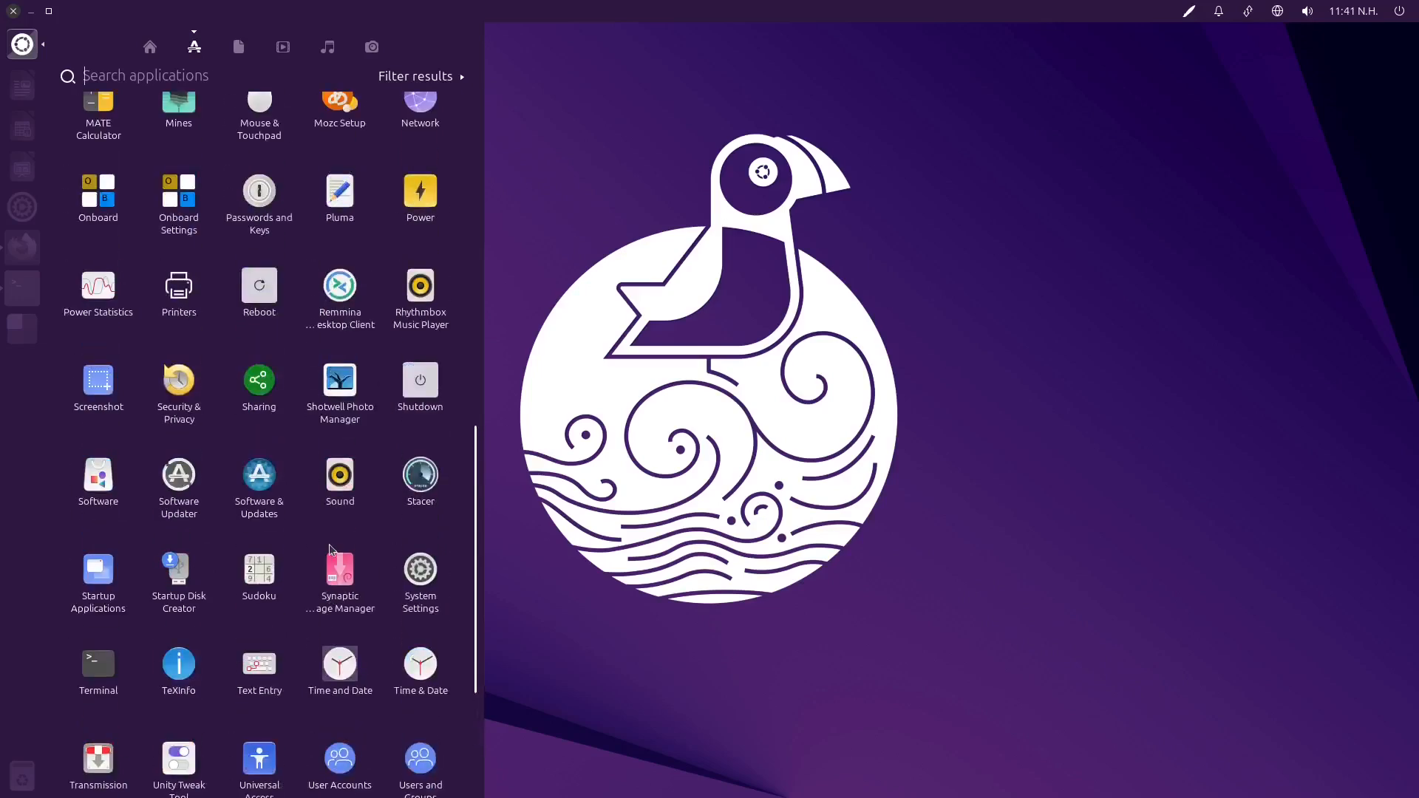
scroll(339, 548, "up", 6)
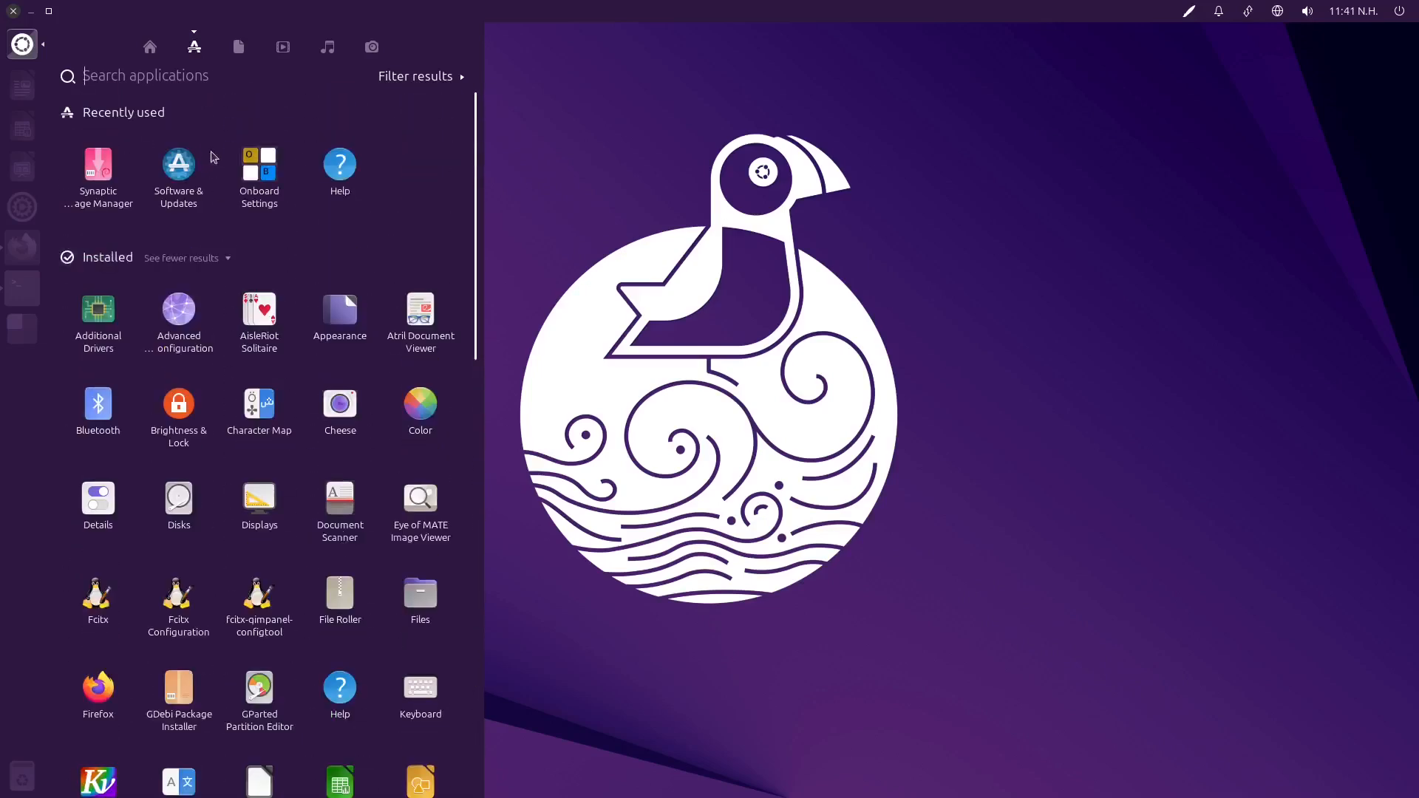
left_click(165, 78)
key("Escape")
Paste and run the command flatpak run org.onlyoffice.desktopeditors in the terminal to launch ONLYOFFICE
right_click(1052, 510)
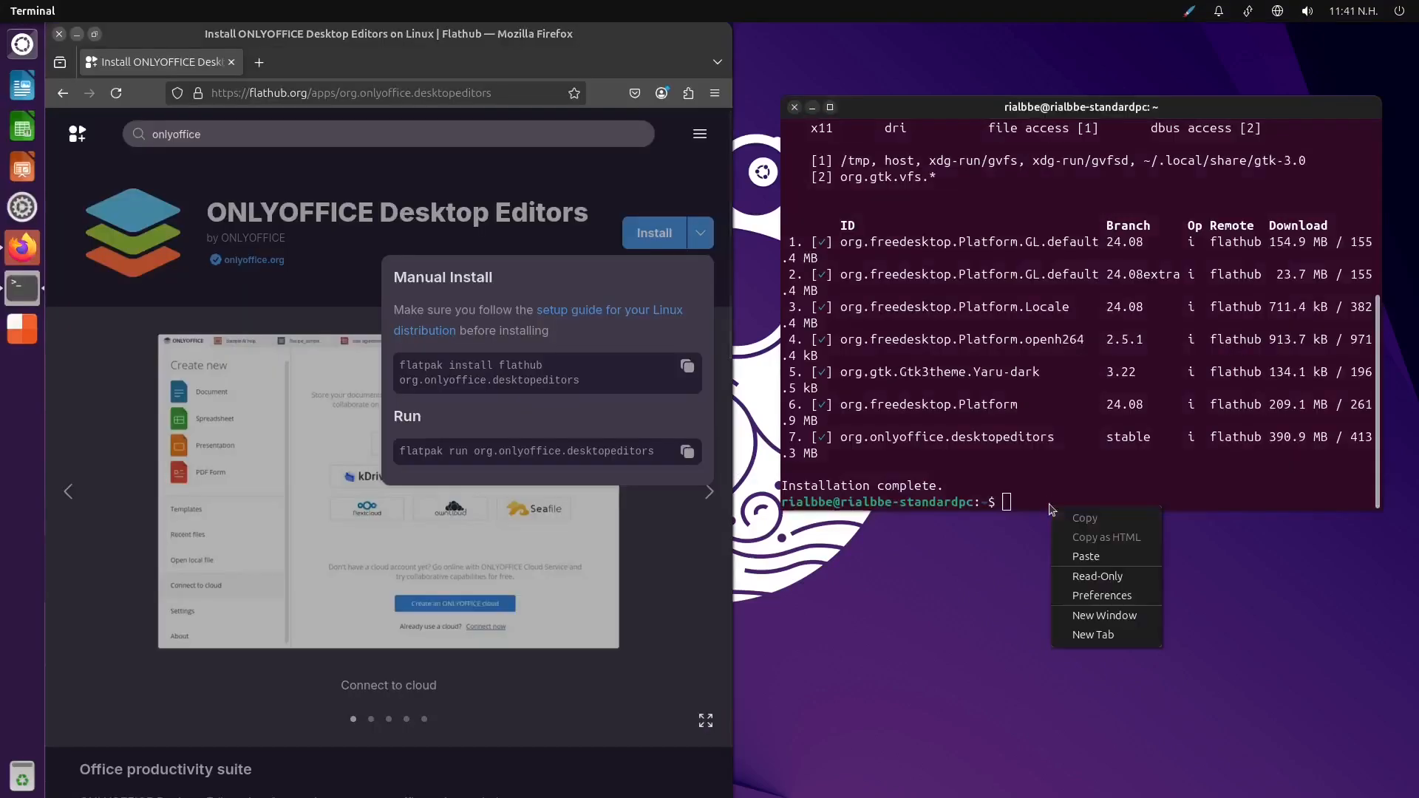
left_click(1115, 565)
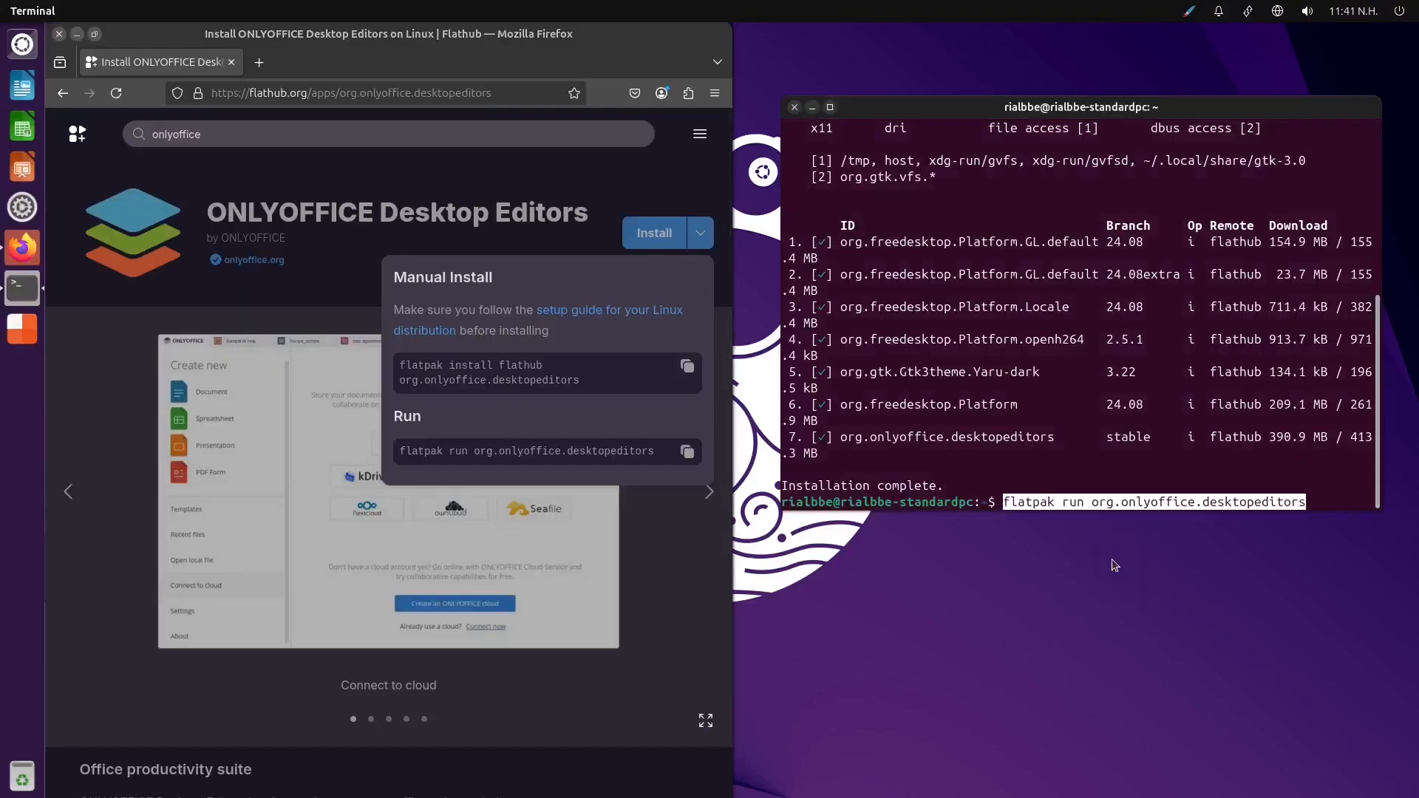
key("Return")
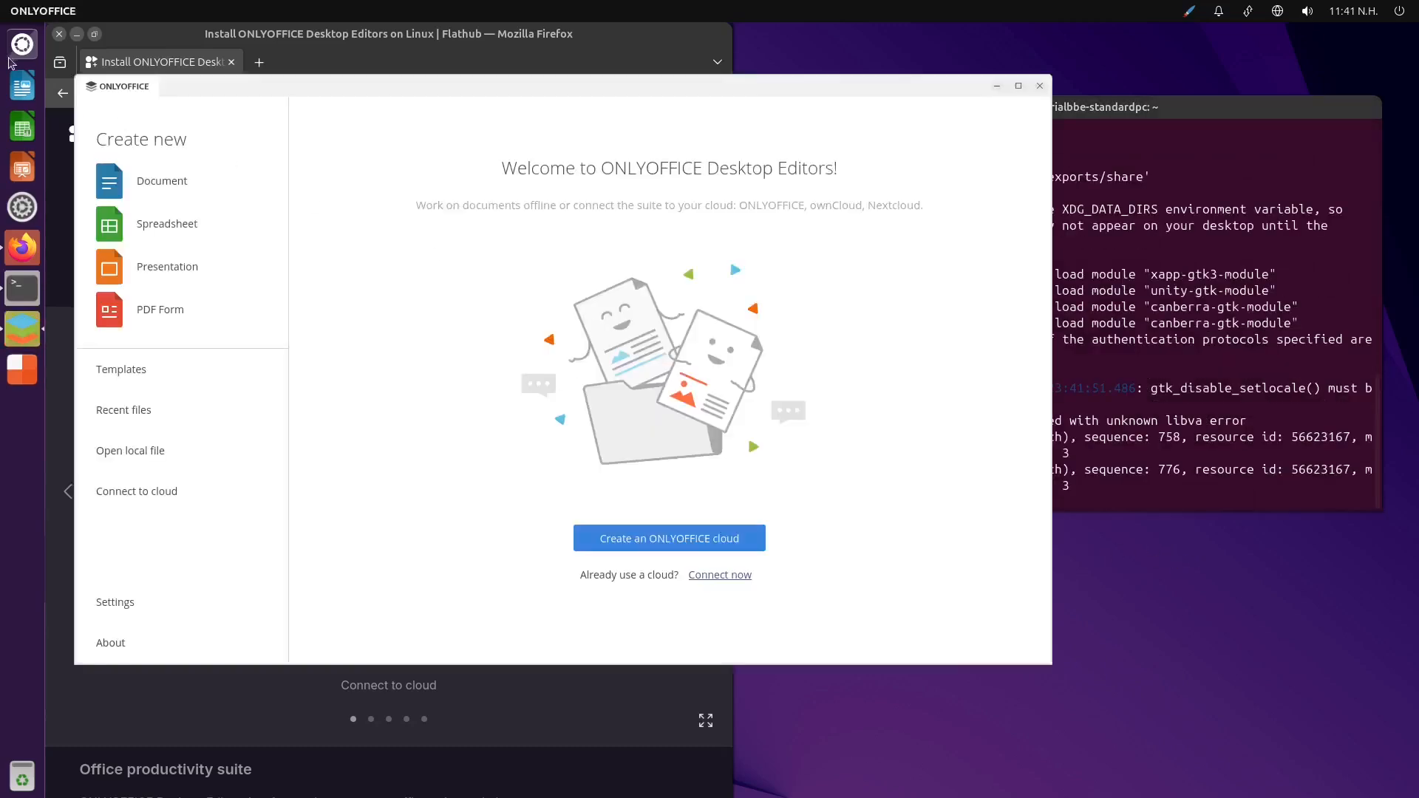
Set the ONLYOFFICE interface theme to Dark in its settings and apply the change
left_click(119, 602)
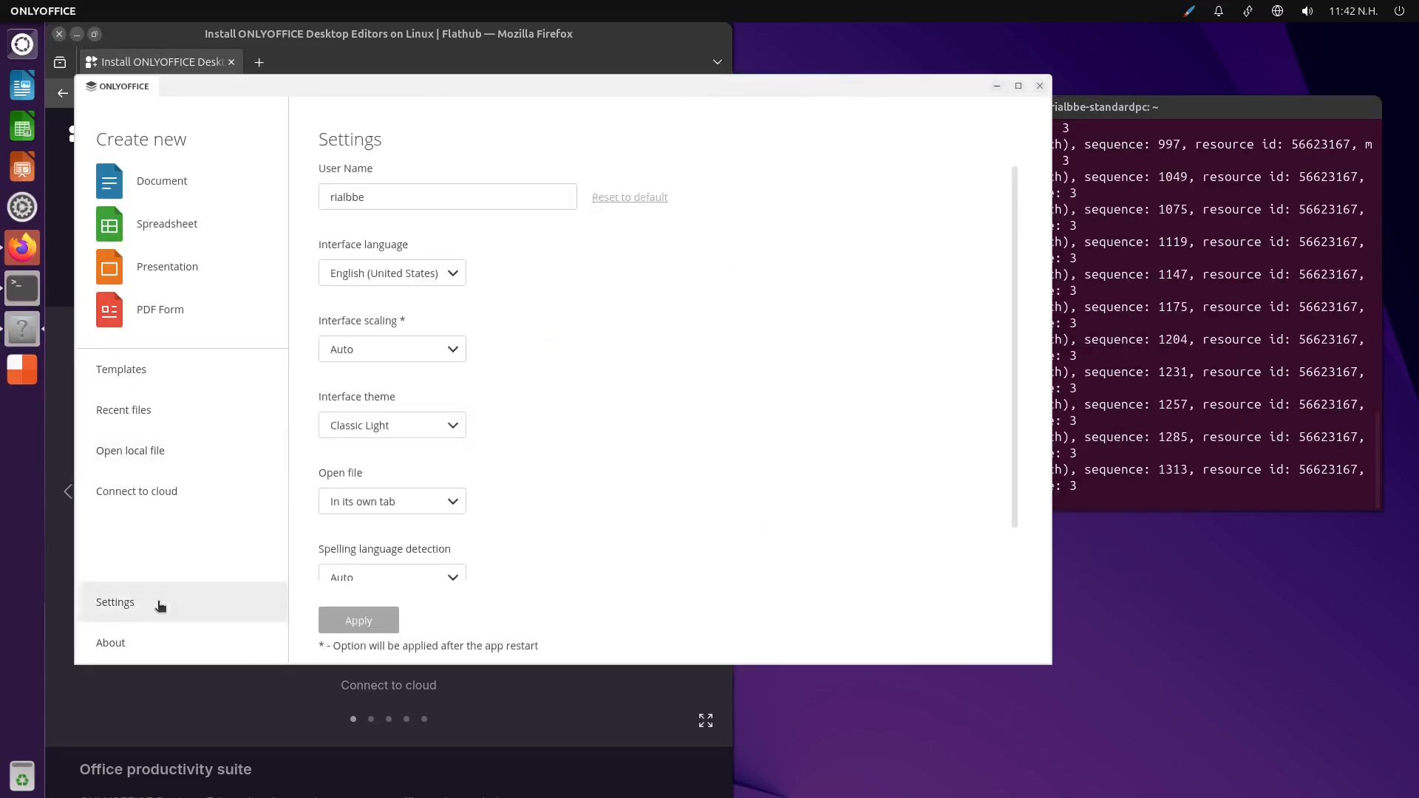
left_click(451, 426)
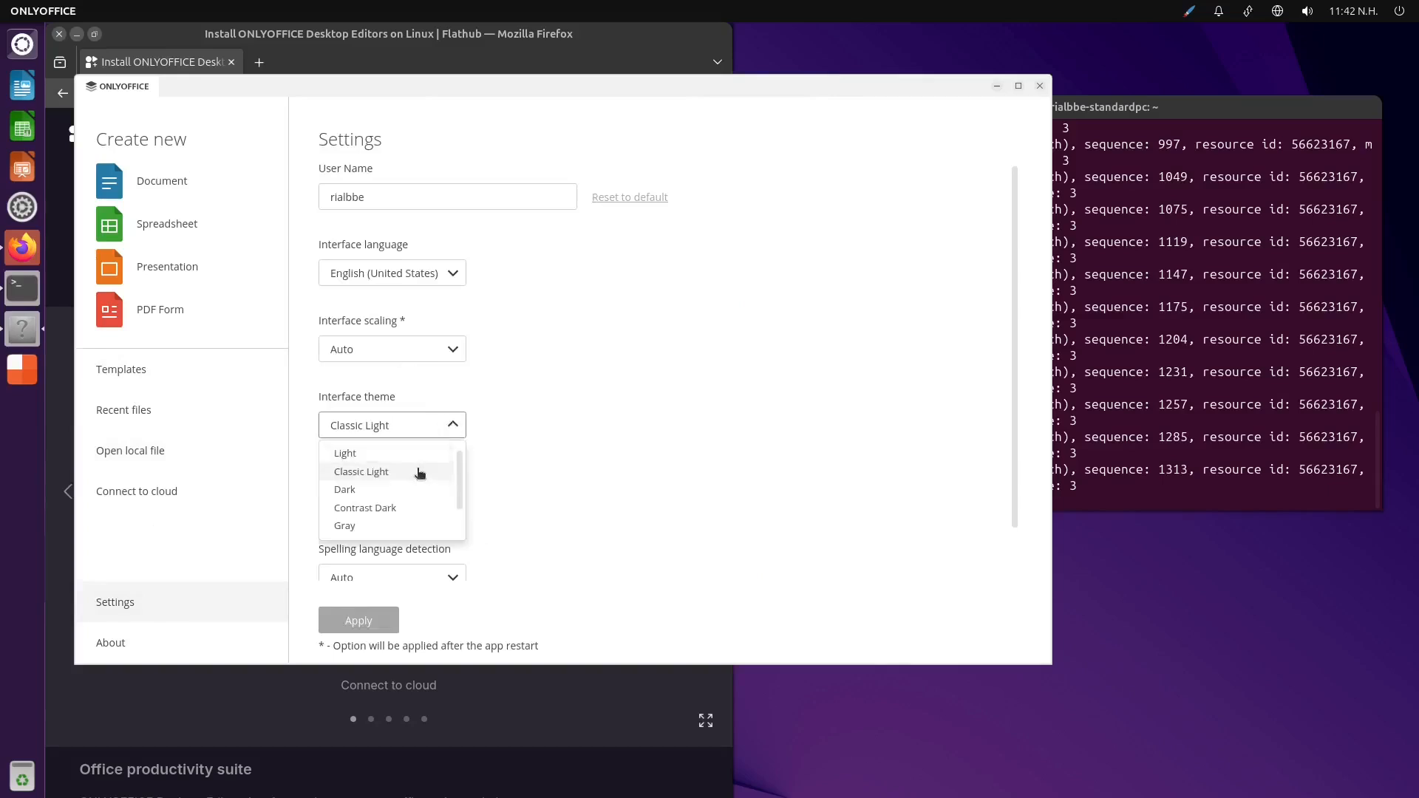
left_click(393, 488)
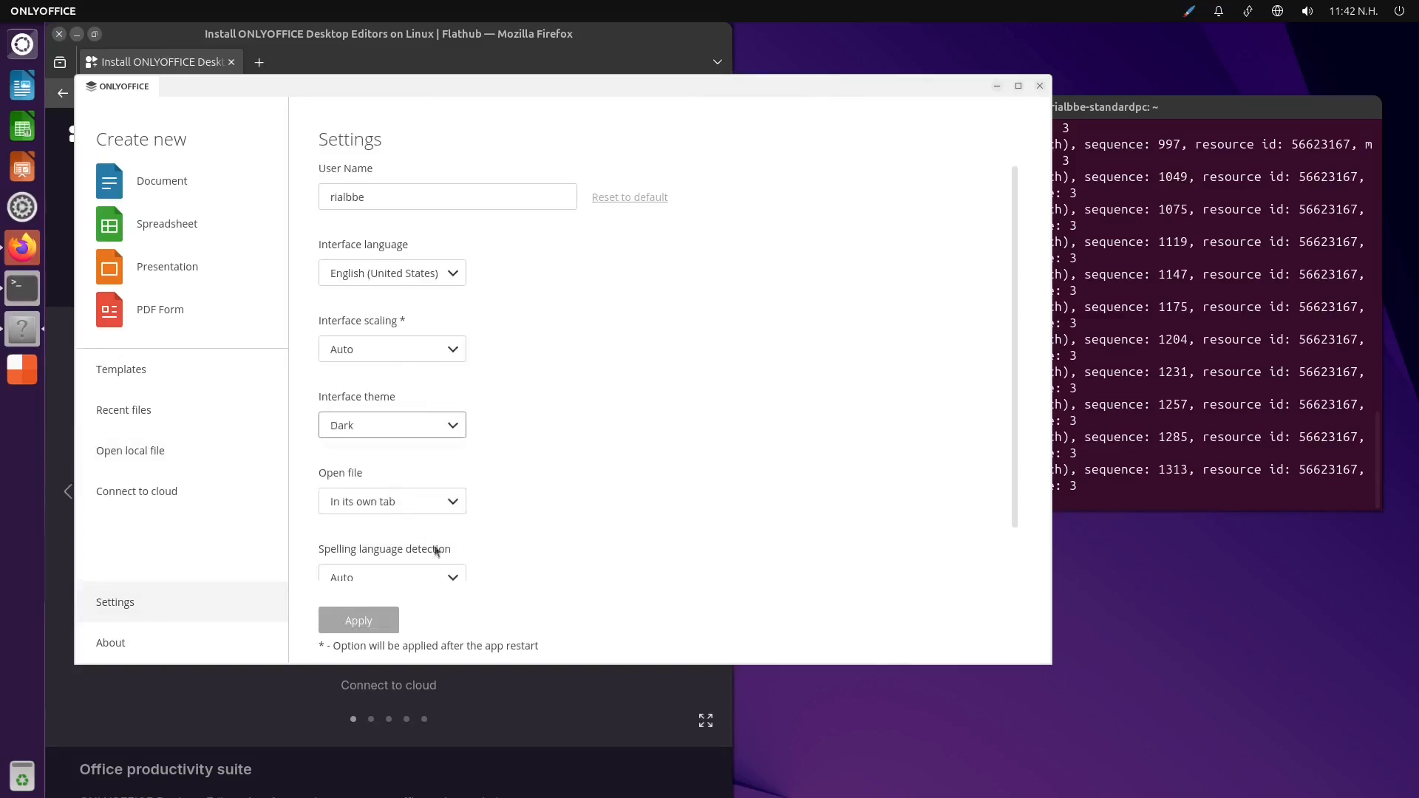
left_click(378, 624)
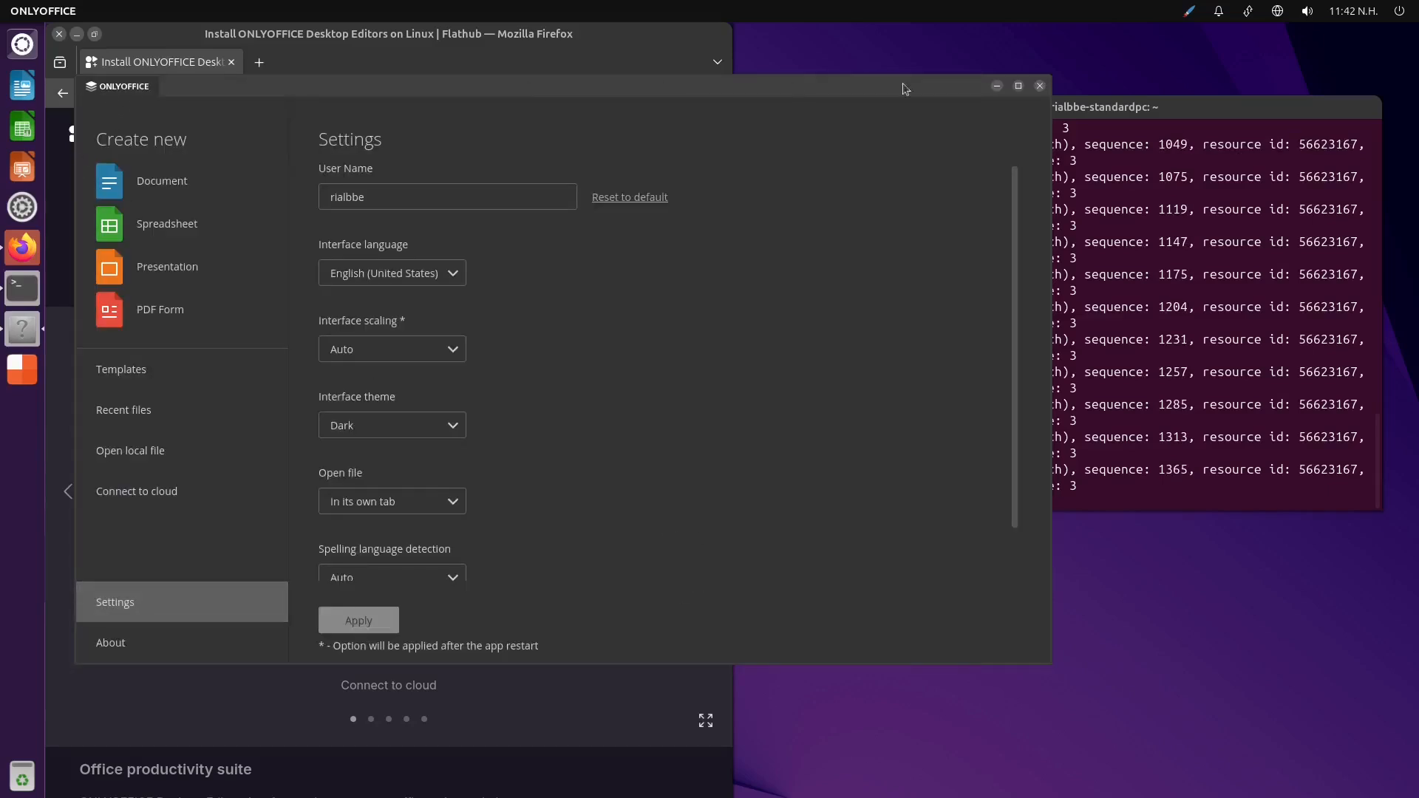
Close the ONLYOFFICE, terminal and Firefox windows to return to an empty desktop
left_click(1040, 87)
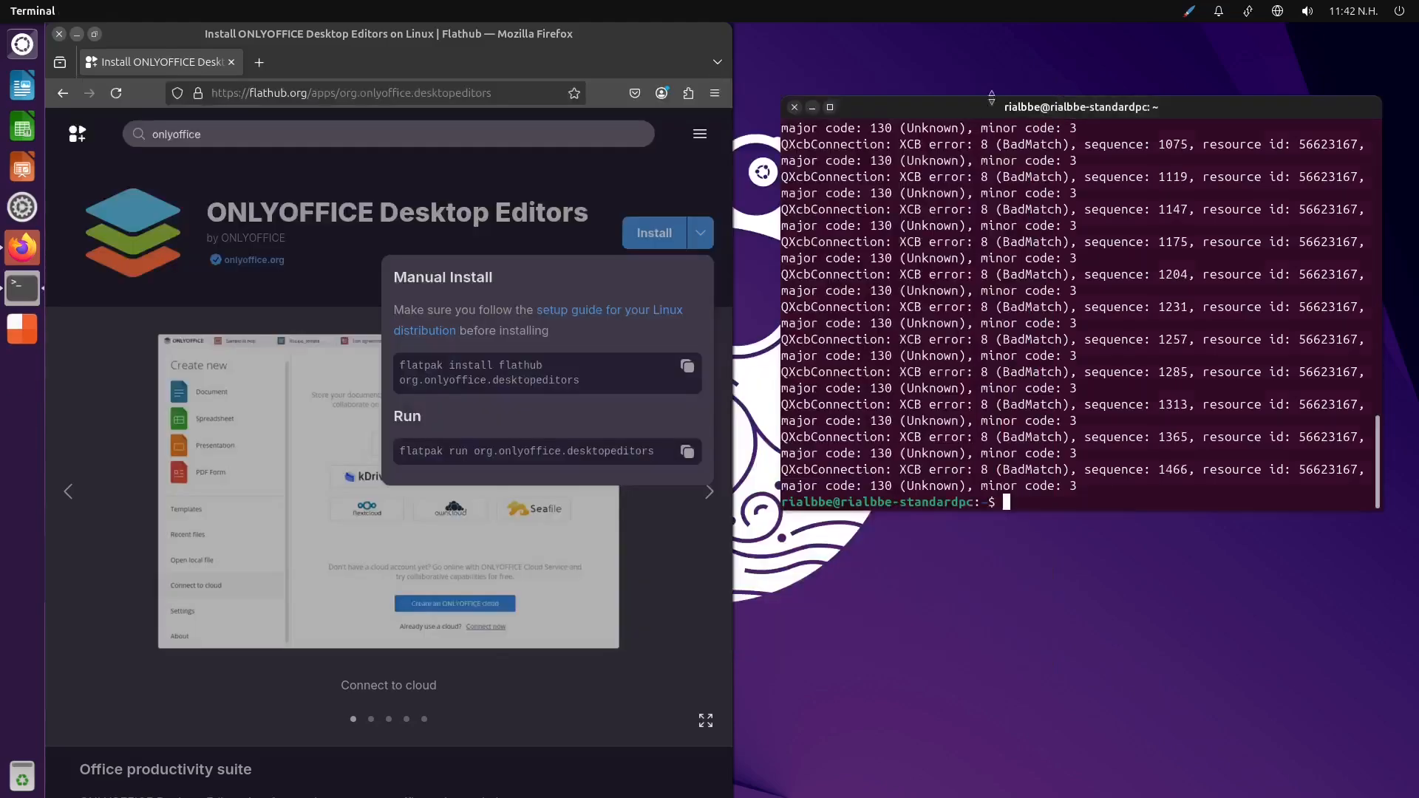
left_click(796, 111)
left_click(470, 209)
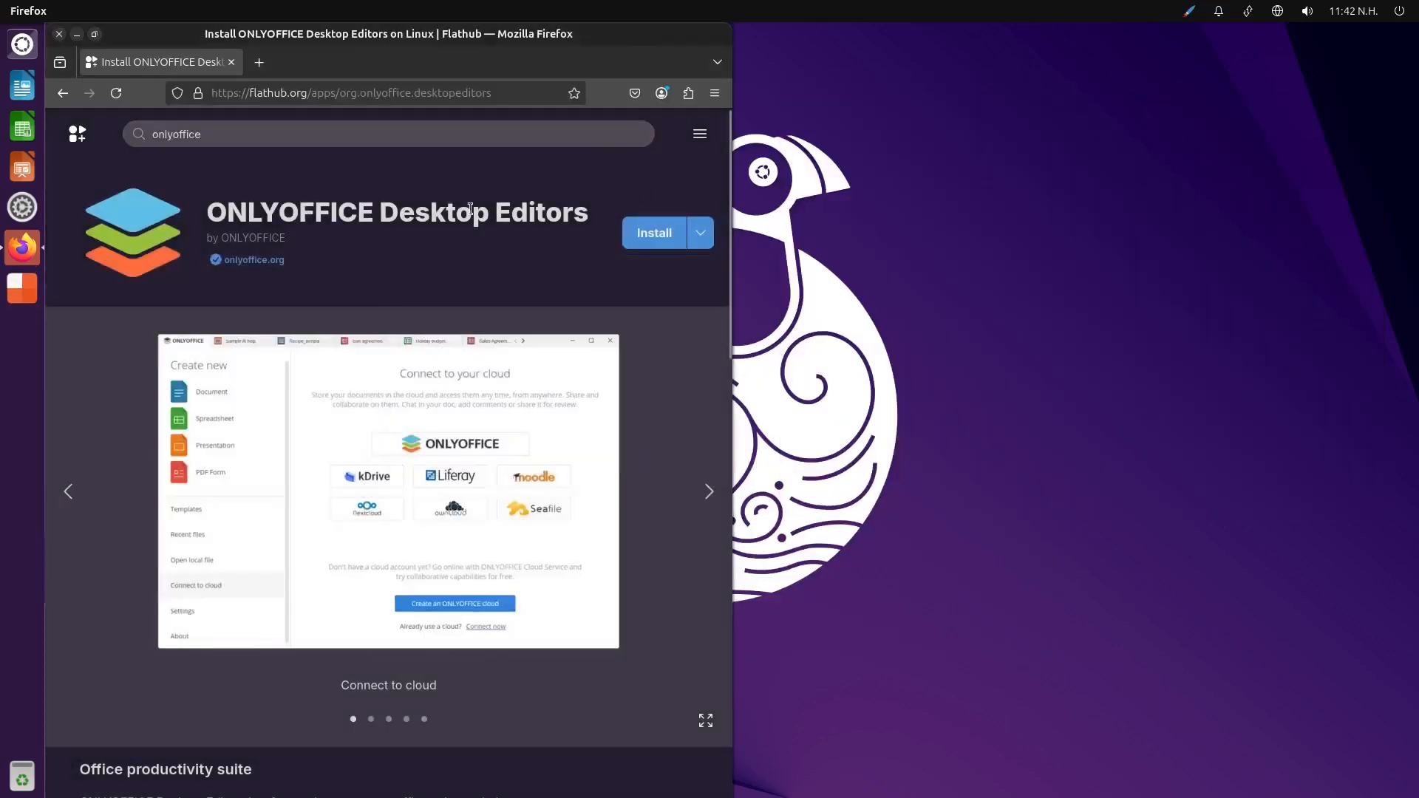
left_click(60, 35)
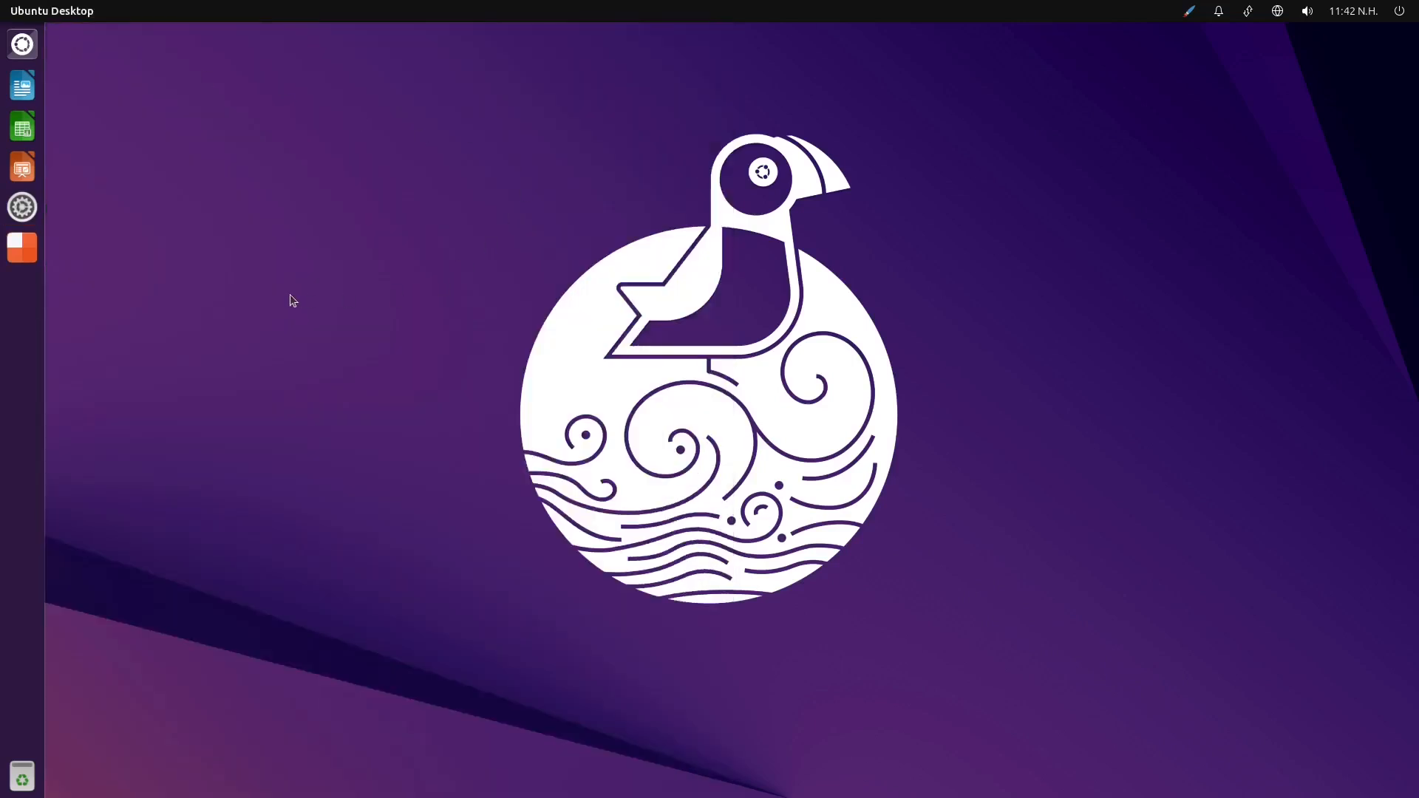
Open Software from the Dash's installed applications and move its window closer to the middle of the desktop
left_click(22, 44)
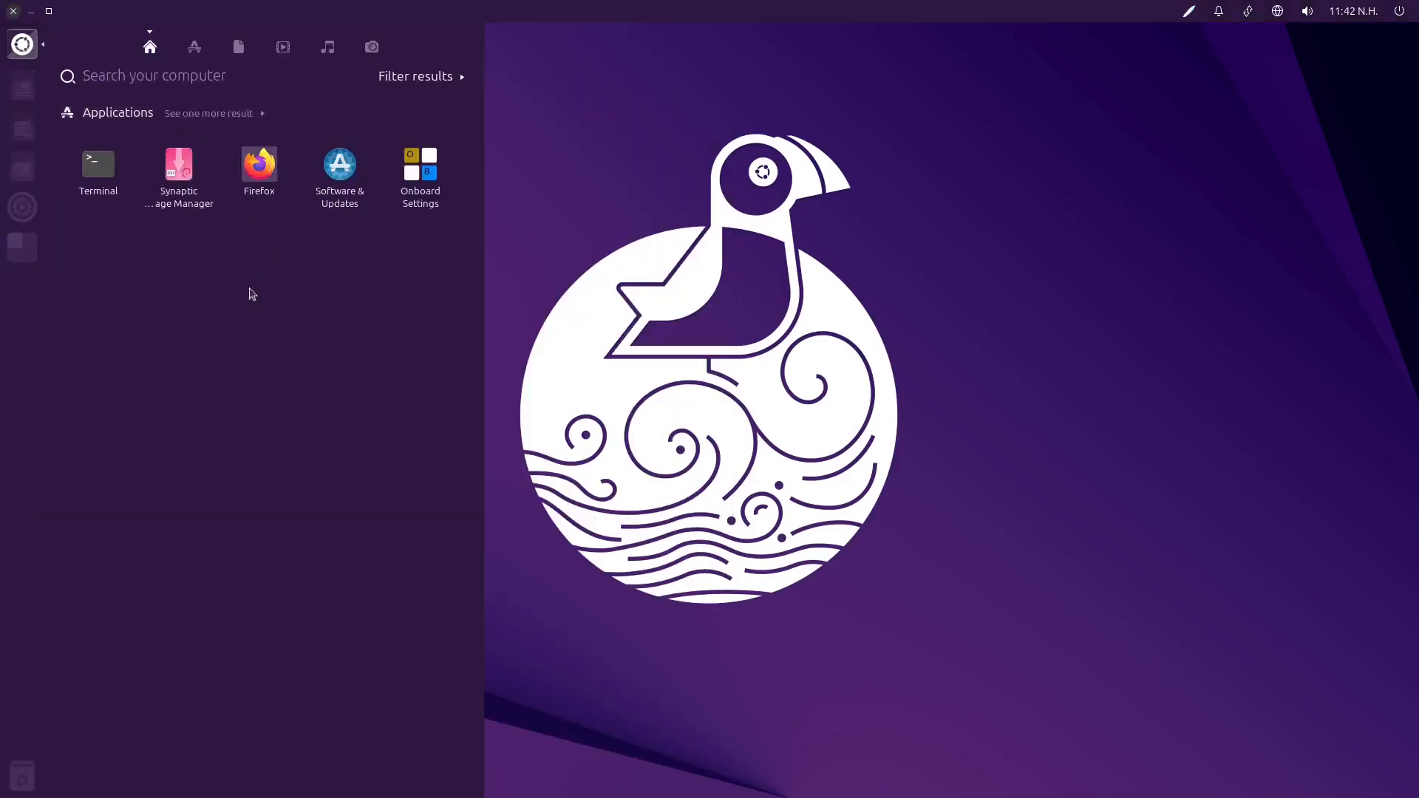
left_click(206, 123)
left_click(194, 47)
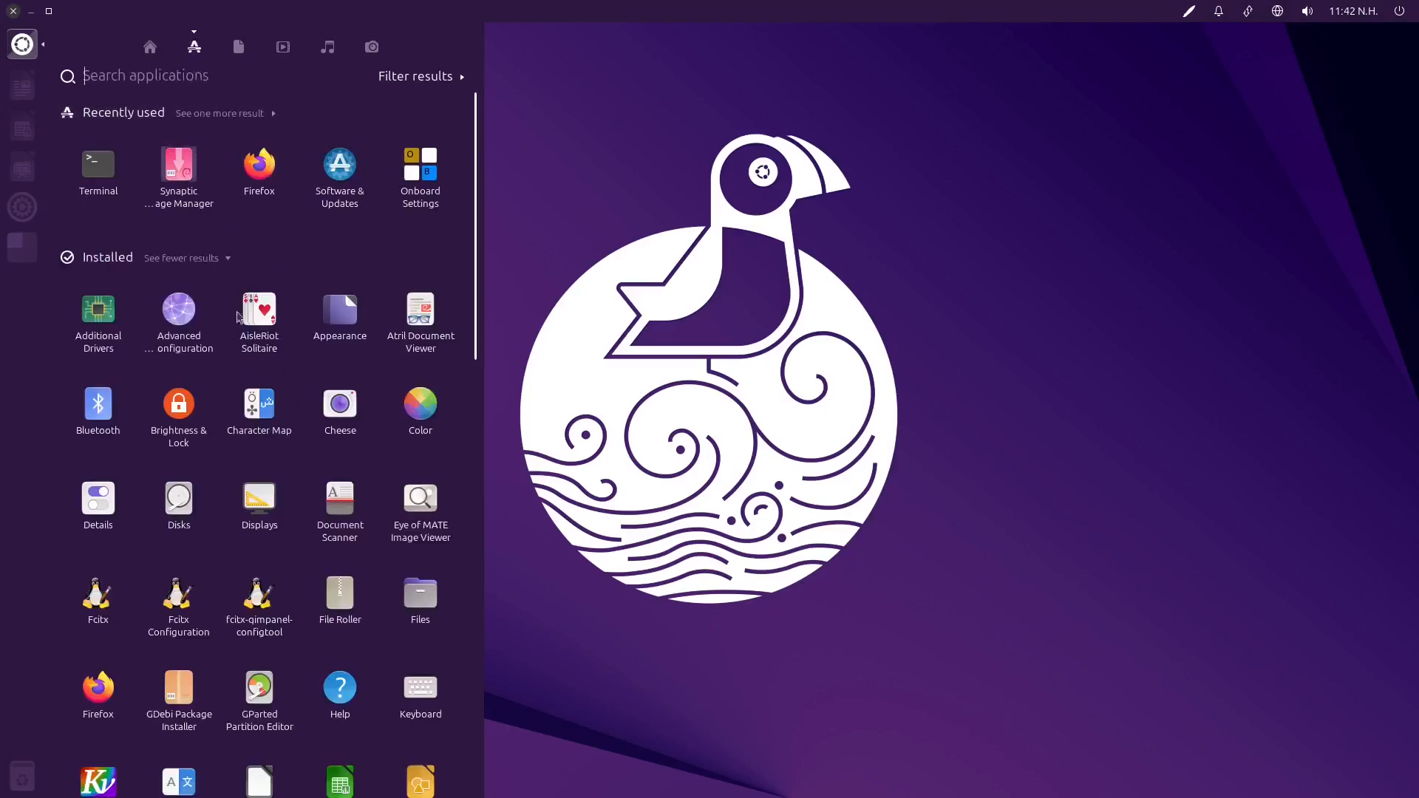
scroll(255, 421, "down", 5)
scroll(255, 421, "down", 10)
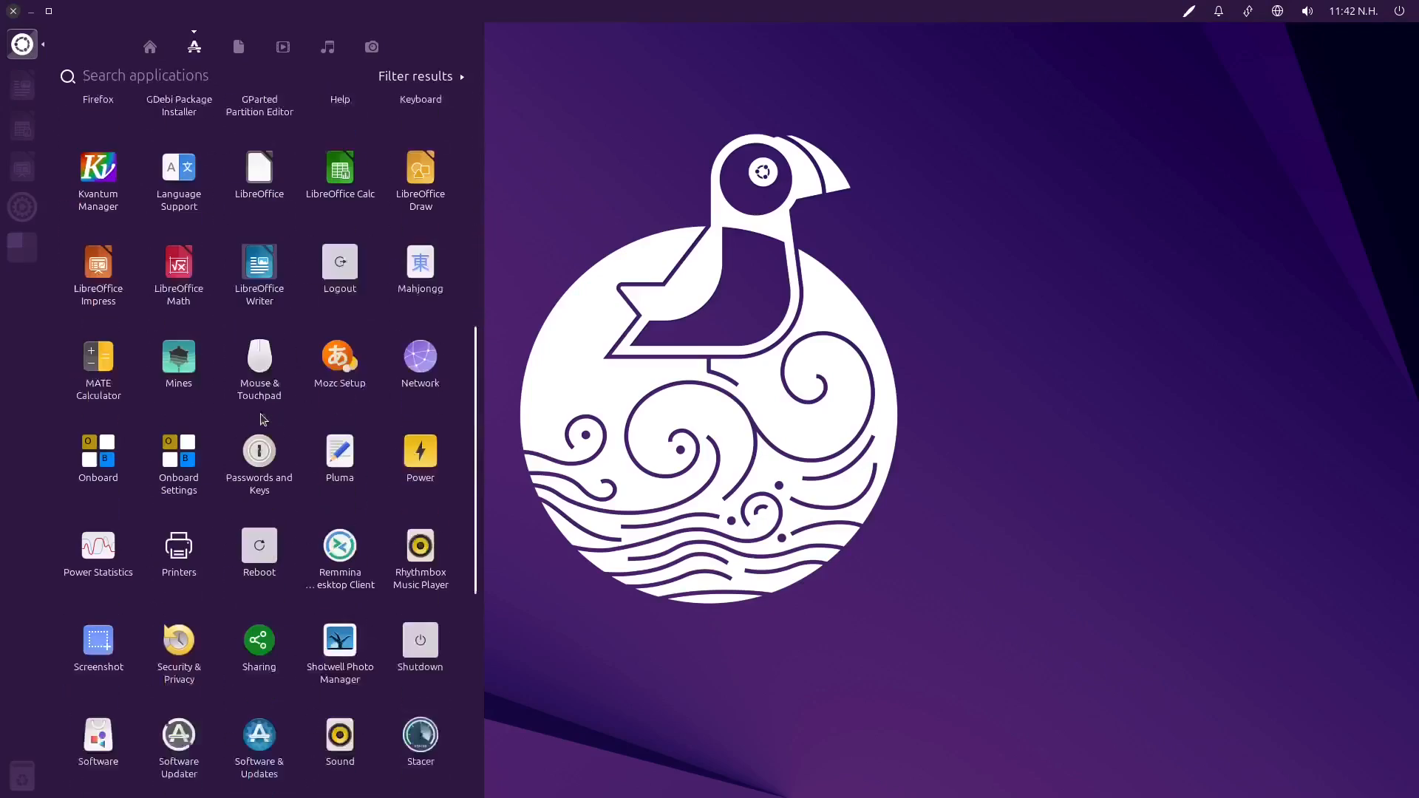
left_click(100, 427)
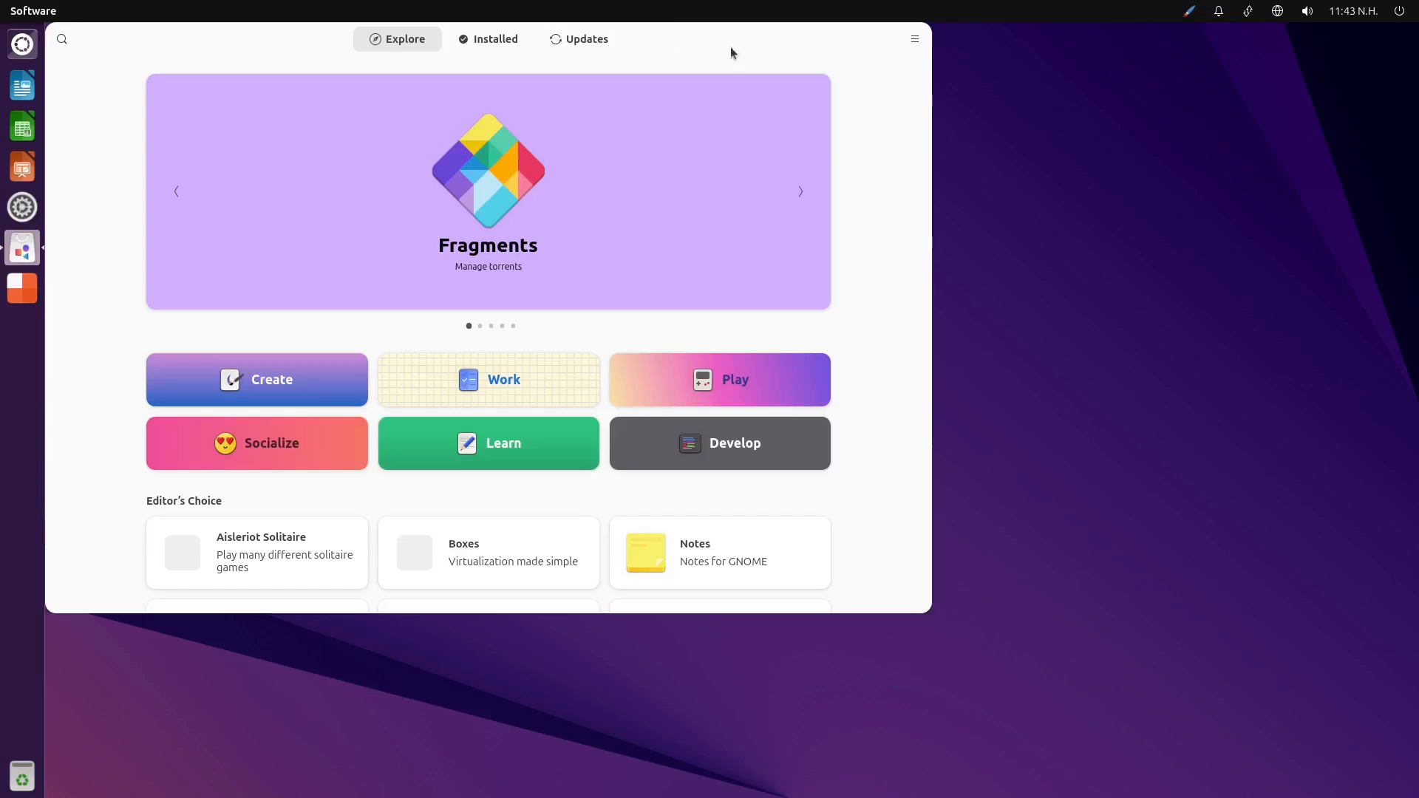
left_click_drag(630, 26, 751, 63)
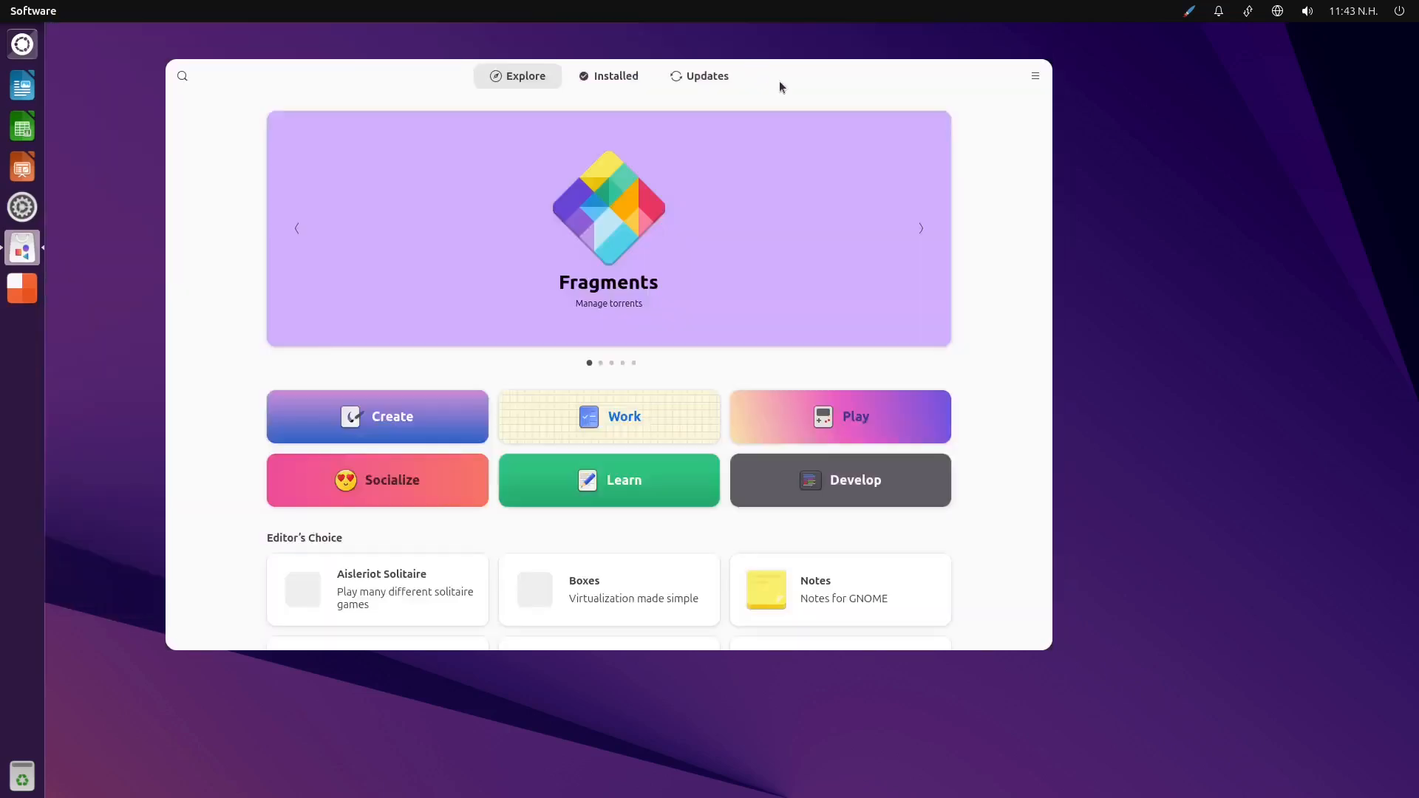
Look through the installed apps in Software to find ONLYOFFICE Desktop Editors
left_click(612, 77)
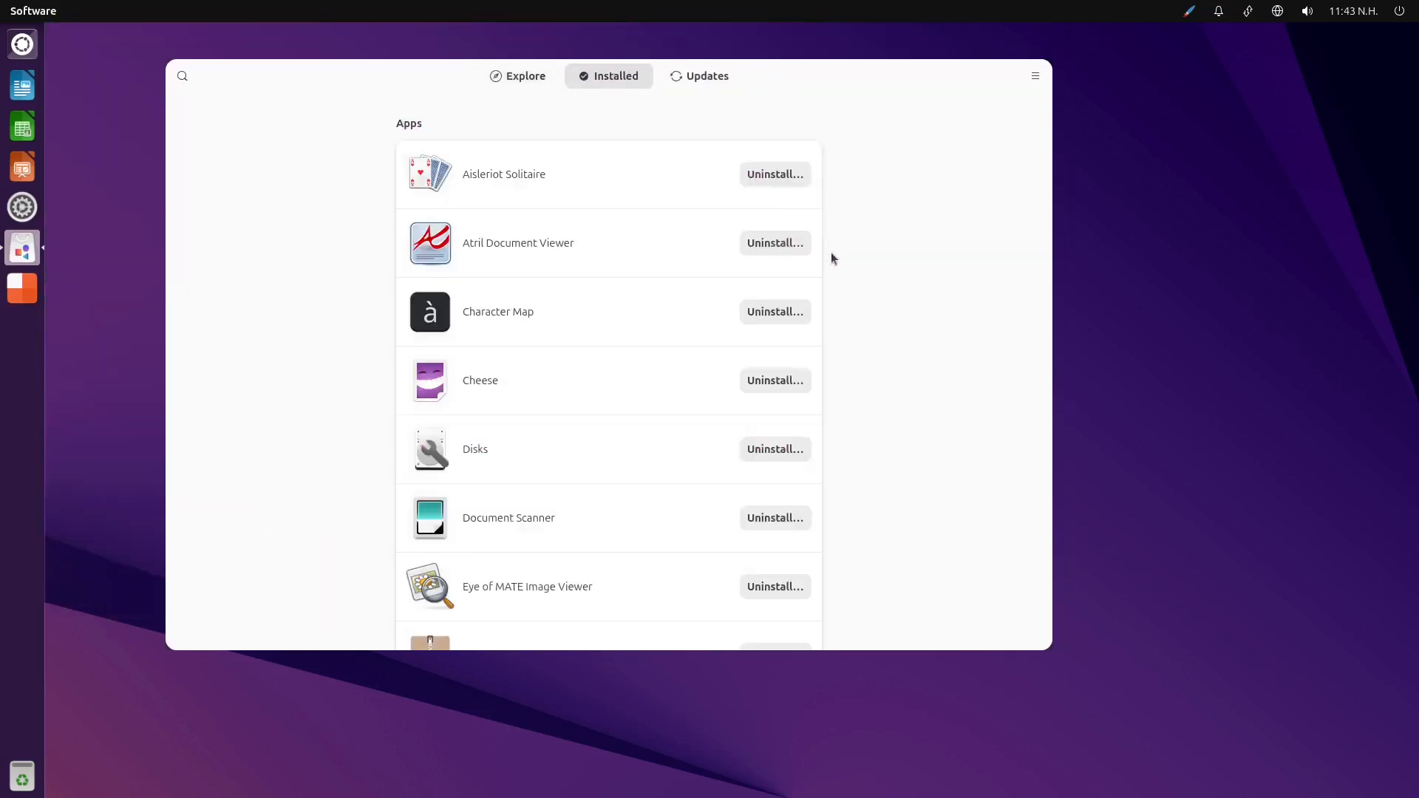
scroll(596, 405, "down", 10)
scroll(605, 406, "down", 2)
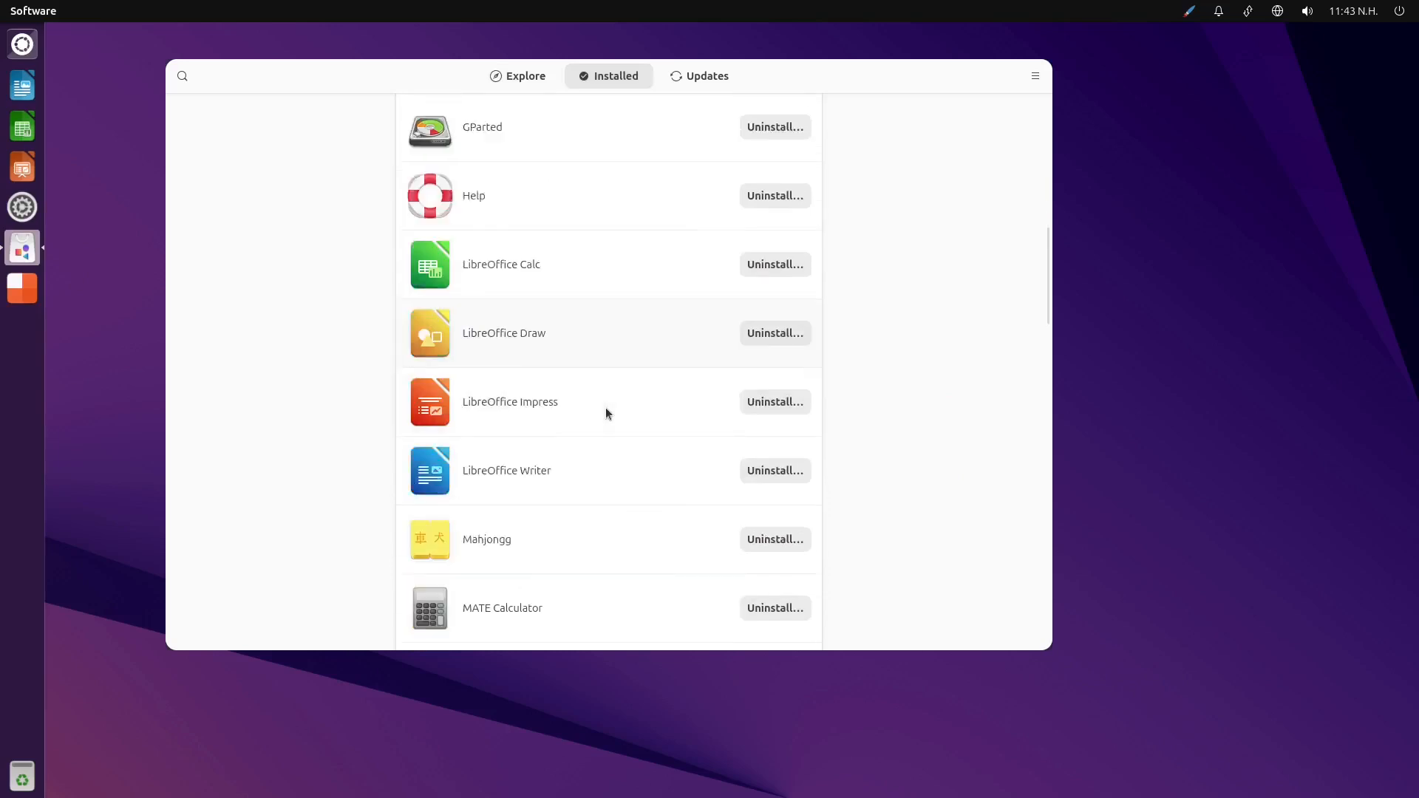
scroll(605, 407, "up", 3)
scroll(606, 405, "down", 12)
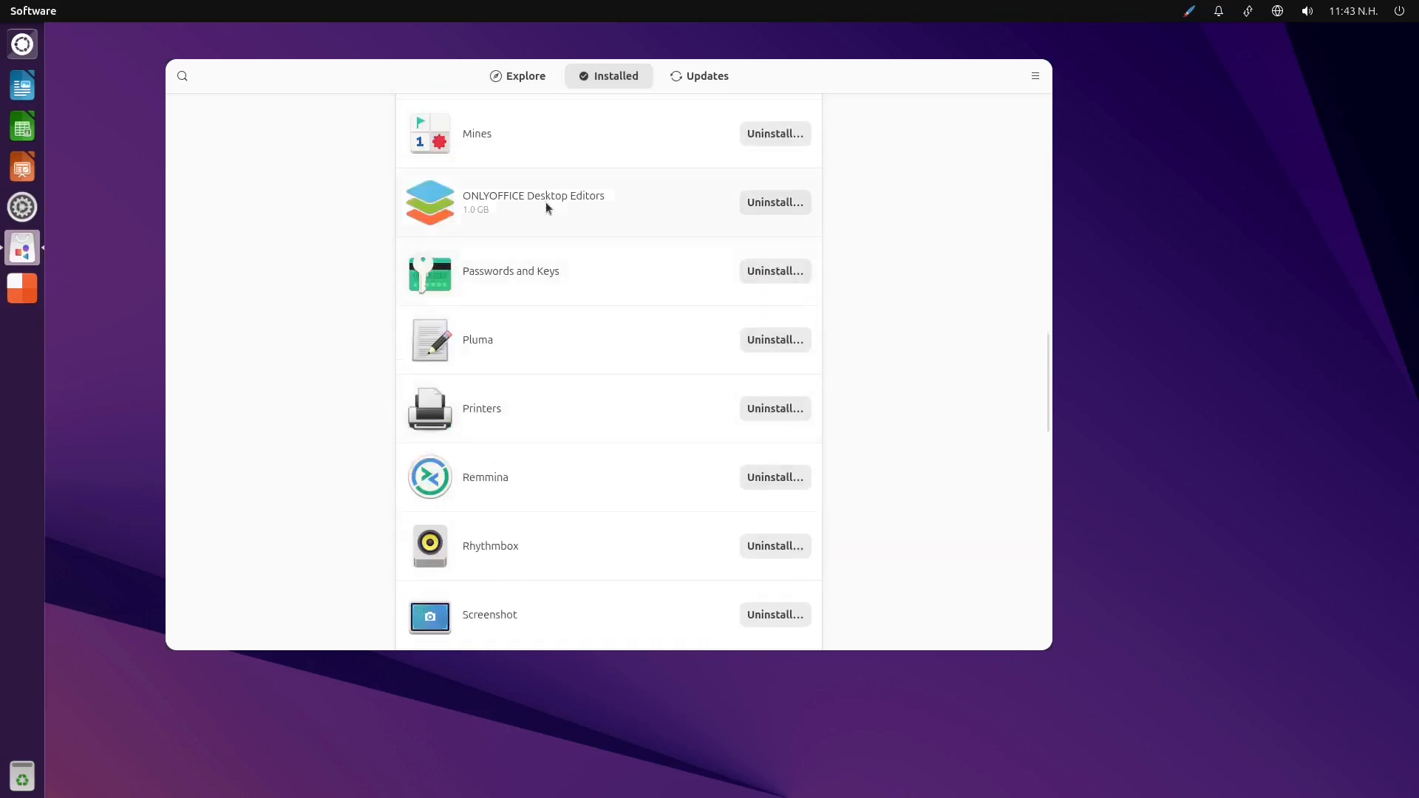
scroll(605, 429, "up", 20)
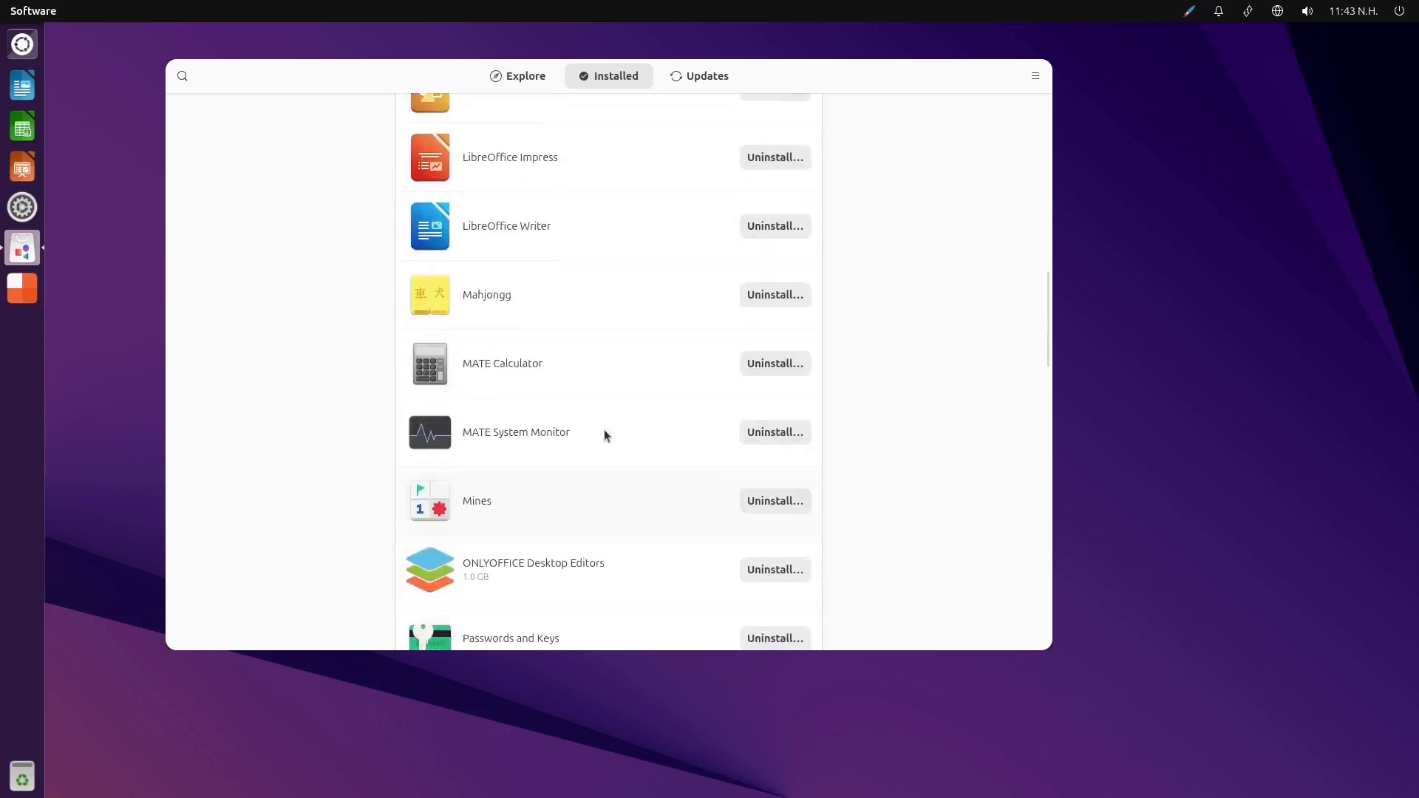
Browse Software's Explore page, including the Editor's Choice, New & Updated and Other Categories sections
left_click(543, 78)
scroll(971, 352, "down", 3)
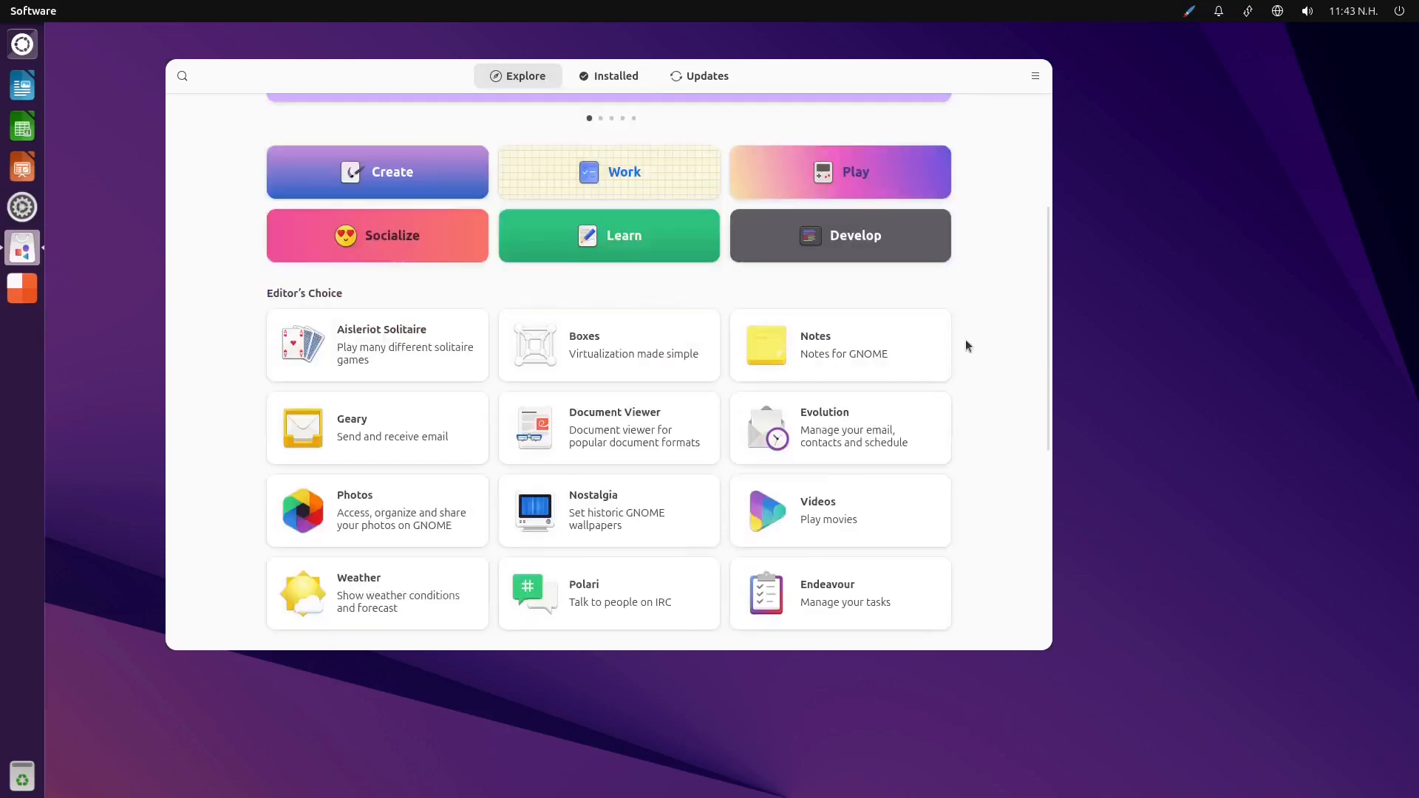
scroll(973, 327, "down", 3)
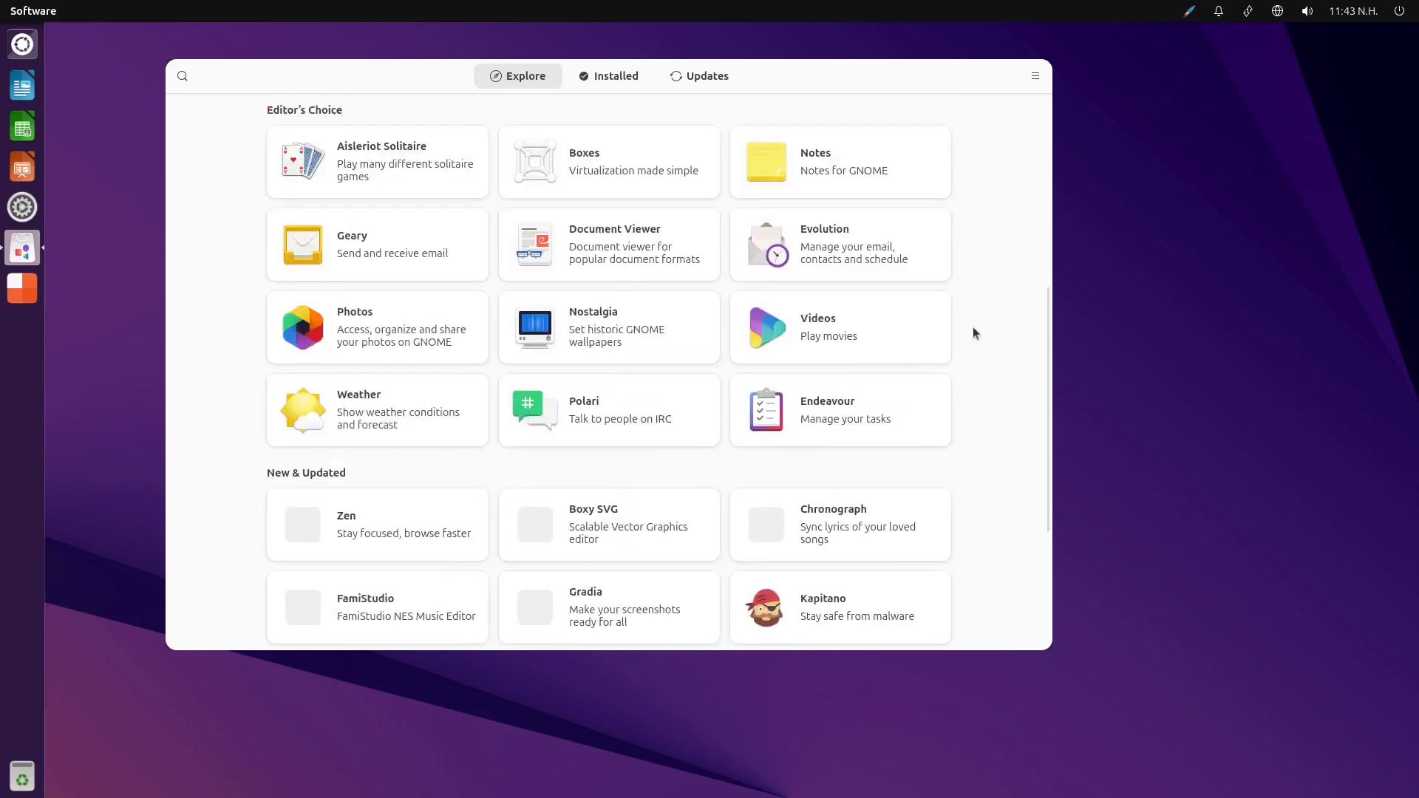
scroll(973, 327, "down", 3)
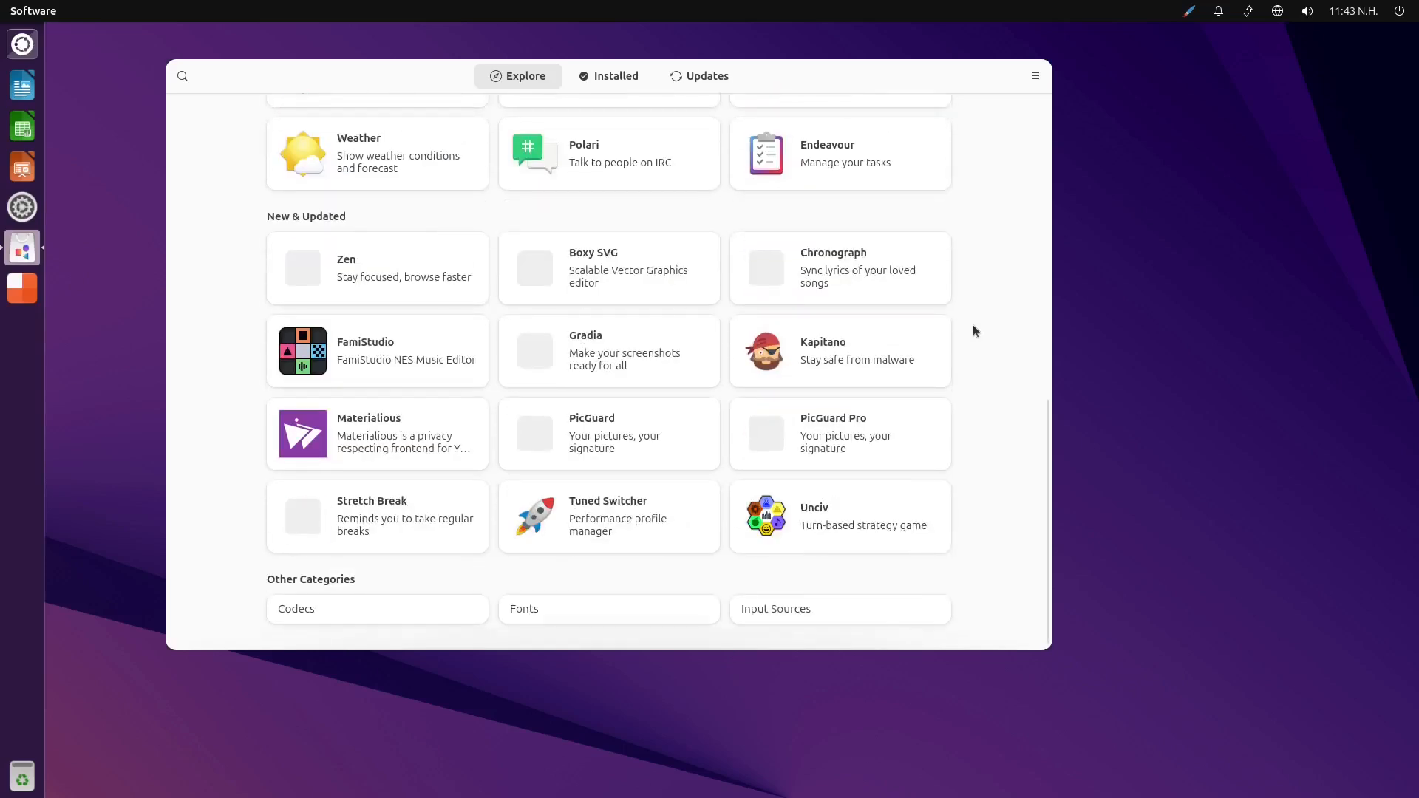
scroll(427, 373, "up", 6)
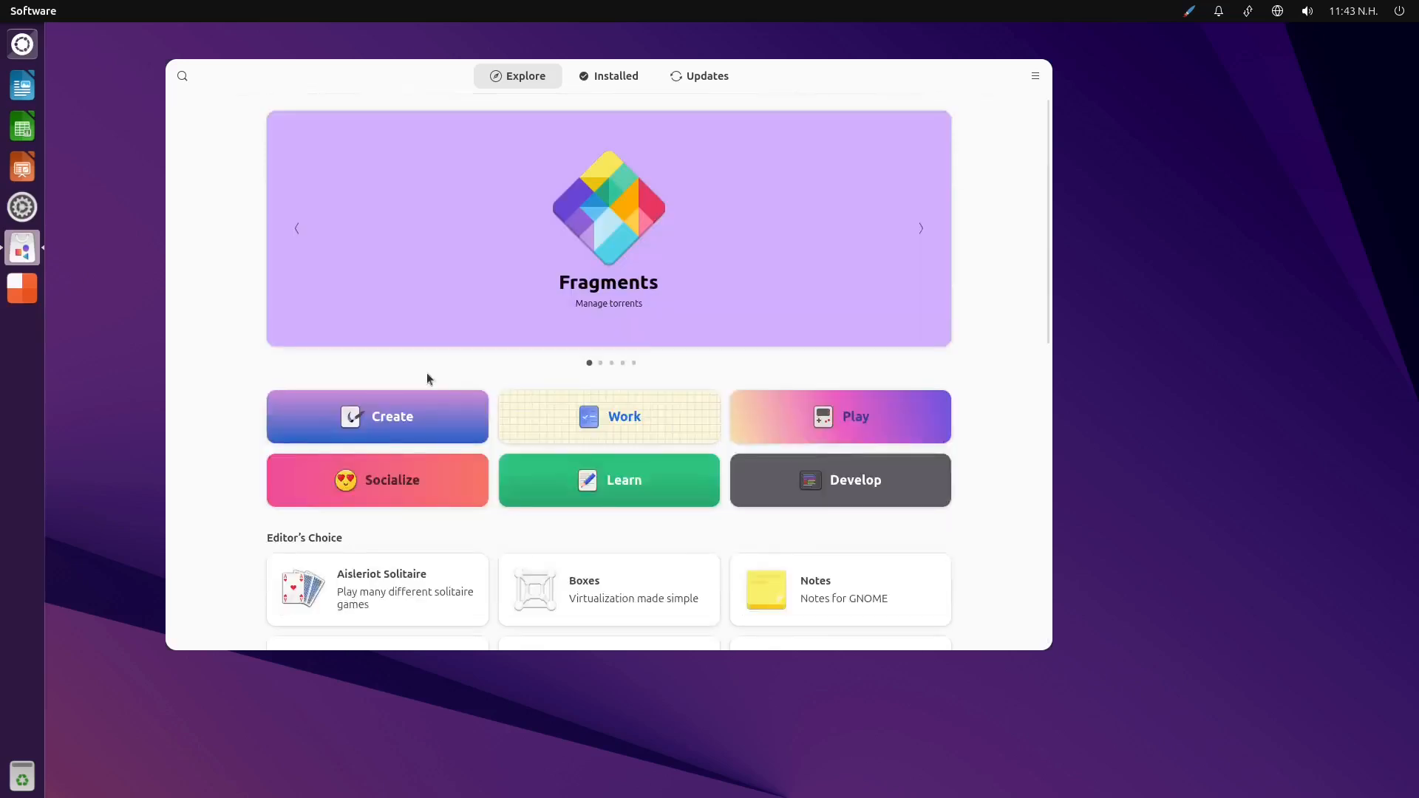
Open the Parabolic page from the Create category and view all of its screenshots
left_click(414, 411)
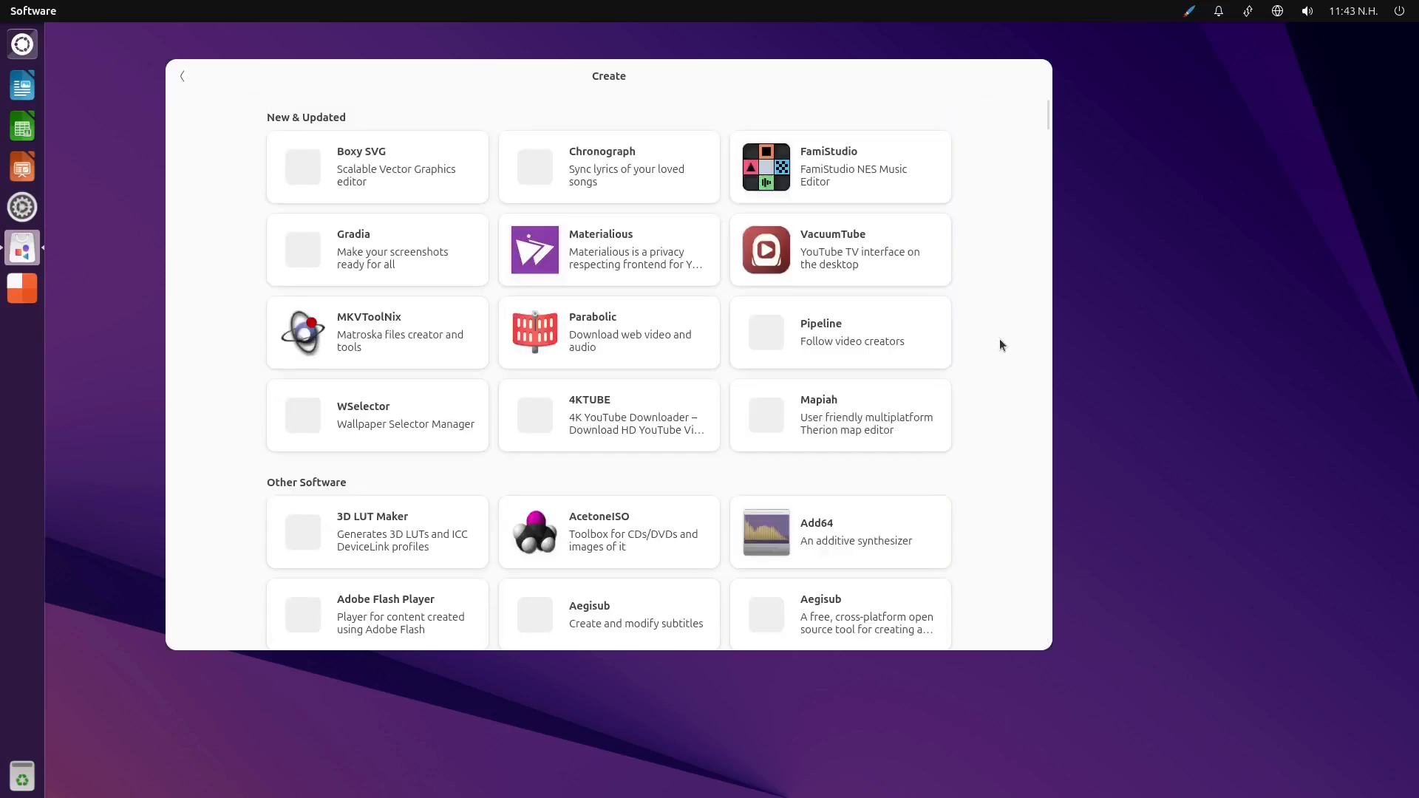
scroll(1007, 334, "down", 3)
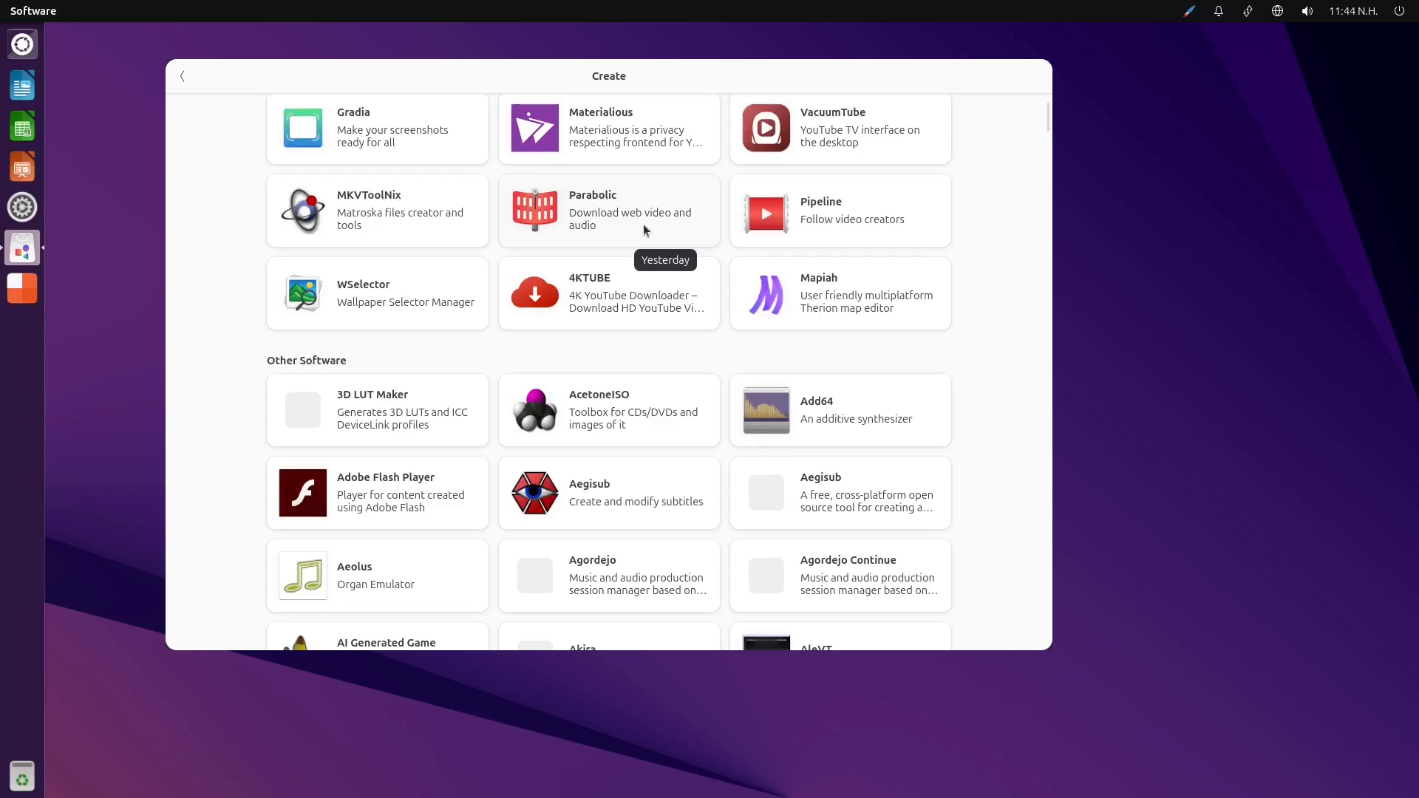
left_click(643, 228)
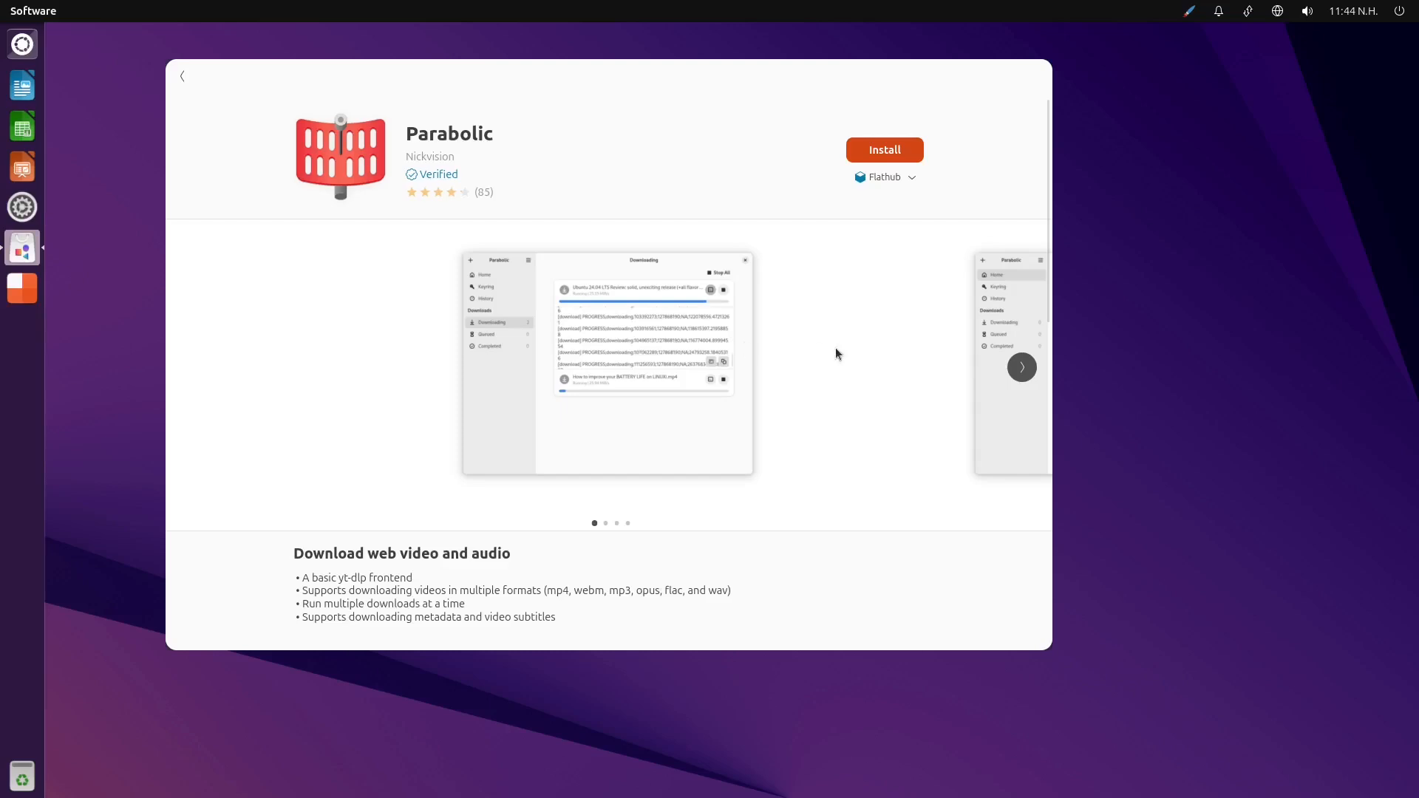
left_click(1022, 367)
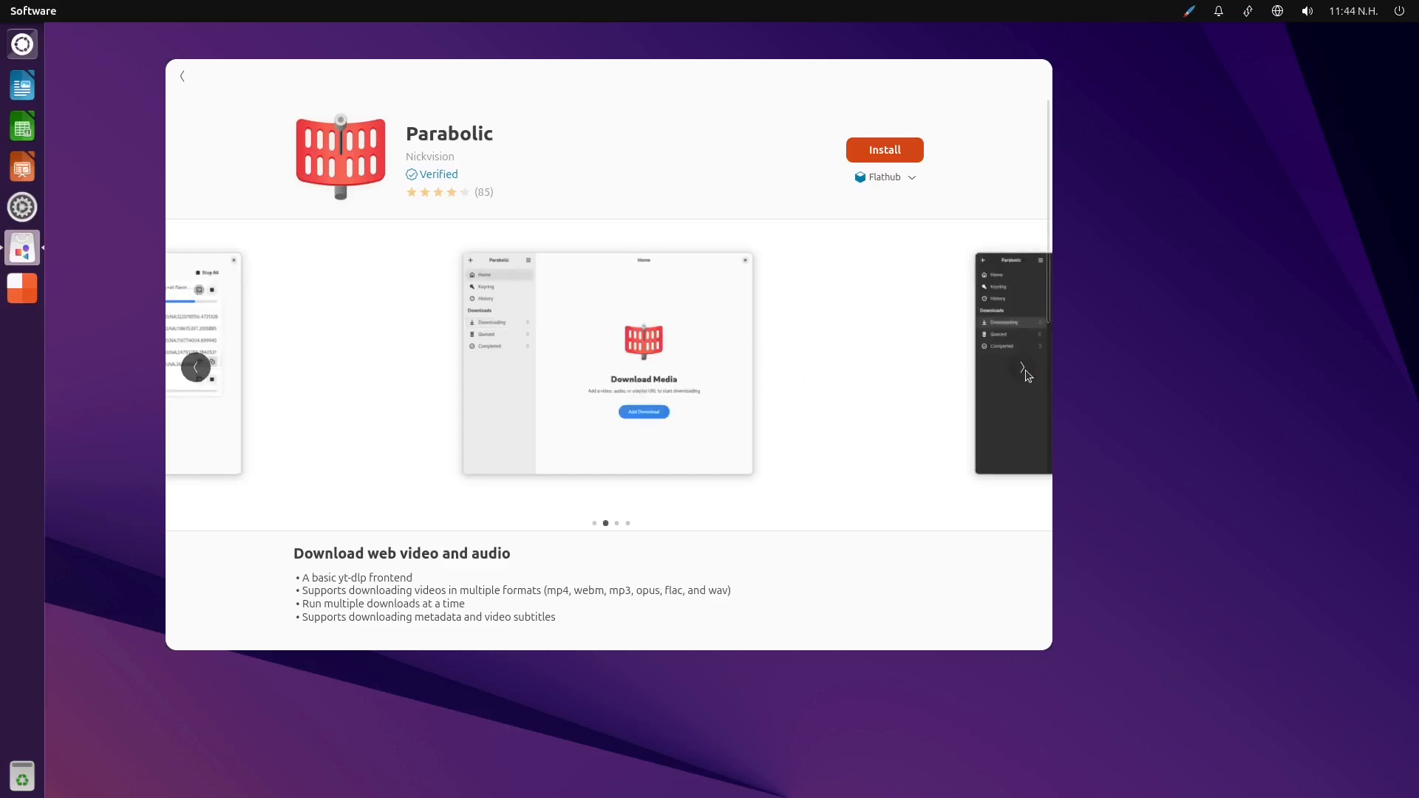
left_click(1024, 369)
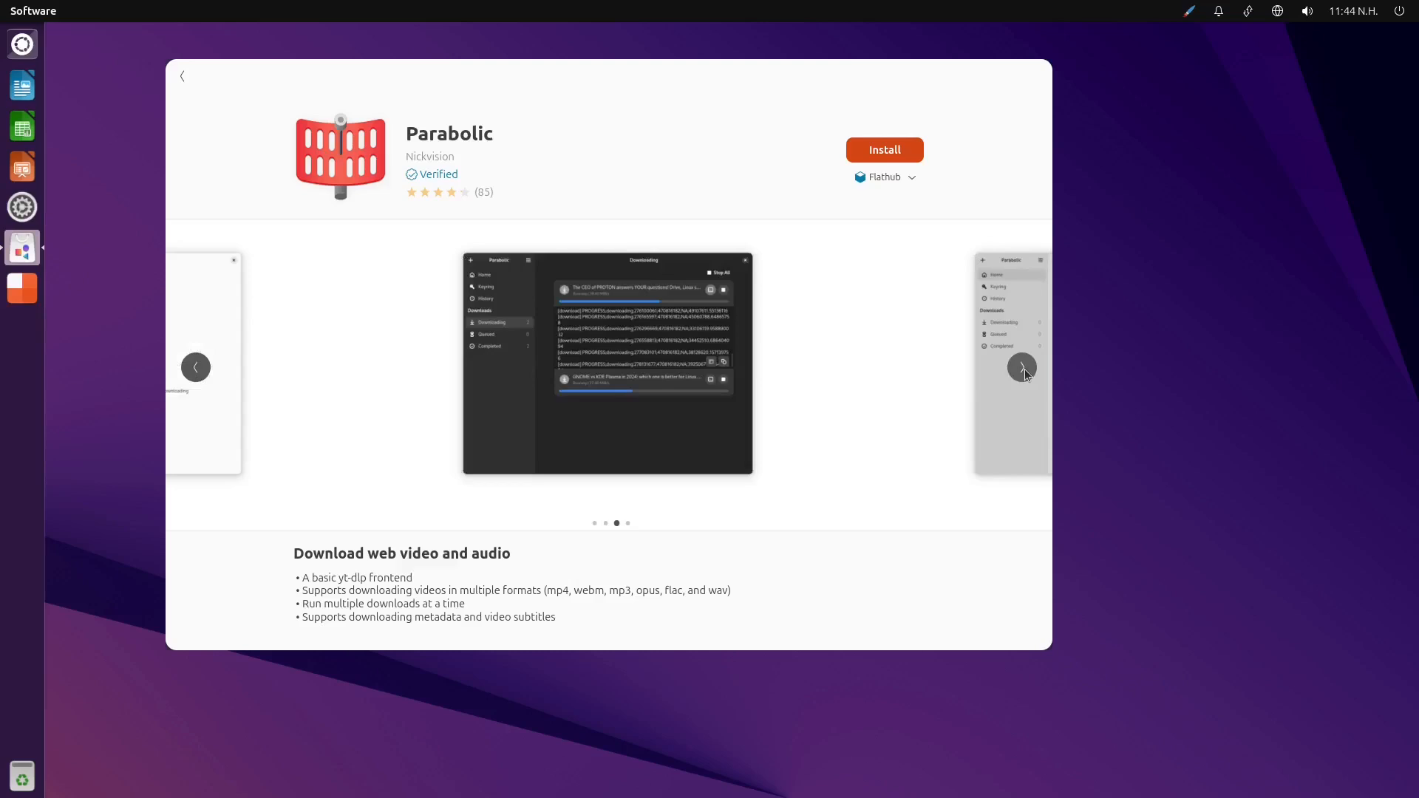
left_click(1025, 370)
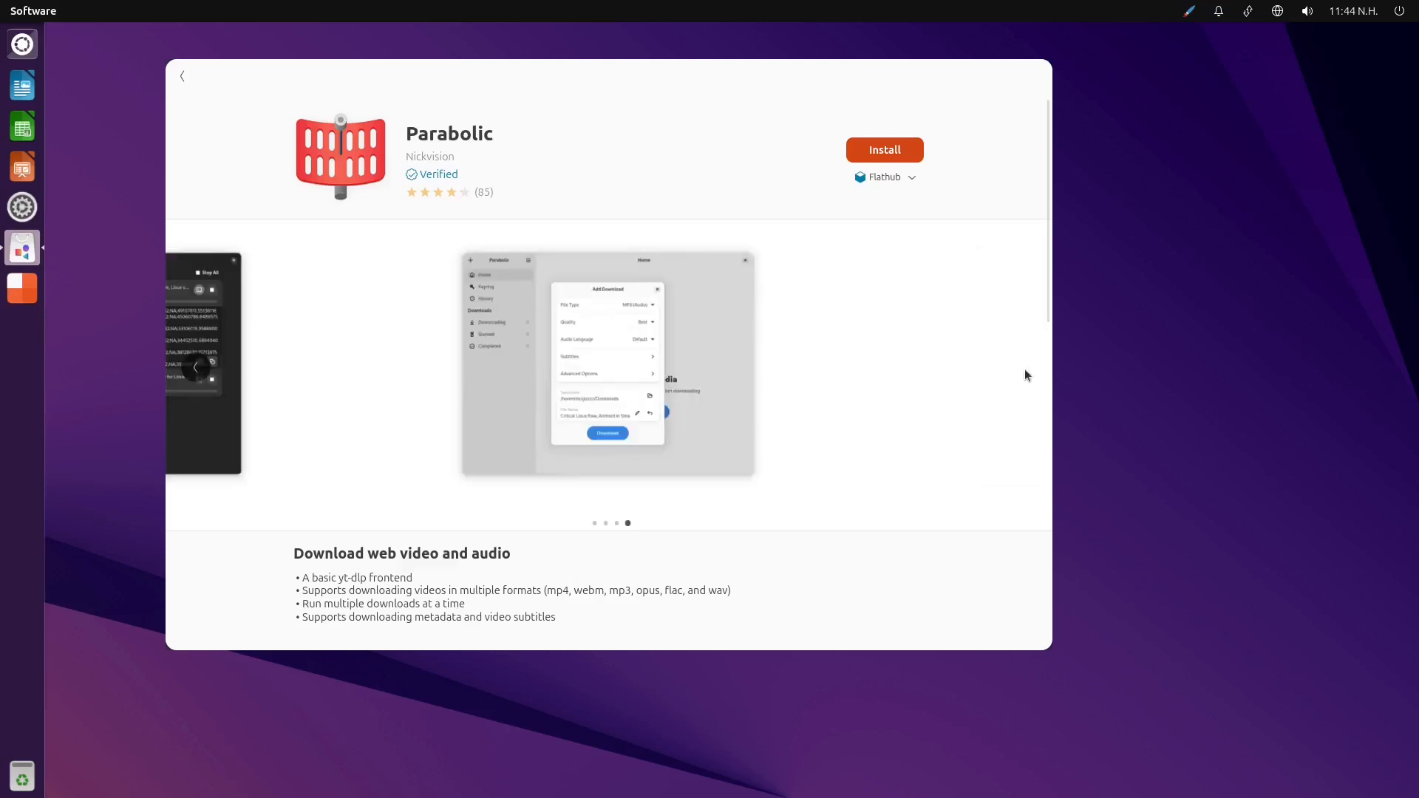
Leave the Parabolic page, look through the Create category's app list, and return to the Explore page
left_click(182, 76)
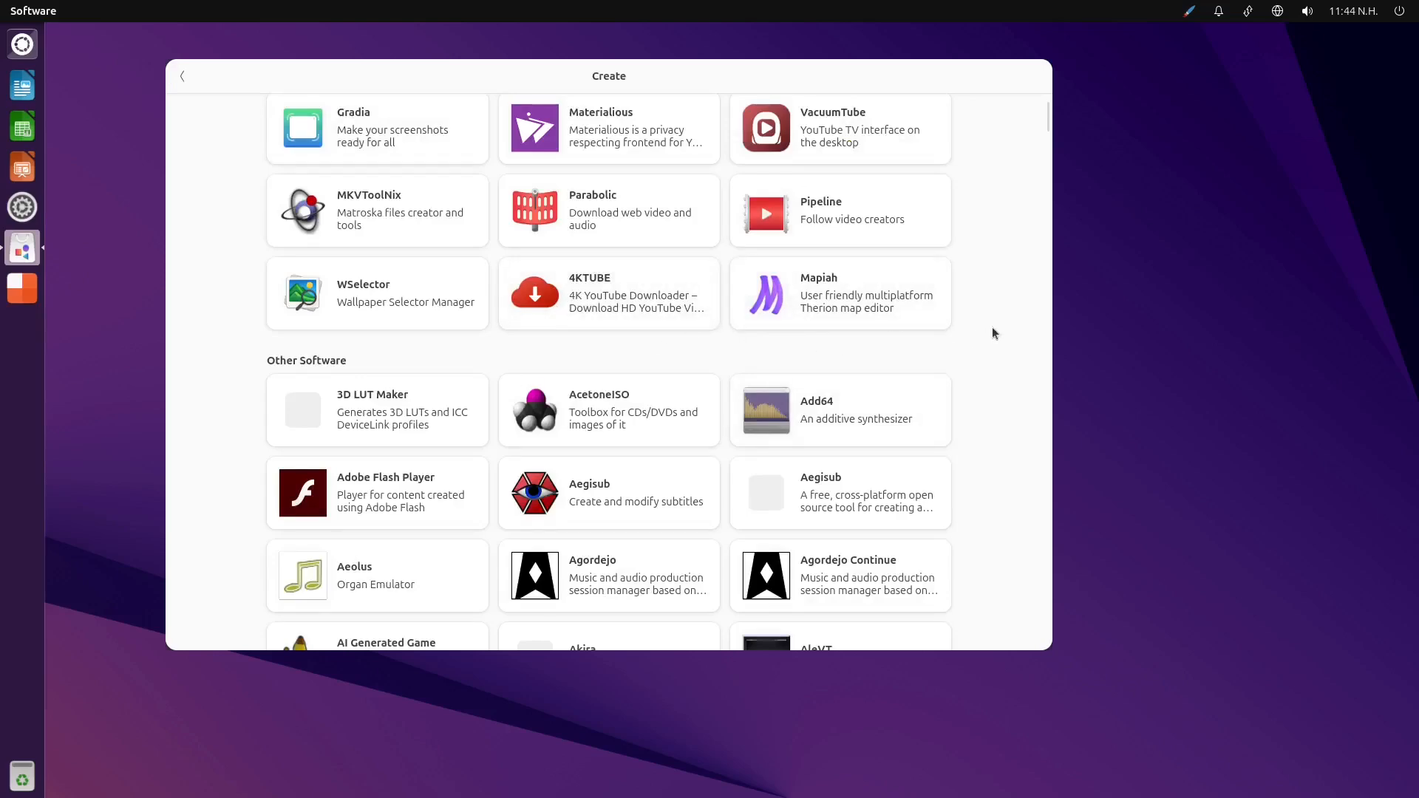
scroll(997, 333, "down", 8)
key("alt+Left")
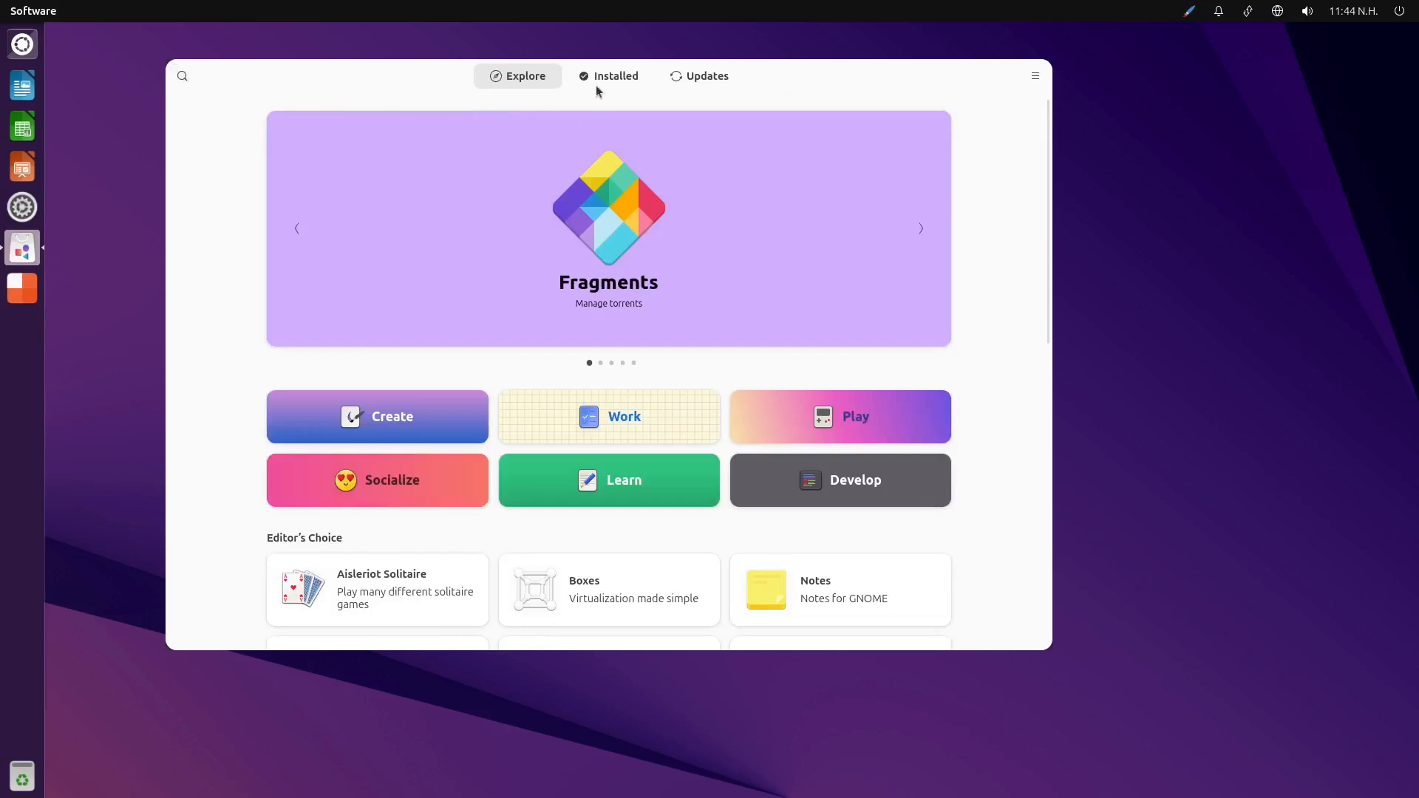
Search the store for "freetube" and start installing FreeTube from Flathub
left_click(182, 76)
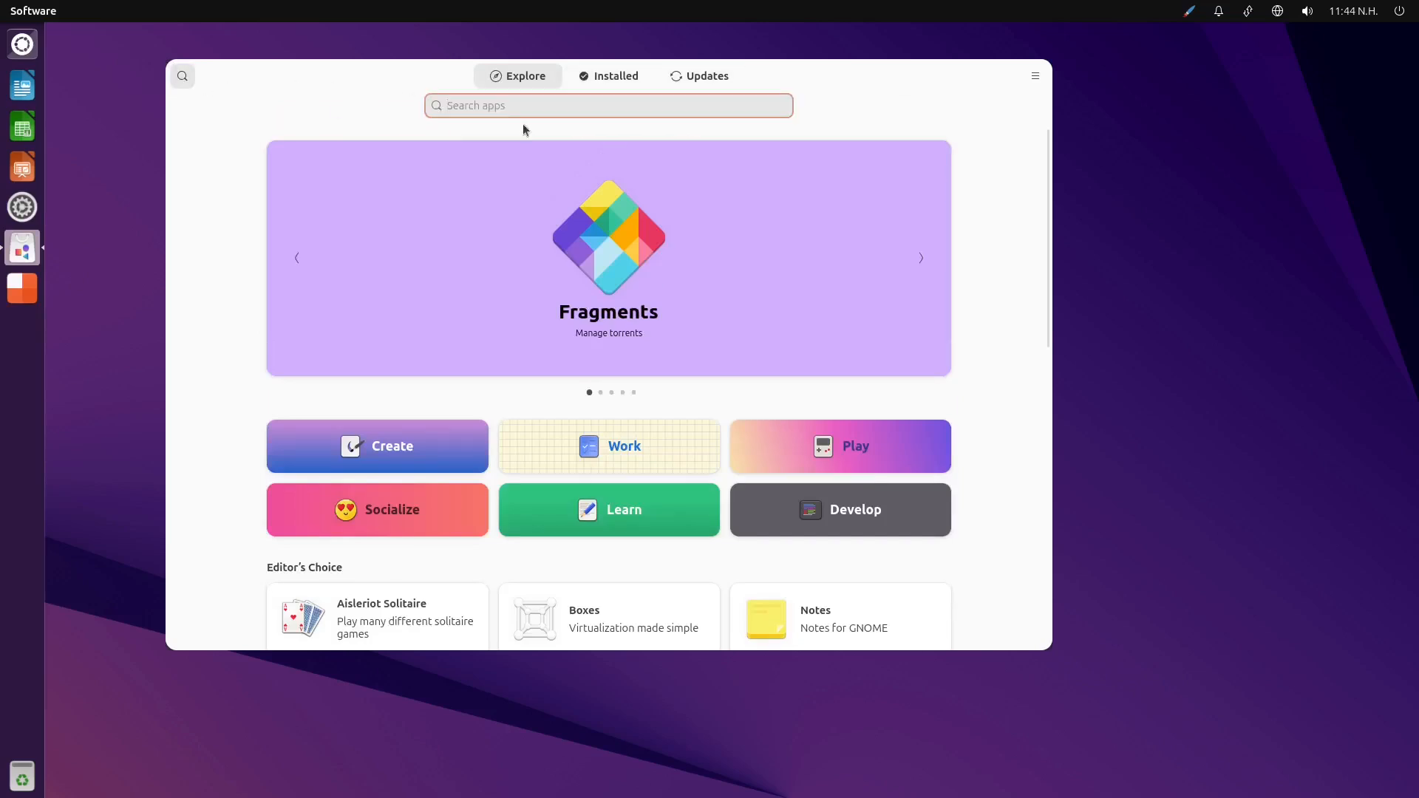
type("freetube")
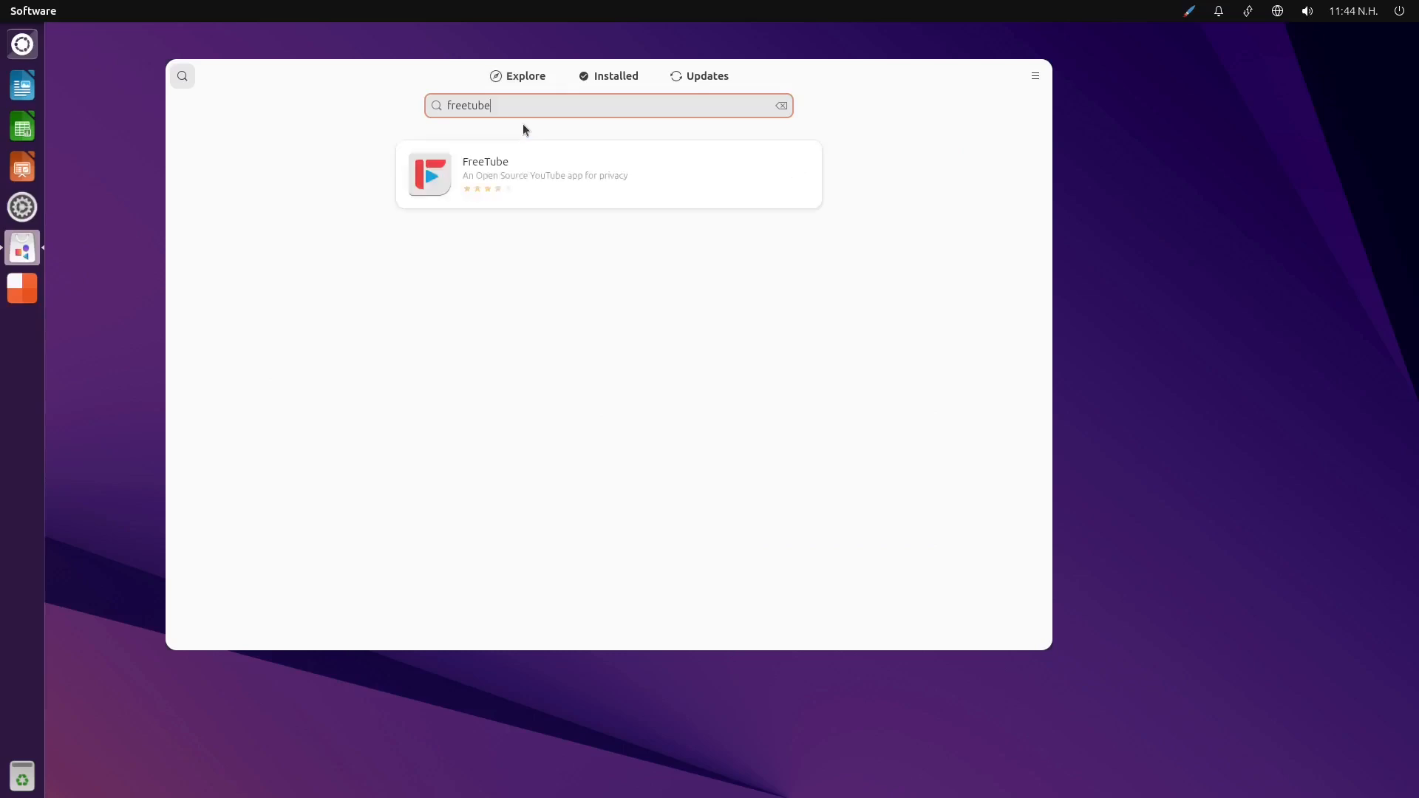
left_click(545, 163)
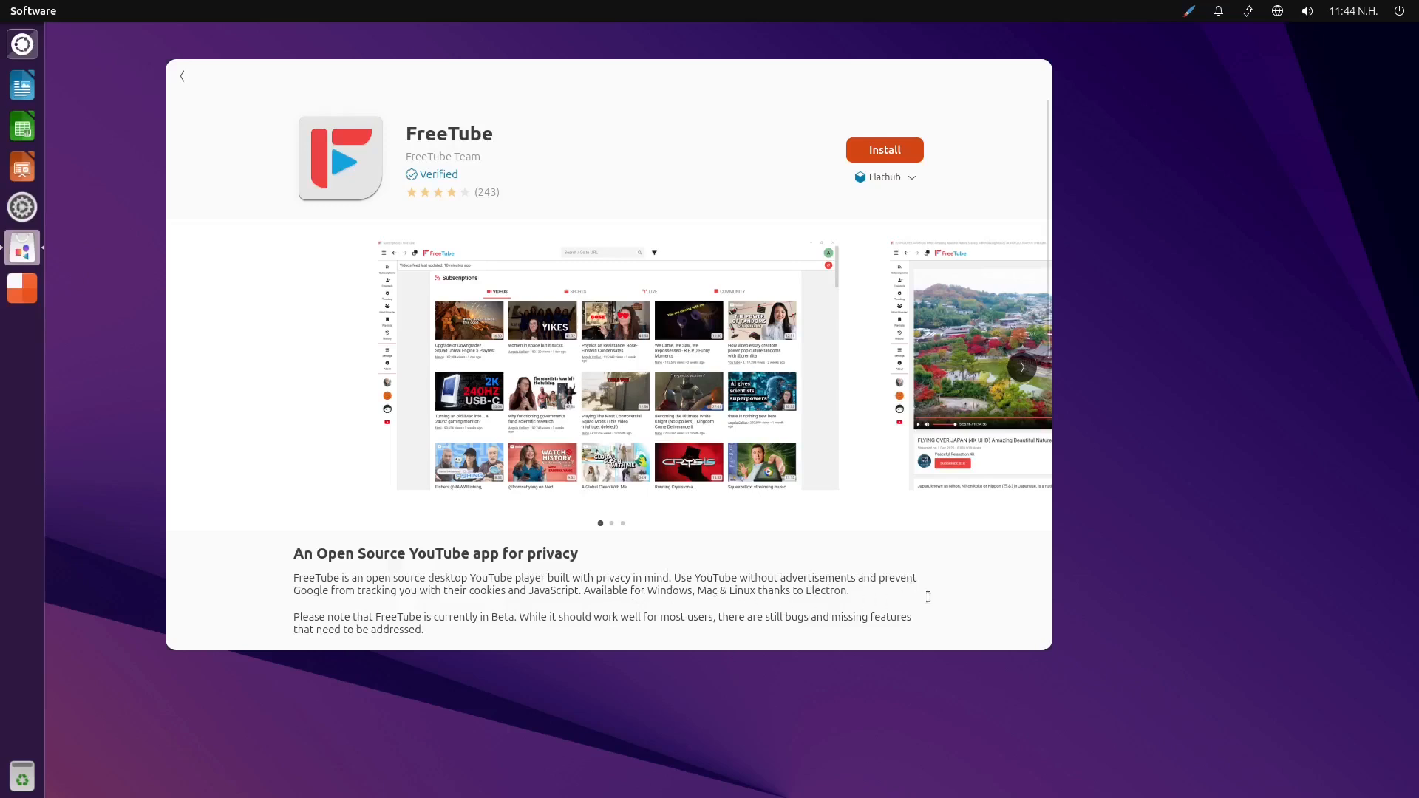
left_click(894, 156)
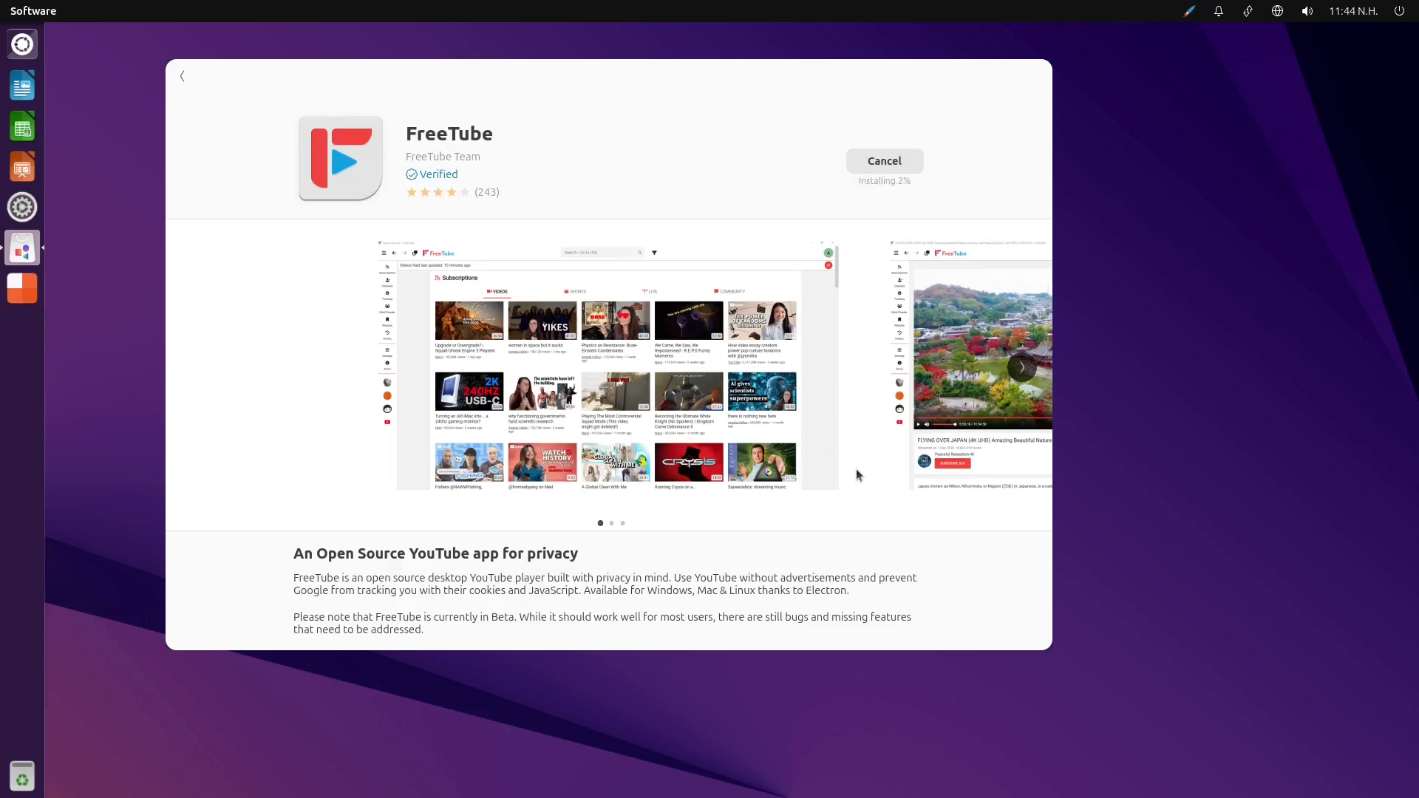
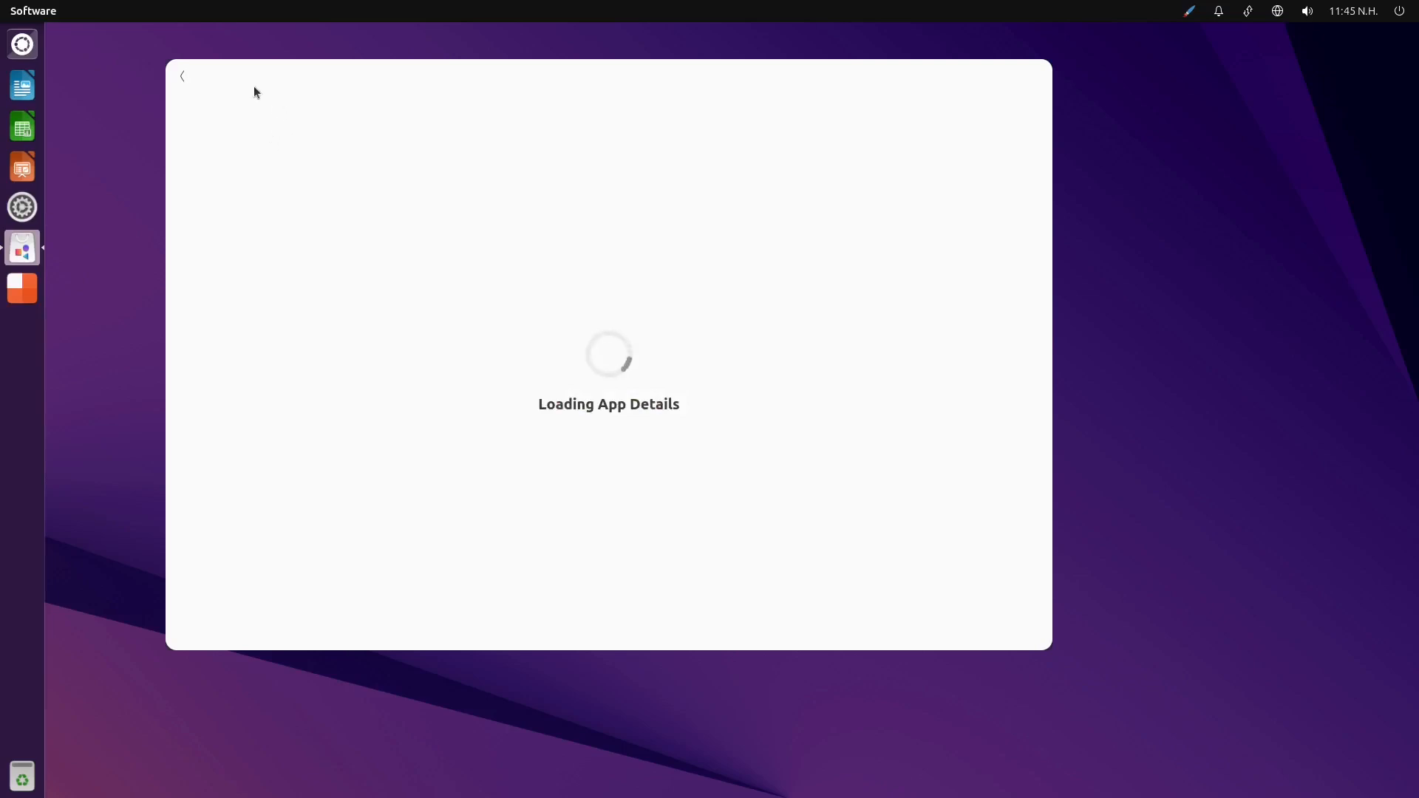
Look through the installed applications in the Dash, return to FreeTube's store page and close the Software window
left_click(22, 44)
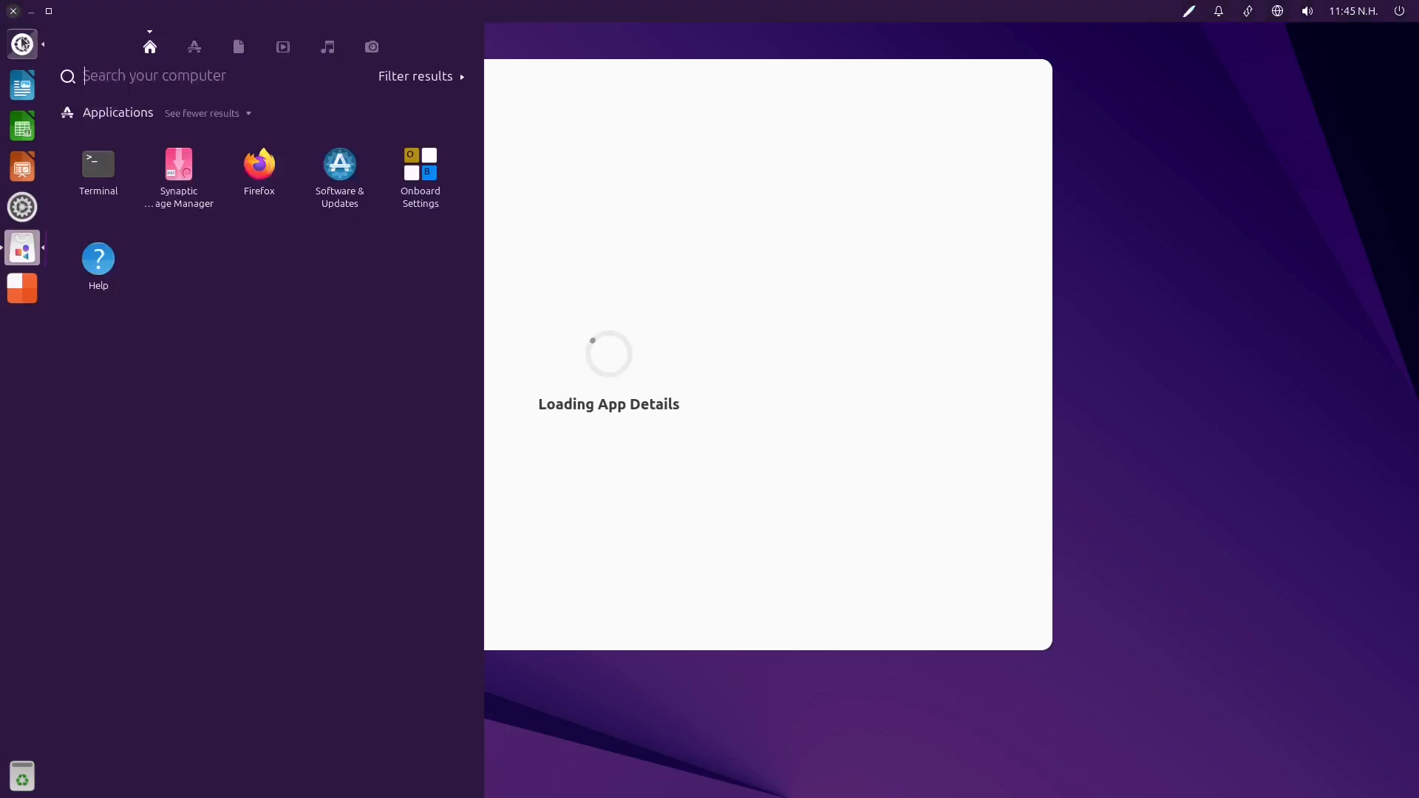
left_click(194, 47)
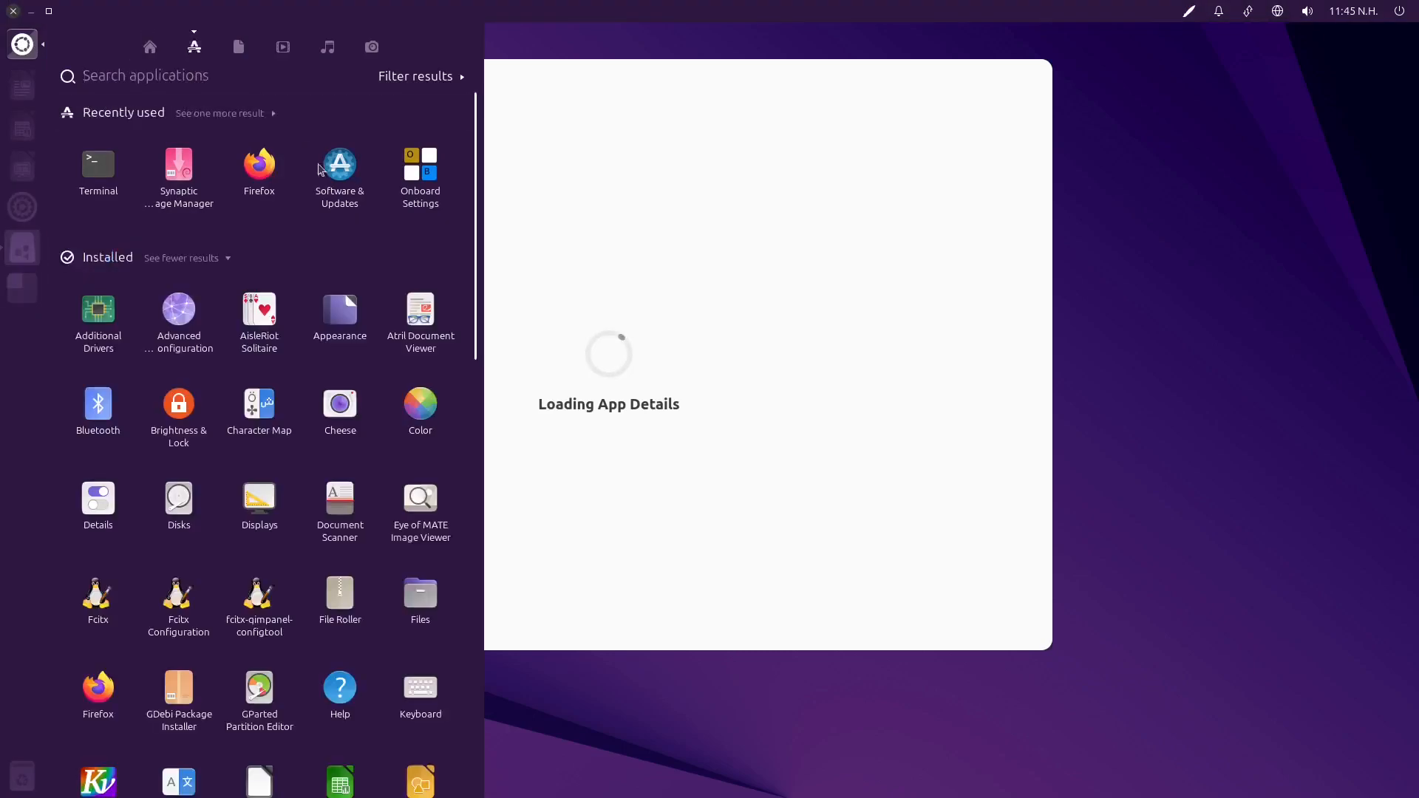
scroll(331, 466, "down", 12)
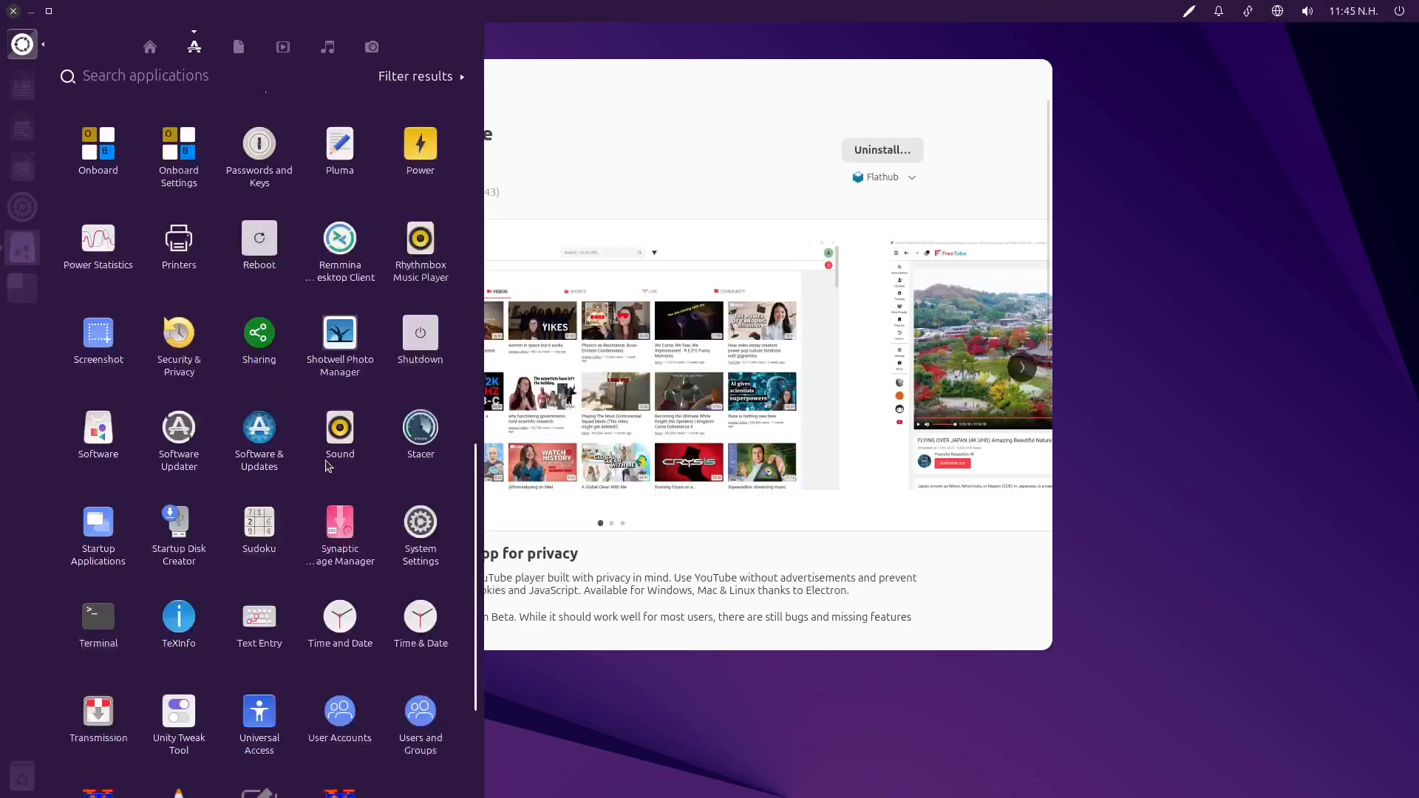
scroll(333, 466, "up", 12)
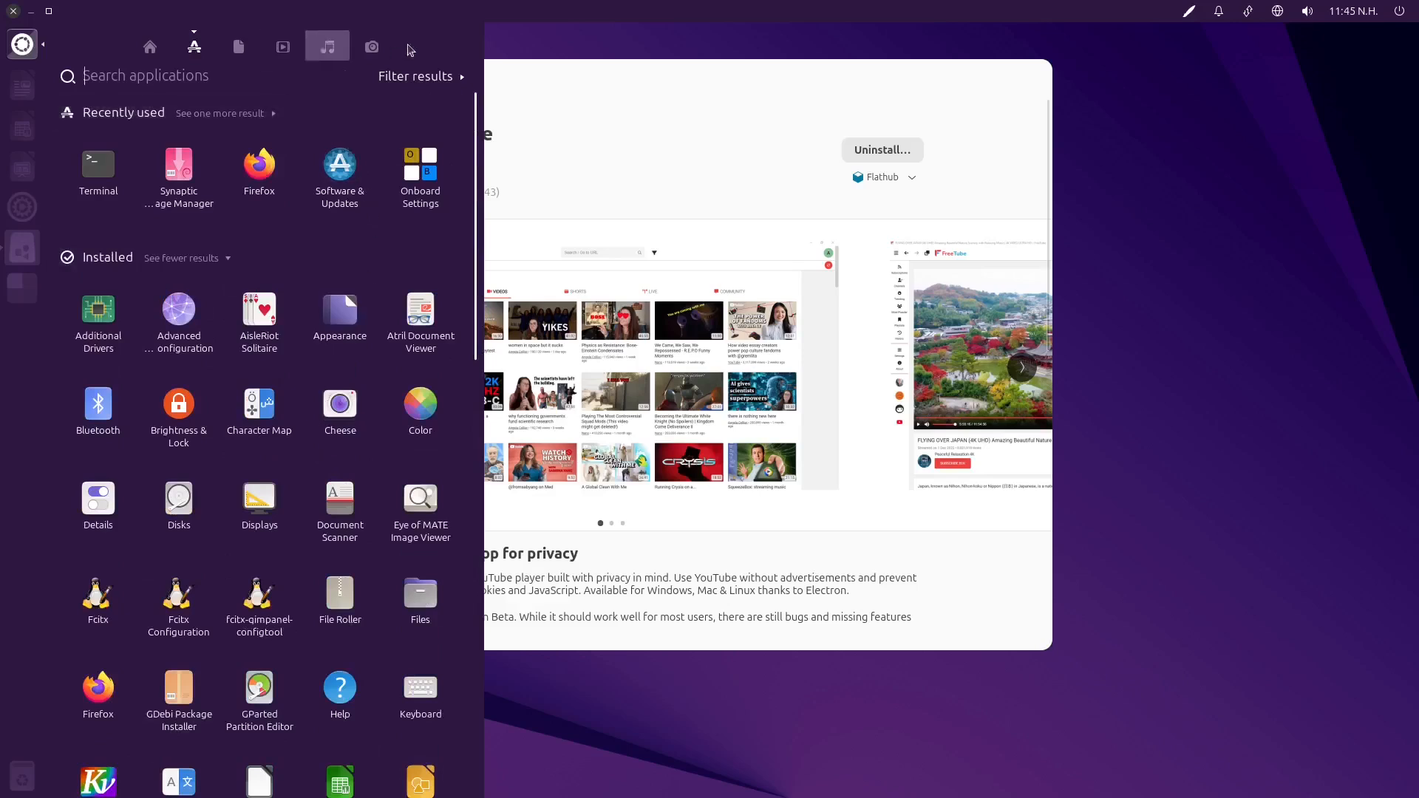
left_click(693, 53)
left_click(181, 78)
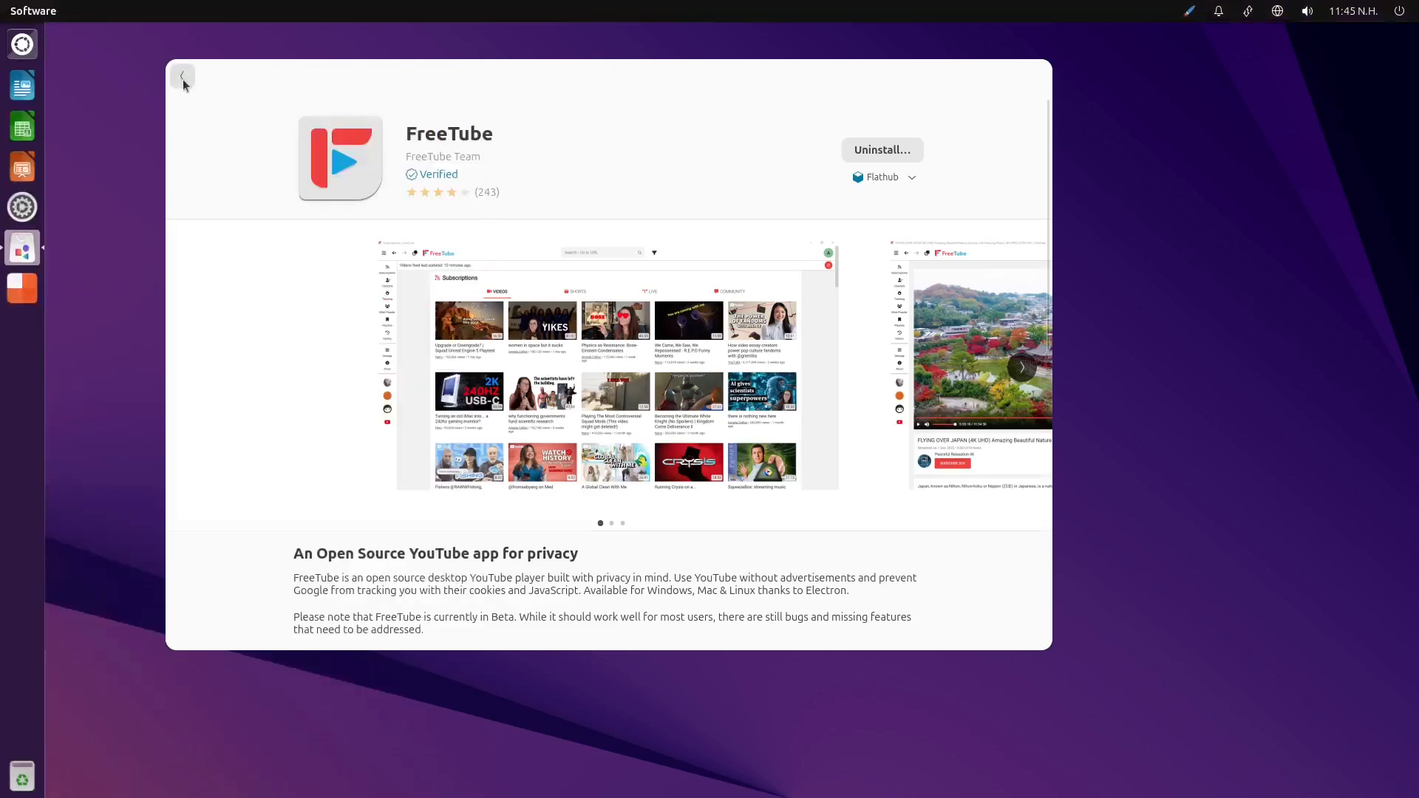
left_click(1043, 70)
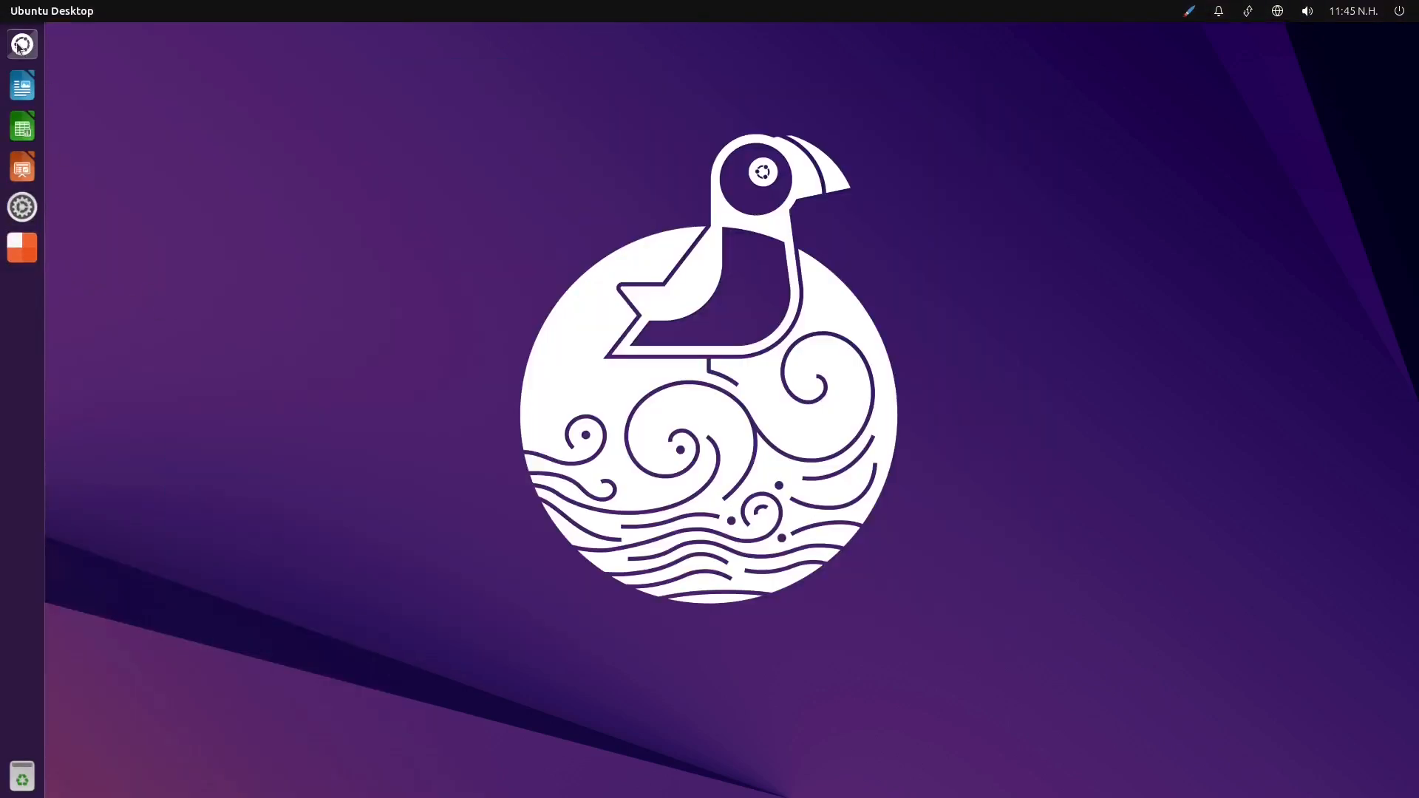
Log out of the desktop session and log back in with the account password
left_click(1399, 12)
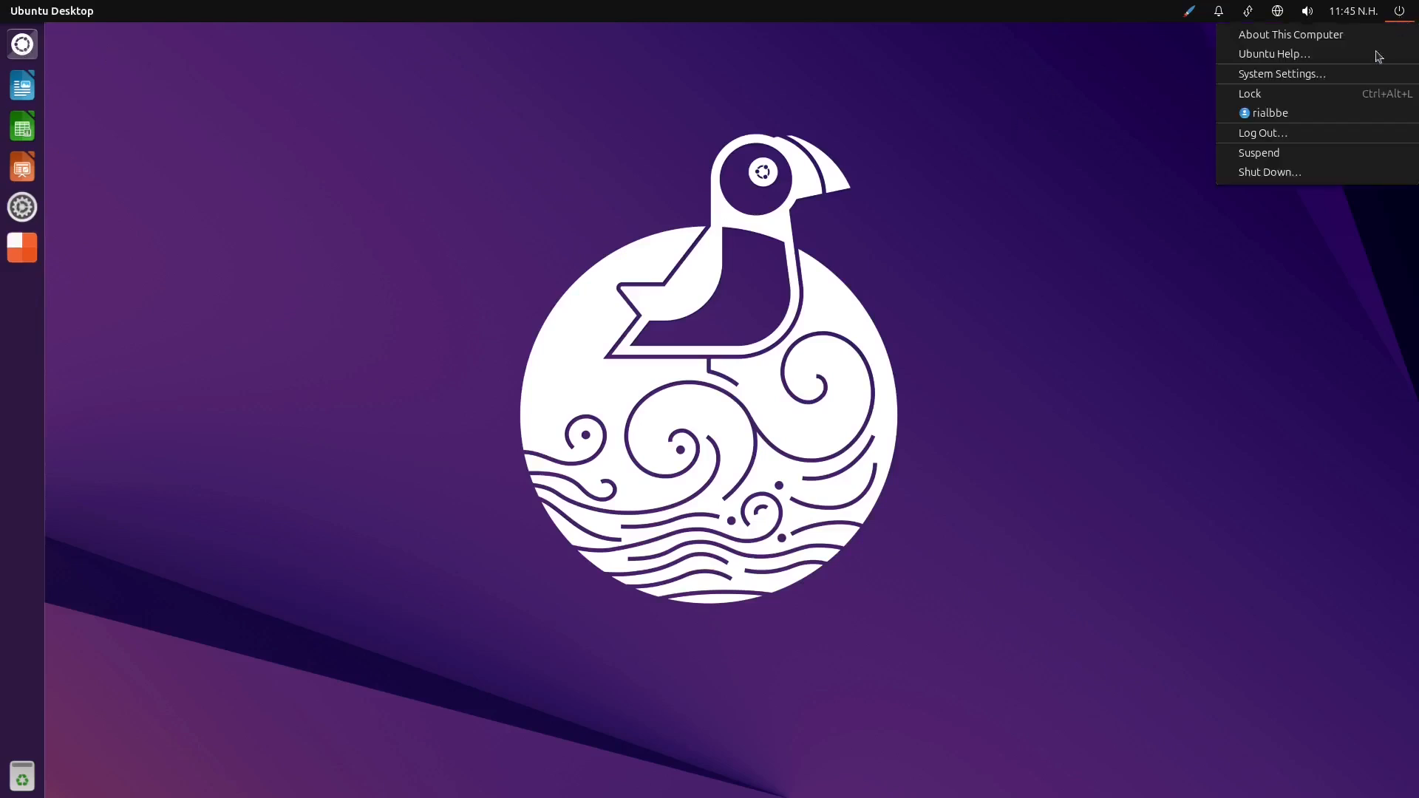
left_click(1339, 140)
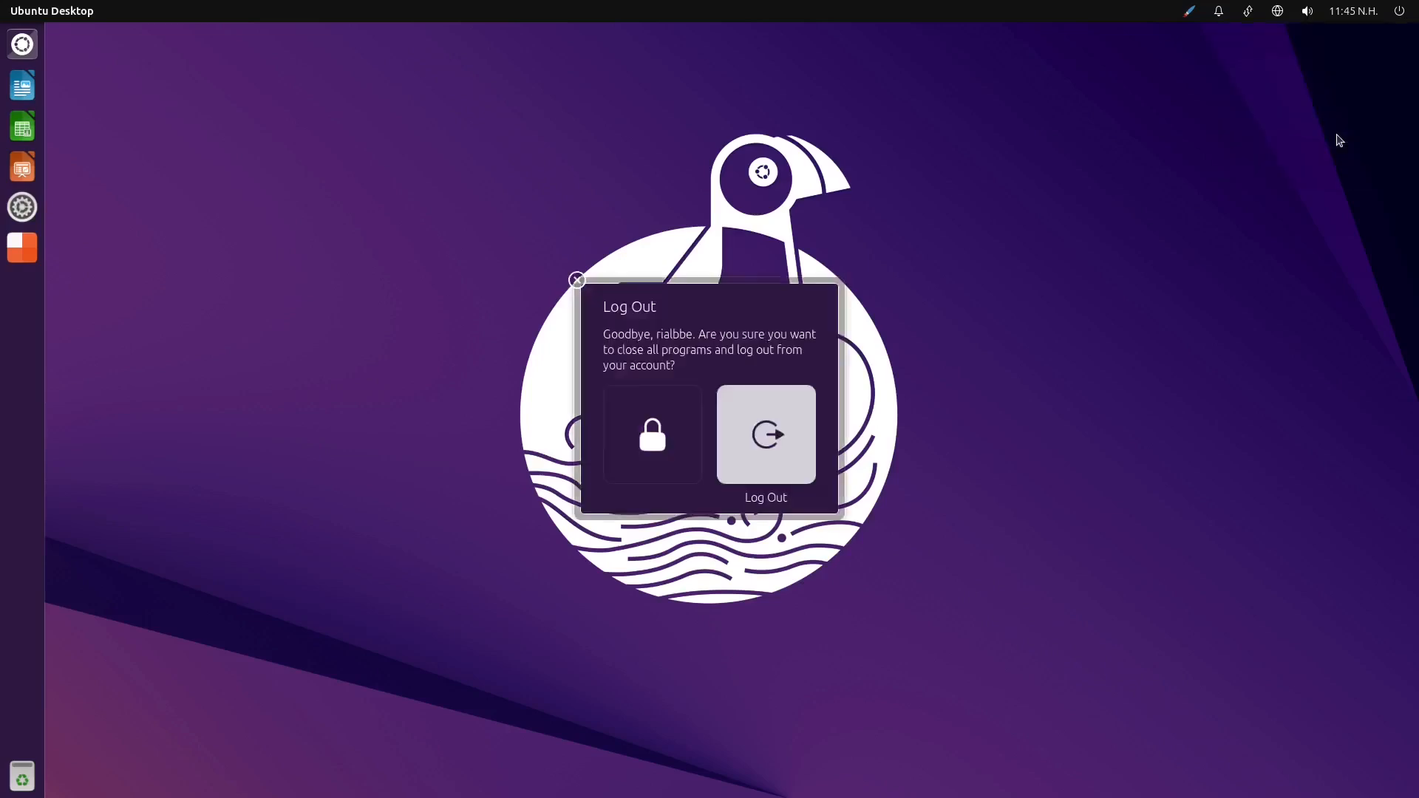
left_click(773, 436)
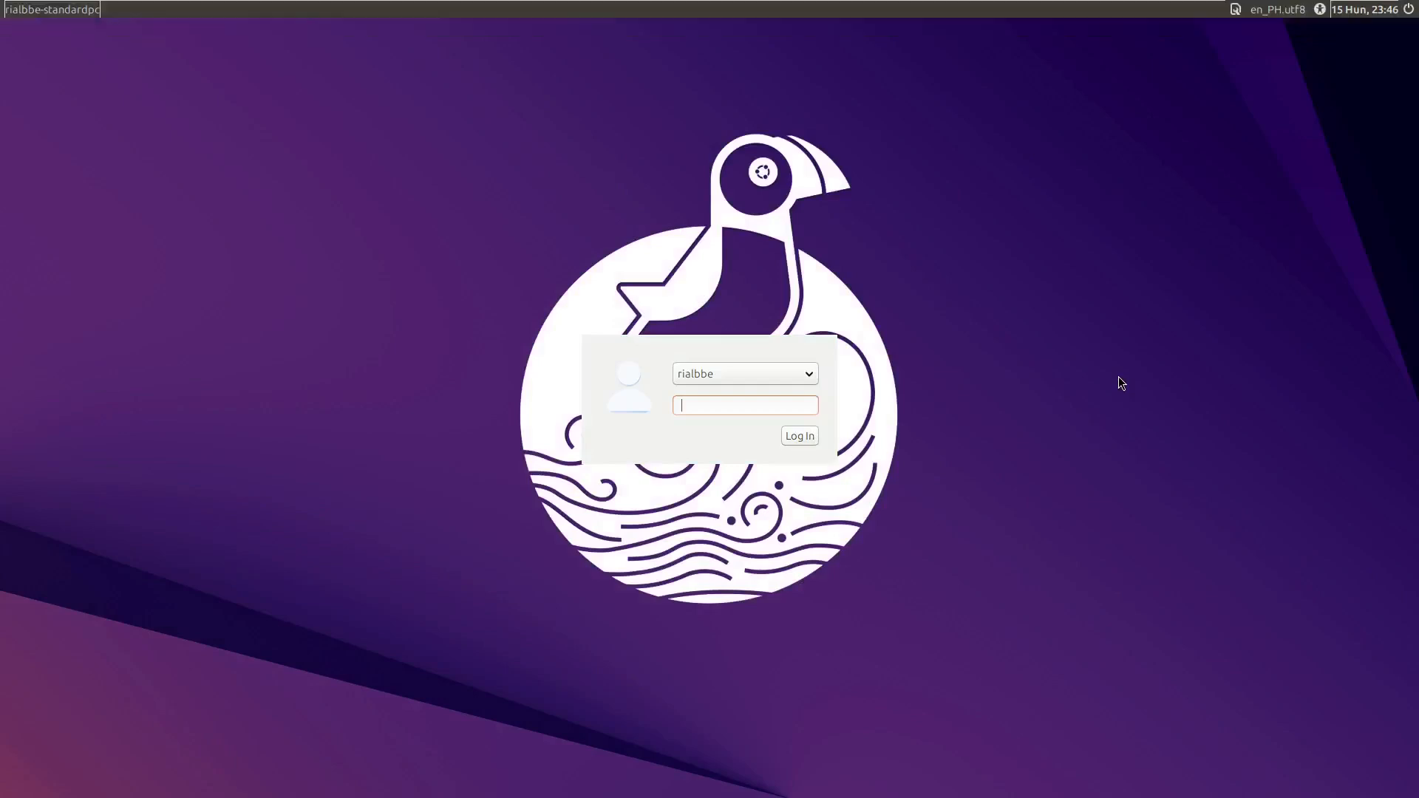
key("Return")
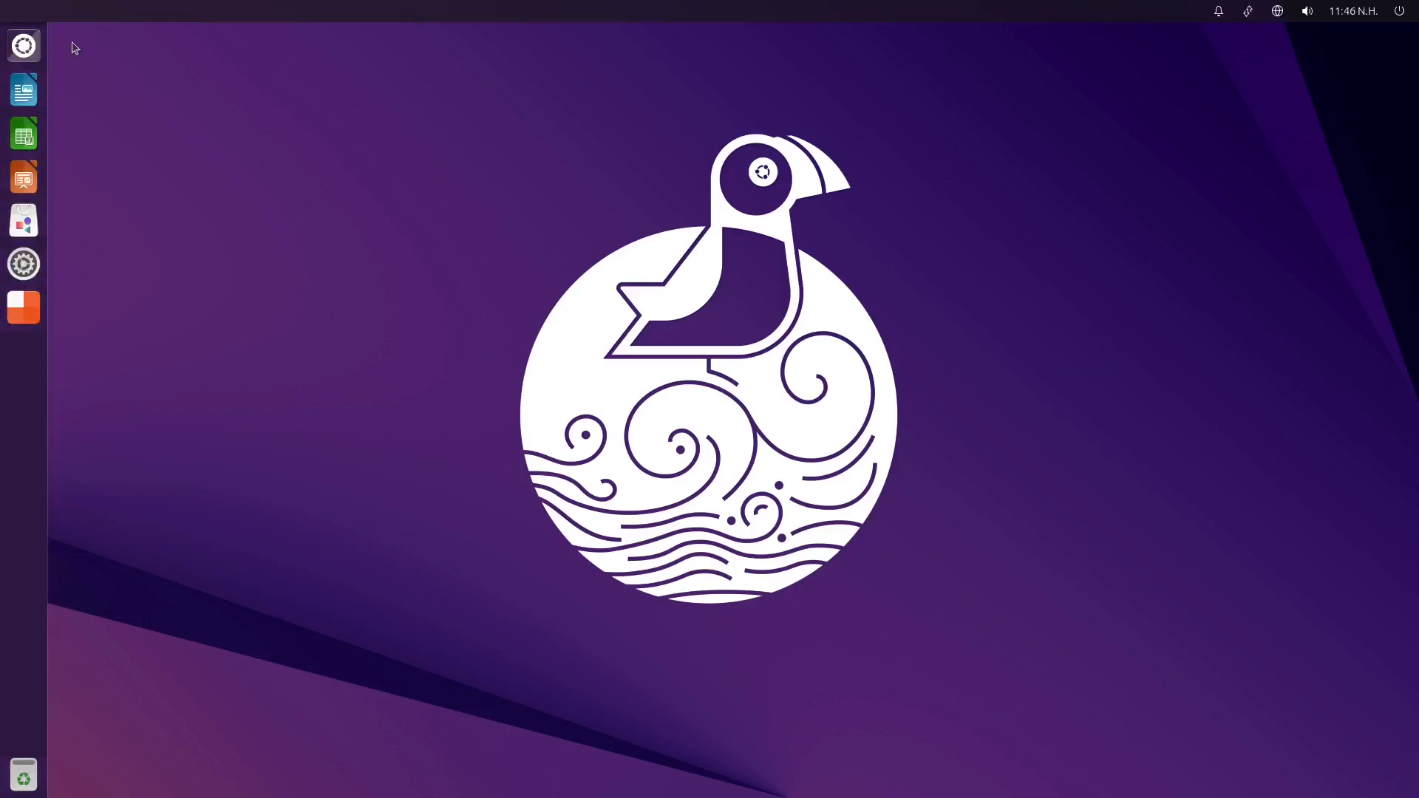
Expand the Dash's full list of installed applications, launch FreeTube from it and move its window toward the desktop's upper left
left_click(34, 45)
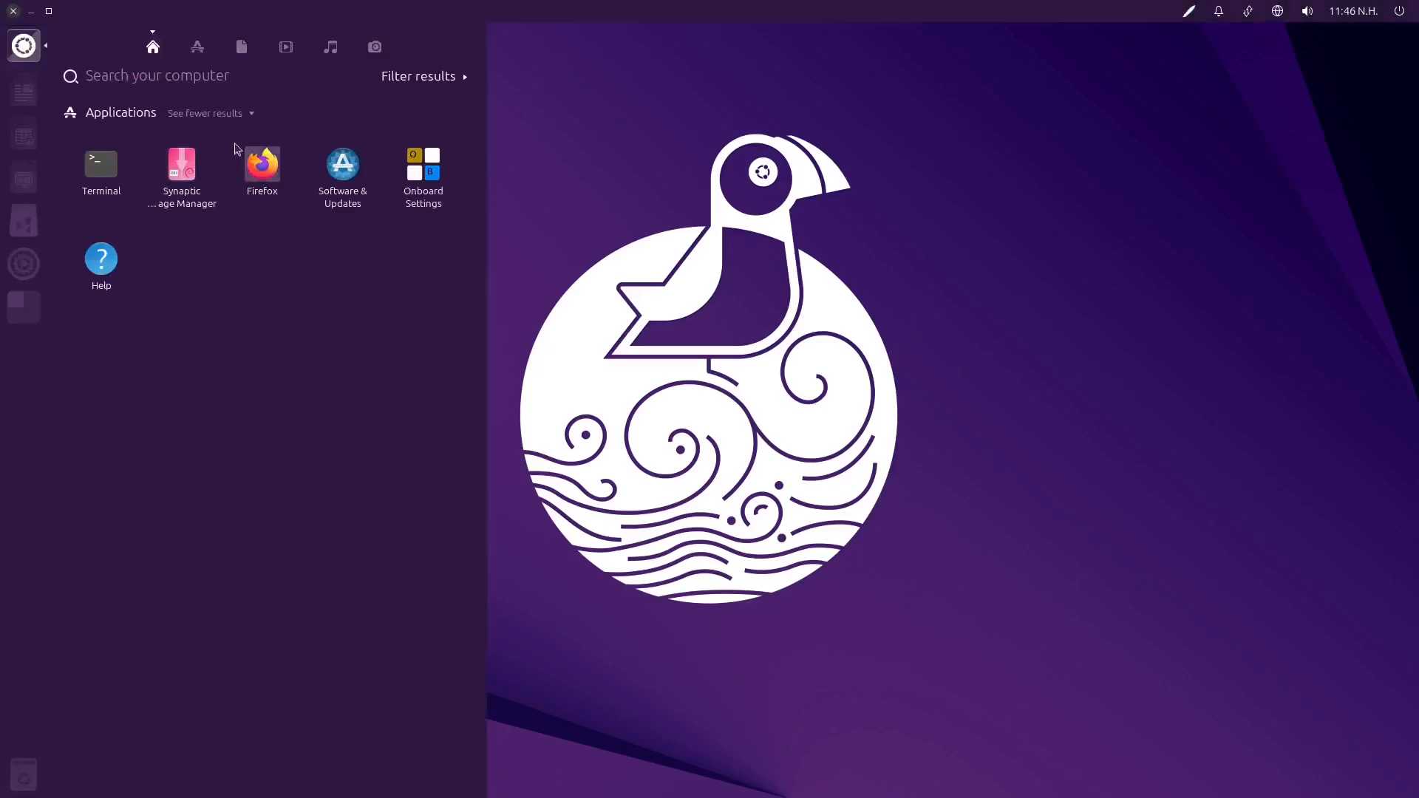
left_click(204, 49)
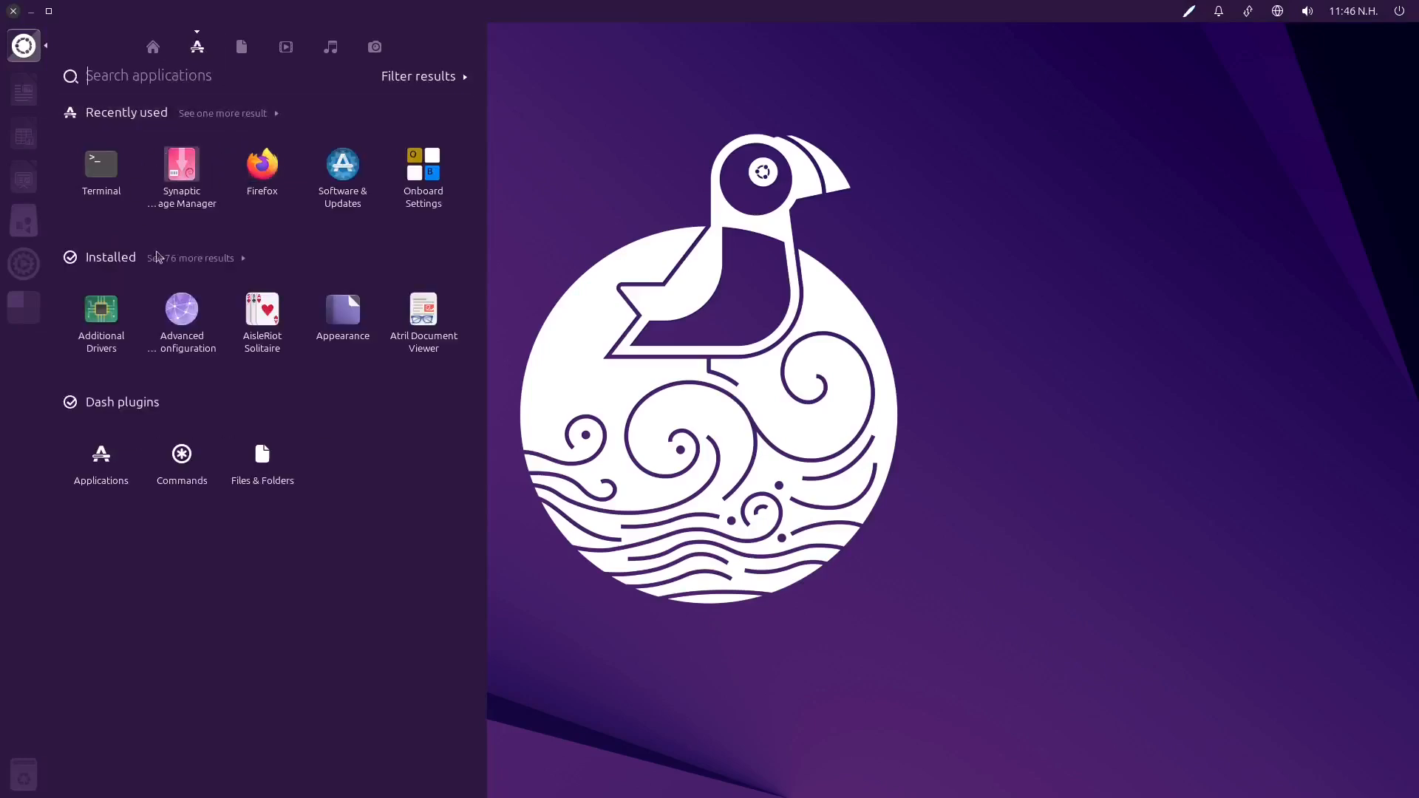
left_click(210, 262)
scroll(311, 385, "down", 5)
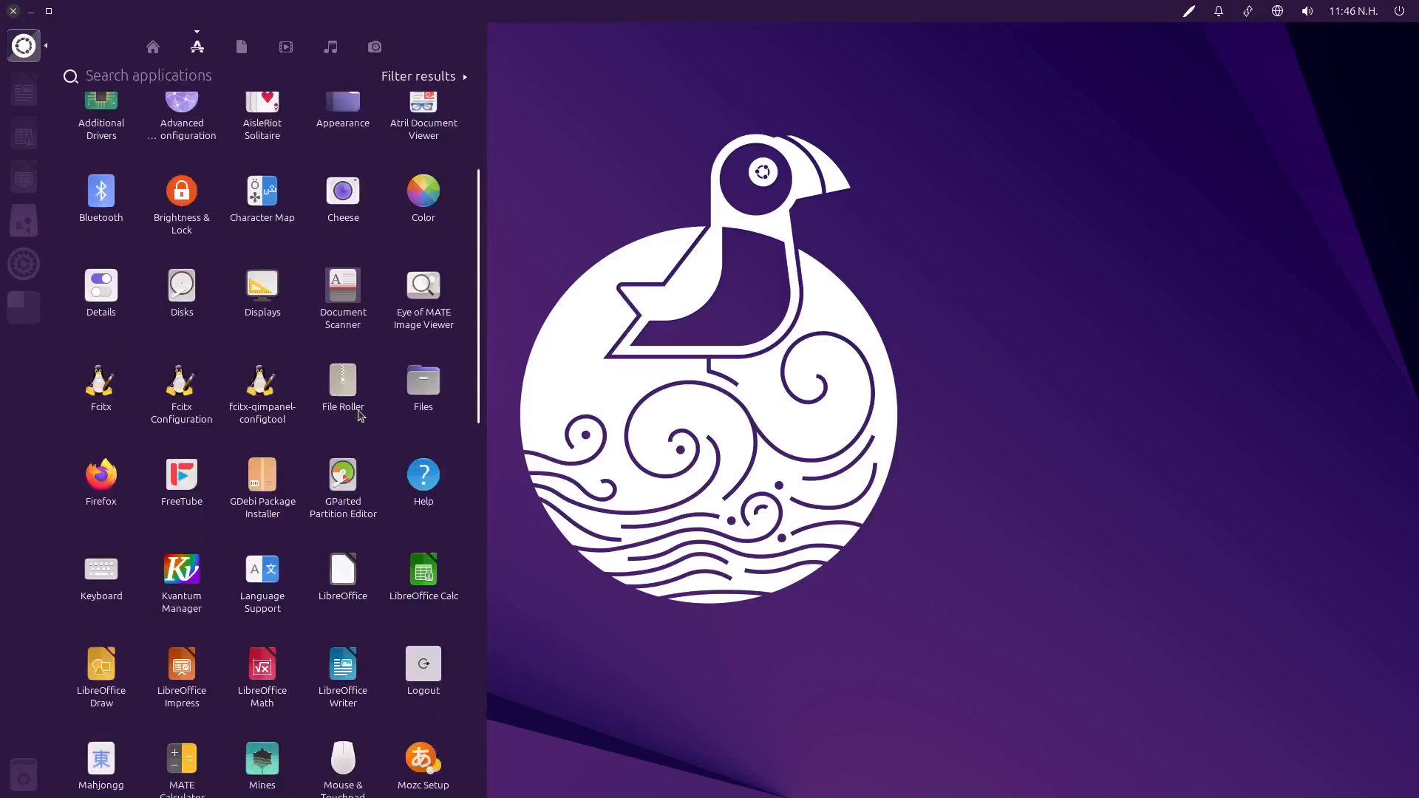
scroll(340, 503, "down", 8)
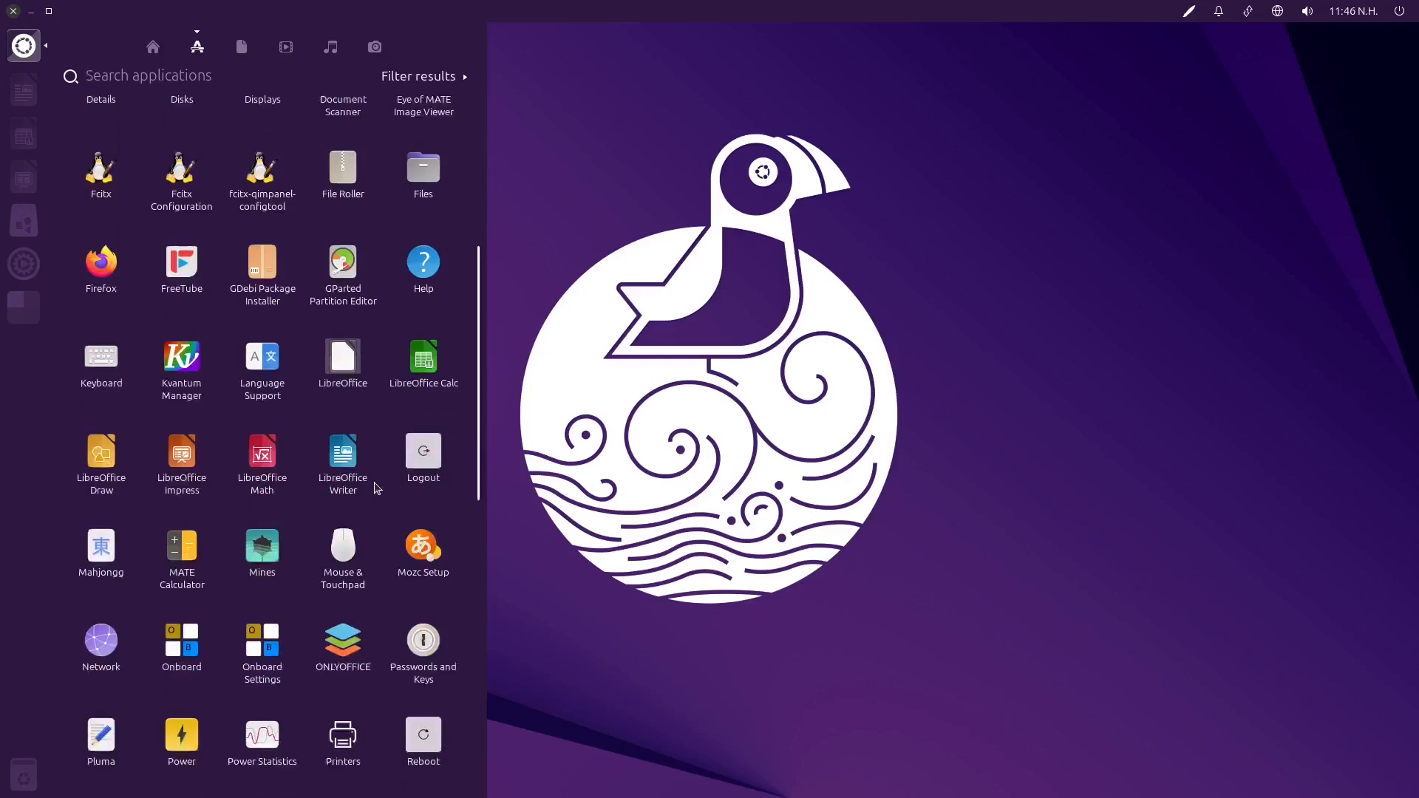
scroll(405, 530, "down", 8)
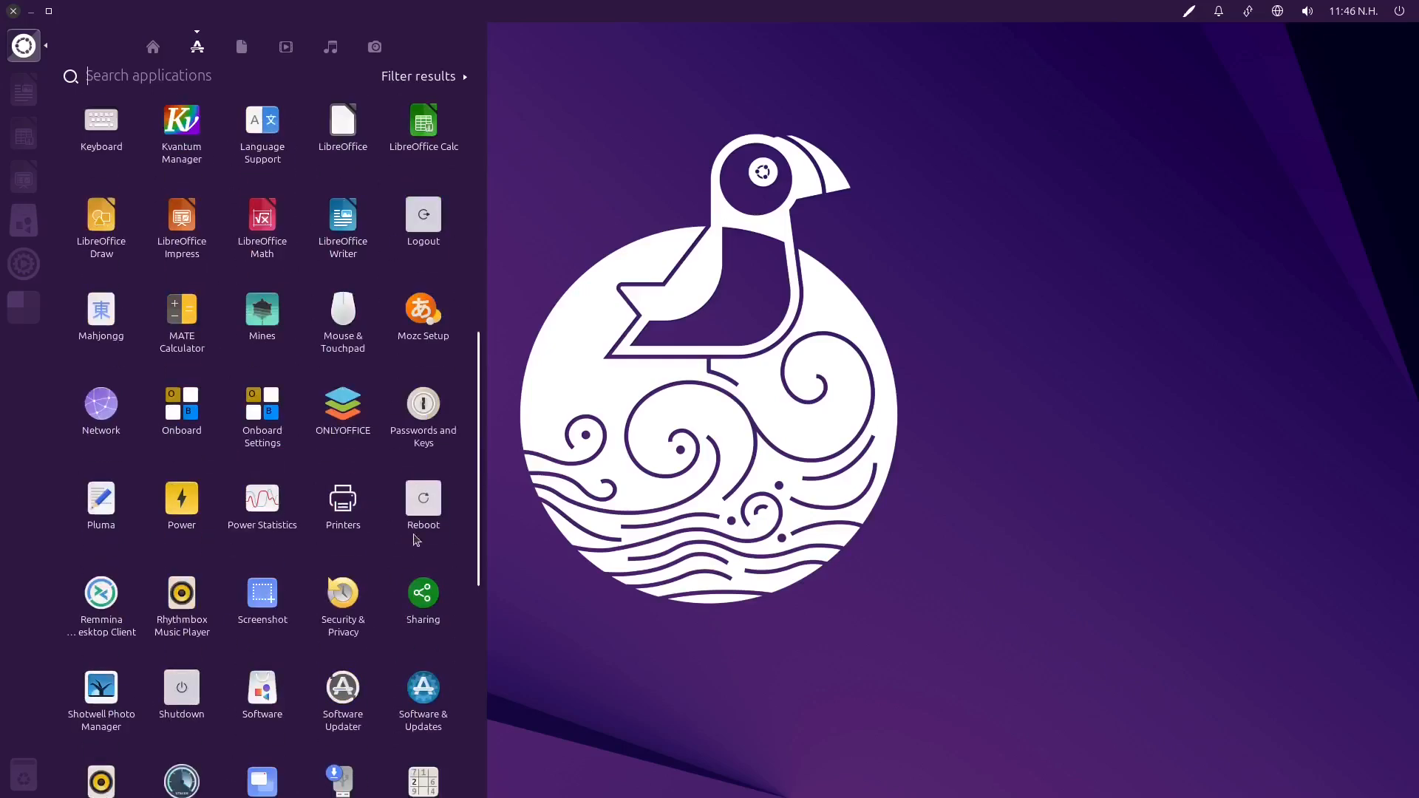
scroll(403, 526, "down", 4)
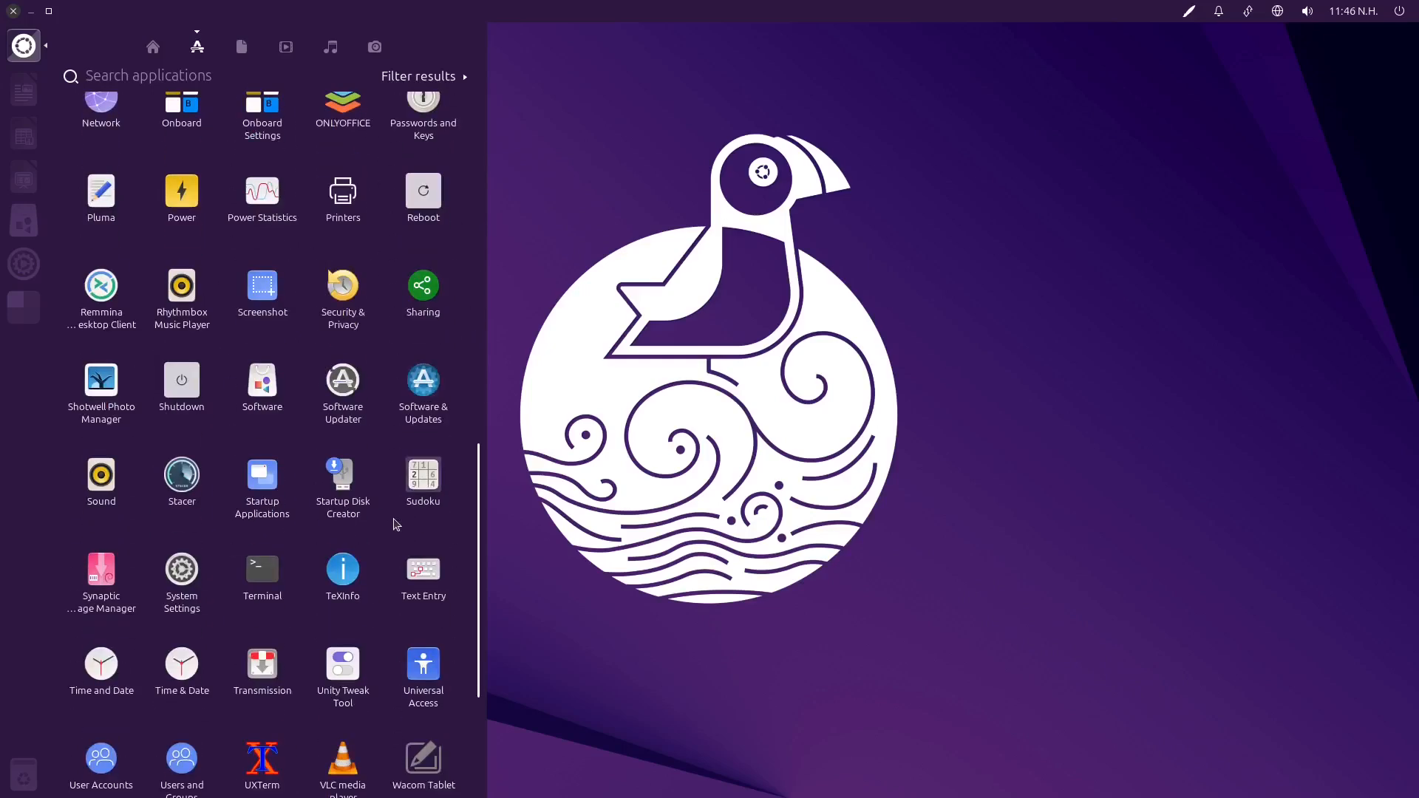
scroll(393, 518, "up", 13)
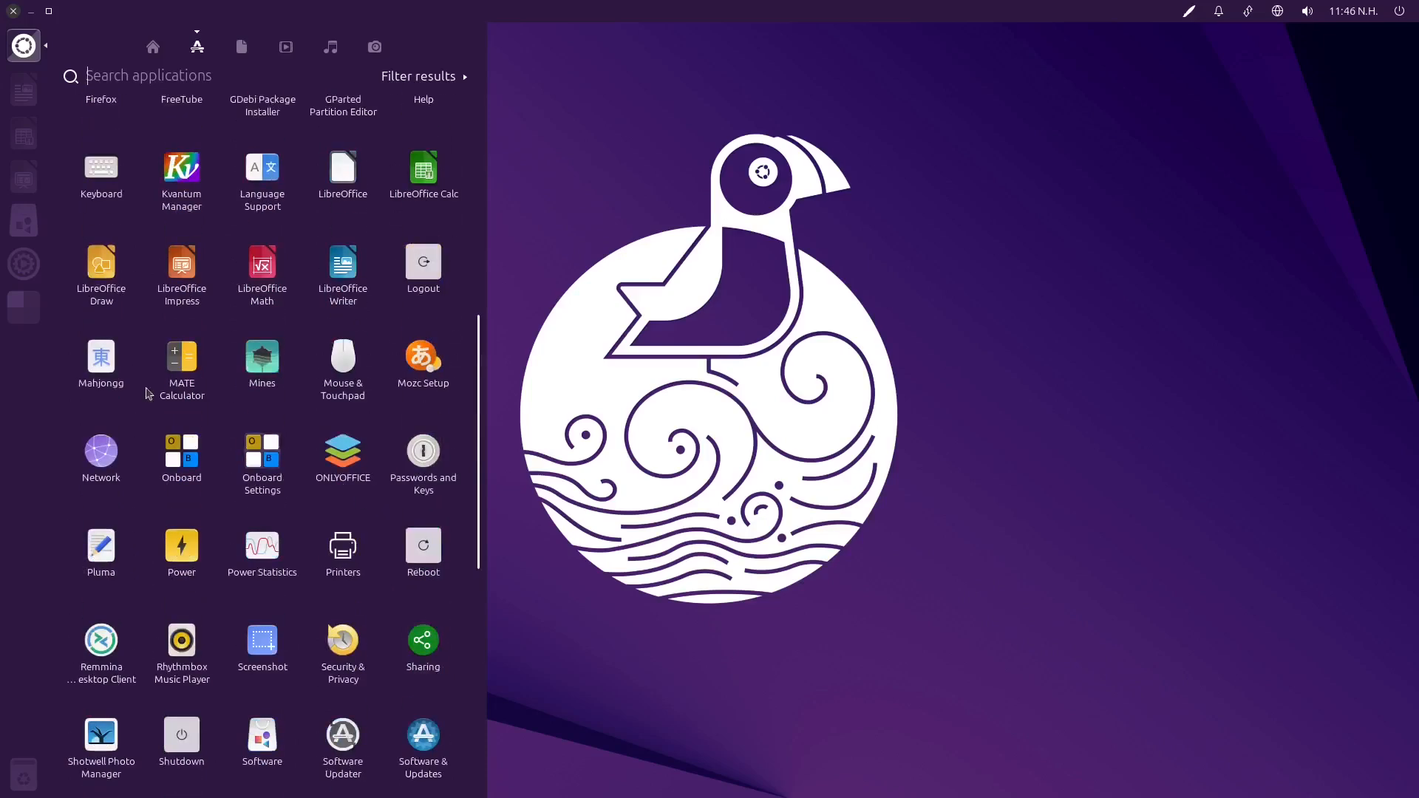
scroll(231, 375, "up", 3)
left_click(894, 296)
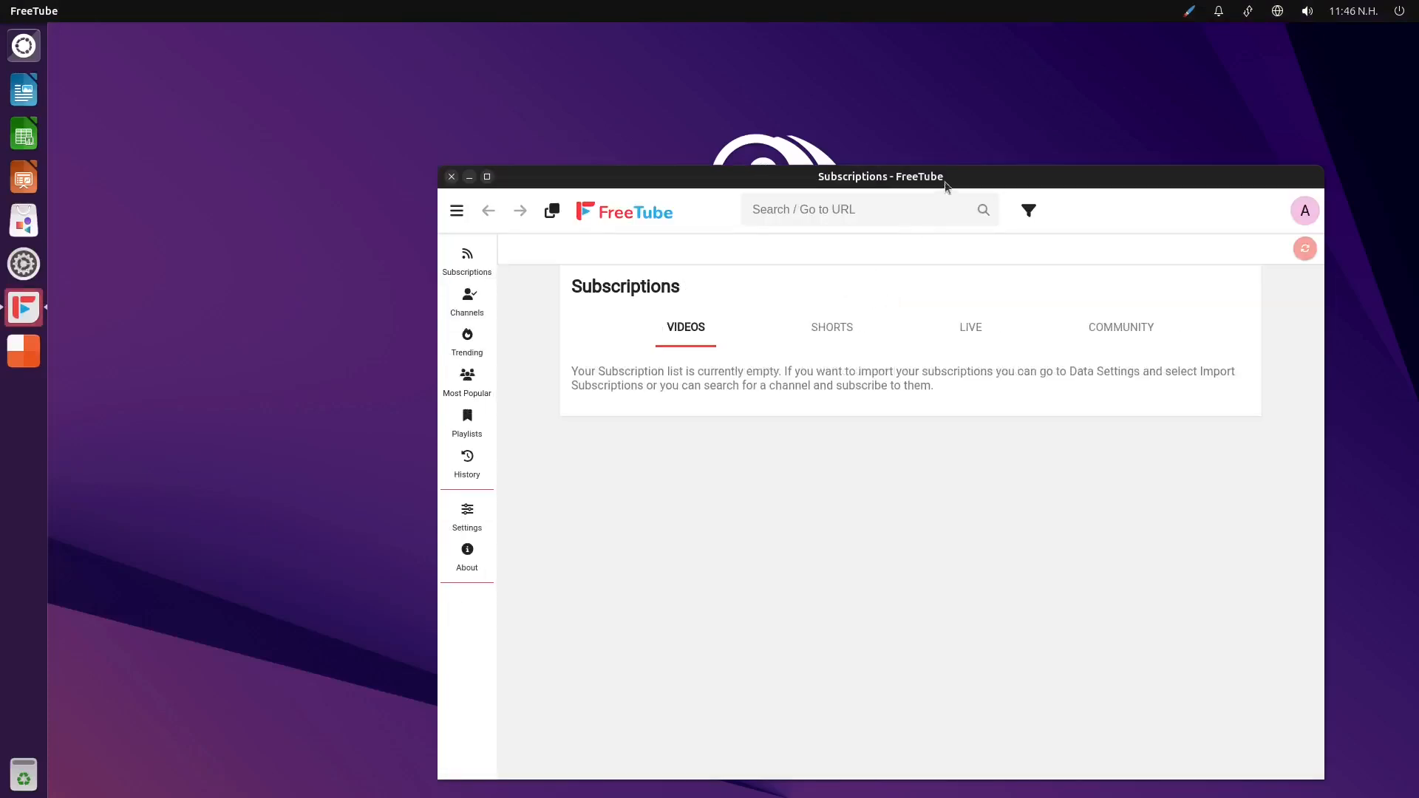
left_click_drag(944, 179, 654, 74)
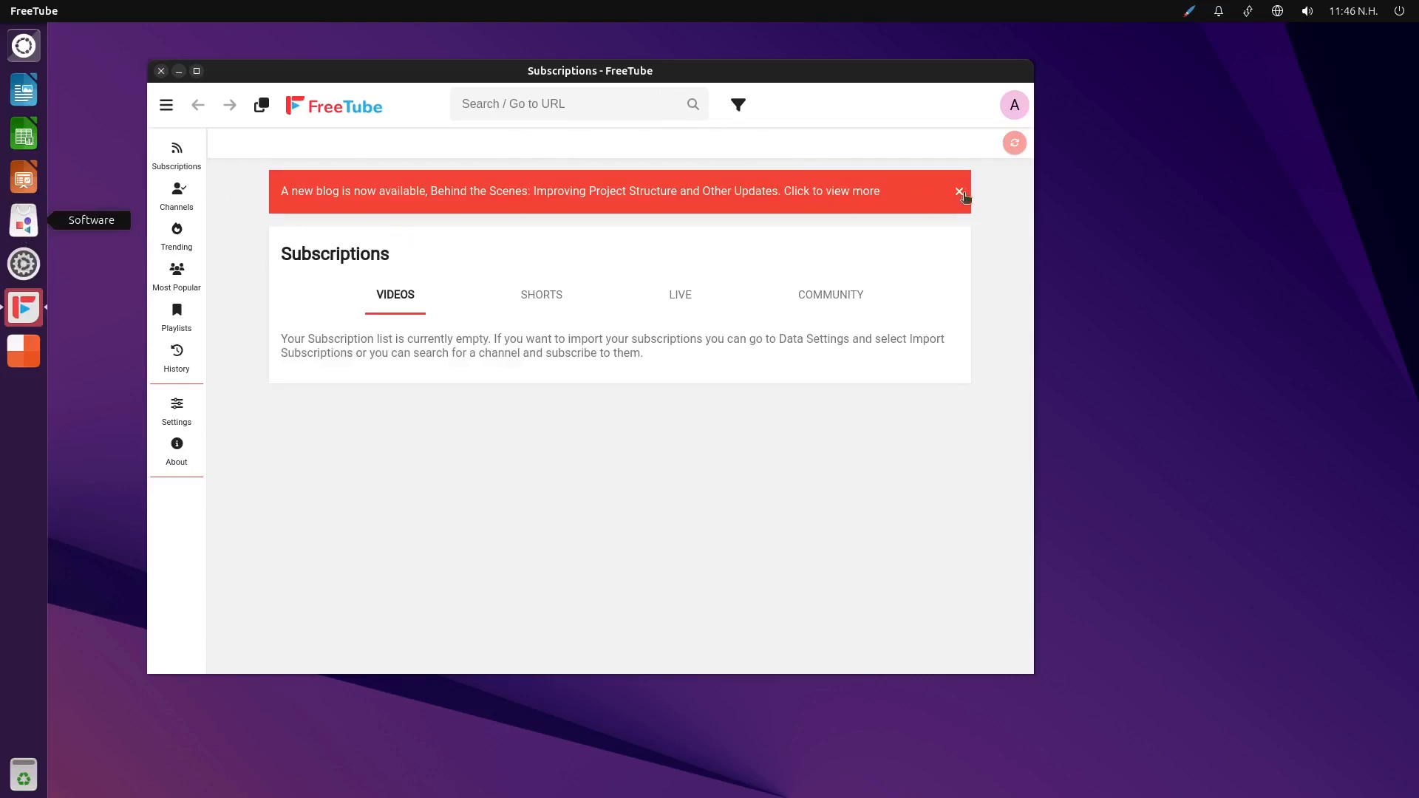
Dismiss the new blog banner in FreeTube, search for "rialbbe" and close the Firefox window showing the blog
left_click(959, 192)
left_click(565, 105)
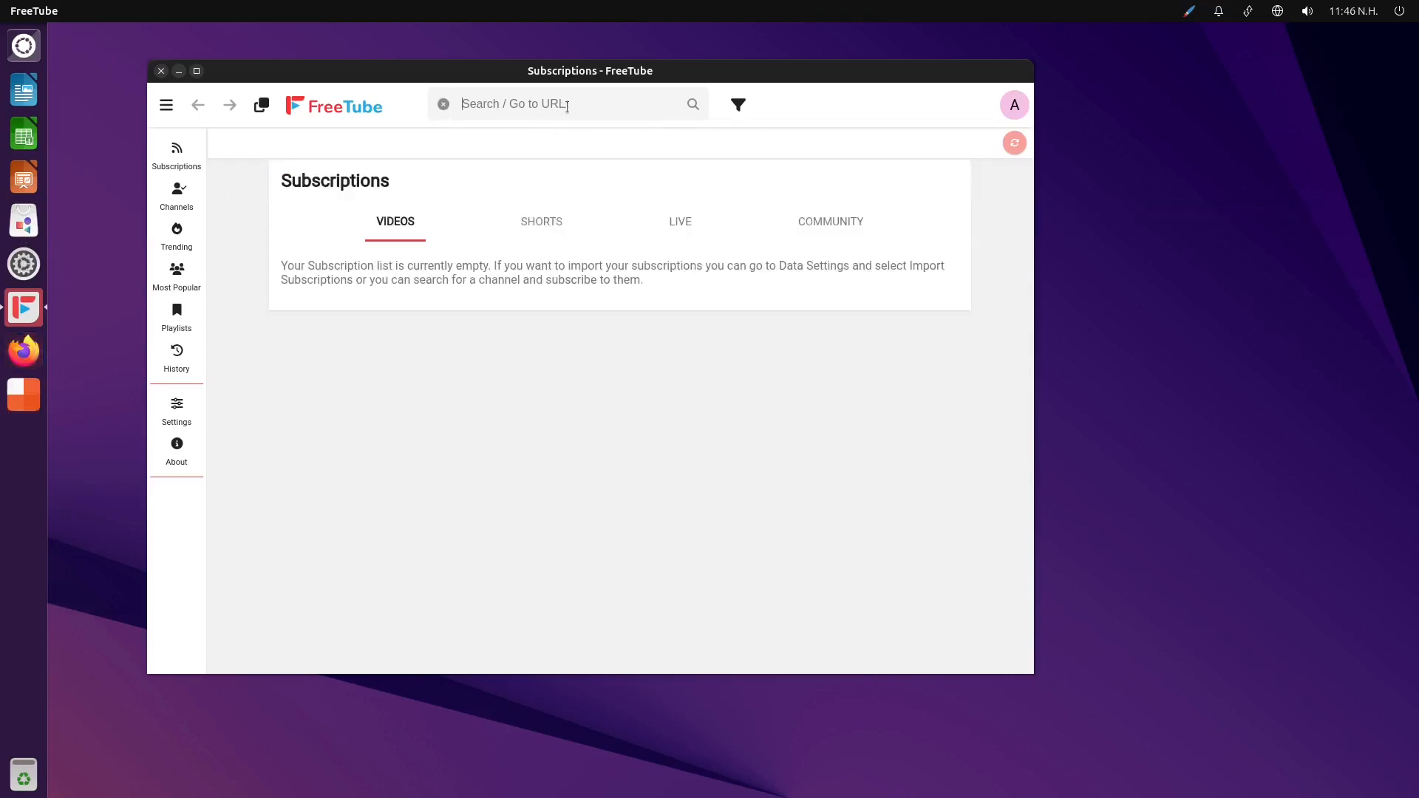
type("rialbbe")
key("Return")
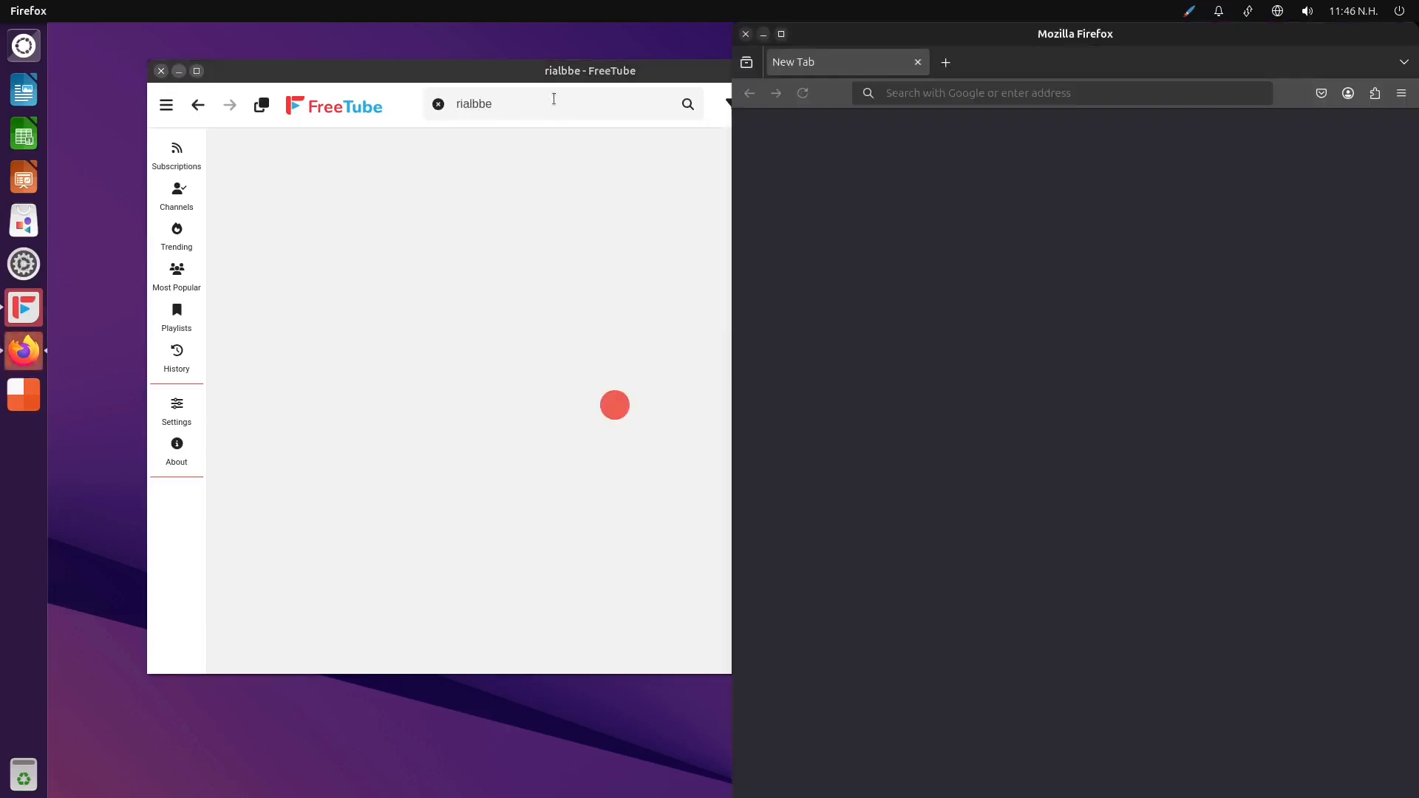
left_click(745, 34)
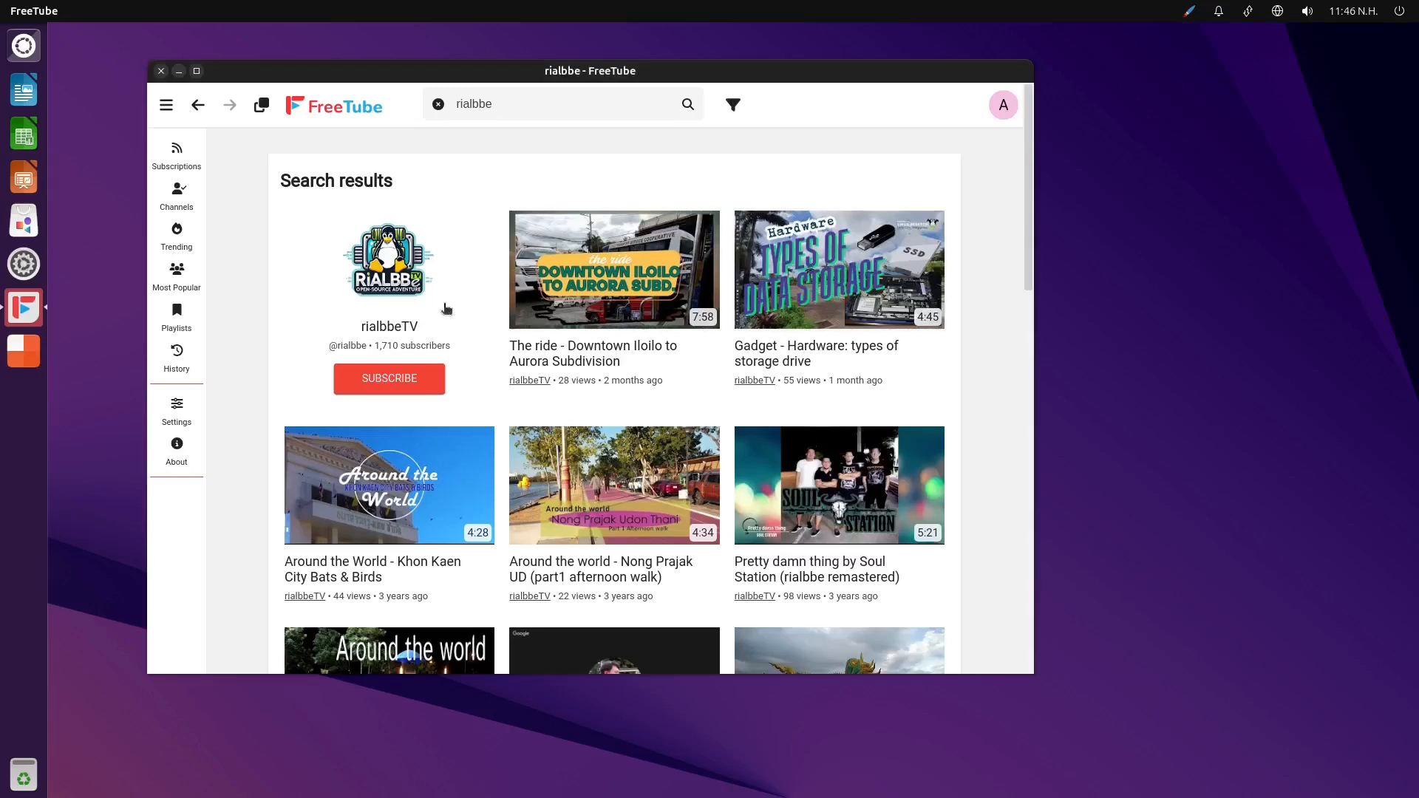
Subscribe to the rialbbeTV channel from the search results and look through the videos on its channel page
left_click(382, 386)
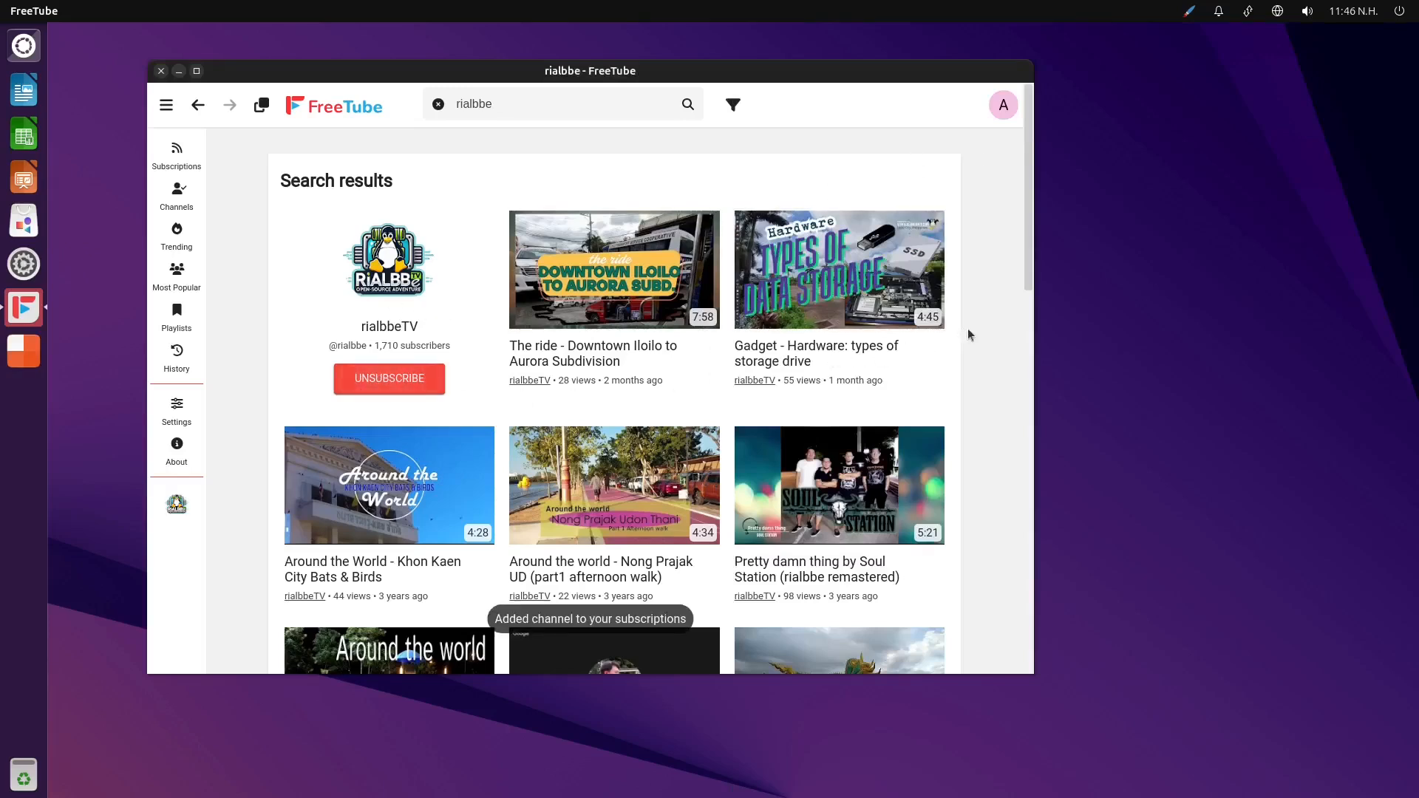
left_click(399, 278)
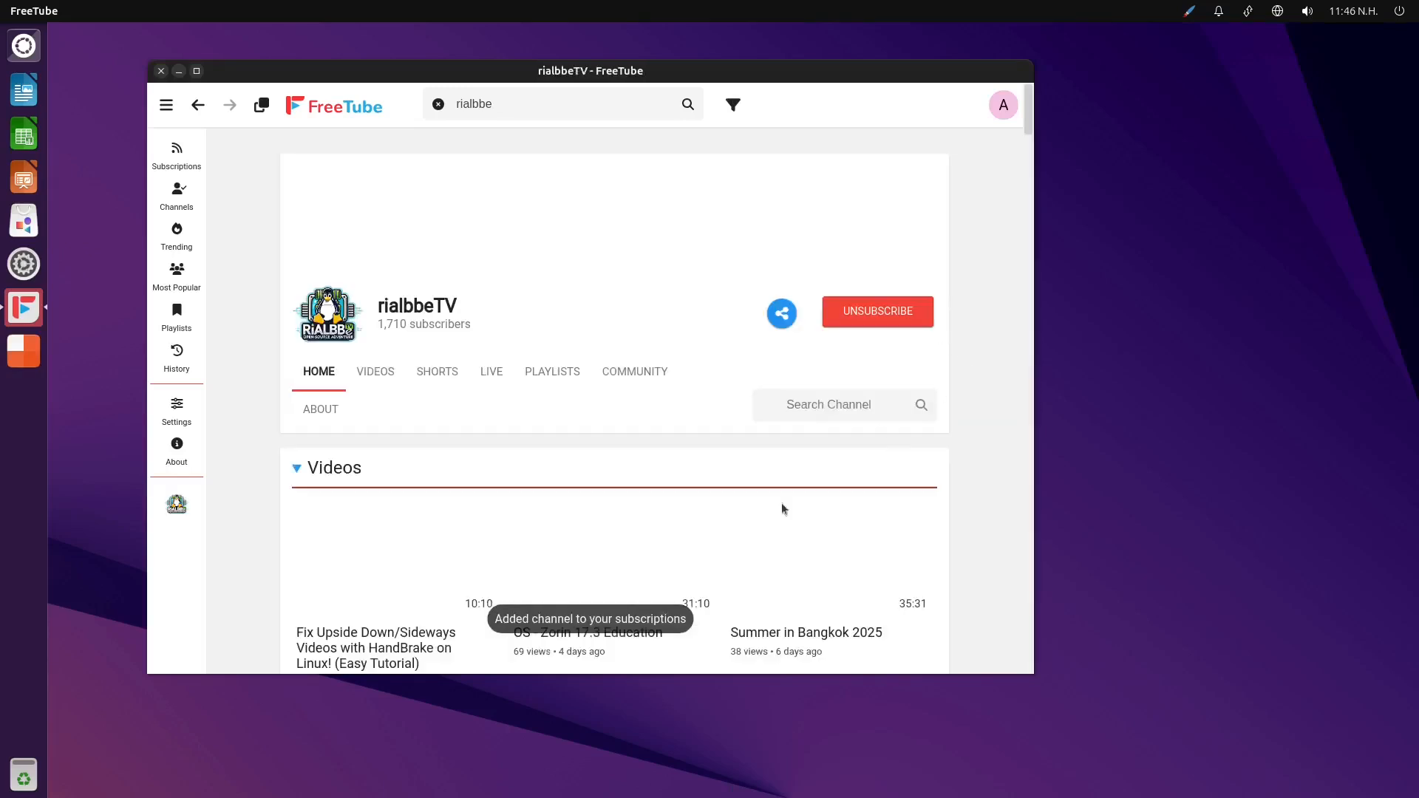
scroll(972, 431, "down", 4)
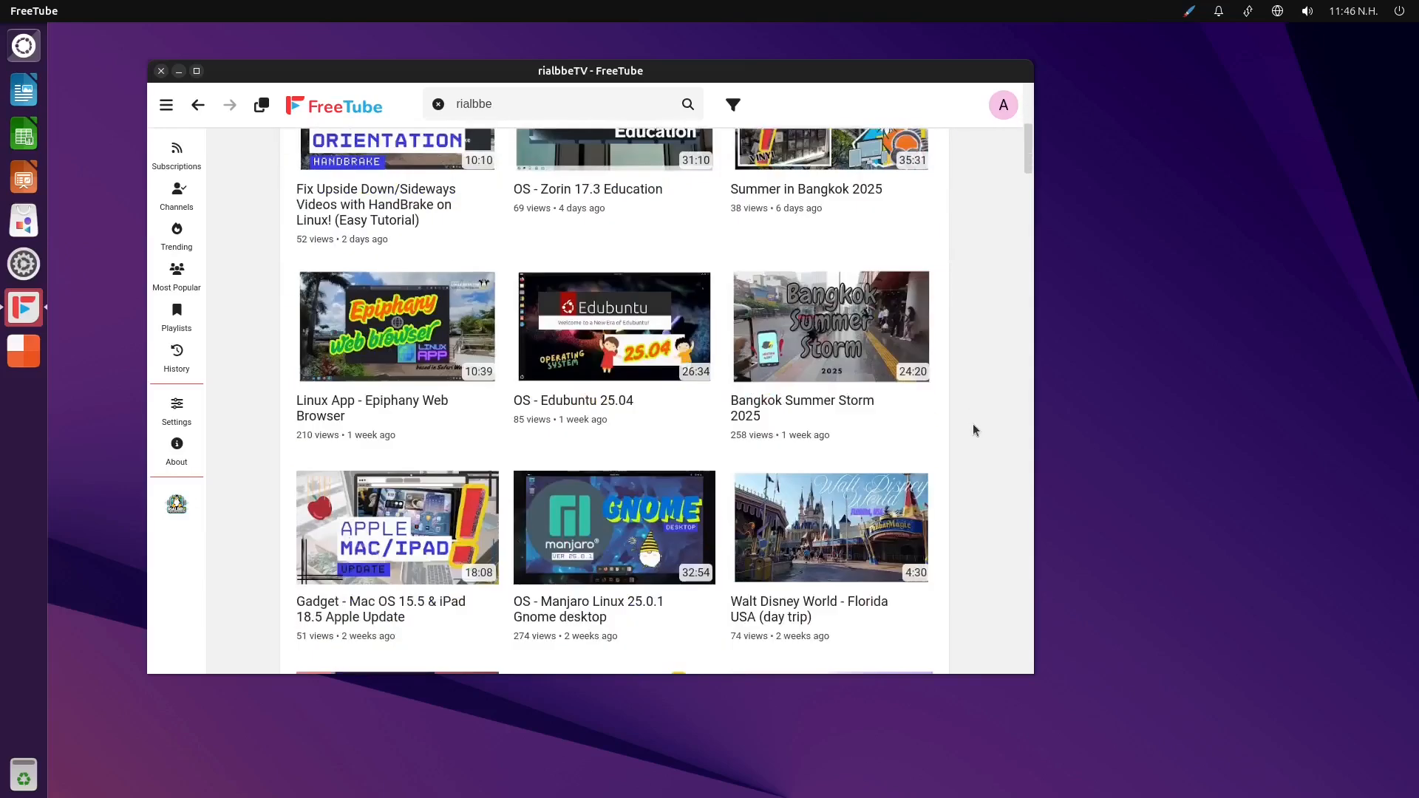
scroll(975, 427, "up", 4)
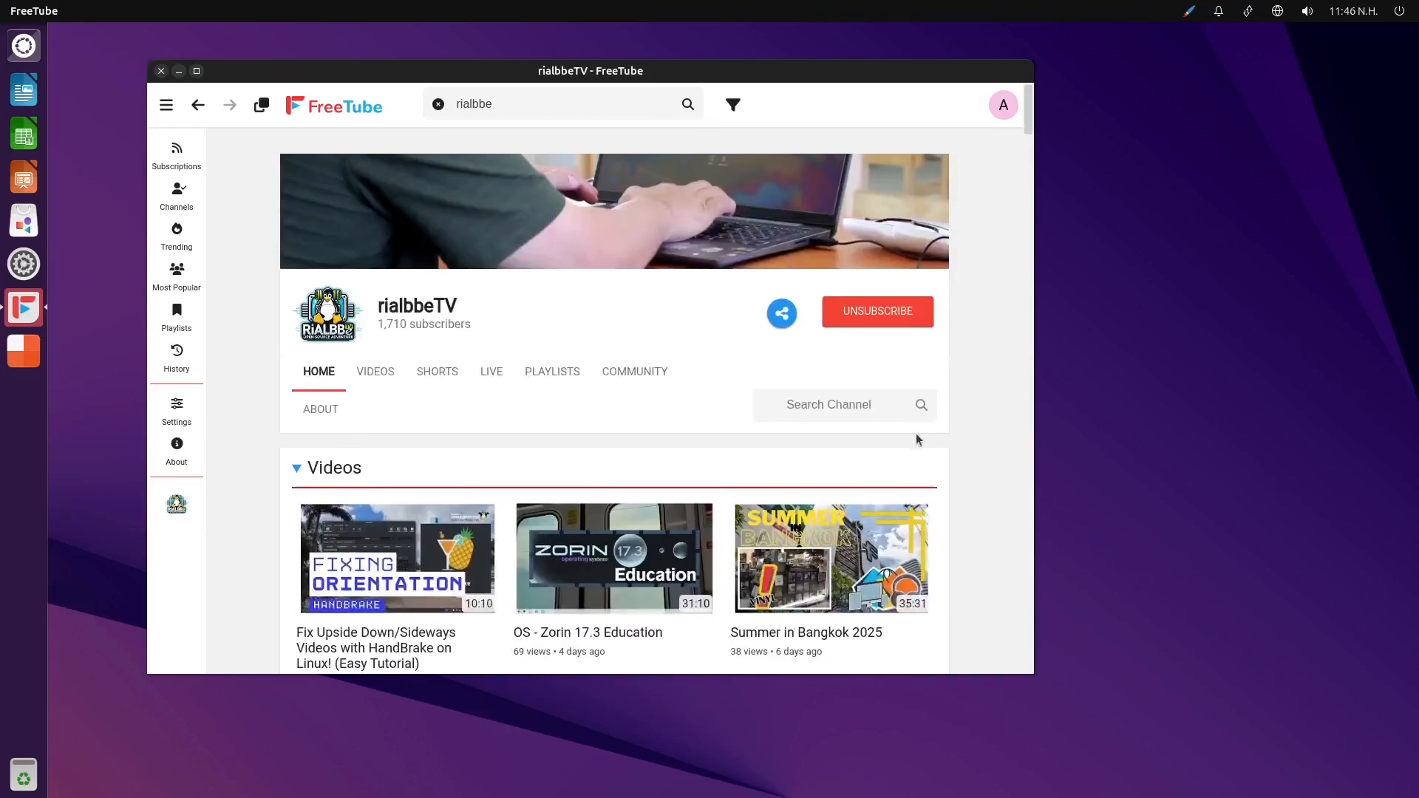
scroll(981, 397, "down", 5)
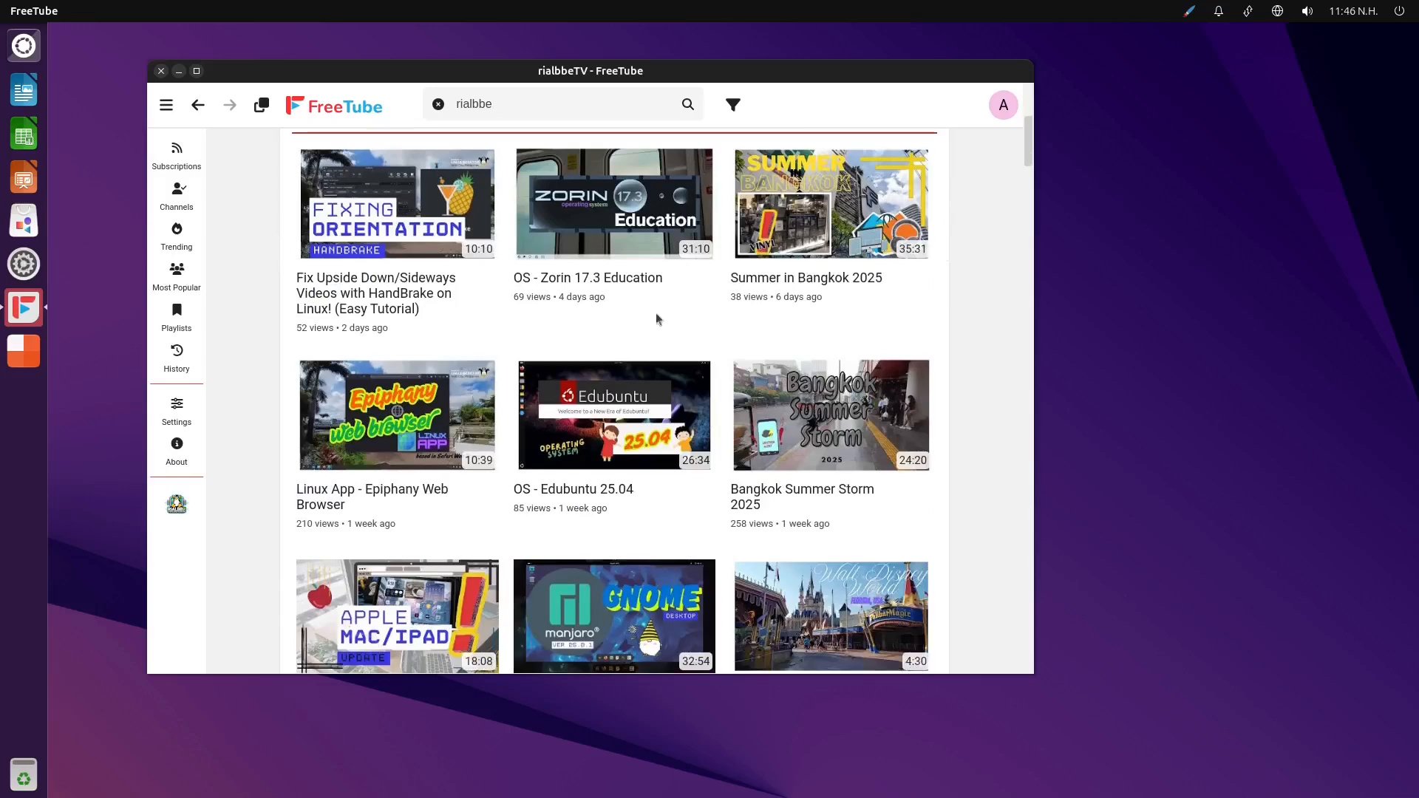
Play the video "Fix Upside Down/Sideways Videos with HandBrake on Linux! (Easy Tutorial)"
left_click(396, 216)
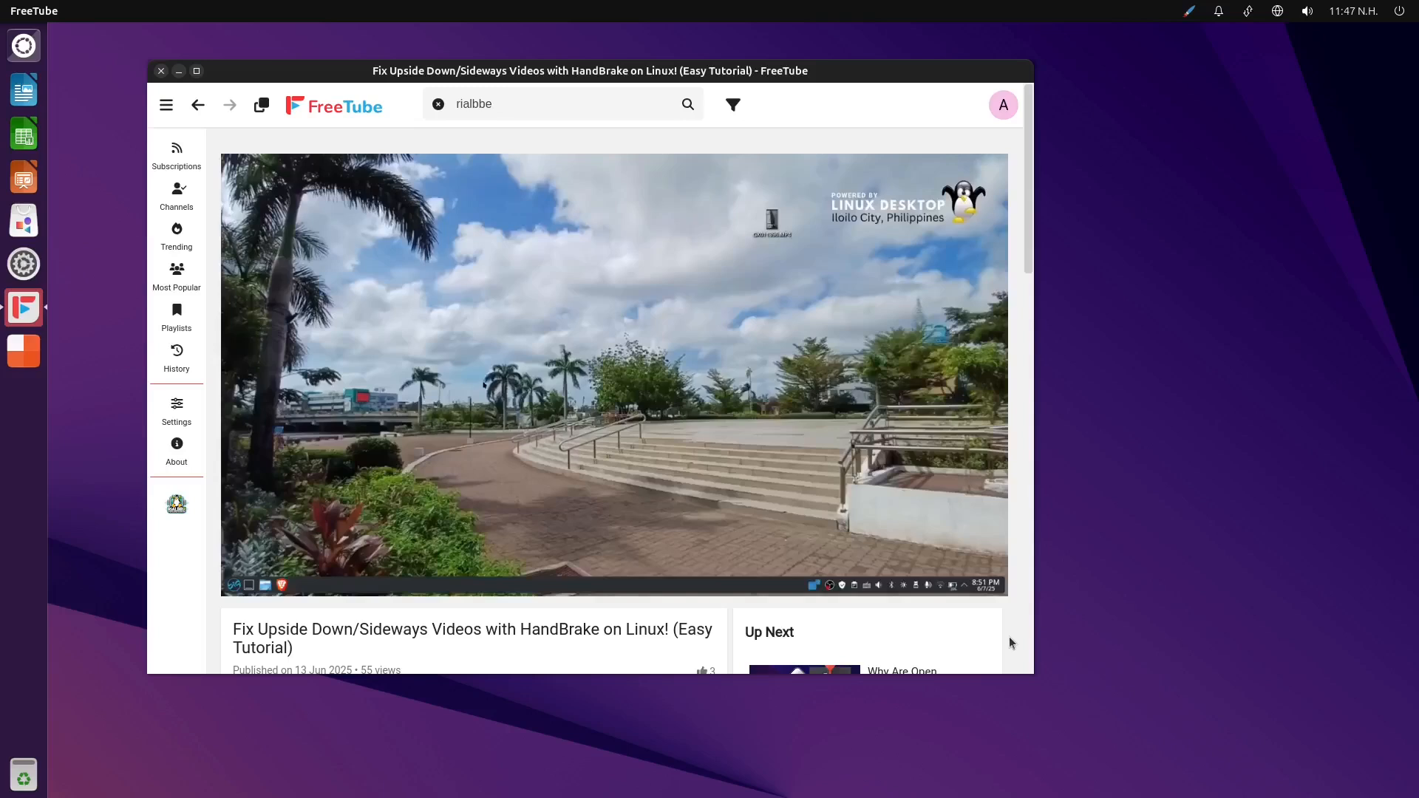
mouse_move(313, 590)
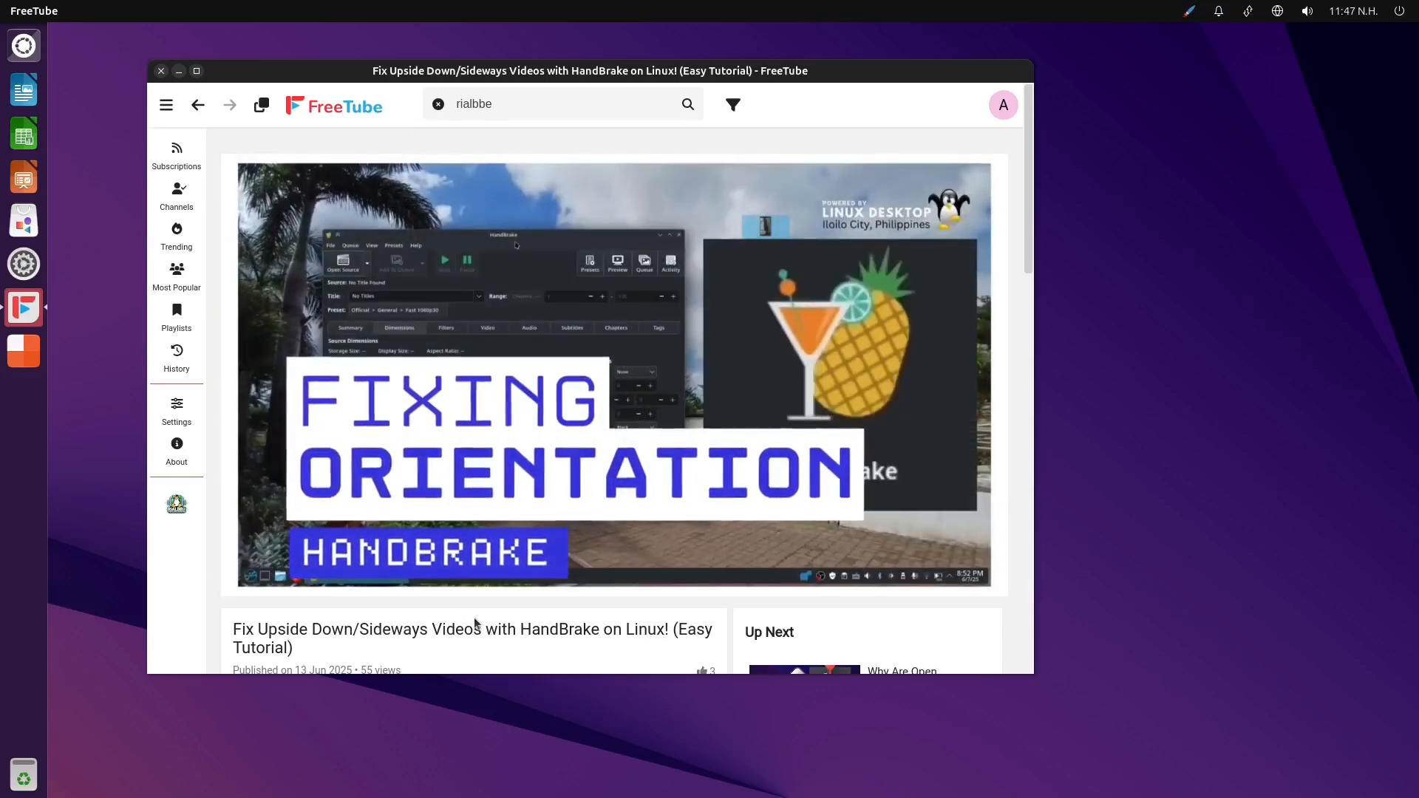
mouse_move(405, 571)
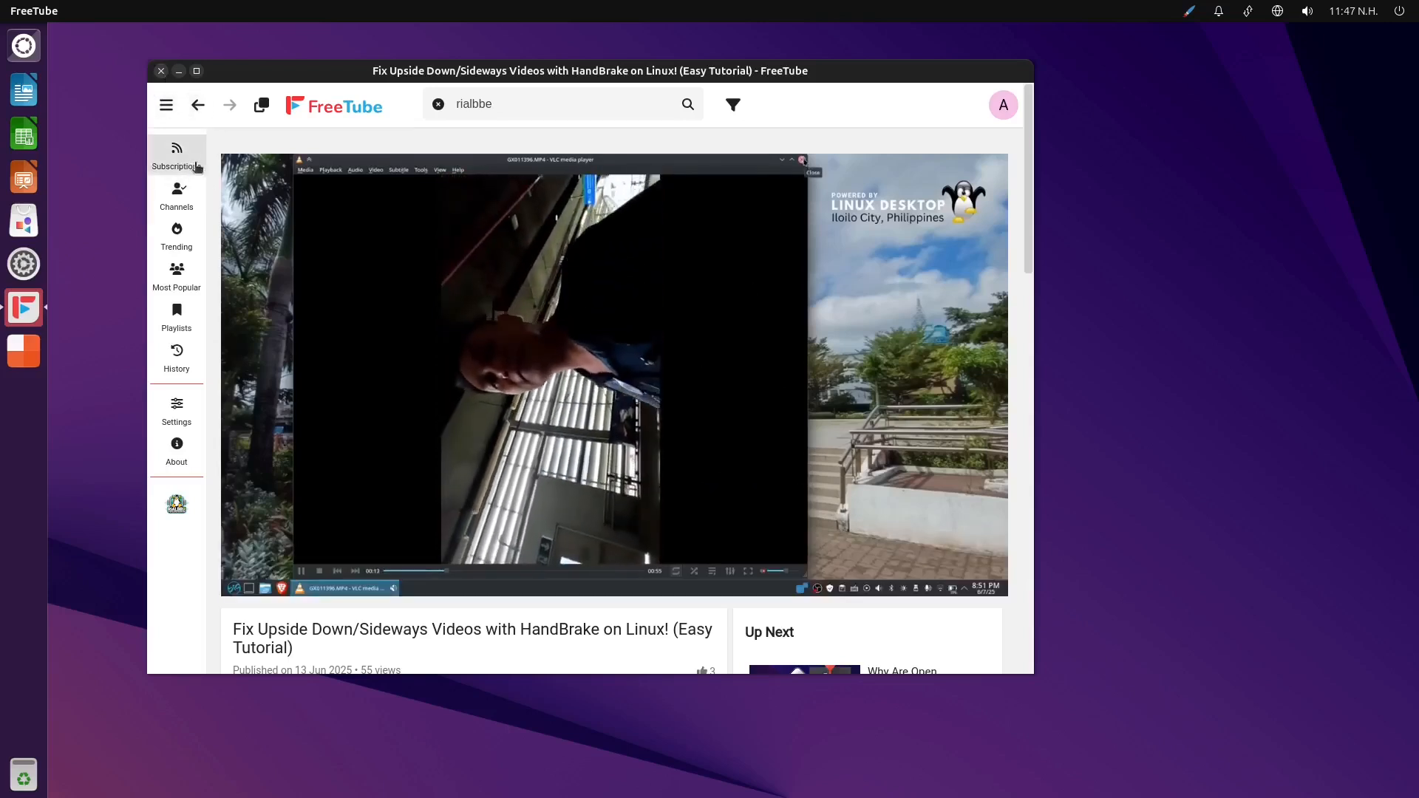
Go from the video's details to the rialbbeTV channel page, browse its videos and close FreeTube
scroll(329, 620, "down", 3)
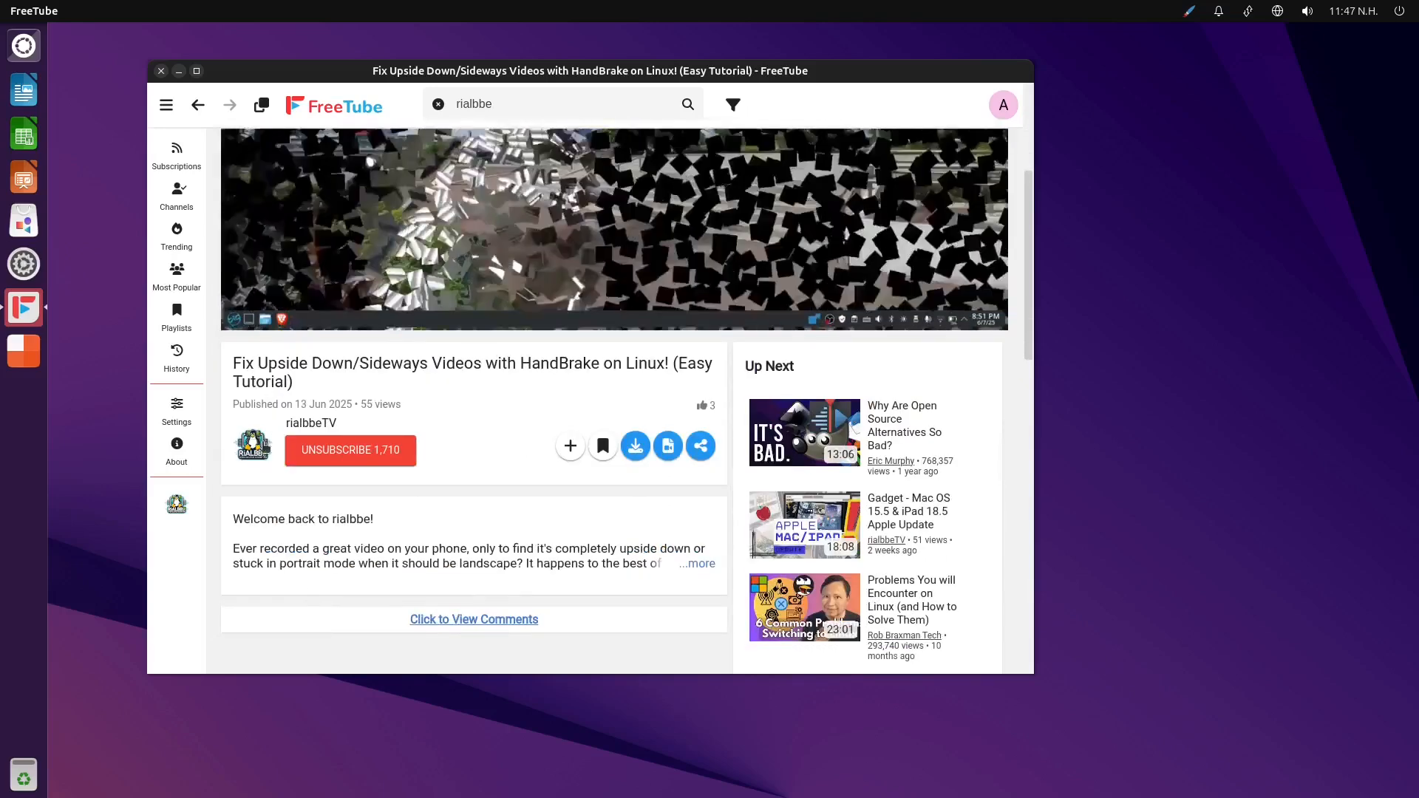
left_click(323, 423)
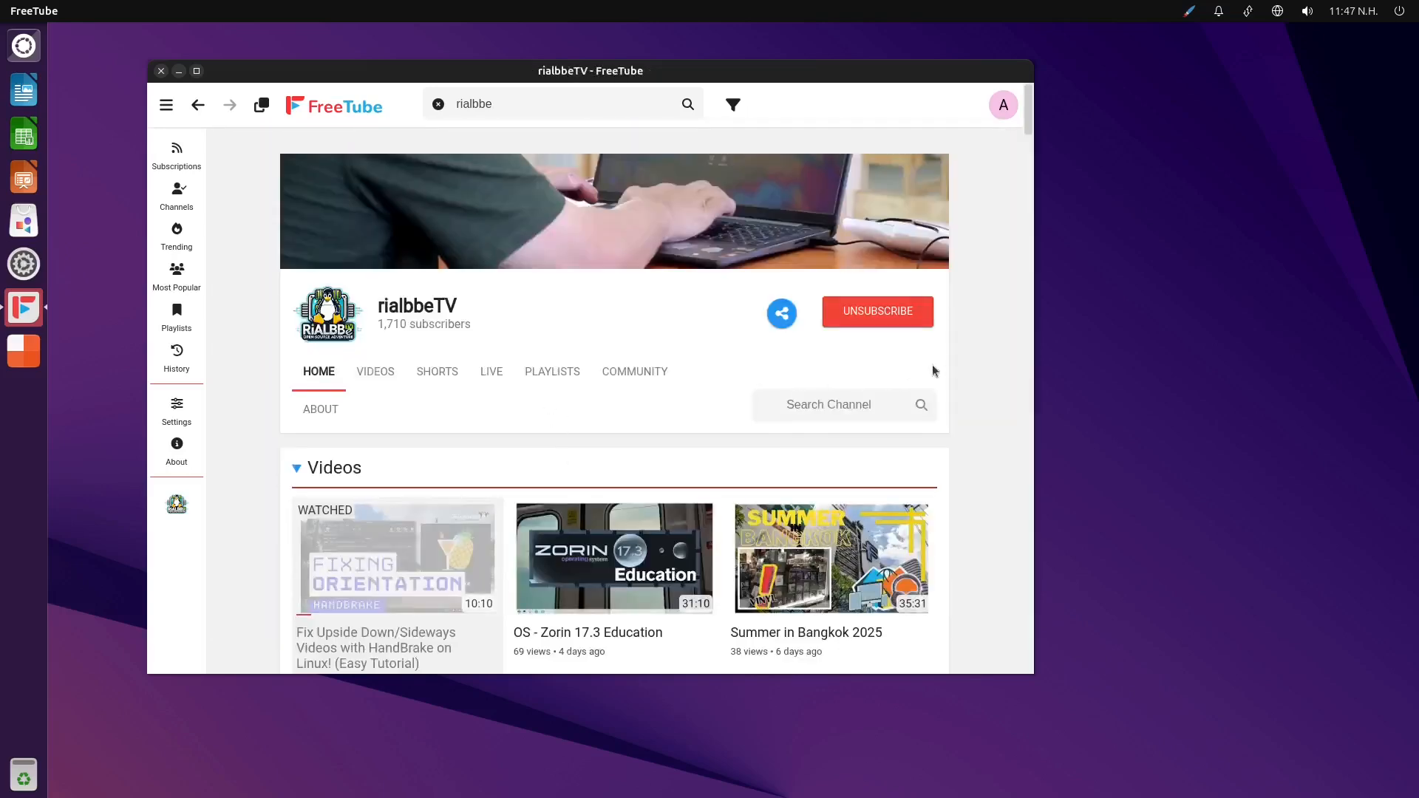
scroll(953, 375, "down", 5)
scroll(954, 375, "down", 3)
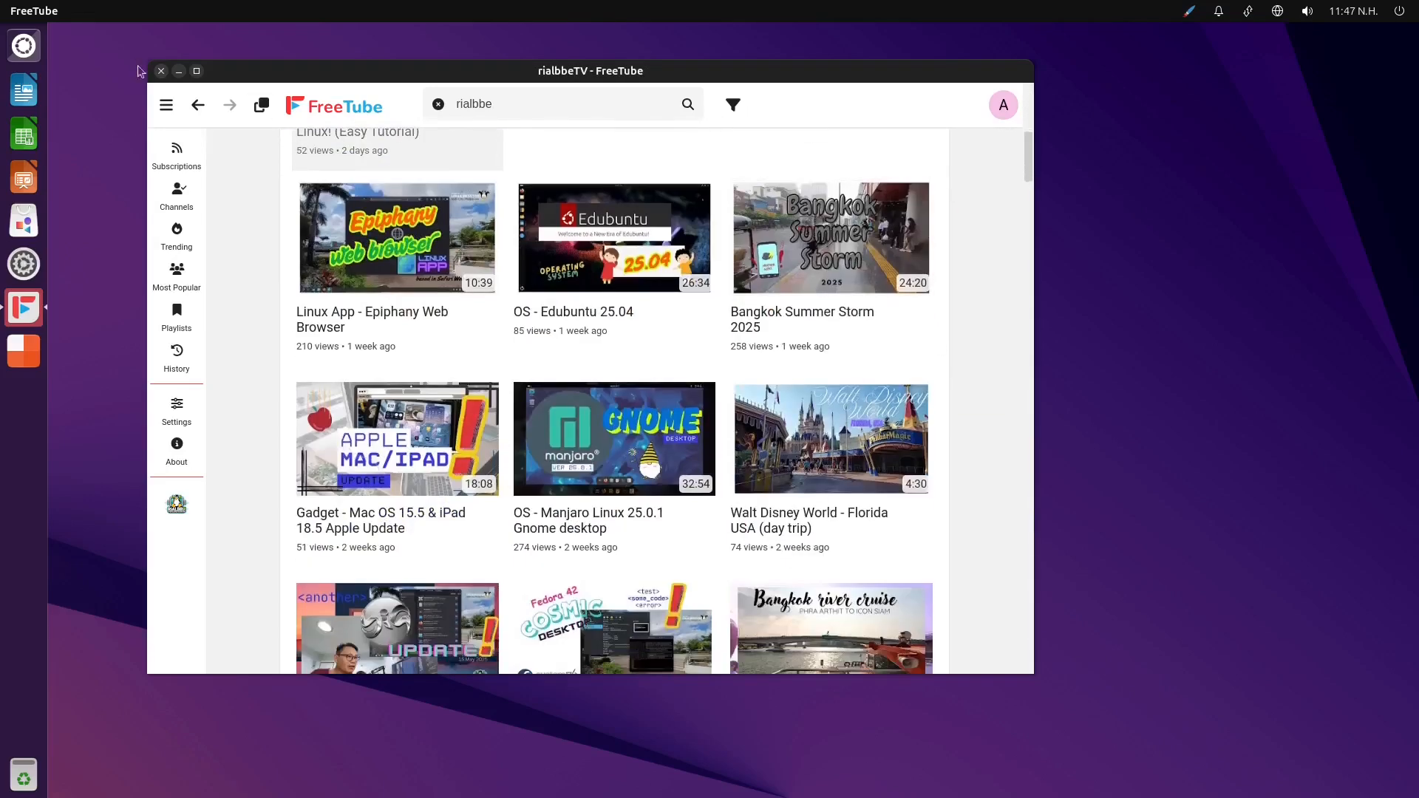
left_click(161, 71)
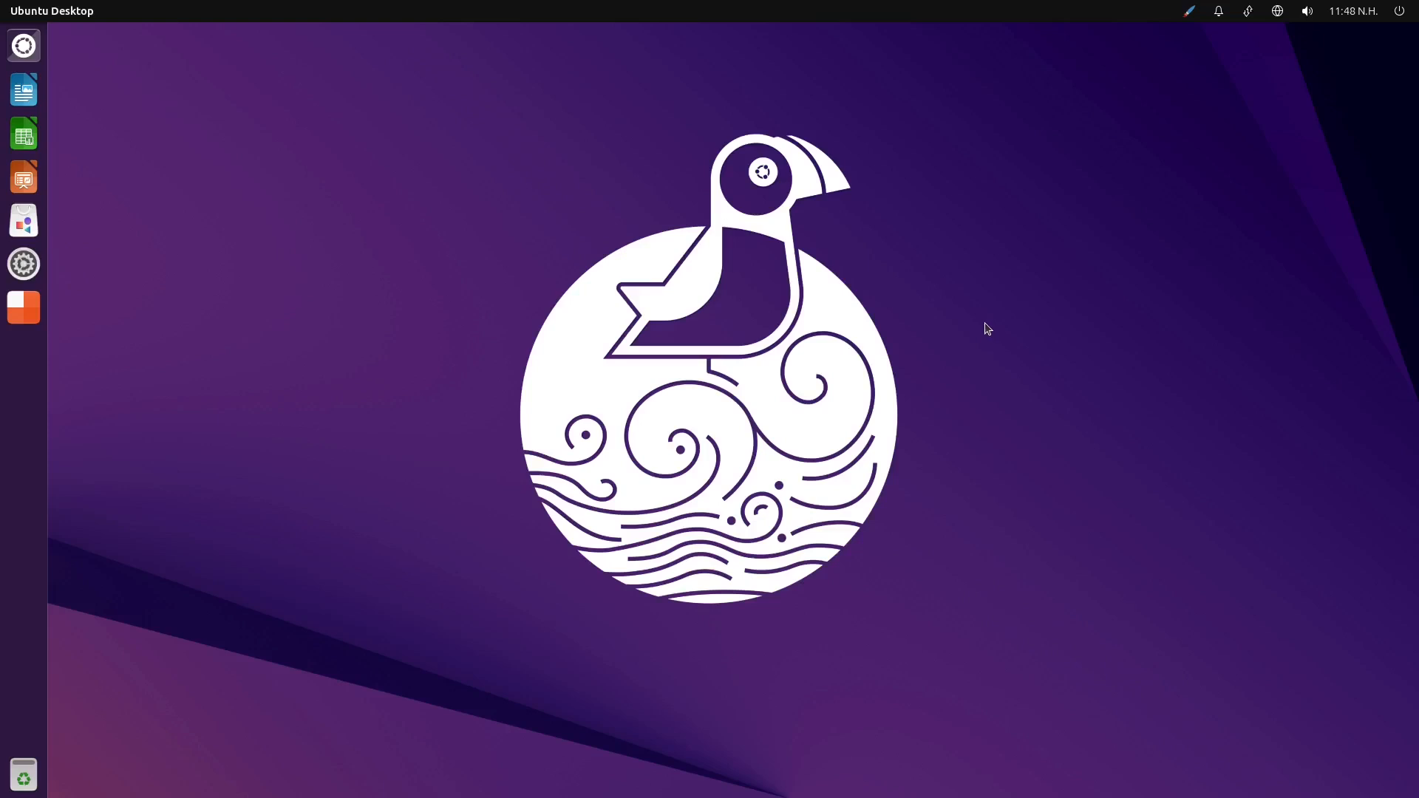
left_click(35, 56)
left_click(35, 56)
left_click(1399, 12)
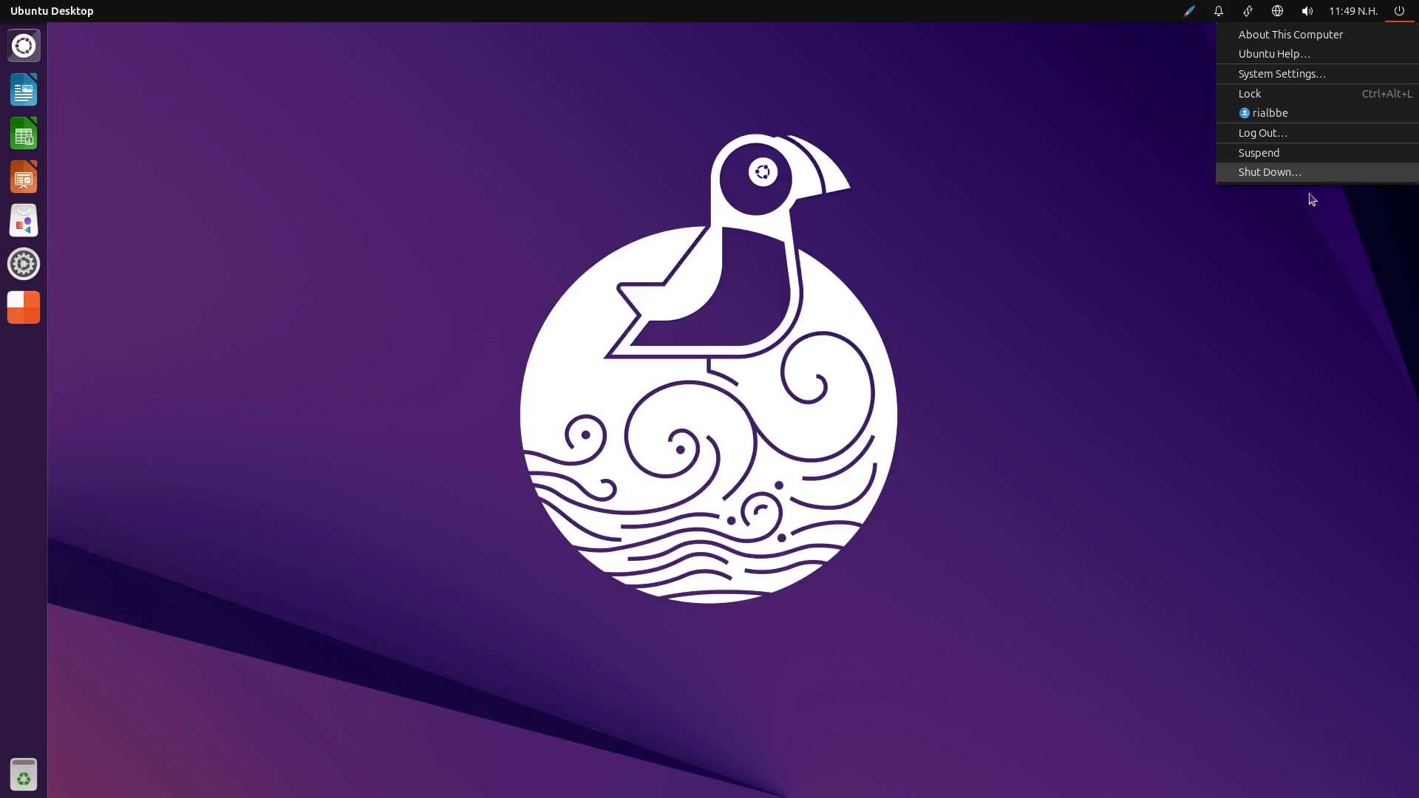
left_click(1224, 283)
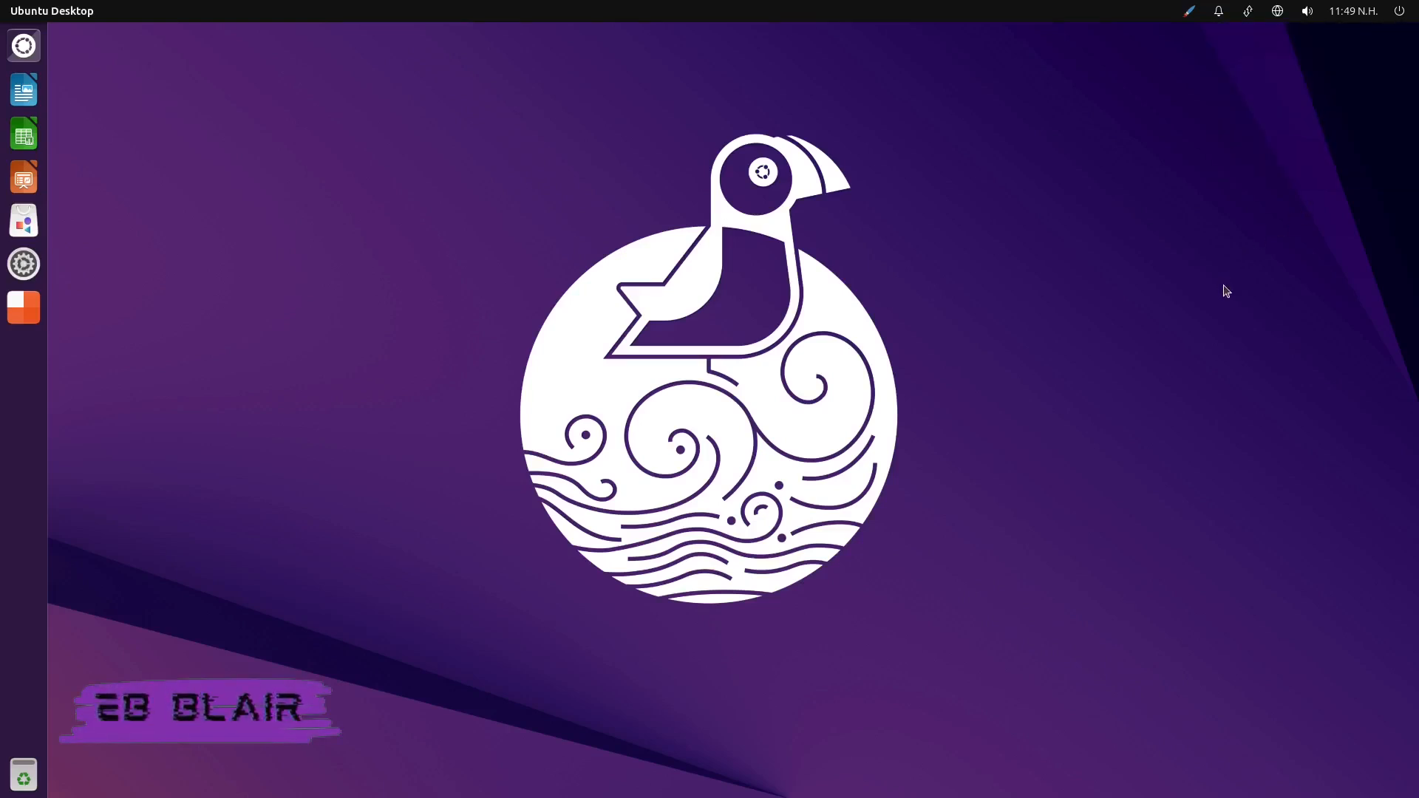
View the overview of the computer's hardware under Details in System Settings and close the window
left_click(33, 272)
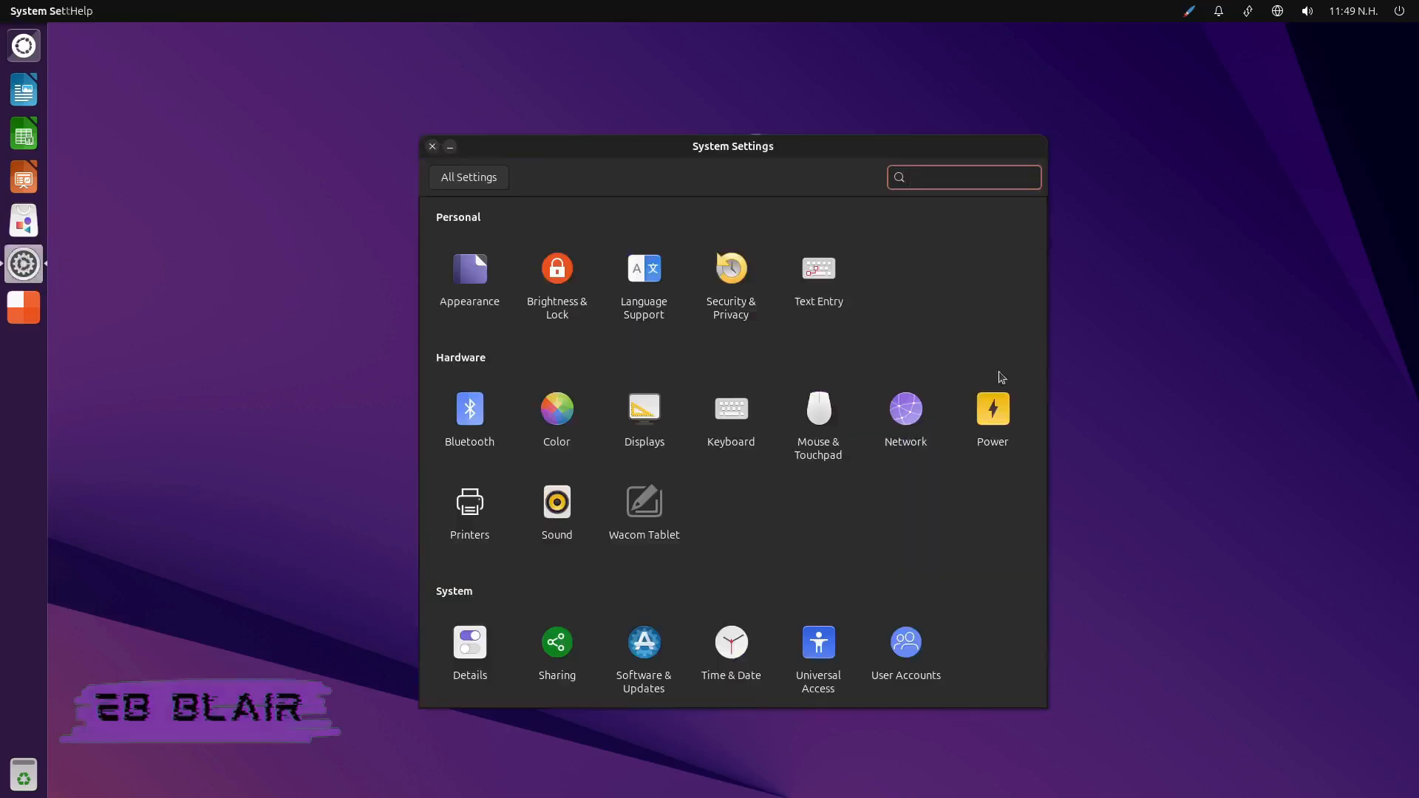
left_click(470, 641)
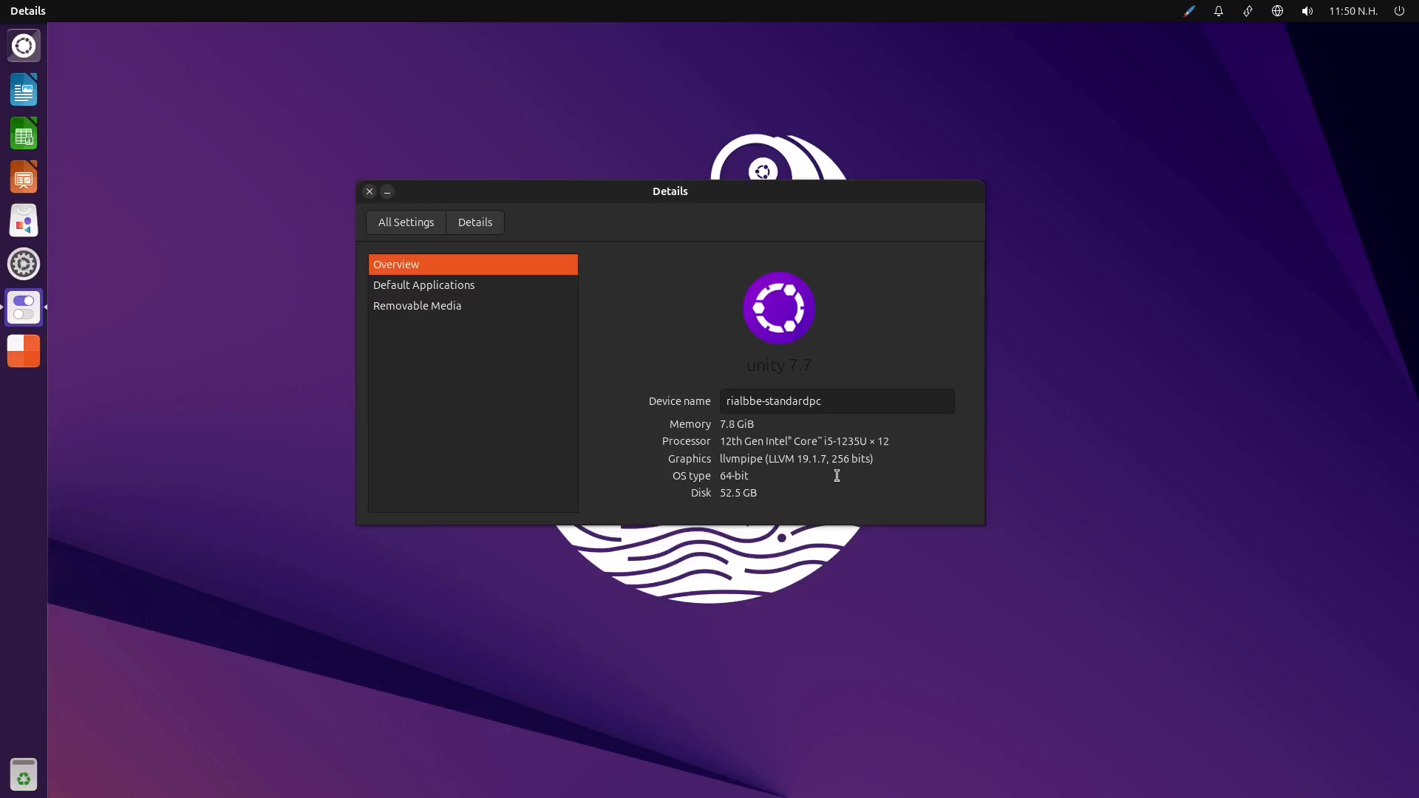
left_click(370, 192)
Shut down the Ubuntu Unity virtual machine from its session options and confirm the shutdown
left_click(1399, 11)
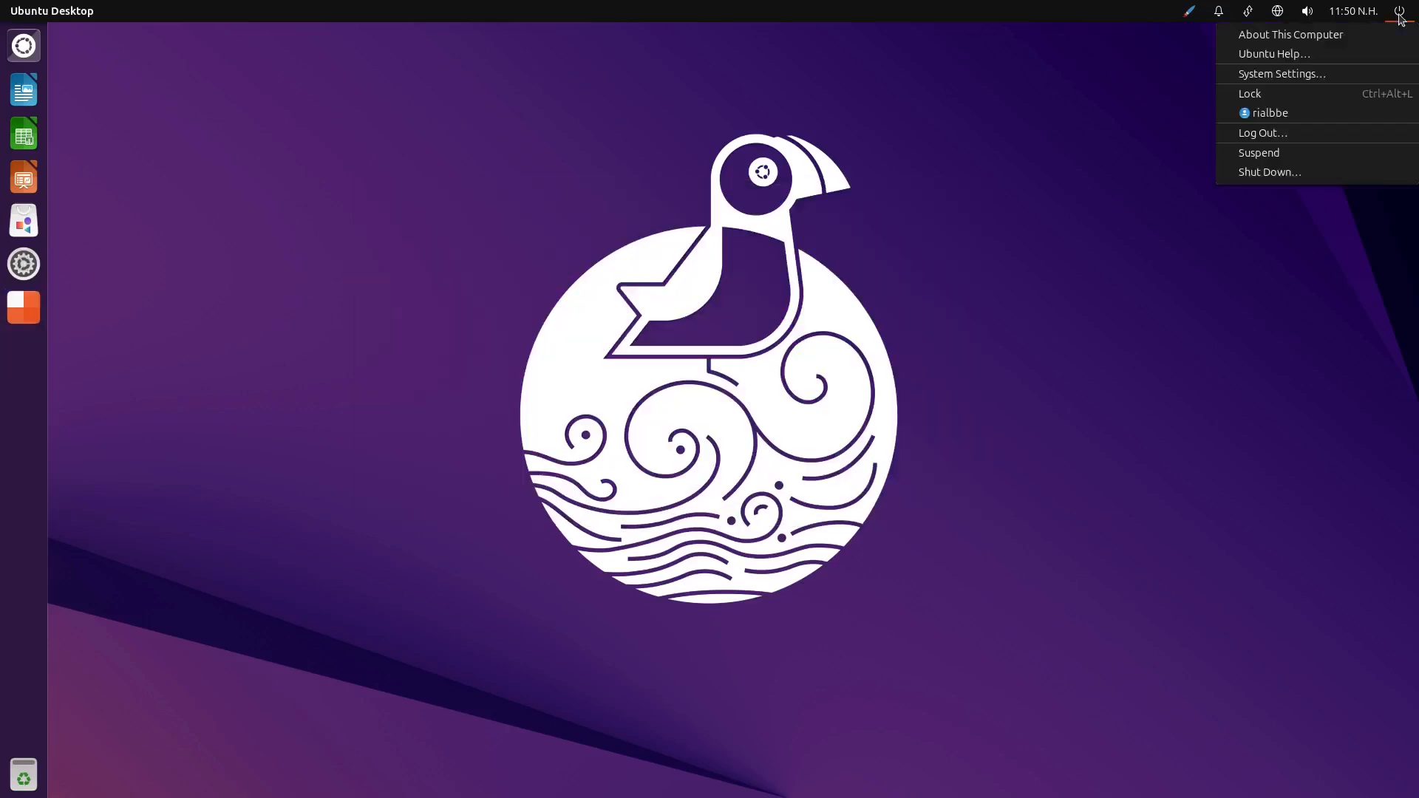
left_click(1288, 175)
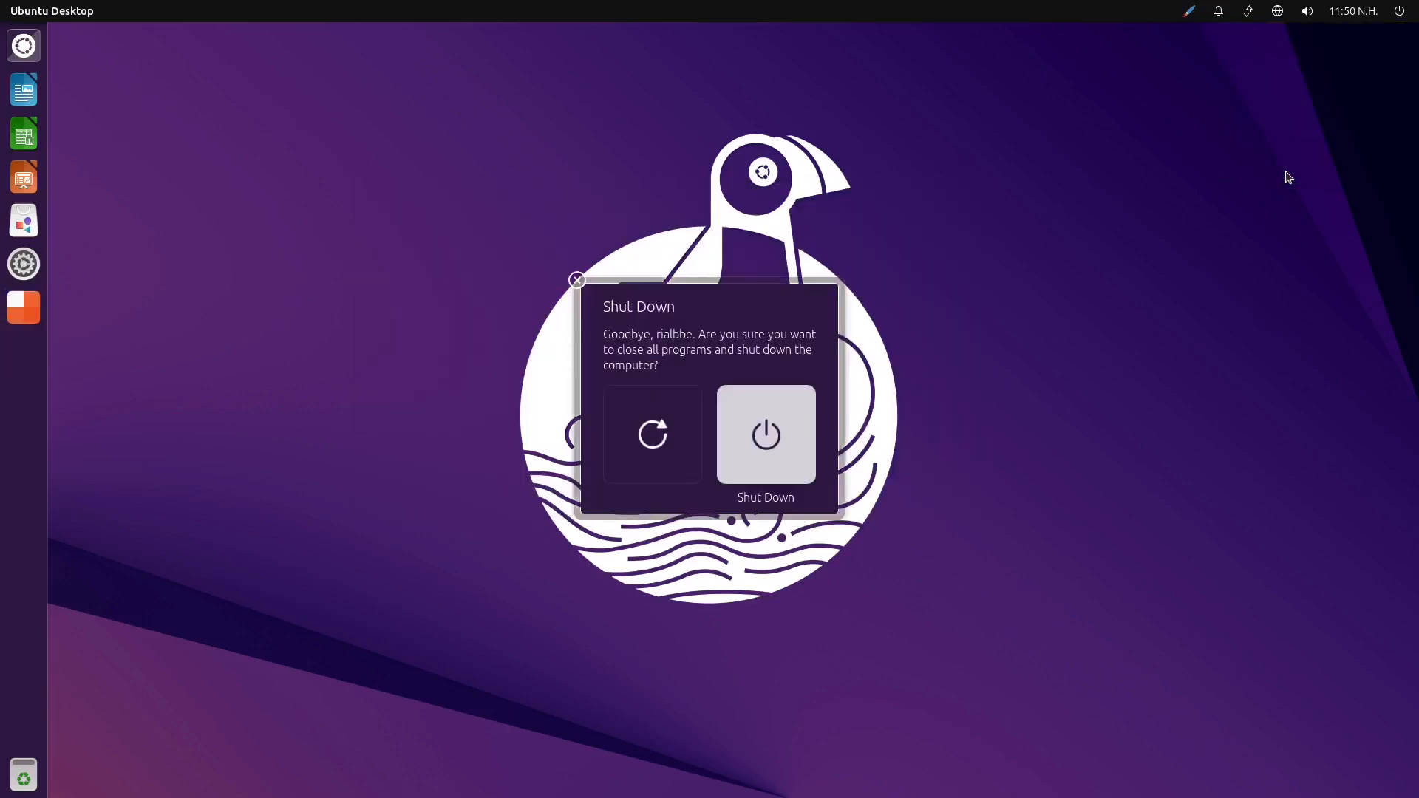
left_click(765, 441)
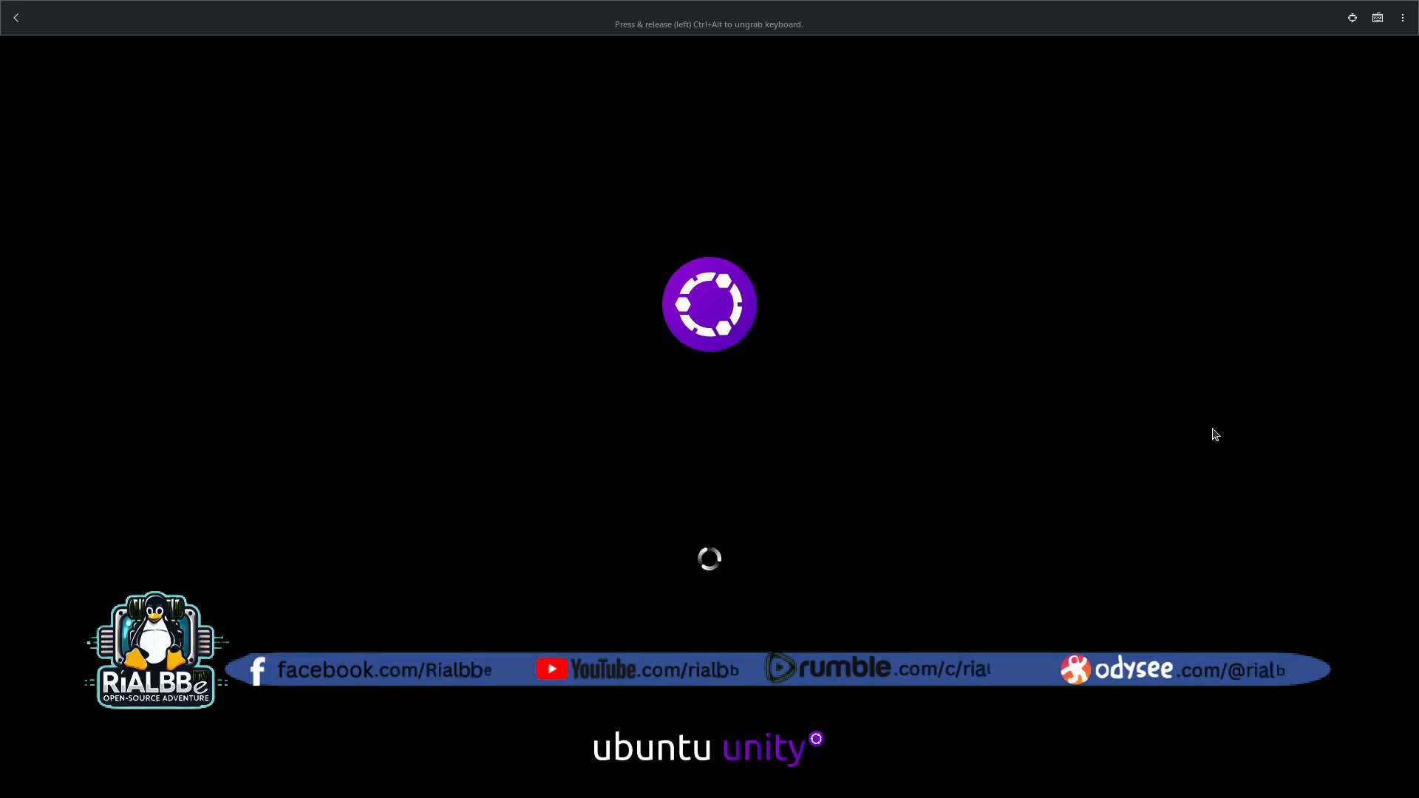